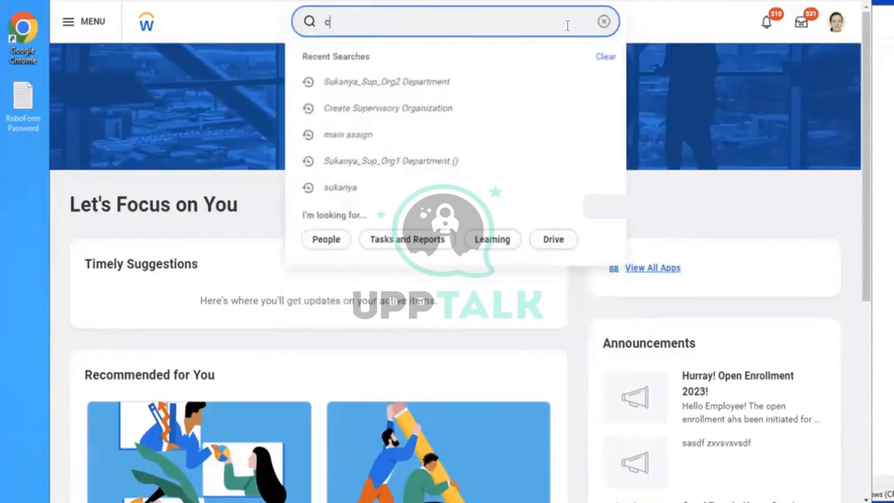
- Search for "create ben plan", open the Create Benefit Plan task and set the effective date to 11/28/2023
{"action": "type", "text": "n plan"}
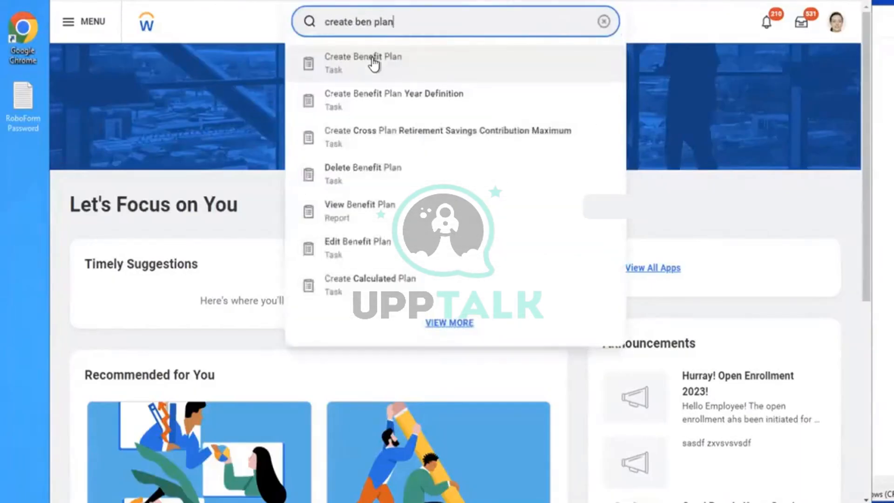
{"action": "left_click", "coordinate": [372, 61]}
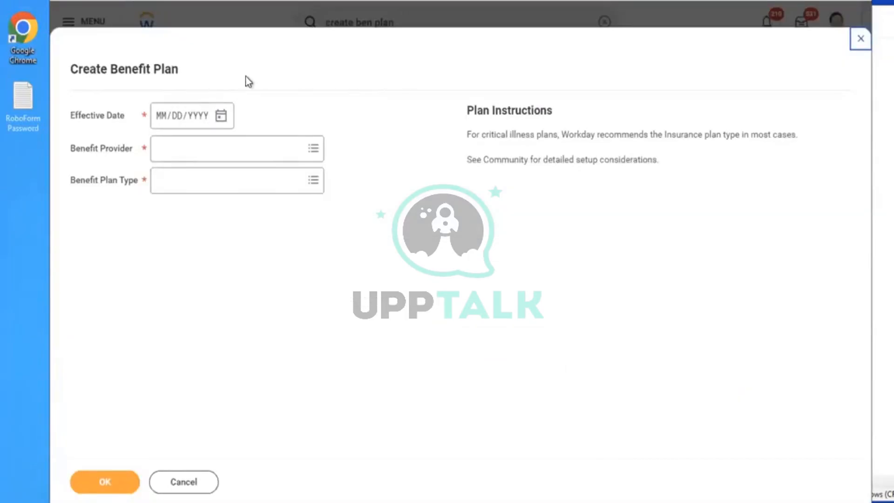
{"action": "left_click", "coordinate": [220, 117]}
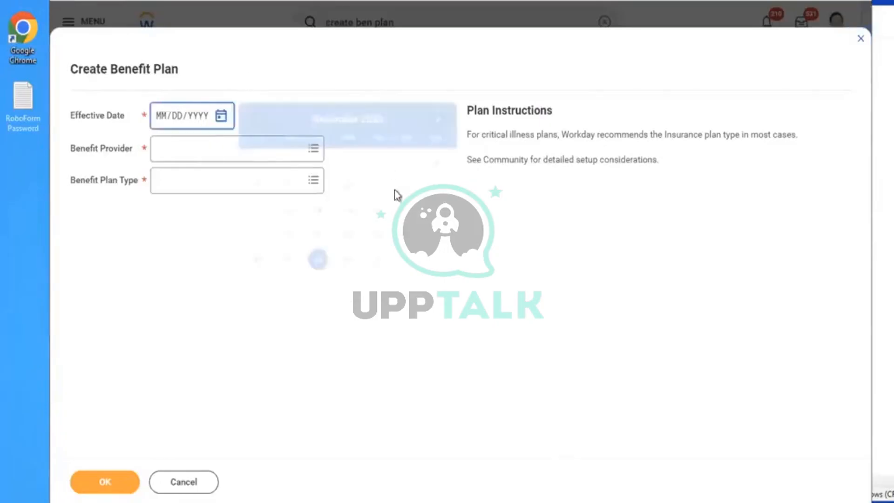
{"action": "left_click", "coordinate": [318, 259]}
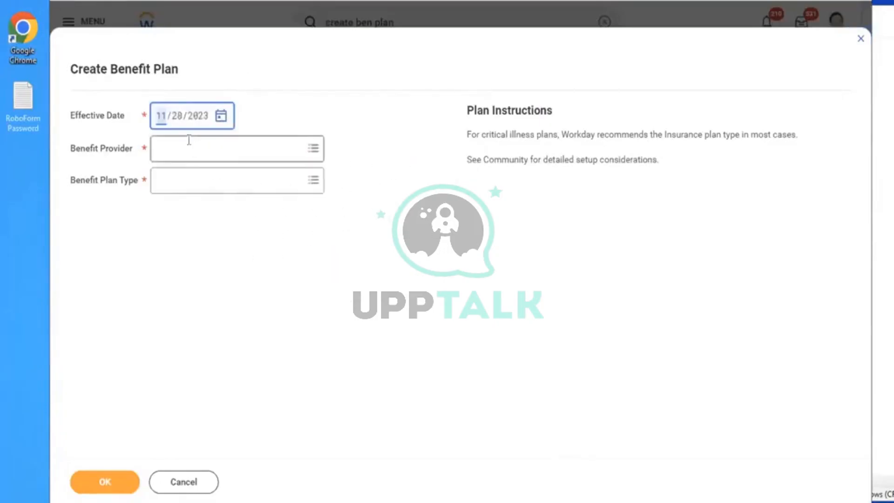
- Search the benefit providers for "BRT", then choose ABN Amro from all benefit providers
{"action": "left_click", "coordinate": [189, 139]}
{"action": "type", "text": "BRT"}
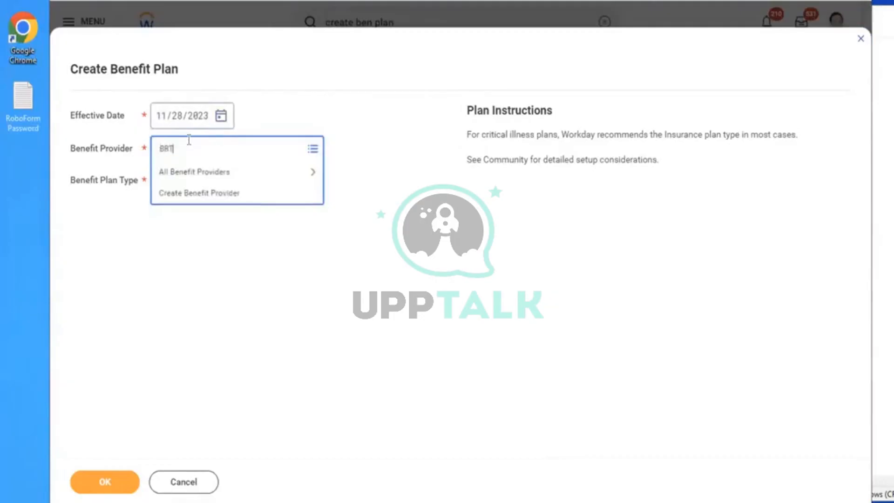
{"action": "key", "text": "Return"}
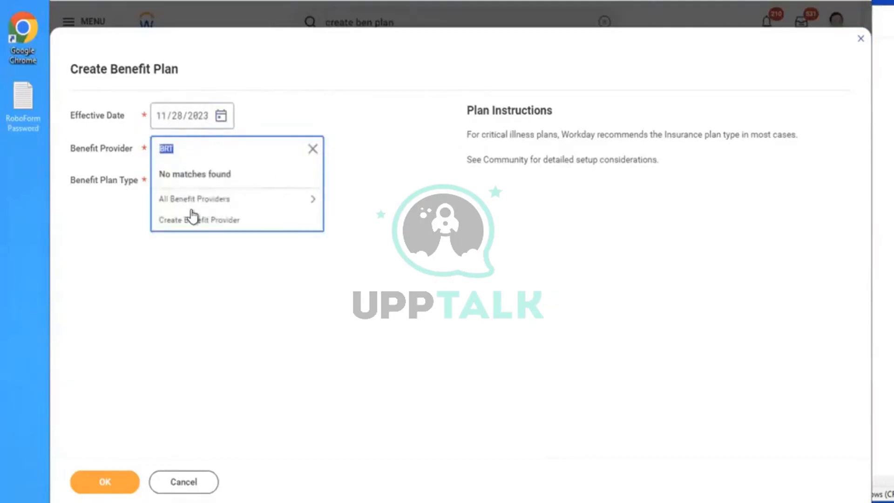
{"action": "left_click", "coordinate": [191, 205]}
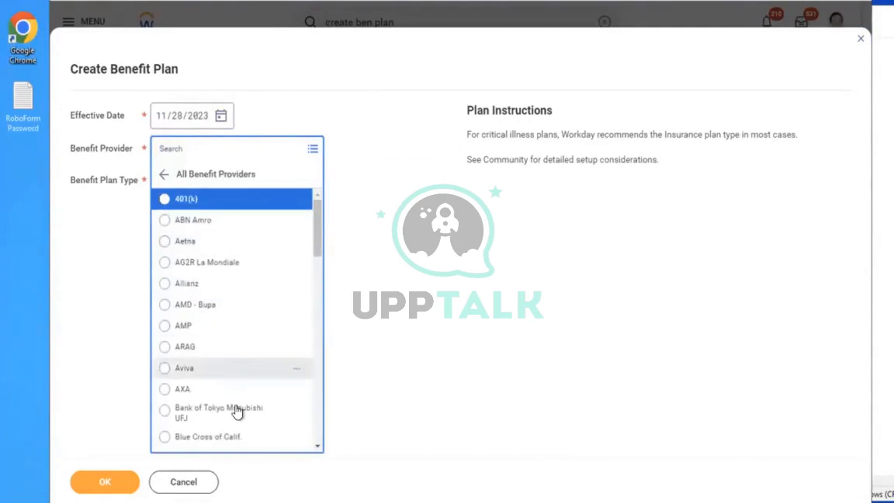
{"action": "left_click", "coordinate": [212, 221]}
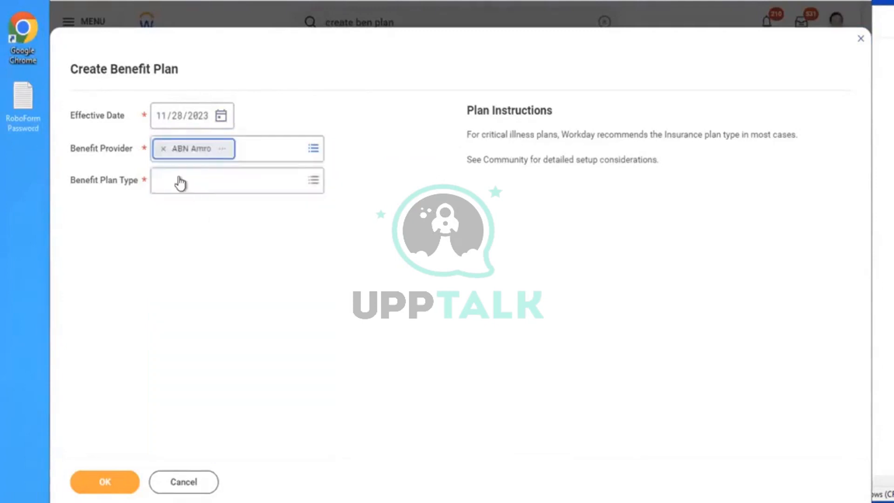
- Set the benefit plan type to Health Care Coverage Plan with a Flat Rate health care rate type and submit the initial form
{"action": "left_click", "coordinate": [180, 178]}
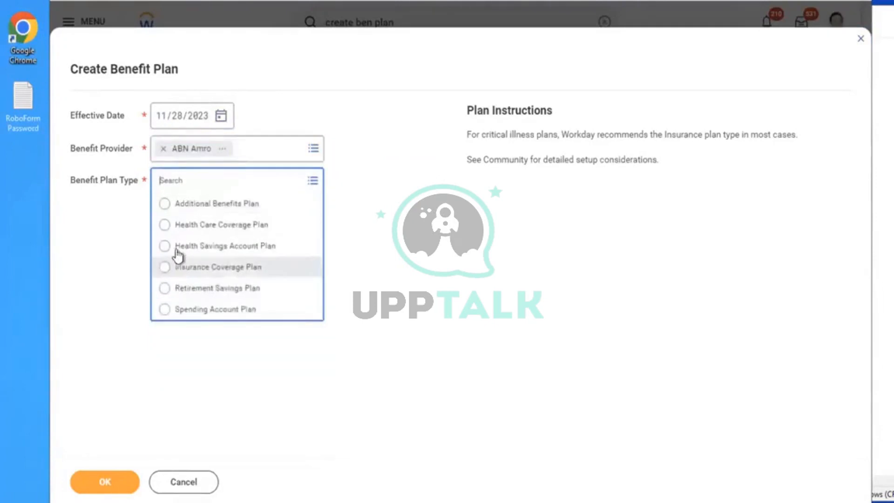
{"action": "left_click", "coordinate": [189, 228]}
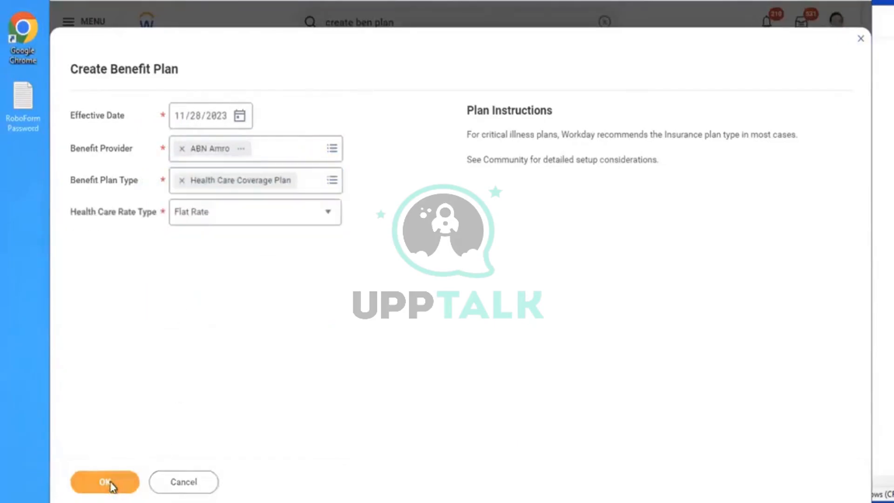
{"action": "left_click", "coordinate": [111, 483]}
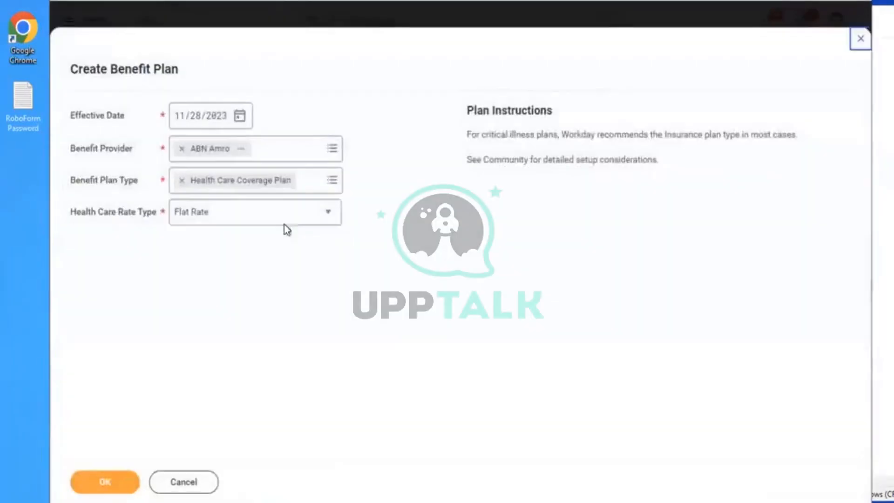
{"action": "left_click", "coordinate": [258, 219]}
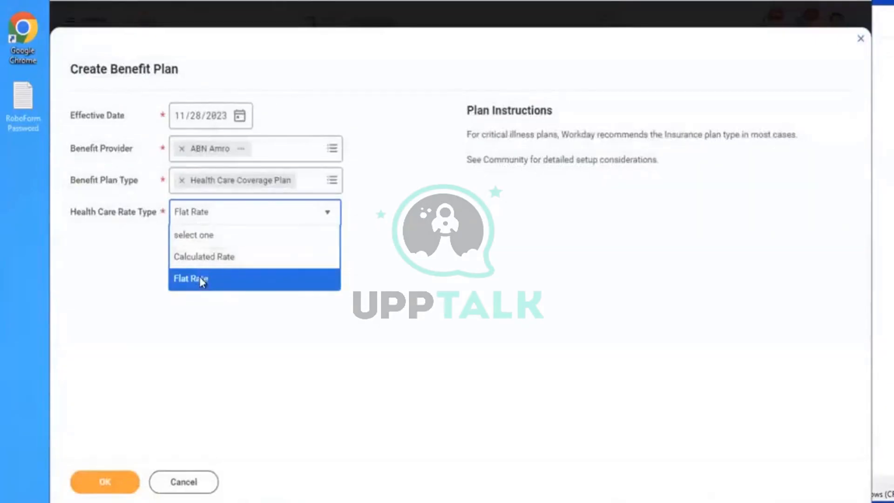
{"action": "left_click", "coordinate": [199, 278]}
{"action": "left_click", "coordinate": [104, 481]}
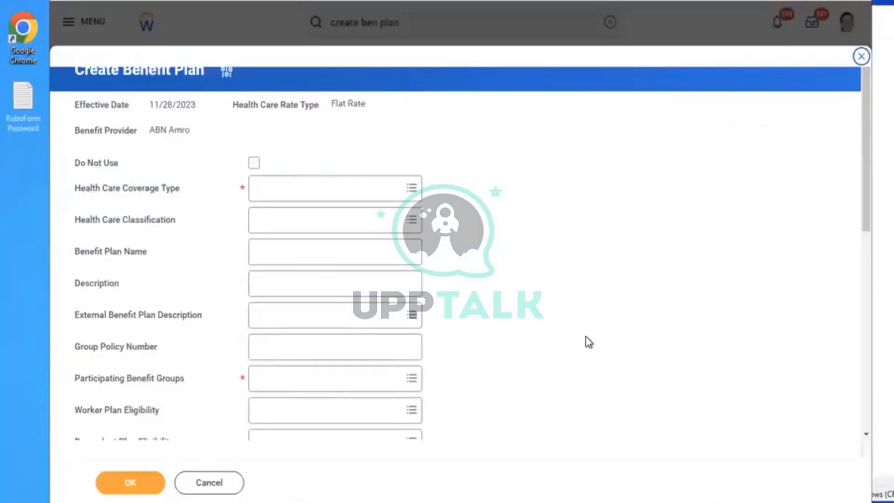
- Review the health care plan's setup fields, expand Expanded Plan Details and add an empty row to its table
{"action": "scroll", "coordinate": [586, 337], "scroll_direction": "down", "scroll_amount": 5}
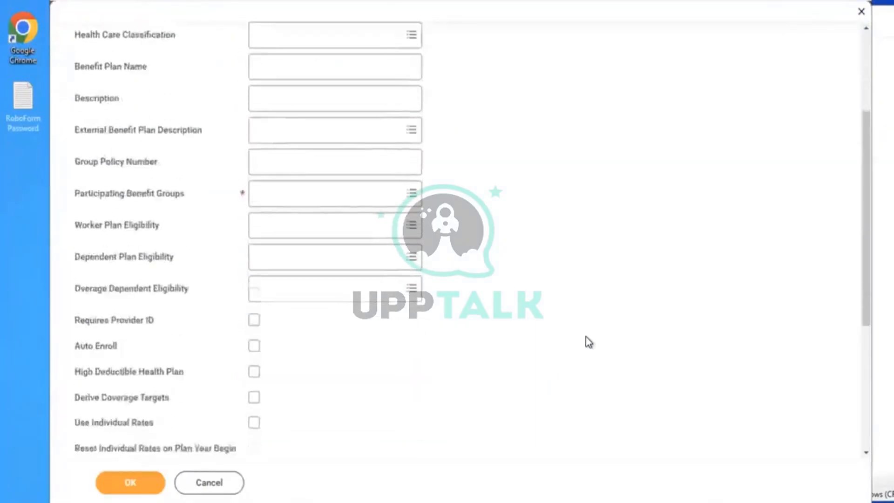
{"action": "scroll", "coordinate": [586, 337], "scroll_direction": "down", "scroll_amount": 4}
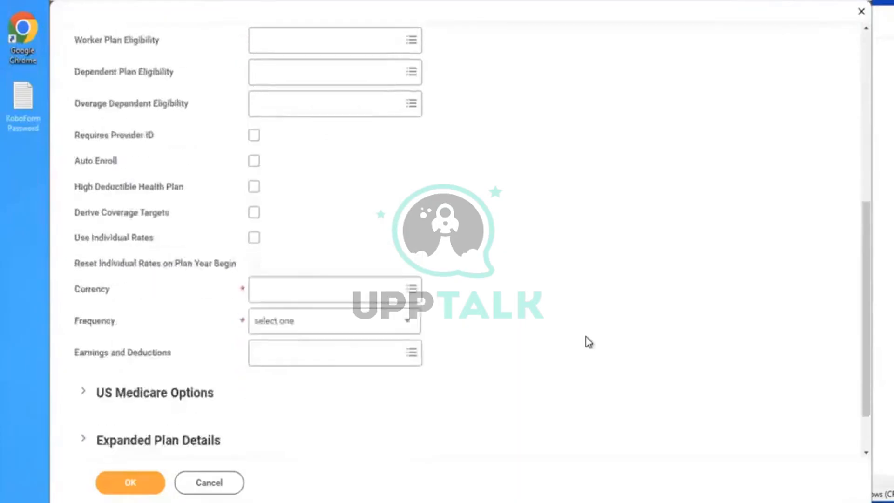
{"action": "scroll", "coordinate": [586, 337], "scroll_direction": "down", "scroll_amount": 2}
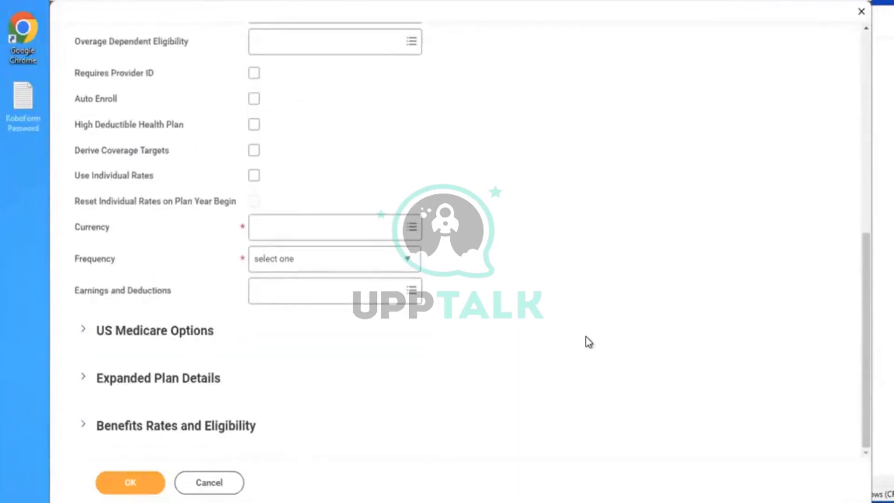
{"action": "left_click", "coordinate": [116, 387]}
{"action": "scroll", "coordinate": [510, 287], "scroll_direction": "down", "scroll_amount": 1}
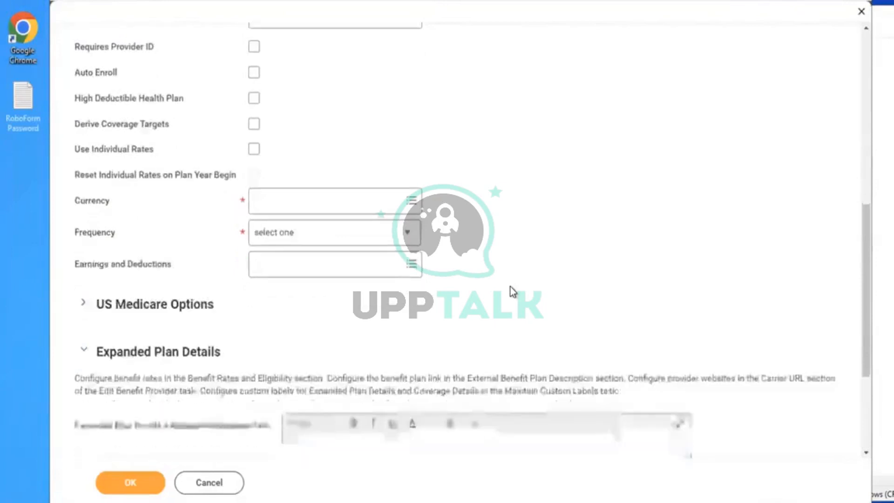
{"action": "scroll", "coordinate": [511, 287], "scroll_direction": "down", "scroll_amount": 4}
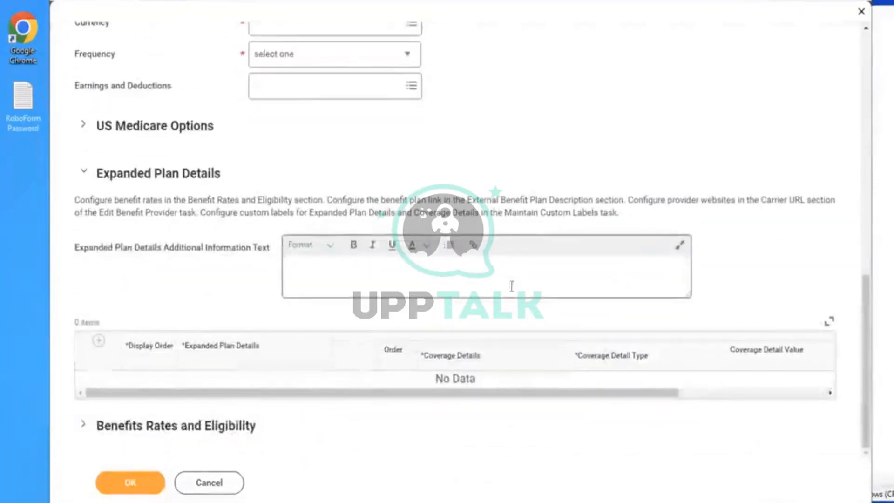
{"action": "left_click", "coordinate": [95, 343]}
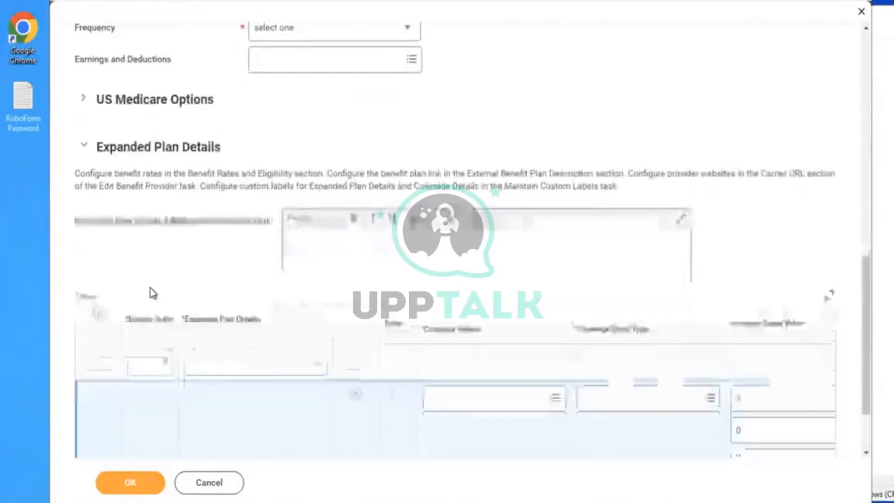
{"action": "scroll", "coordinate": [150, 288], "scroll_direction": "down", "scroll_amount": 2}
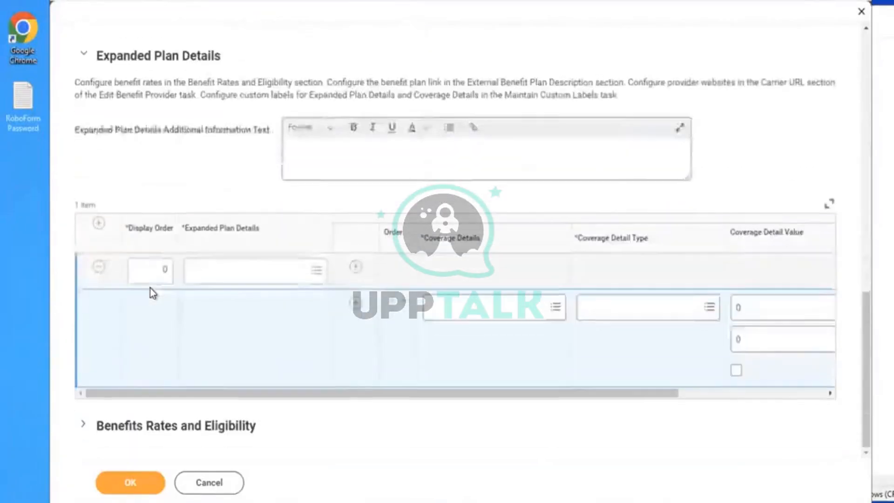
- Expand Benefits Rates and Eligibility and examine the coverage levels and employee and employer cost columns
{"action": "left_click", "coordinate": [85, 428]}
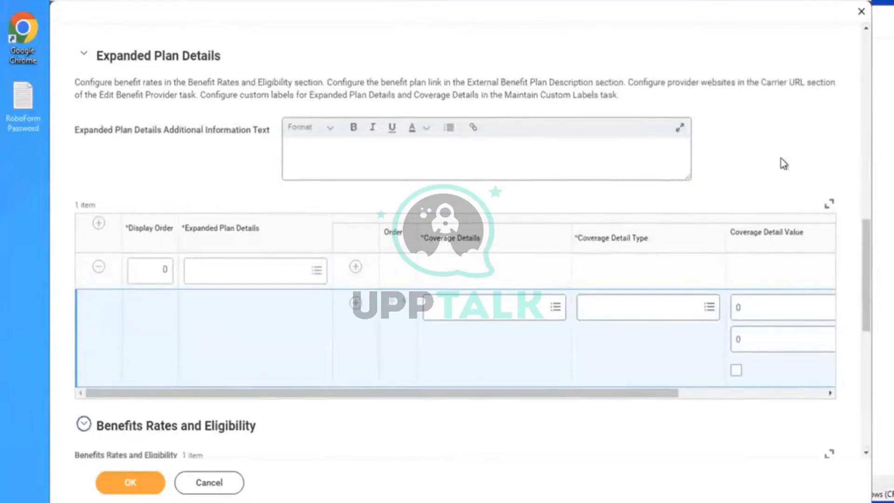
{"action": "scroll", "coordinate": [784, 164], "scroll_direction": "down", "scroll_amount": 7}
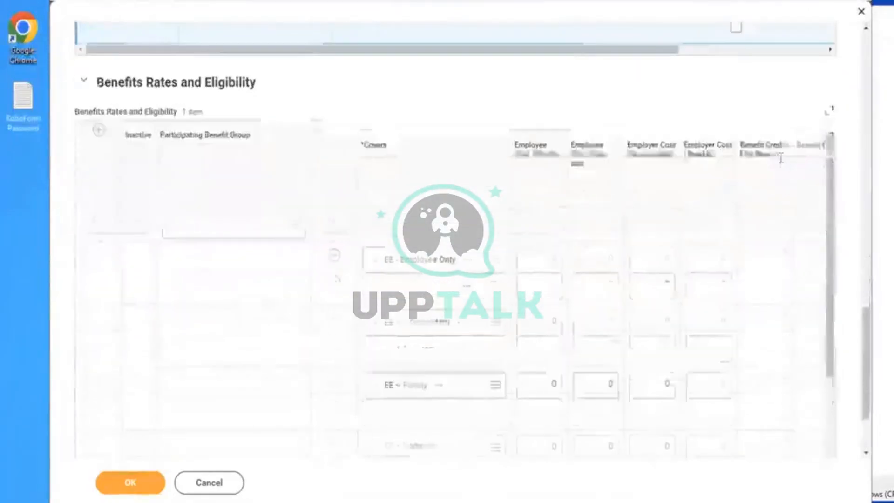
{"action": "scroll", "coordinate": [781, 159], "scroll_direction": "down", "scroll_amount": 1}
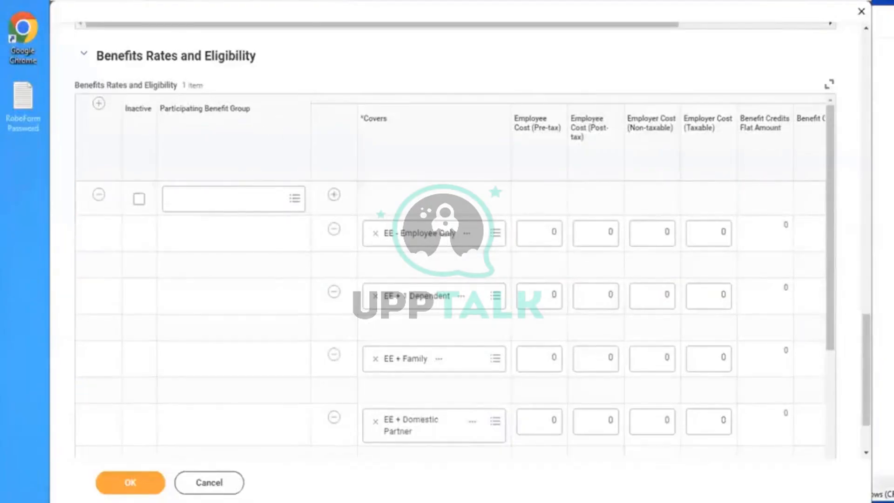
- Pin the benefit plan's browser tab and move the browser window aside to uncover part of the notes behind it
{"action": "right_click", "coordinate": [150, 1]}
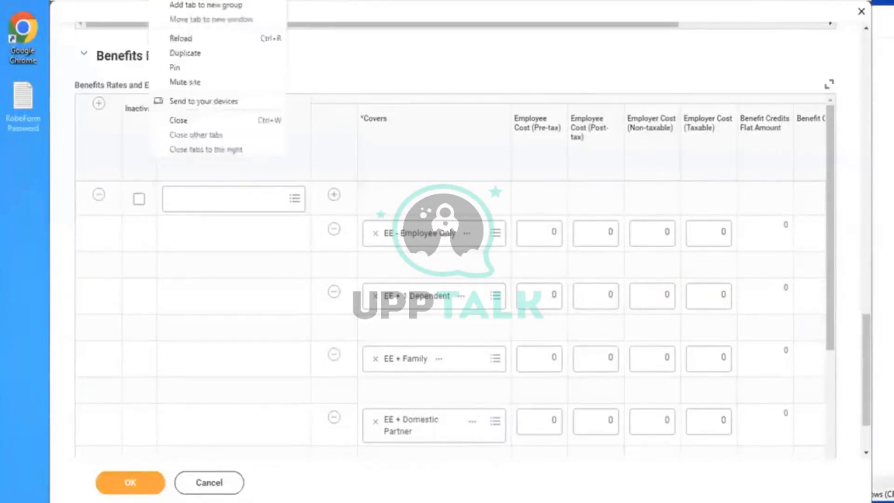
{"action": "left_click", "coordinate": [189, 62]}
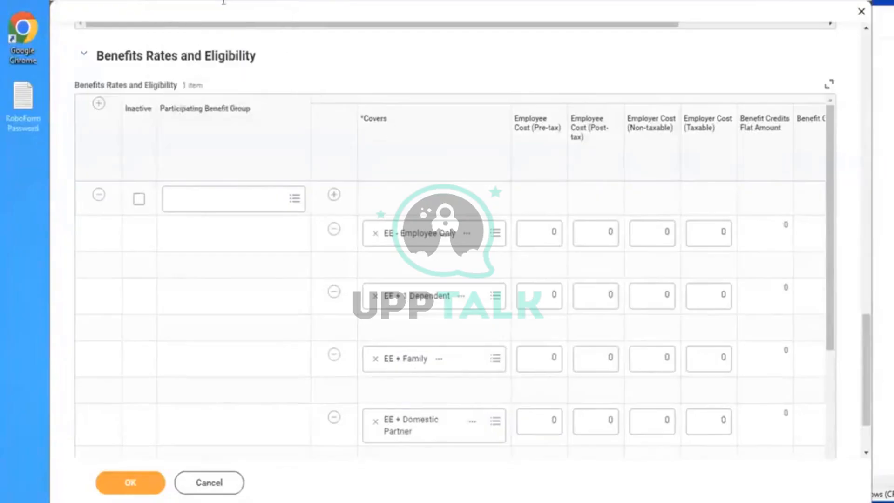
{"action": "left_click_drag", "start_coordinate": [419, 1], "coordinate": [494, 0]}
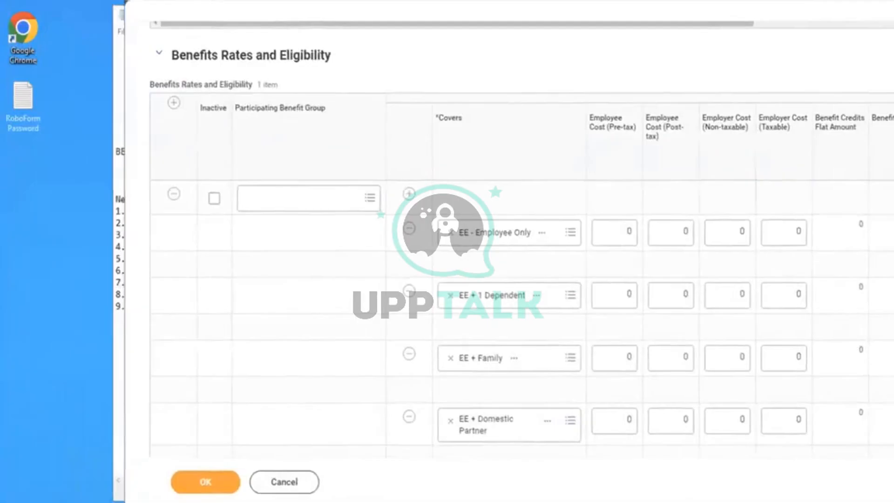
- Duplicate the pinned Create Benefit Plan tab and unpin the duplicate
{"action": "right_click", "coordinate": [164, 0]}
{"action": "left_click", "coordinate": [143, 0]}
{"action": "right_click", "coordinate": [143, 0]}
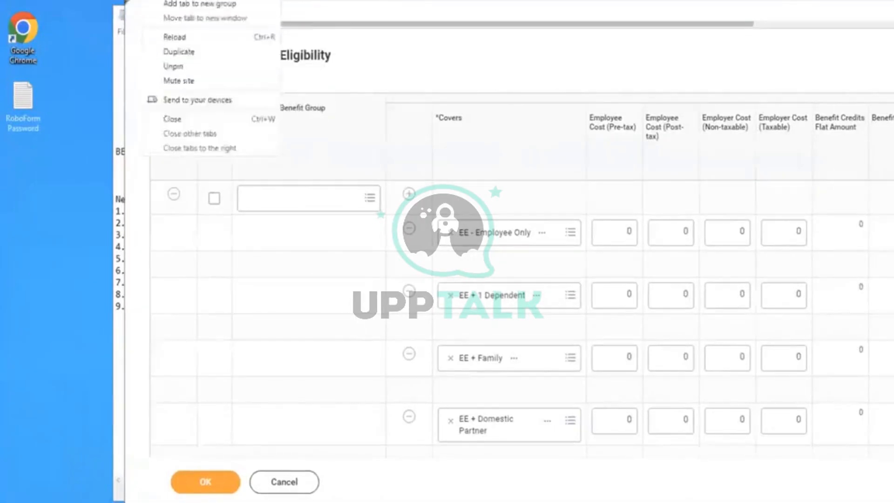
{"action": "left_click", "coordinate": [174, 58]}
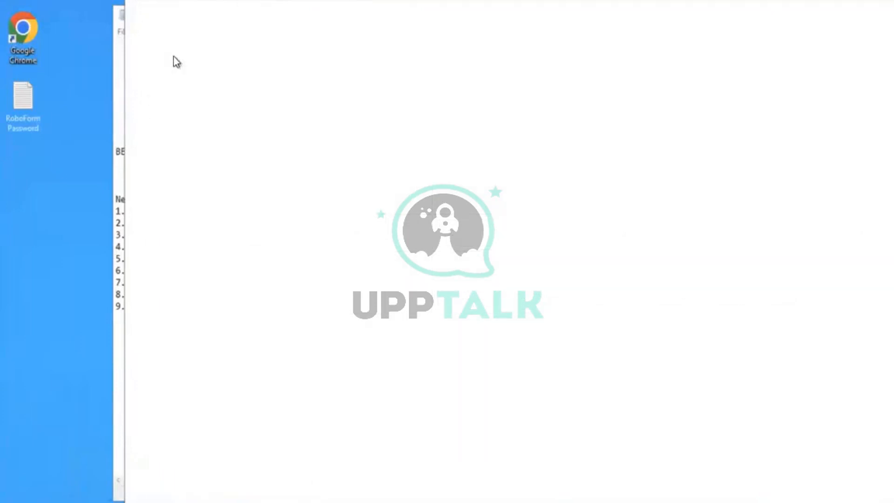
{"action": "right_click", "coordinate": [145, 0]}
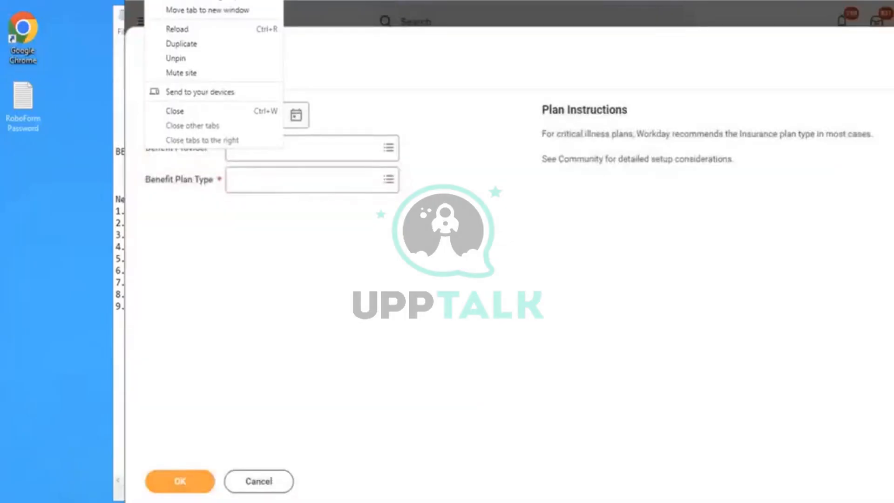
{"action": "left_click", "coordinate": [199, 63]}
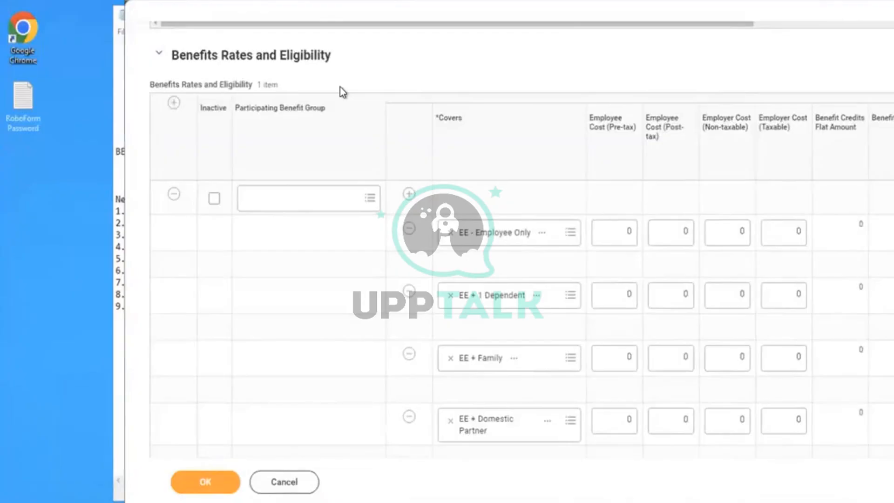
- Cancel the benefit plan creation, discard its changes and clear the search text
{"action": "left_click", "coordinate": [283, 489]}
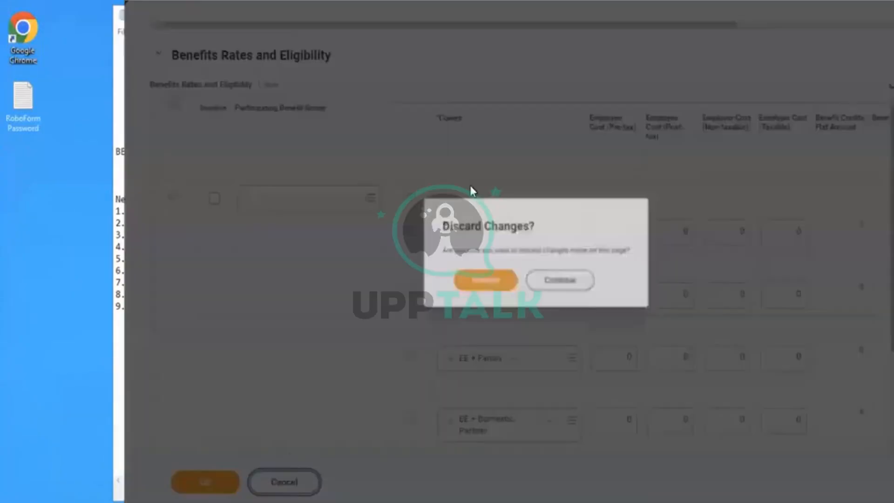
{"action": "left_click", "coordinate": [484, 289]}
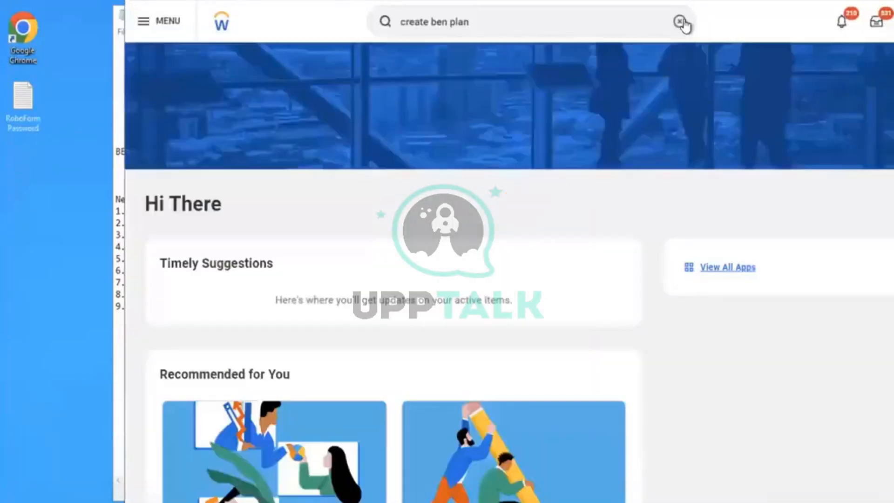
{"action": "left_click", "coordinate": [680, 22]}
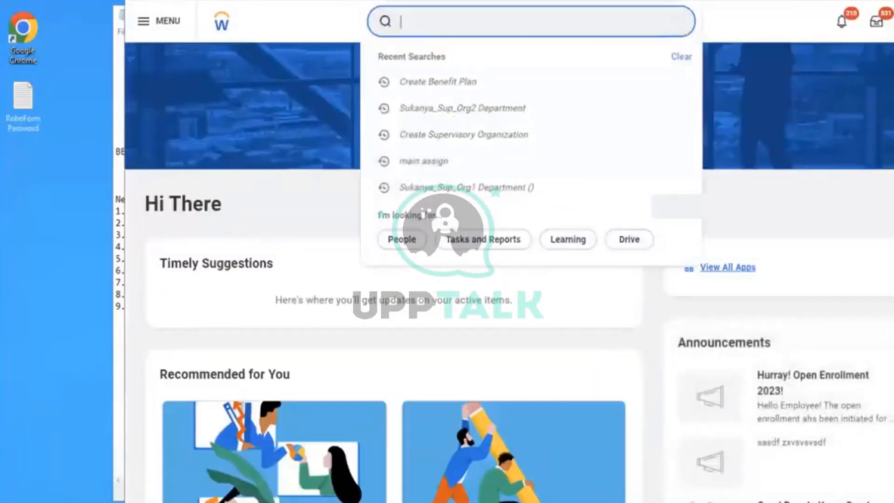
- Switch to the Notepad notes and add the item "1. Health care coverage Targets" a few lines below the BUPA plan steps
{"action": "key", "text": "alt+Tab"}
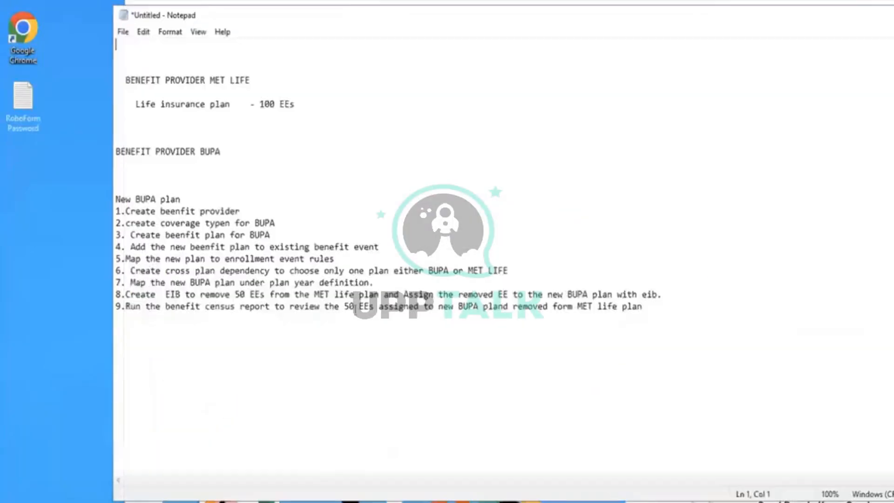
{"action": "left_click", "coordinate": [647, 307]}
{"action": "key", "text": "Return"}
{"action": "key", "text": "Return"}
{"action": "key", "text": "Return"}
{"action": "key", "text": "Return"}
{"action": "key", "text": "Return"}
{"action": "type", "text": "1. Health ca"}
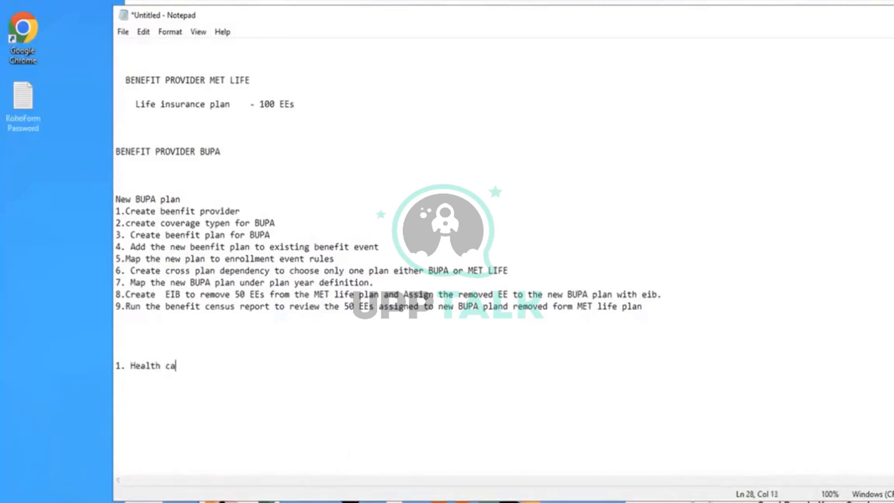
{"action": "type", "text": "re coverage Targets"}
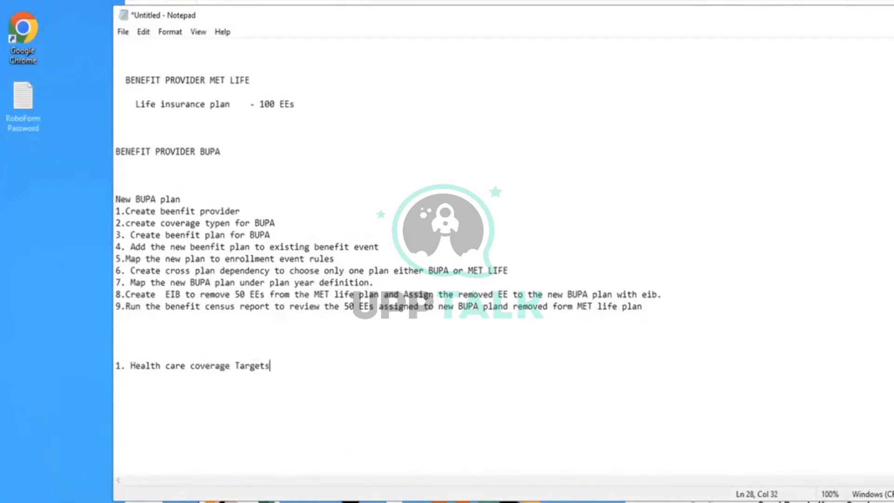
{"action": "type", "text": " - EE , EE + Spuse "}
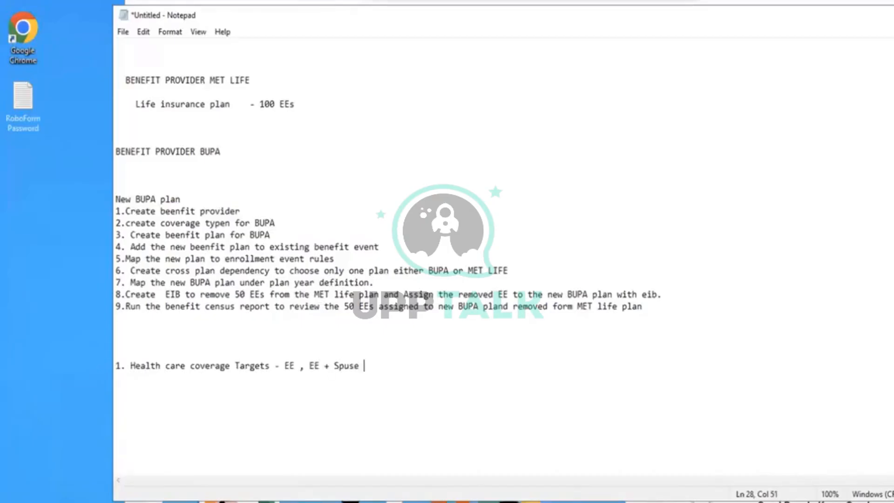
{"action": "type", "text": ",  EE + Spouse "}
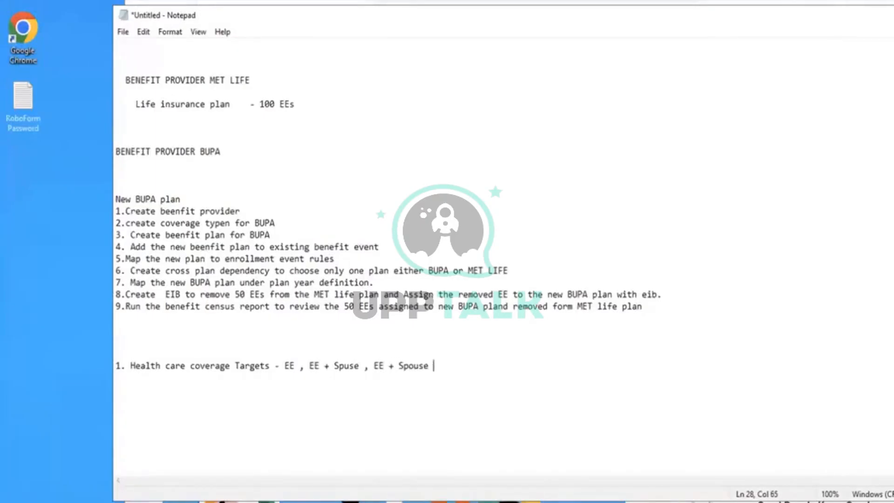
{"action": "type", "text": "+ Child"}
- Add the item "2. Health care rates =" below and correct the misspelled "Spuse" in the first item to "Spouse"
{"action": "key", "text": "Return"}
{"action": "key", "text": "Return"}
{"action": "type", "text": "2. Health cara"}
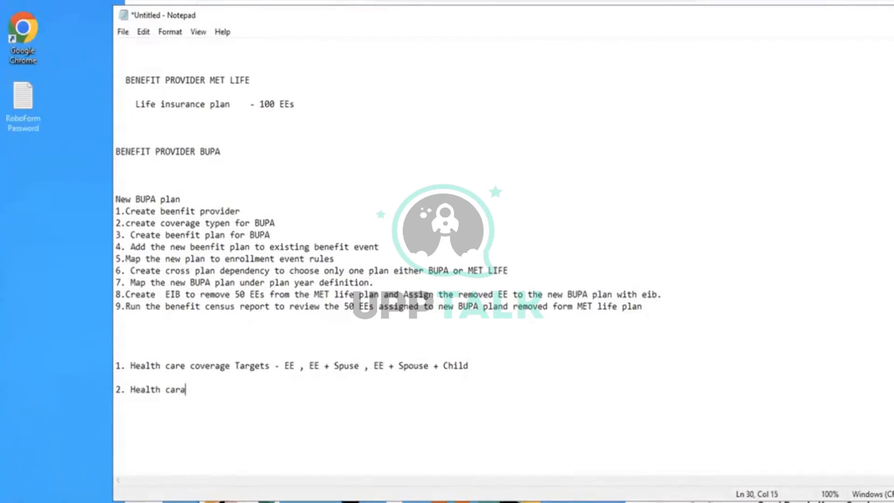
{"action": "key", "text": "BackSpace"}
{"action": "type", "text": "e rates ="}
{"action": "left_click", "coordinate": [343, 366]}
{"action": "type", "text": "o"}
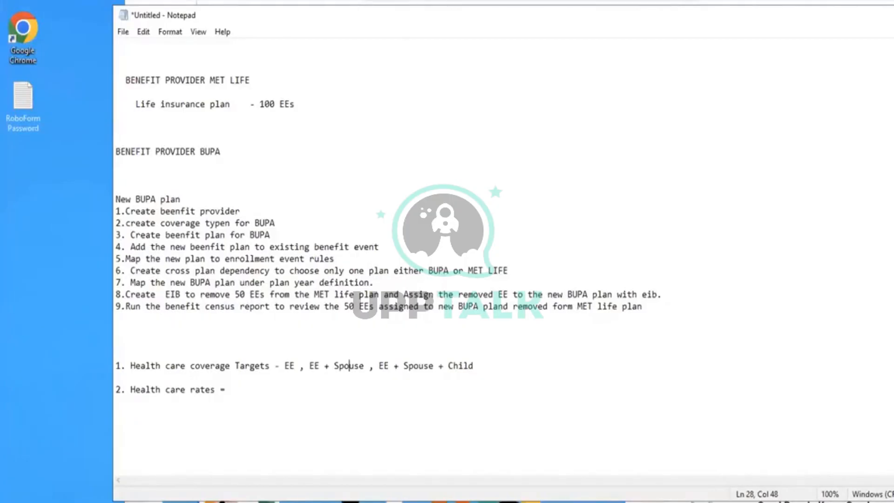
- Switch to Workday, search for "create health care cov" and open the Maintain Health Care Coverage Targets task
{"action": "left_click", "coordinate": [598, 12]}
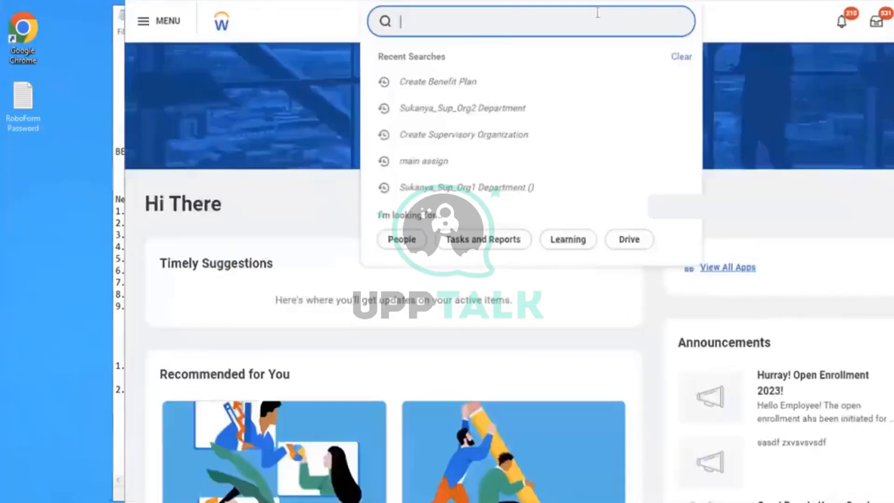
{"action": "type", "text": "cre"}
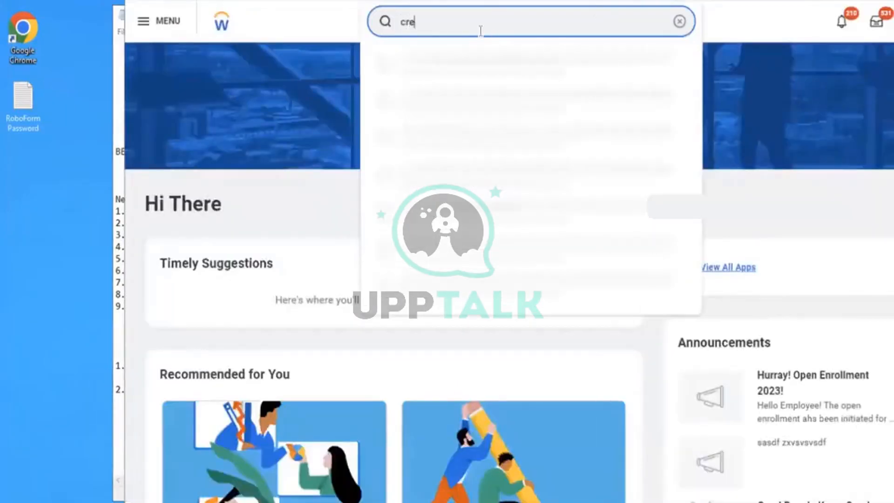
{"action": "type", "text": "ate health care"}
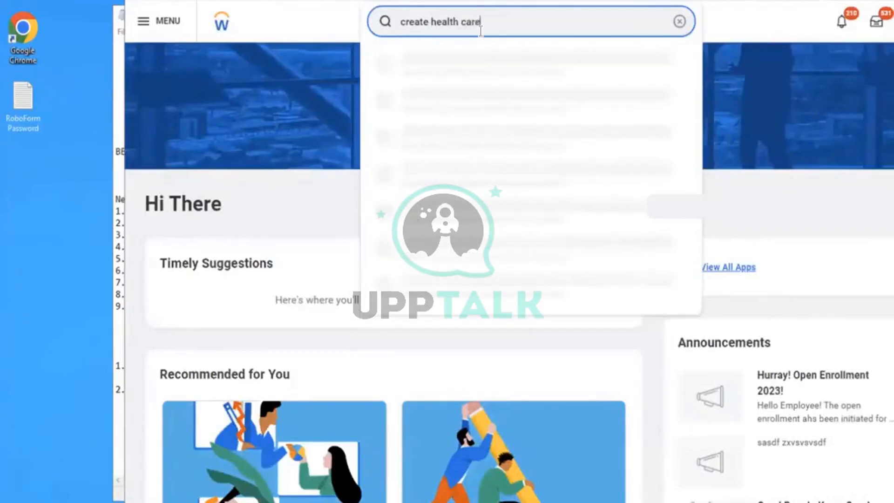
{"action": "type", "text": " cov"}
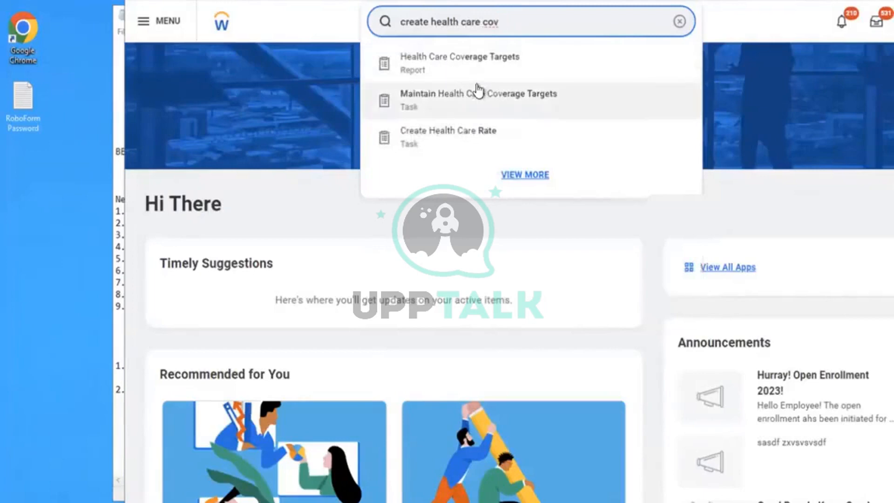
{"action": "left_click", "coordinate": [448, 102]}
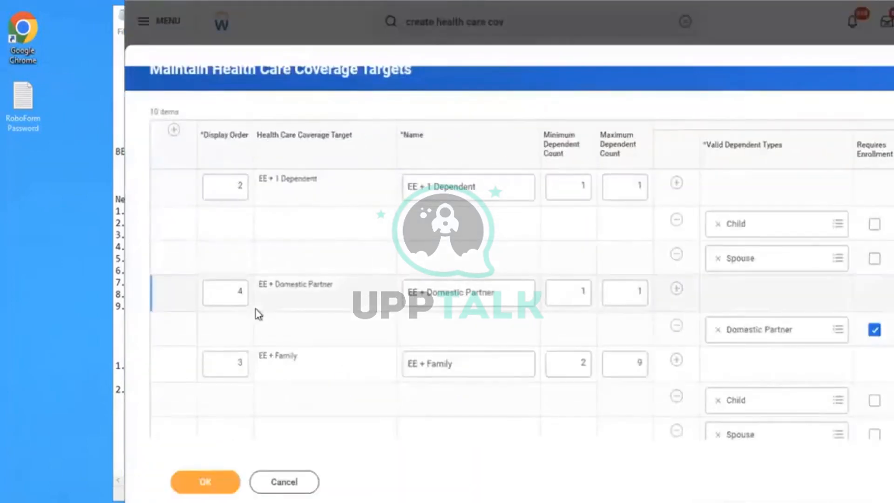
- Examine the coverage targets' dependent counts, valid dependent types and HSA targets, cancel the task and clear the search text
{"action": "left_click", "coordinate": [298, 239]}
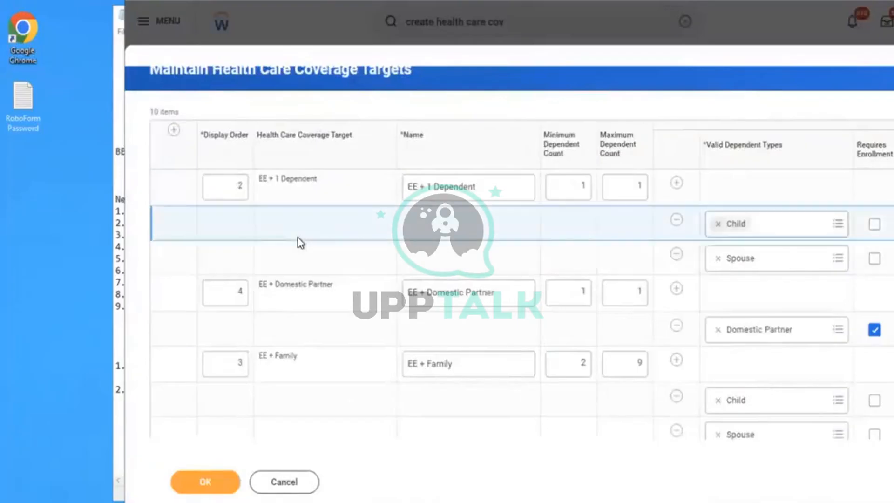
{"action": "scroll", "coordinate": [298, 238], "scroll_direction": "right", "scroll_amount": 4}
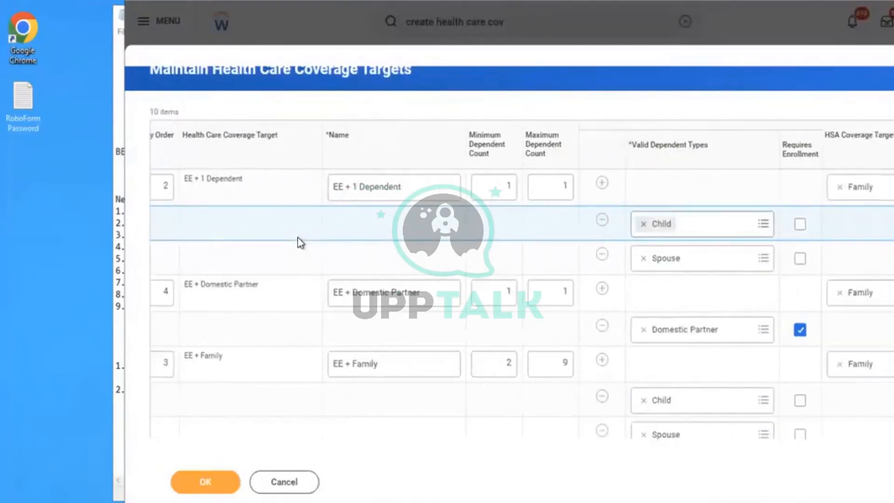
{"action": "scroll", "coordinate": [298, 238], "scroll_direction": "right", "scroll_amount": 1}
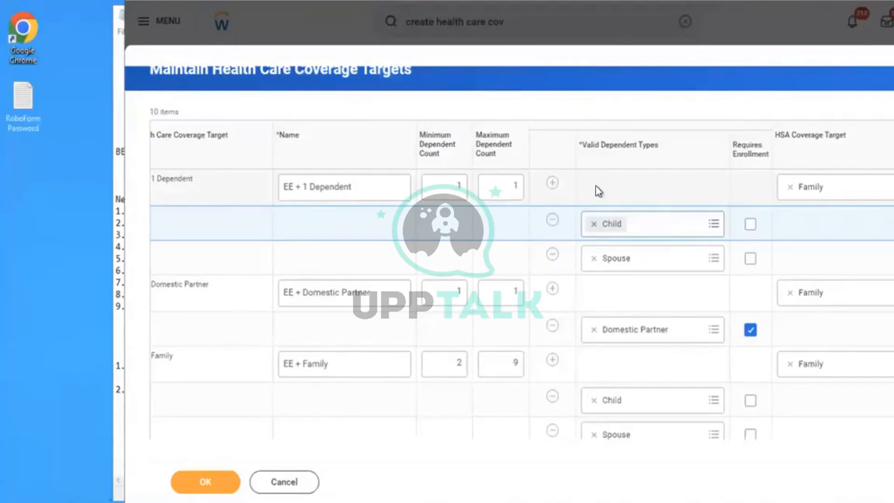
{"action": "scroll", "coordinate": [596, 186], "scroll_direction": "right", "scroll_amount": 5}
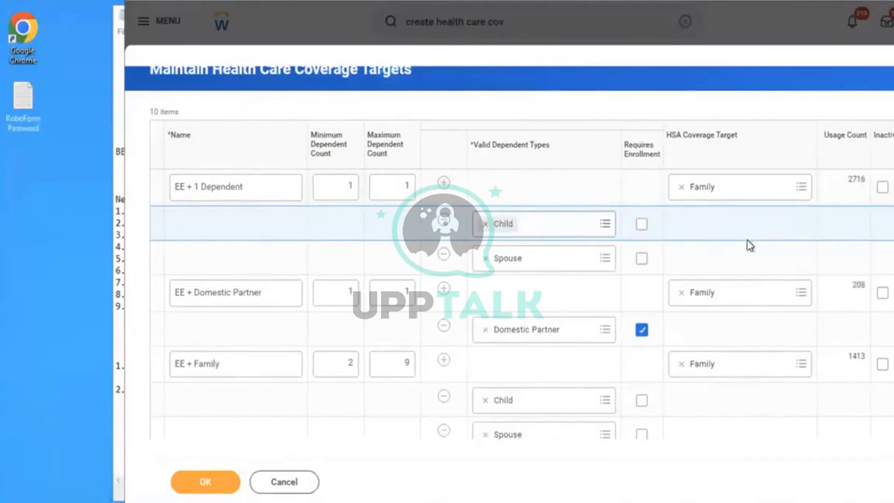
{"action": "scroll", "coordinate": [750, 246], "scroll_direction": "left", "scroll_amount": 2}
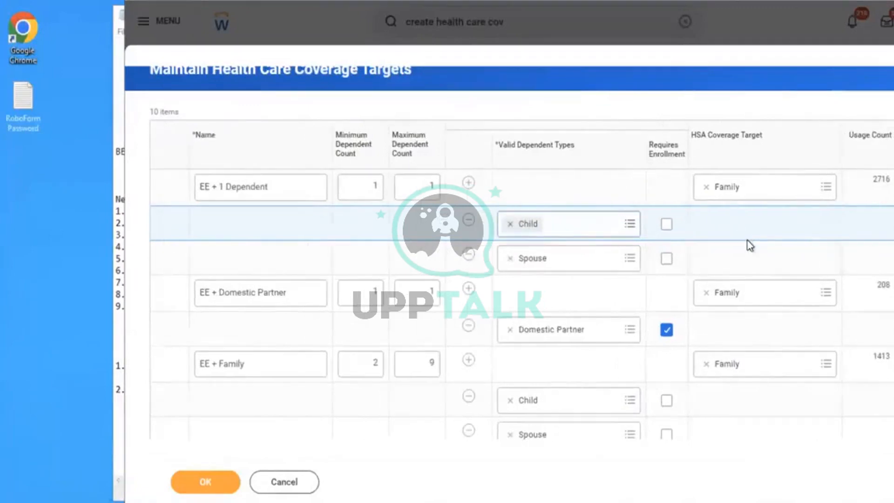
{"action": "scroll", "coordinate": [750, 245], "scroll_direction": "left", "scroll_amount": 5}
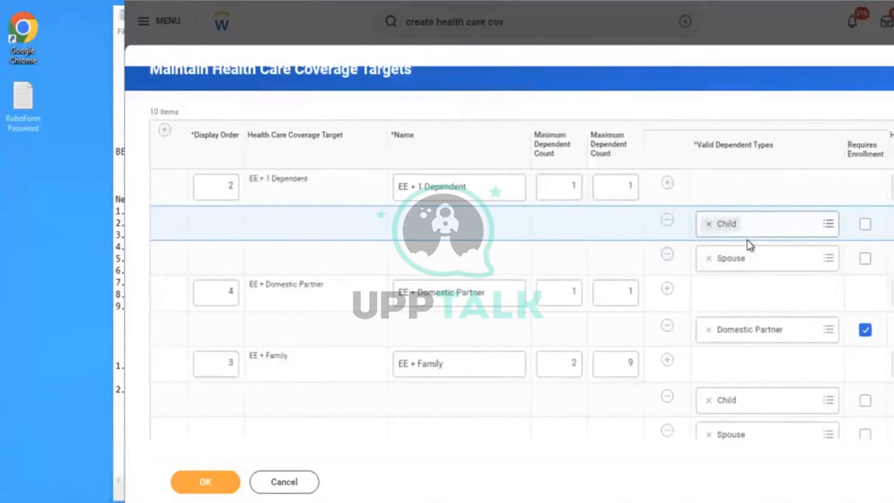
{"action": "scroll", "coordinate": [749, 245], "scroll_direction": "left", "scroll_amount": 1}
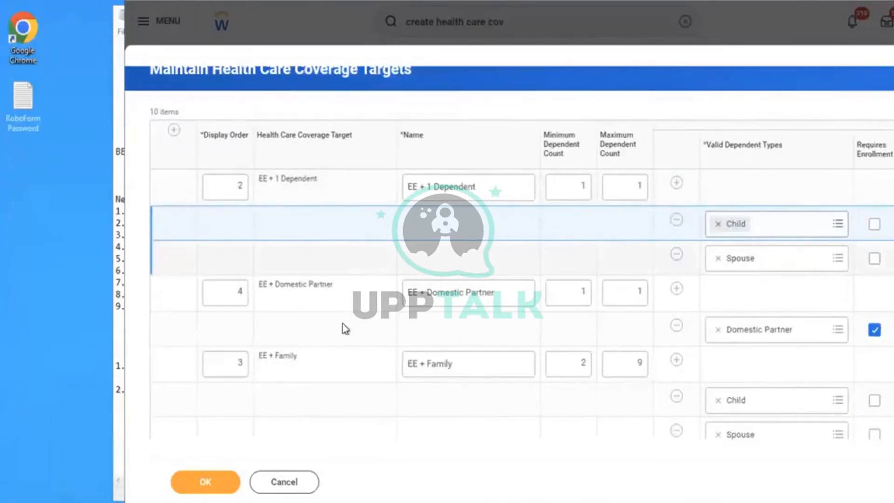
{"action": "left_click", "coordinate": [298, 482]}
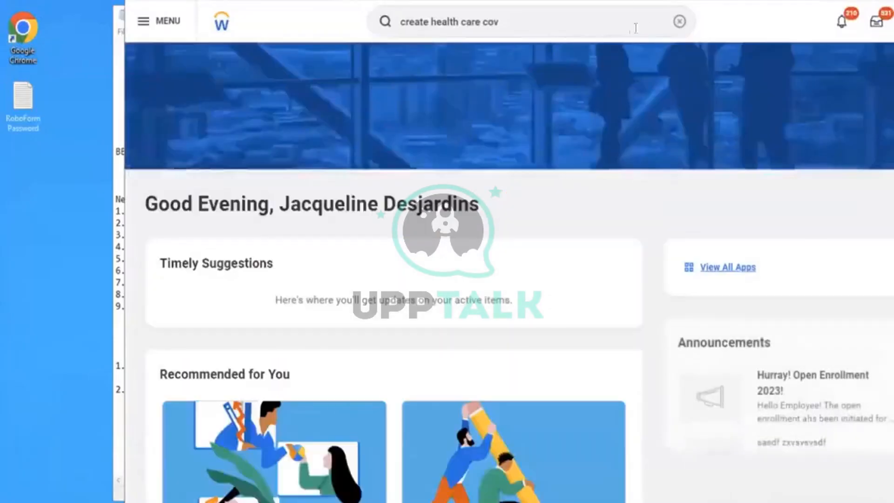
{"action": "left_click", "coordinate": [680, 26]}
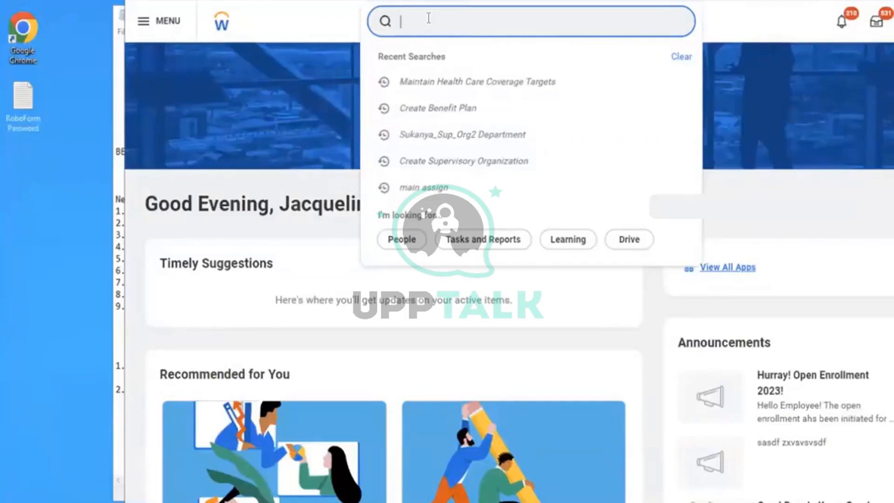
- Switch to the Notepad notes and add a "Scenerio :" line below the health care rates item
{"action": "key", "text": "alt+Tab"}
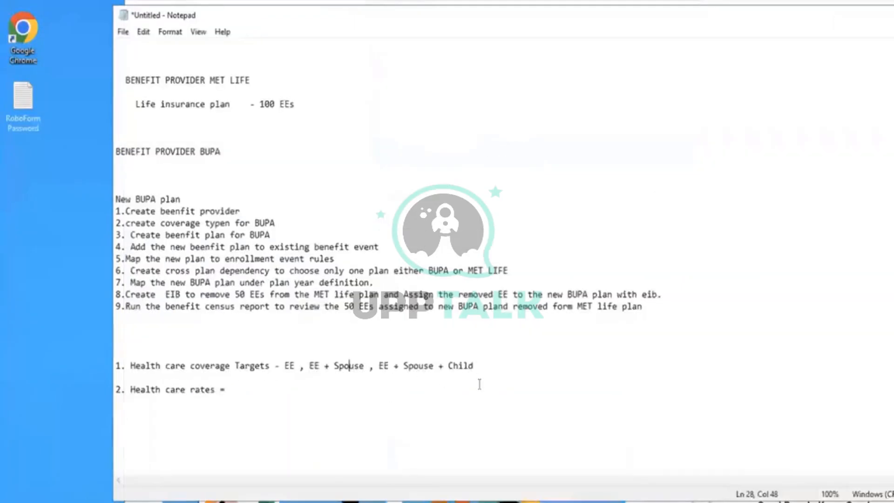
{"action": "left_click", "coordinate": [262, 390]}
{"action": "key", "text": "Return"}
{"action": "key", "text": "Return"}
{"action": "key", "text": "Return"}
{"action": "key", "text": "Return"}
{"action": "type", "text": "Scenerio : "}
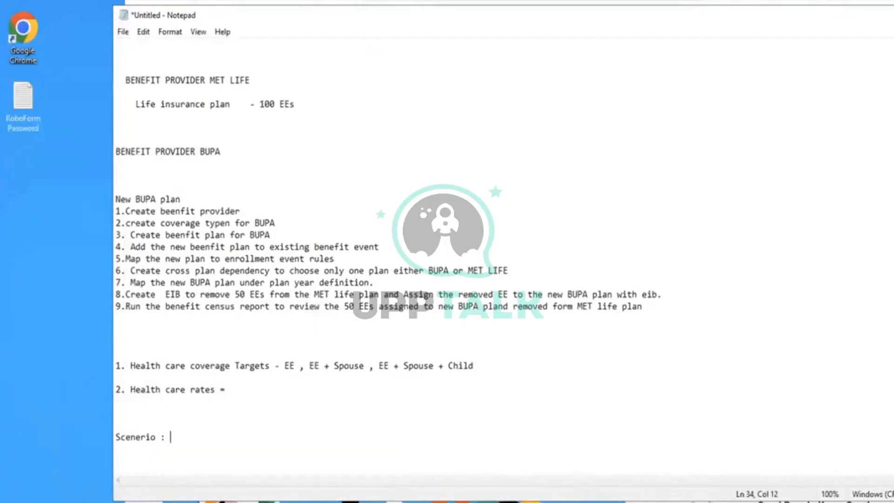
{"action": "type", "text": " Create new Health"}
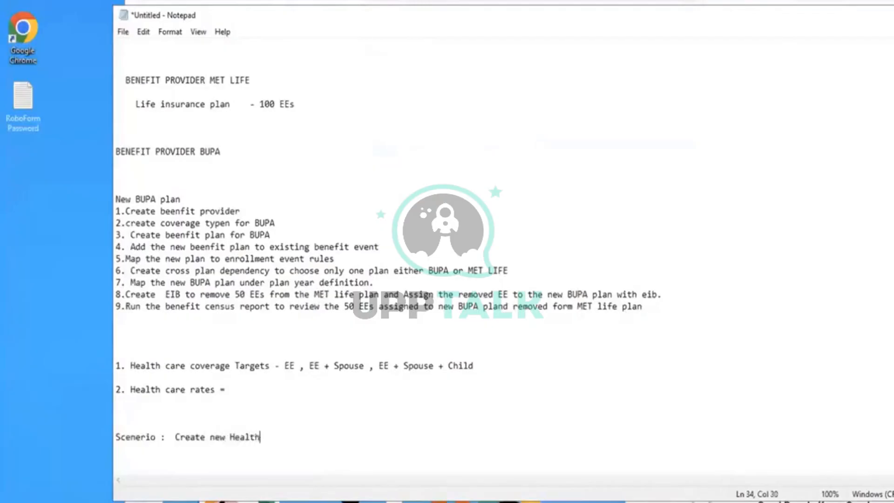
{"action": "type", "text": " care rates for salried "}
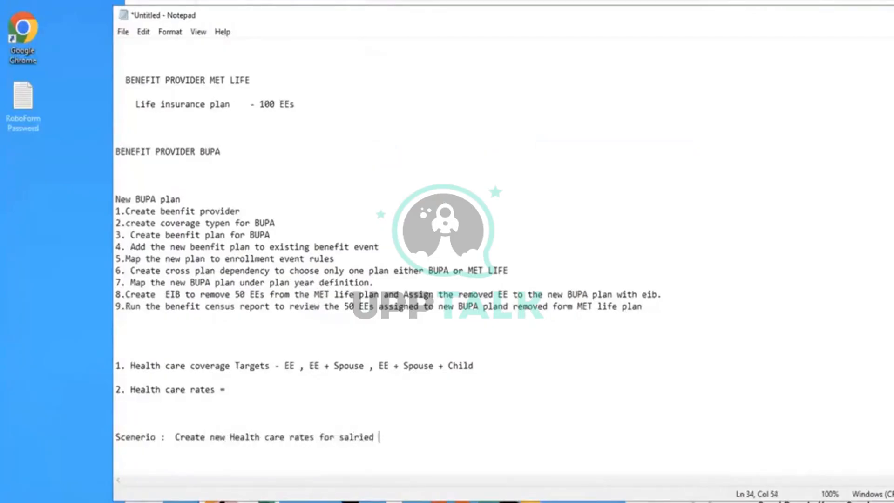
{"action": "type", "text": "emPLOYEES"}
- Write the scenario as "Create new Health care rates for salried emPLOYEES AND ENSURE THE COST BREAKDOWN"
{"action": "type", "text": "A"}
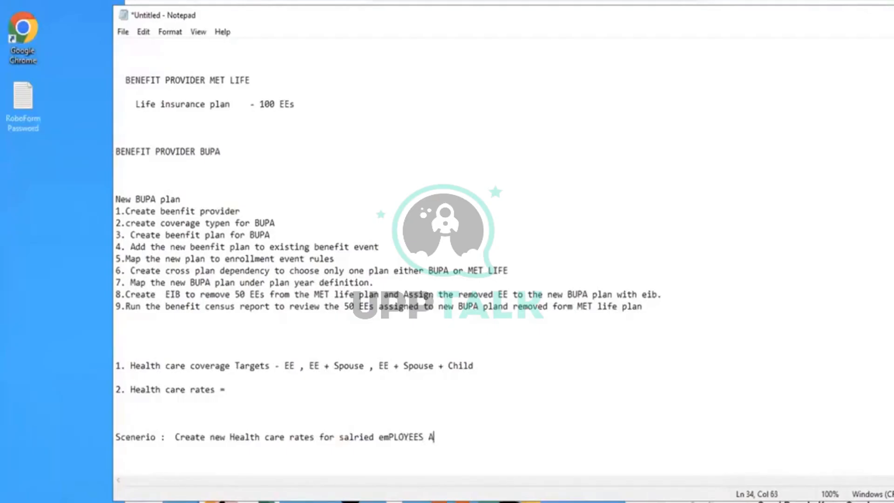
{"action": "type", "text": "ND ENSURE THE"}
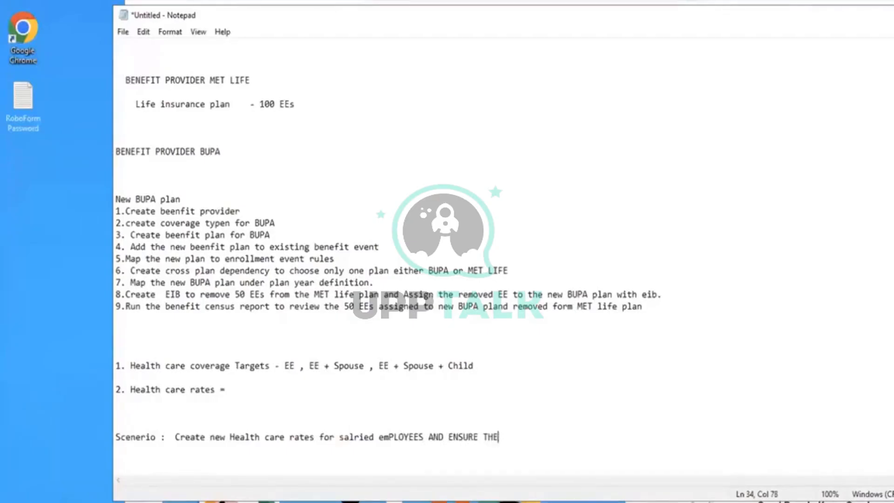
{"action": "type", "text": " COST BREAKDOWN"}
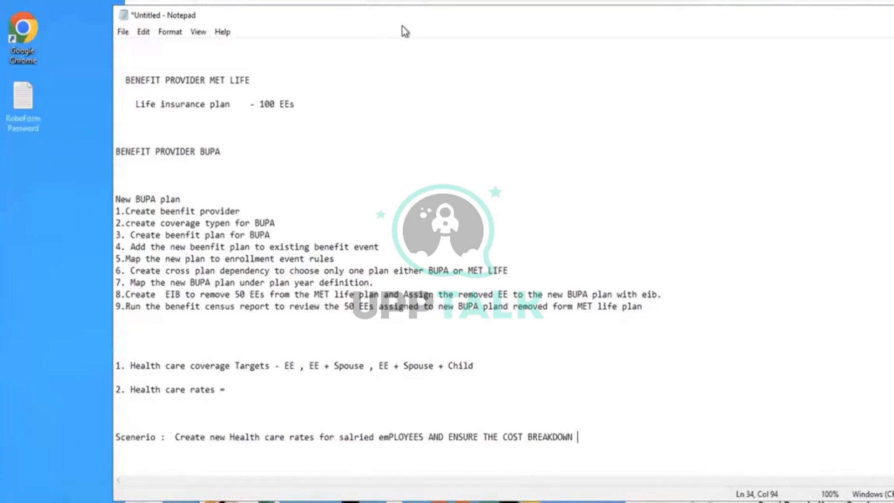
- Switch to Workday, search for "CREATE HEALTH CARA RATE" and open the Health Care Rate report
{"action": "key", "text": "alt+Tab"}
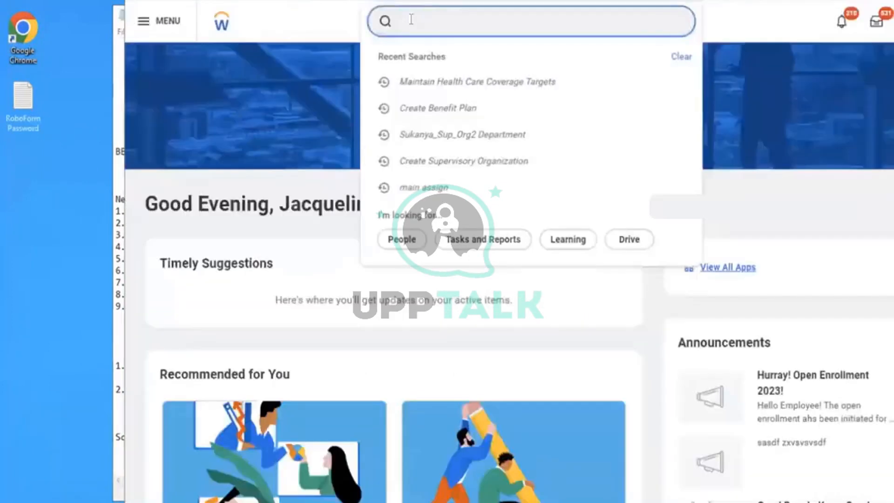
{"action": "type", "text": "cREATE HEALTH "}
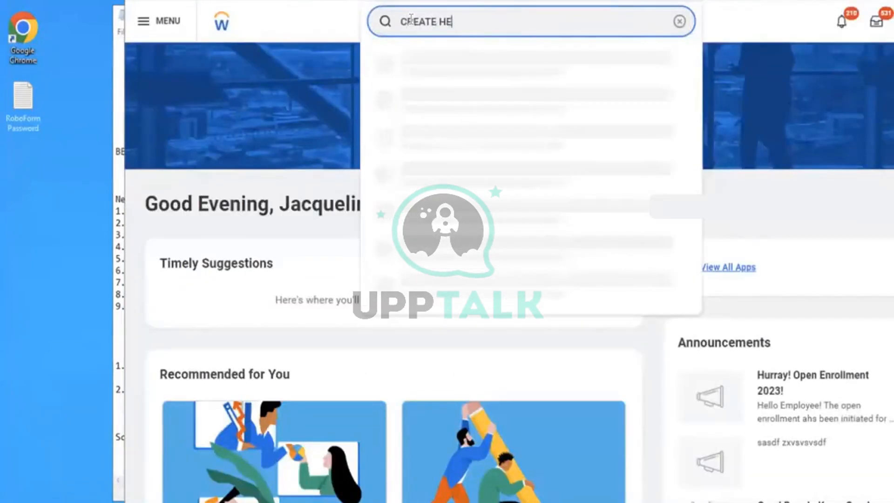
{"action": "type", "text": "CARA RATE"}
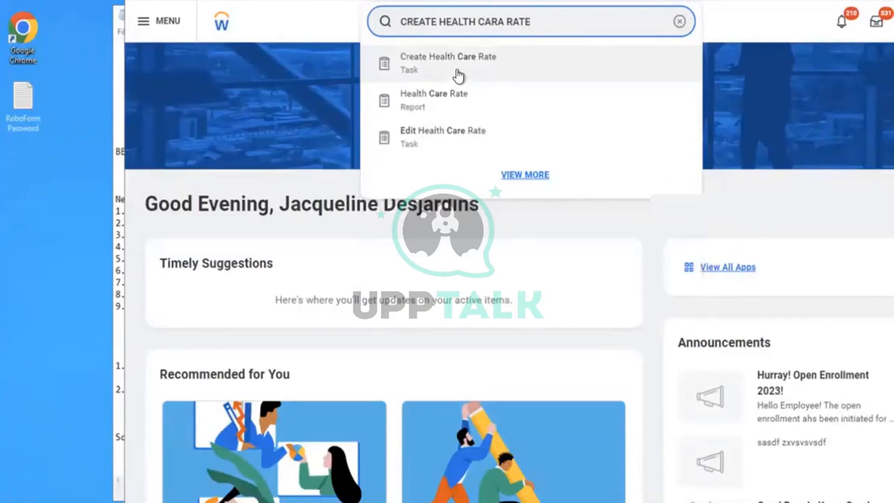
{"action": "left_click", "coordinate": [420, 104]}
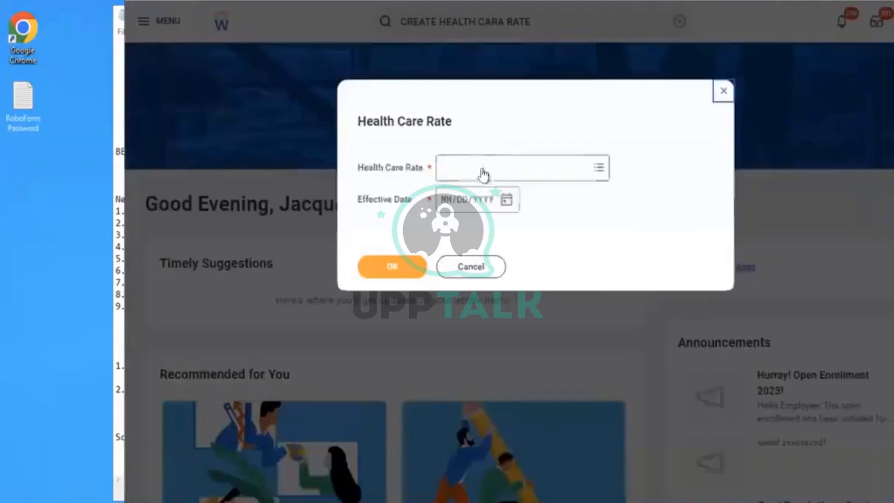
- Open the flat rate Dental - SGP Citizen as of 11/28/2023 and review its rate details and rate band definition
{"action": "left_click", "coordinate": [482, 173]}
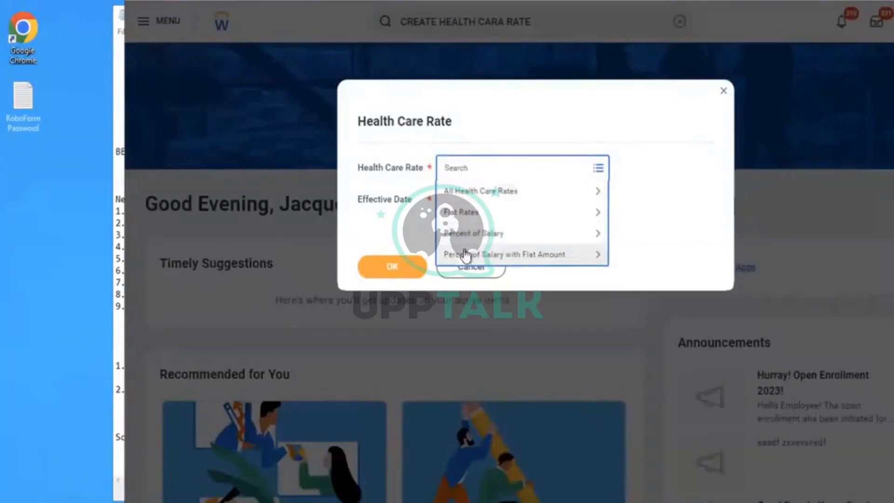
{"action": "left_click", "coordinate": [456, 219]}
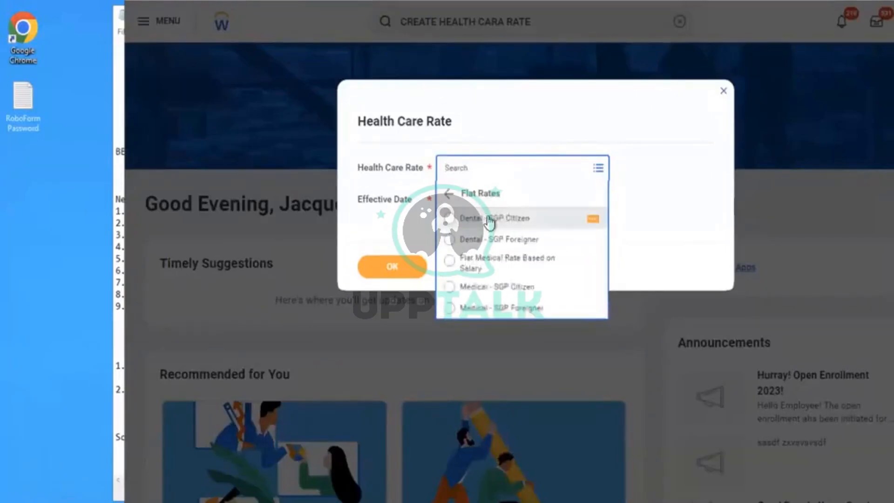
{"action": "left_click", "coordinate": [489, 221]}
{"action": "left_click", "coordinate": [499, 210]}
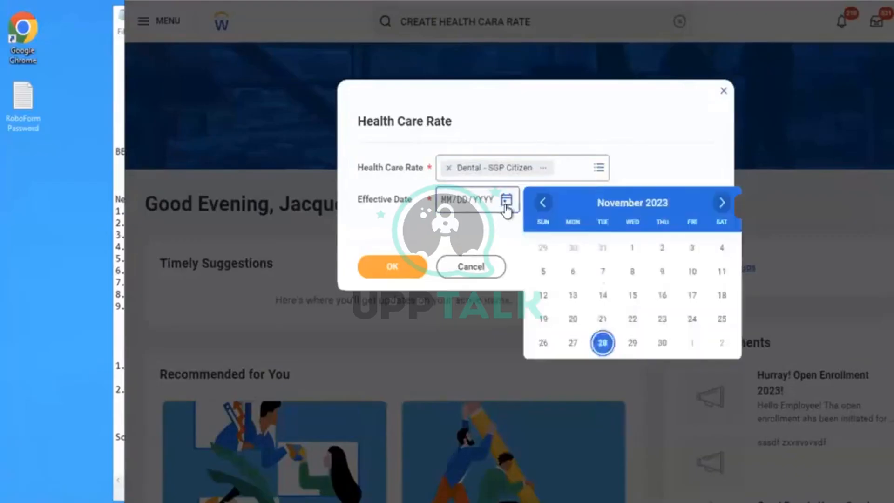
{"action": "left_click", "coordinate": [603, 342]}
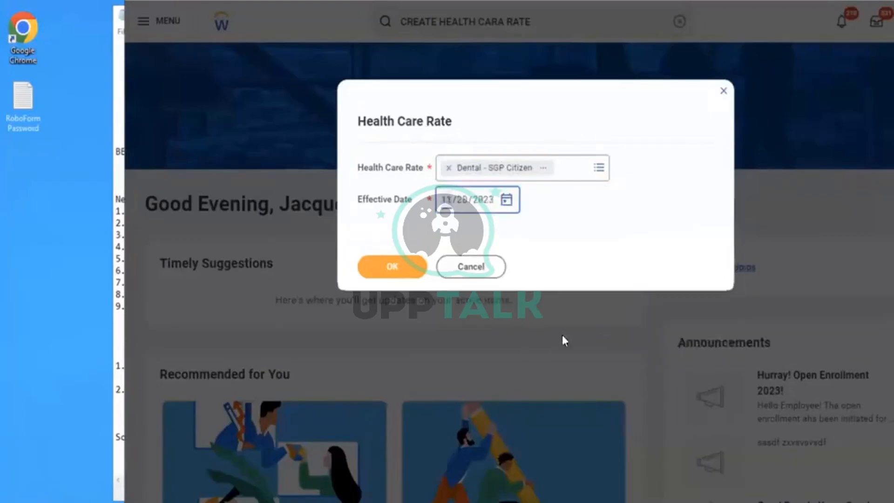
{"action": "left_click", "coordinate": [399, 273]}
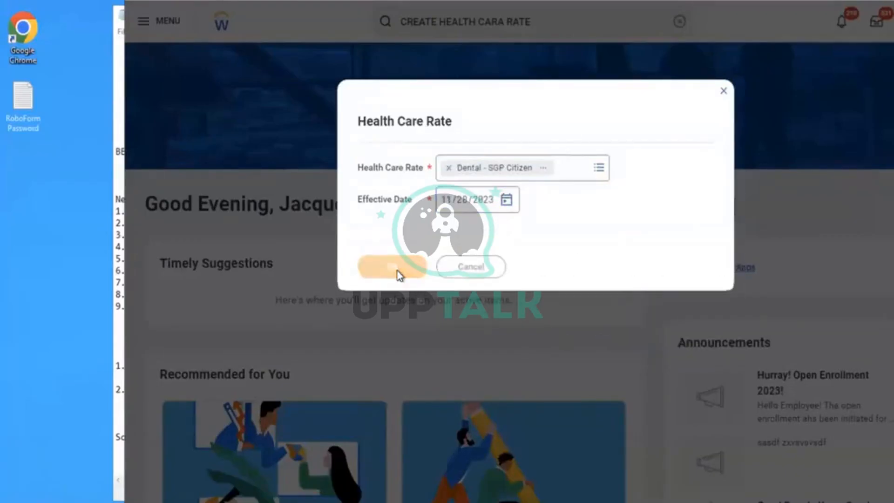
{"action": "scroll", "coordinate": [500, 245], "scroll_direction": "down", "scroll_amount": 2}
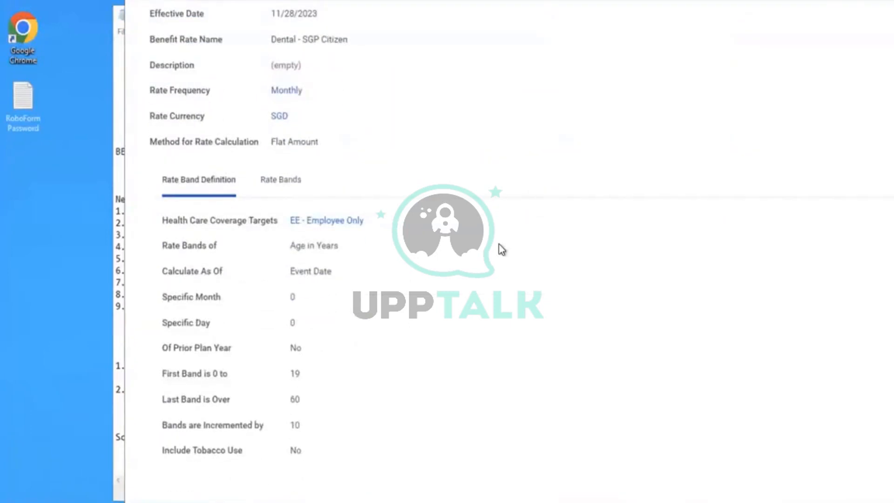
{"action": "scroll", "coordinate": [499, 244], "scroll_direction": "up", "scroll_amount": 2}
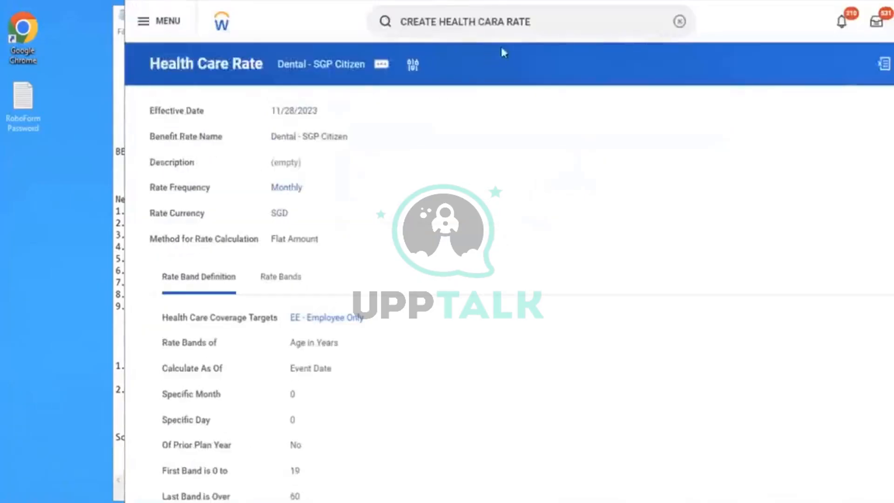
- Repeat the health care rate search, start the Create Health Care Rate task and set the effective date to 01/01/2023
{"action": "left_click", "coordinate": [556, 27]}
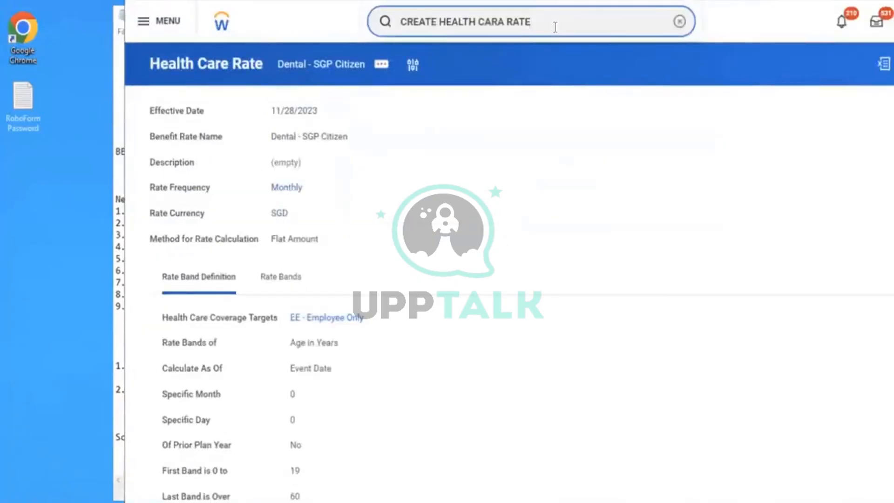
{"action": "key", "text": "Return"}
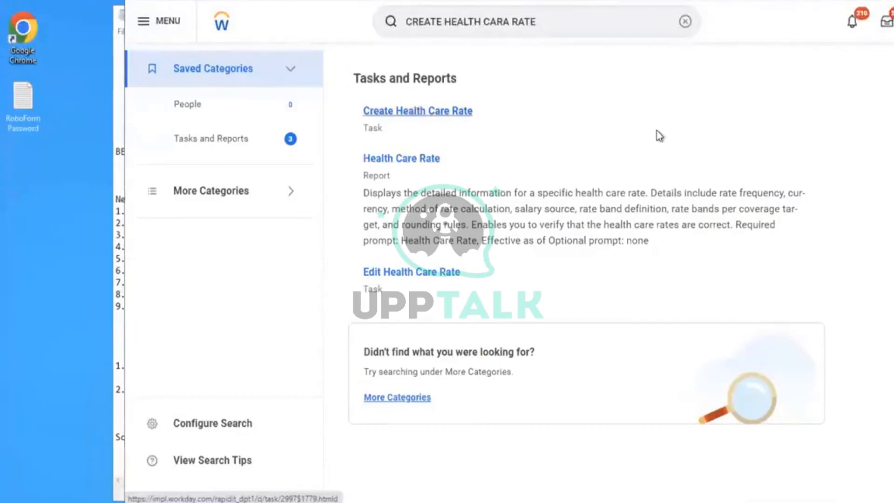
{"action": "left_click", "coordinate": [452, 114]}
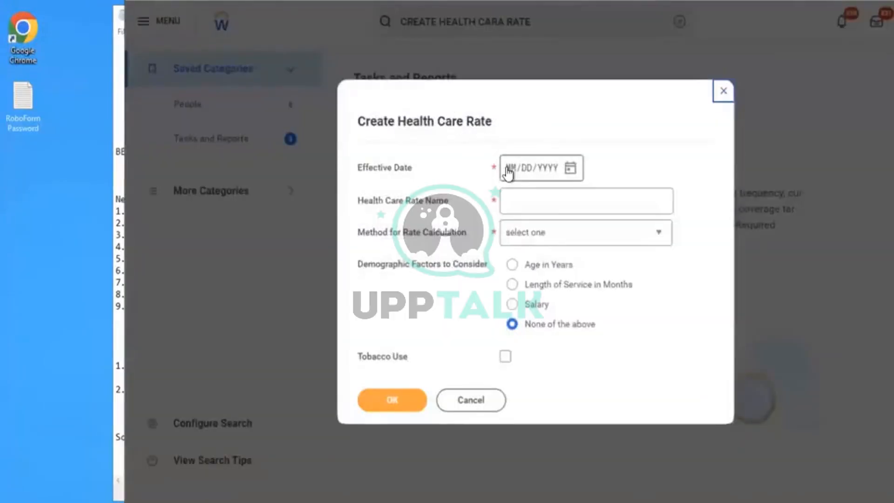
{"action": "left_click", "coordinate": [508, 172]}
{"action": "type", "text": "01012023"}
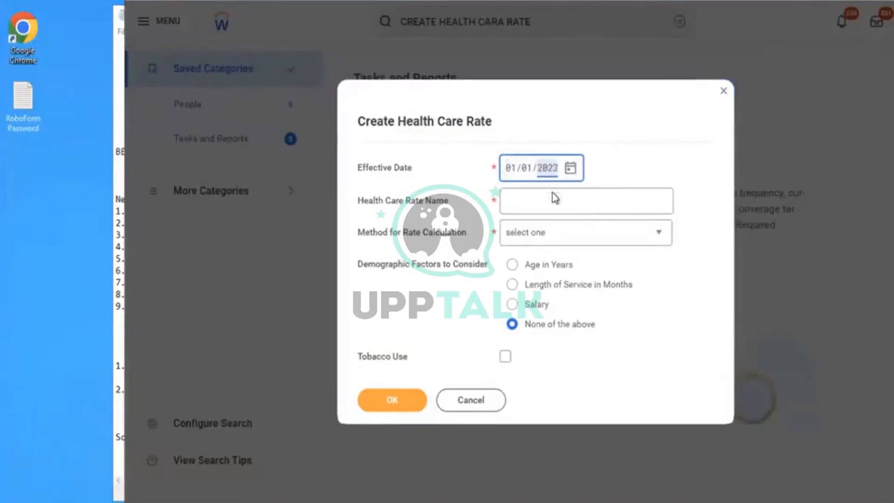
- Name the rate "AMD - Salaries Health Care Rate" and set its rate calculation method to Flat Amount
{"action": "left_click", "coordinate": [536, 208]}
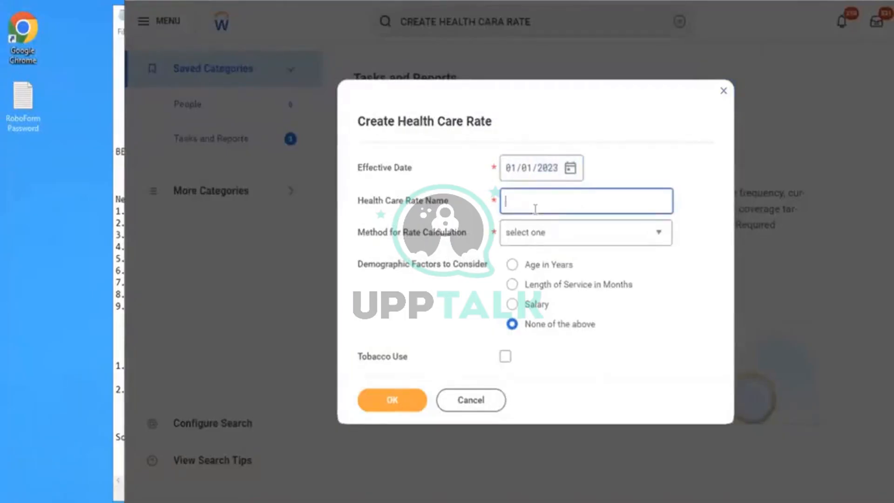
{"action": "type", "text": "AMD - Salaries H"}
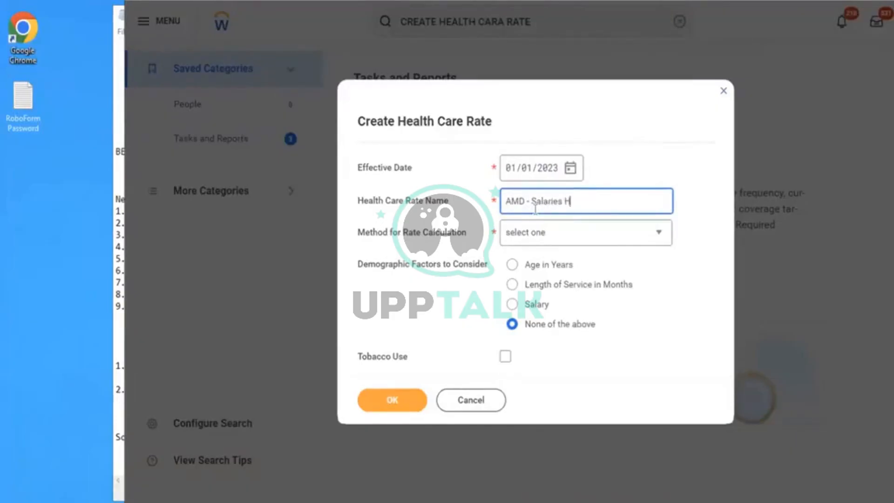
{"action": "type", "text": "ealth Care Rate"}
{"action": "left_click", "coordinate": [552, 241]}
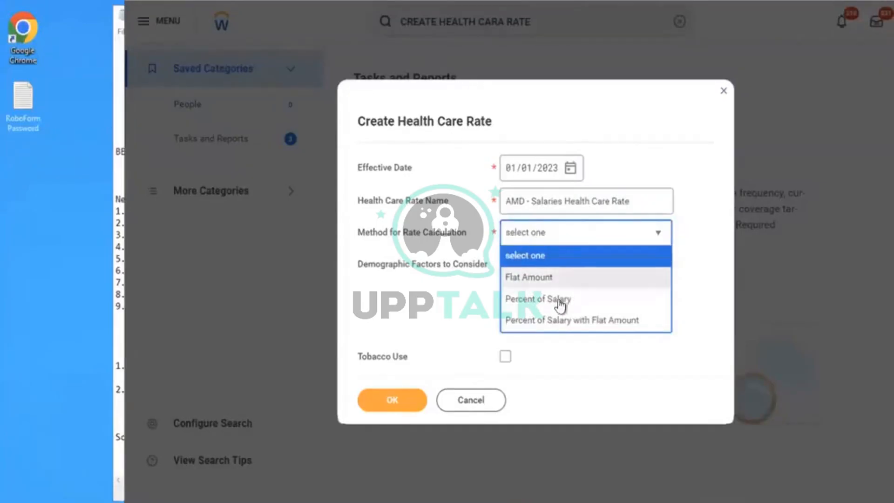
{"action": "left_click", "coordinate": [526, 279]}
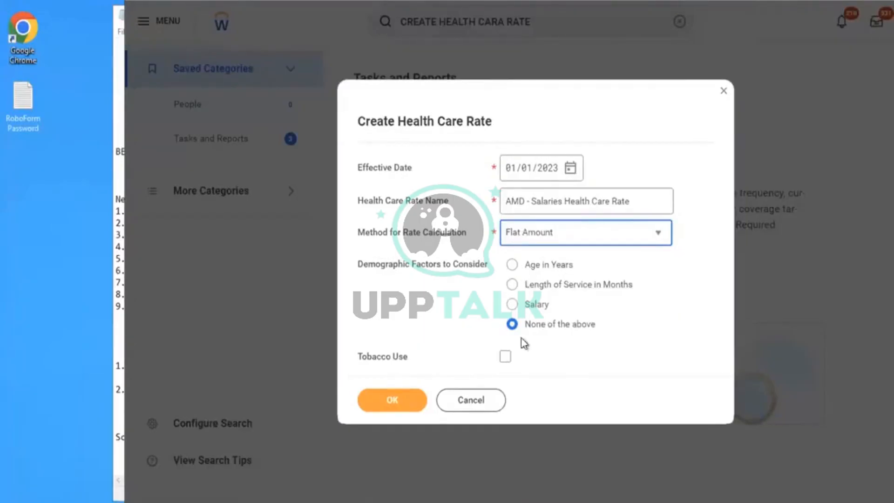
- Switch to the Notepad notes and add several blank lines below the scenario line
{"action": "key", "text": "alt+Tab"}
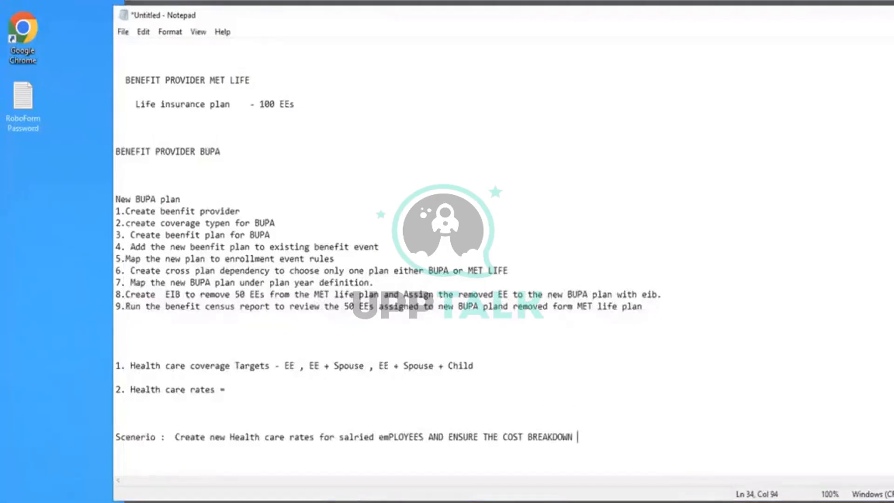
{"action": "key", "text": "Return"}
{"action": "key", "text": "Return"}
{"action": "key", "text": "Return"}
{"action": "key", "text": "Return"}
{"action": "key", "text": "Return"}
{"action": "key", "text": "Return"}
{"action": "key", "text": "Return"}
{"action": "key", "text": "Return"}
{"action": "key", "text": "Return"}
{"action": "key", "text": "Return"}
{"action": "key", "text": "Return"}
{"action": "key", "text": "Return"}
{"action": "key", "text": "Return"}
{"action": "key", "text": "Return"}
{"action": "key", "text": "Return"}
{"action": "key", "text": "Return"}
{"action": "key", "text": "Return"}
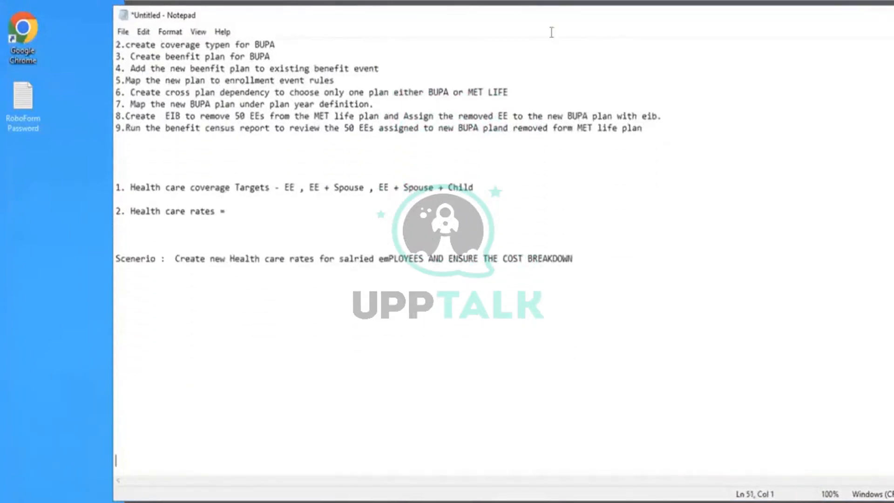
- Copy the "Age in Years" demographic factor label from the Workday form into the Notepad notes below the scenario
{"action": "key", "text": "alt+Tab"}
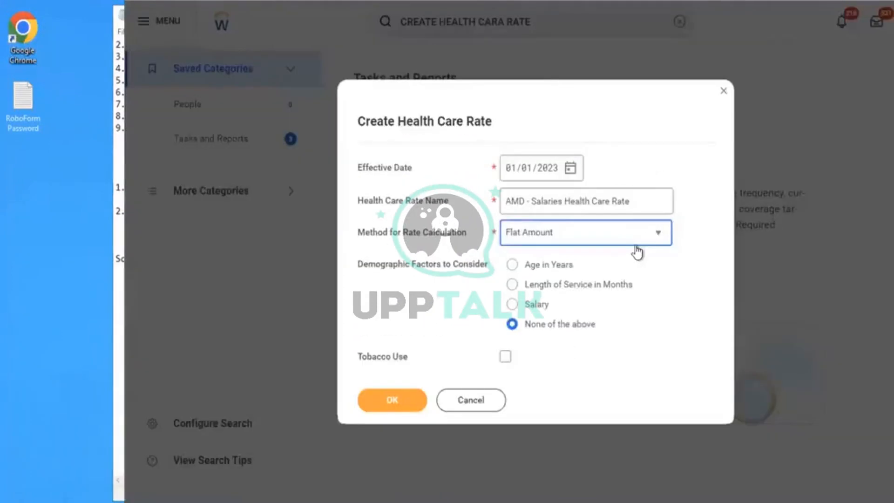
{"action": "left_click_drag", "start_coordinate": [578, 268], "coordinate": [525, 269]}
{"action": "key", "text": "ctrl+c"}
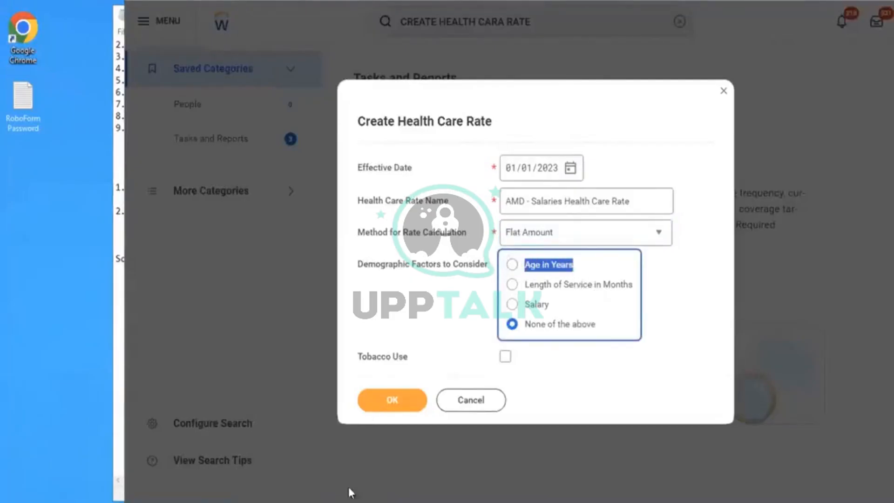
{"action": "key", "text": "alt+Tab"}
{"action": "left_click", "coordinate": [210, 357]}
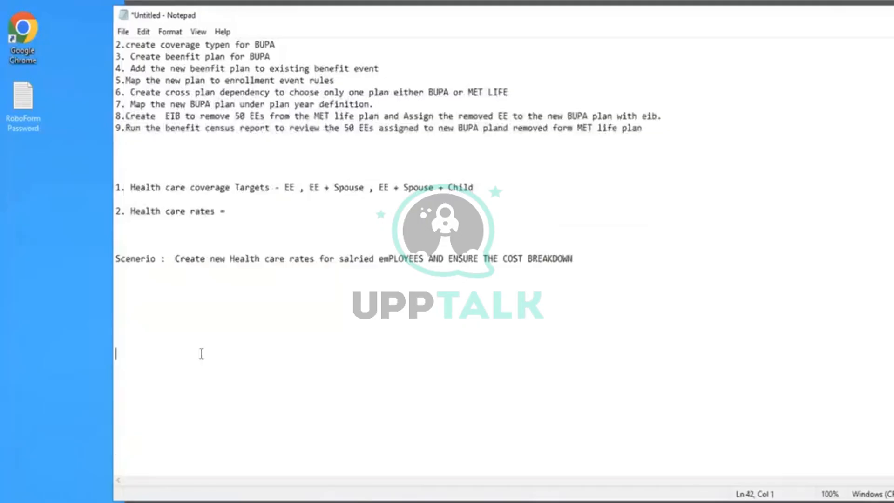
{"action": "left_click", "coordinate": [150, 306]}
{"action": "key", "text": "ctrl+v"}
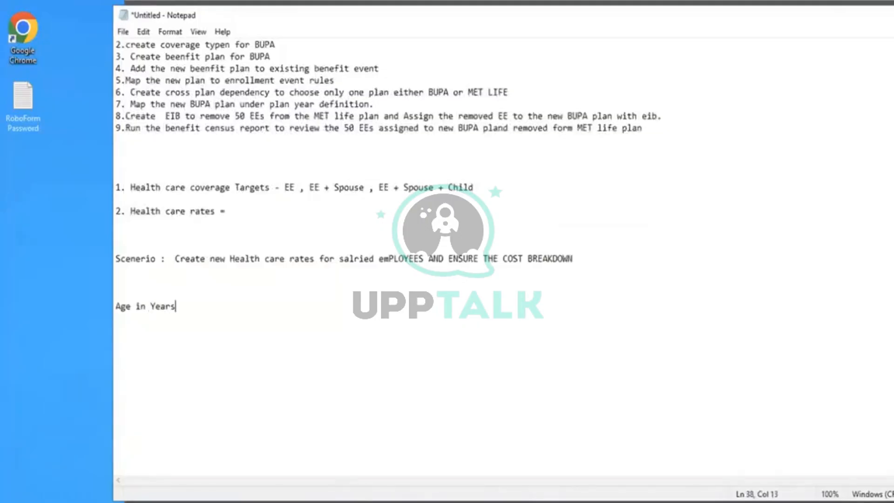
- Add the example rate line "20 30 = 50 USD" below the "Age in Years" heading
{"action": "key", "text": "Return"}
{"action": "key", "text": "Return"}
{"action": "key", "text": "Return"}
{"action": "type", "text": "20 30 = 50 USD"}
{"action": "key", "text": "Return"}
{"action": "key", "text": "Return"}
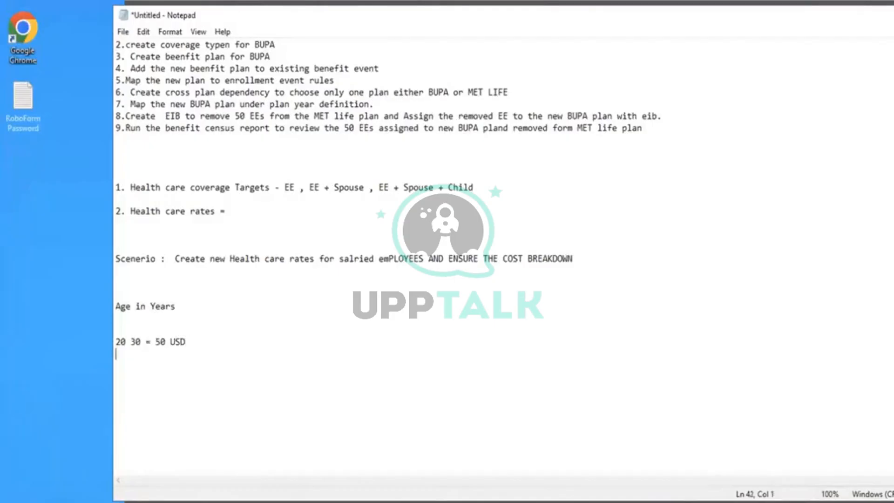
- Add a second age band line reading "31 - 40 = 65USD" to the notes
{"action": "type", "text": "40"}
{"action": "type", "text": " - 50"}
{"action": "key", "text": "BackSpace"}
{"action": "key", "text": "BackSpace"}
{"action": "key", "text": "BackSpace"}
{"action": "key", "text": "BackSpace"}
{"action": "key", "text": "BackSpace"}
{"action": "key", "text": "BackSpace"}
{"action": "key", "text": "BackSpace"}
{"action": "key", "text": "BackSpace"}
{"action": "type", "text": "31 - 40 = 65USD"}
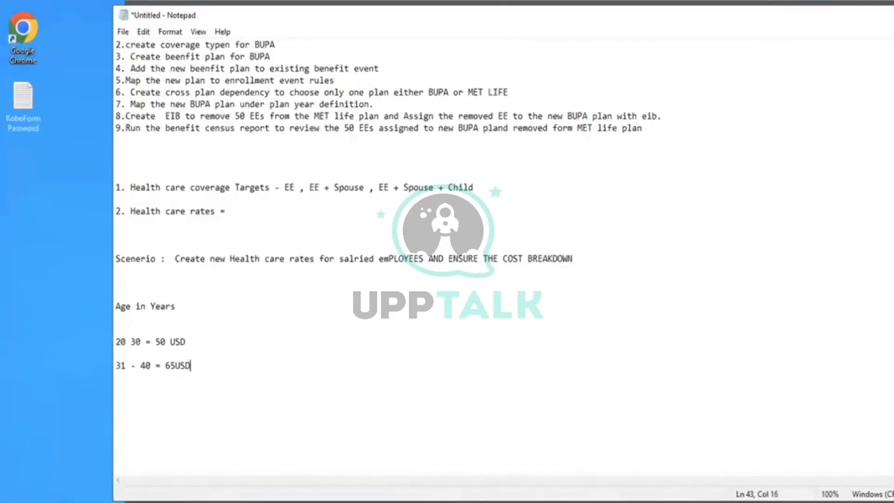
- Switch to Workday and submit the initial rate details with Flat Amount as the calculation method and Tobacco Use off
{"action": "key", "text": "alt+Tab"}
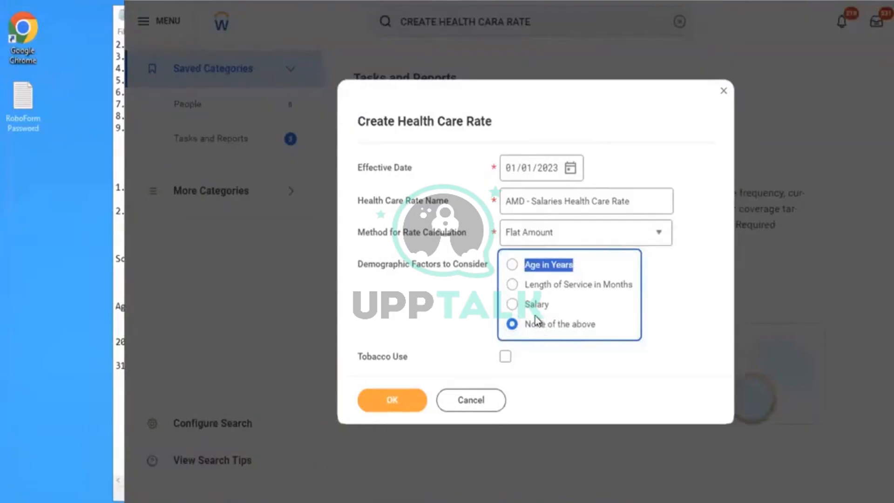
{"action": "left_click", "coordinate": [582, 313]}
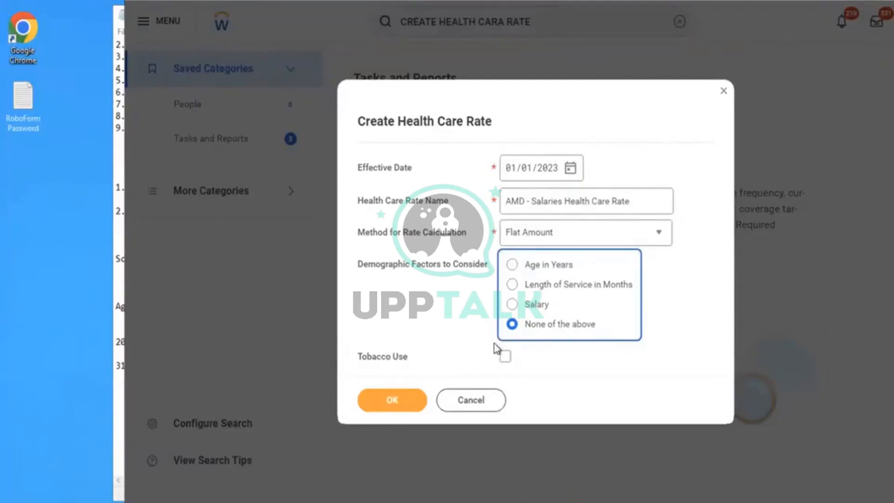
{"action": "left_click", "coordinate": [507, 358]}
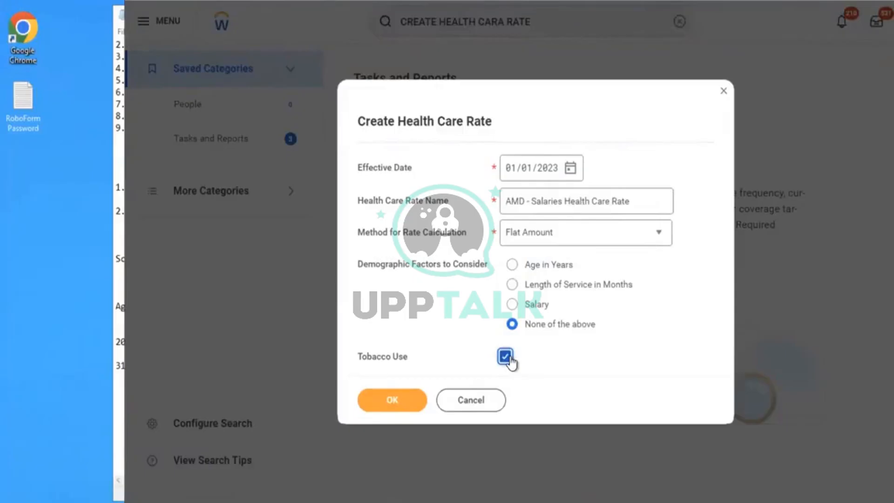
{"action": "left_click", "coordinate": [508, 358]}
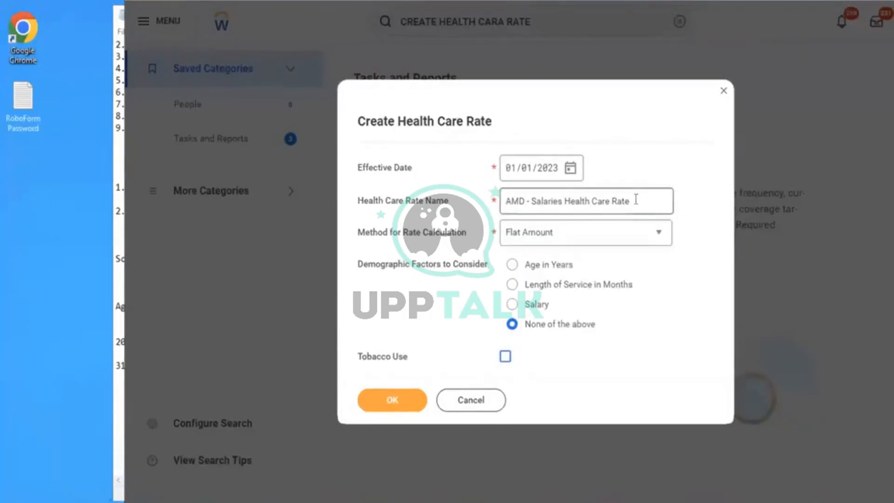
{"action": "left_click", "coordinate": [534, 240]}
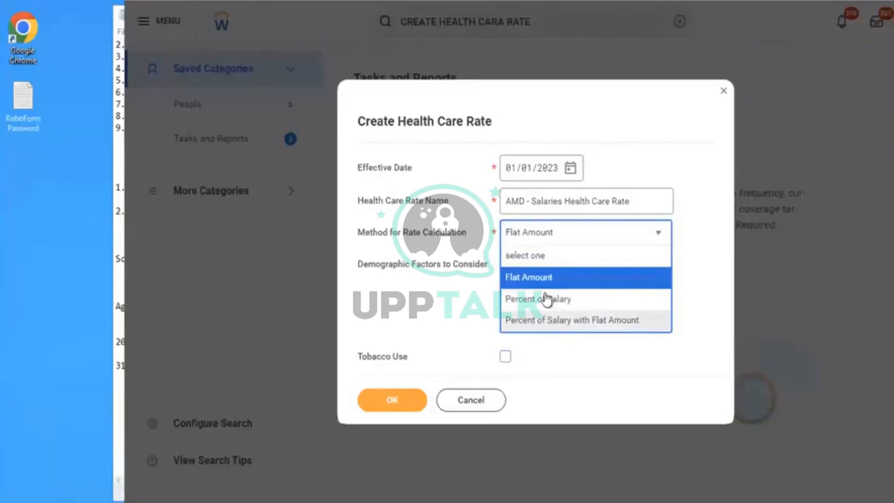
{"action": "left_click", "coordinate": [531, 285]}
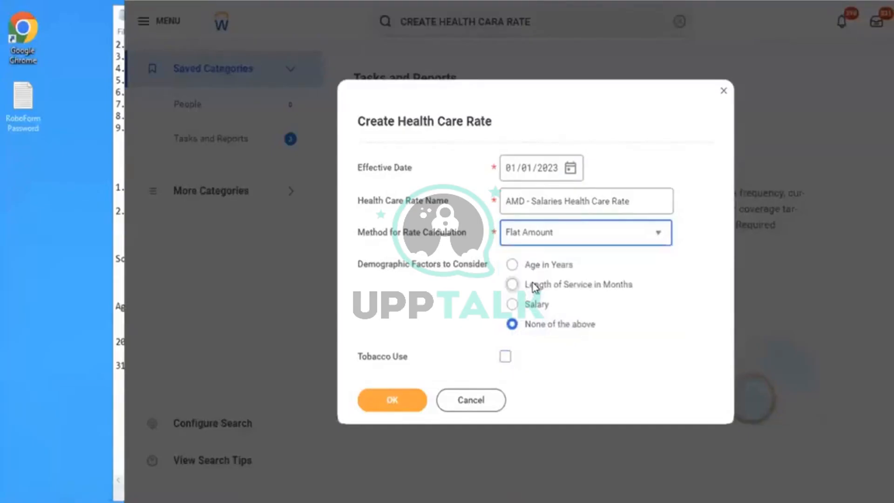
{"action": "left_click", "coordinate": [391, 400]}
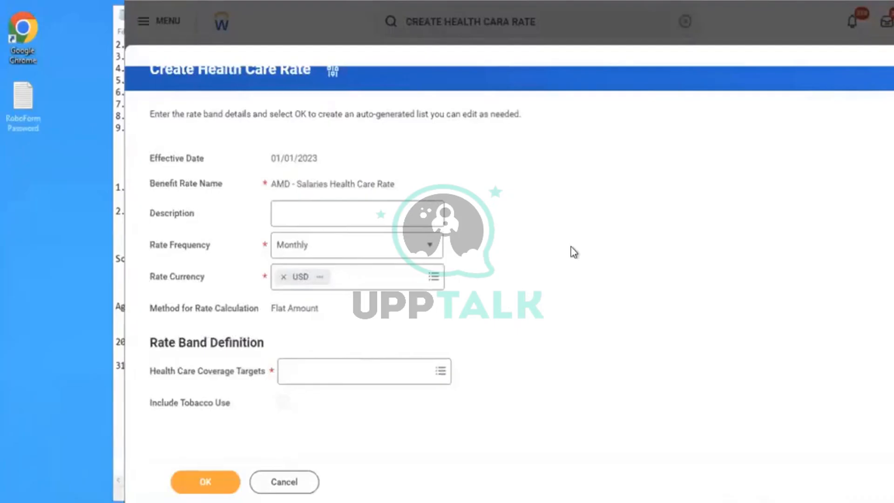
- Choose Monthly as the rate frequency for the new health care rate
{"action": "left_click", "coordinate": [303, 219]}
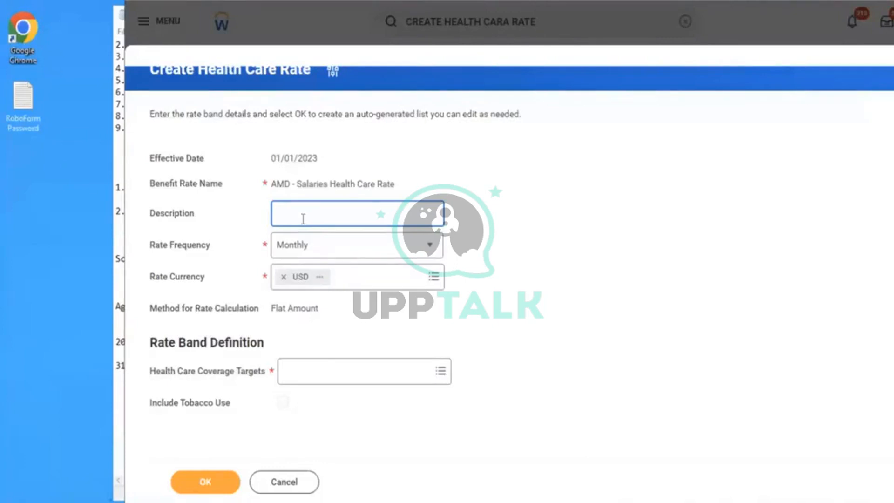
{"action": "left_click", "coordinate": [346, 251]}
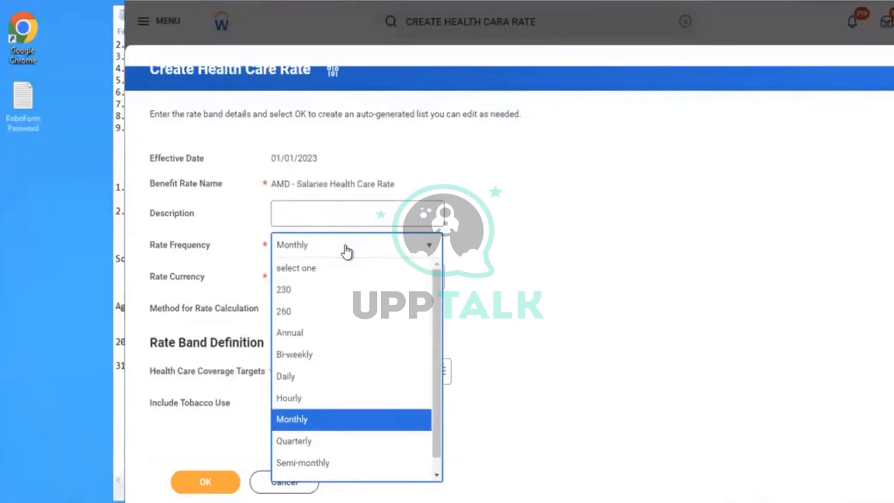
{"action": "left_click", "coordinate": [309, 424]}
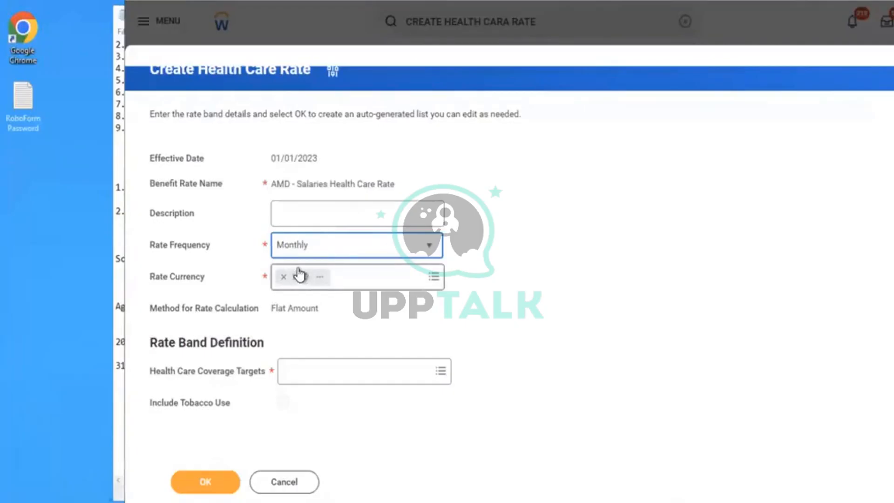
{"action": "left_click", "coordinate": [530, 329]}
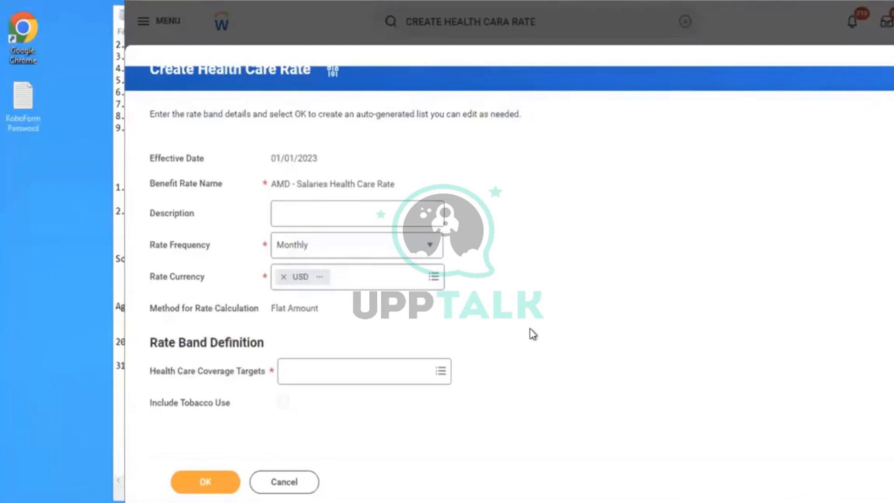
- Open the health care coverage target choices and check the coverage target and rate items in the Notepad notes
{"action": "left_click", "coordinate": [427, 371]}
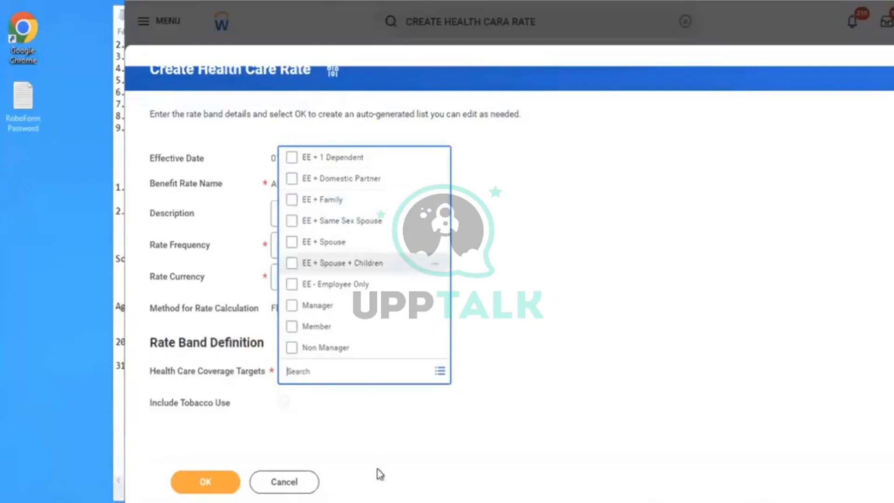
{"action": "left_click", "coordinate": [386, 501]}
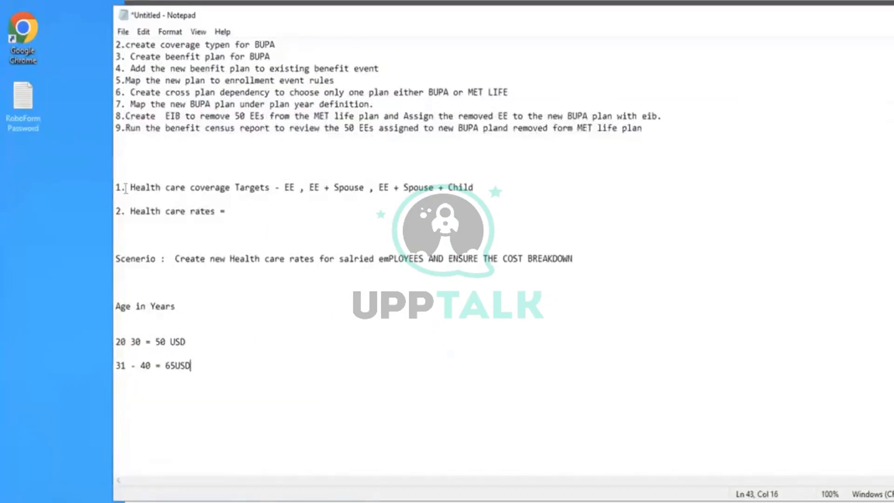
{"action": "mouse_move", "coordinate": [127, 188]}
{"action": "left_mouse_down"}
{"action": "mouse_move", "coordinate": [260, 176]}
{"action": "mouse_move", "coordinate": [270, 187]}
{"action": "left_mouse_up"}
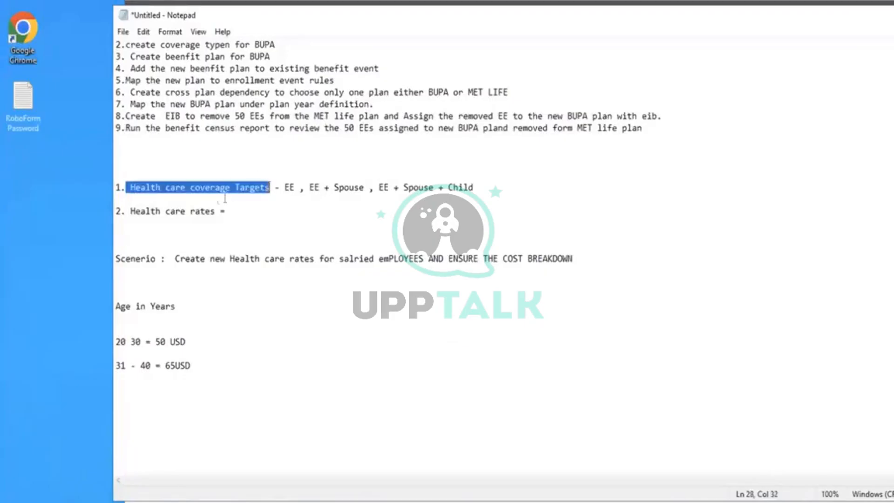
{"action": "left_click_drag", "start_coordinate": [135, 211], "coordinate": [224, 220]}
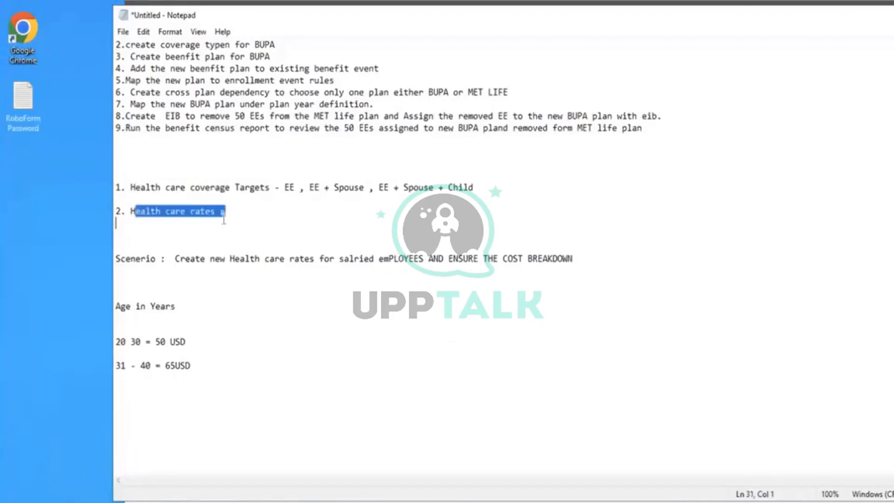
{"action": "left_click", "coordinate": [350, 2]}
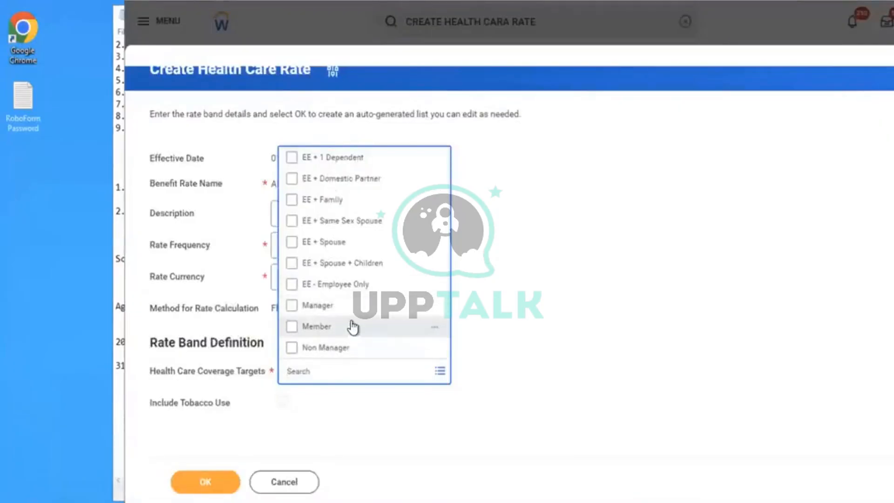
- Select EE + Spouse, EE - Employee Only and EE + Spouse + Children as the rate's health care coverage targets in Workday
{"action": "left_click", "coordinate": [312, 249]}
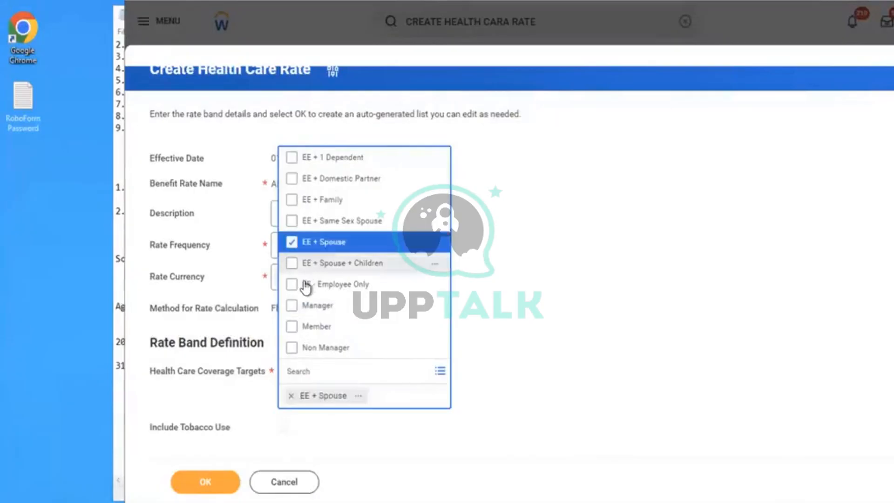
{"action": "left_click", "coordinate": [306, 286]}
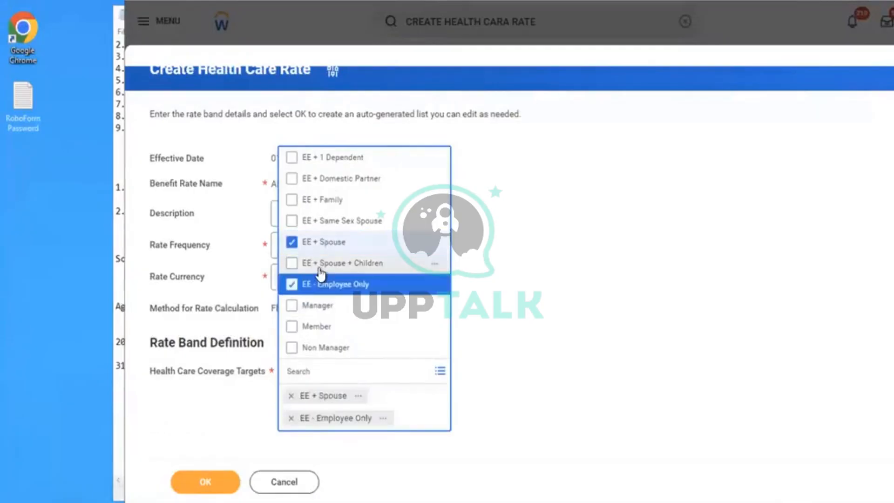
{"action": "left_click", "coordinate": [321, 270]}
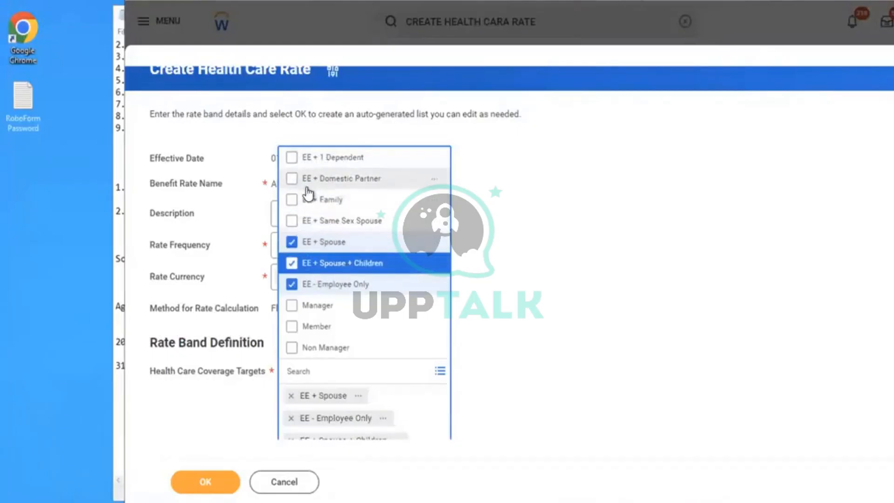
- Deselect EE + Spouse, EE - Employee Only and EE + Spouse + Children from the health care coverage targets
{"action": "left_click", "coordinate": [292, 246]}
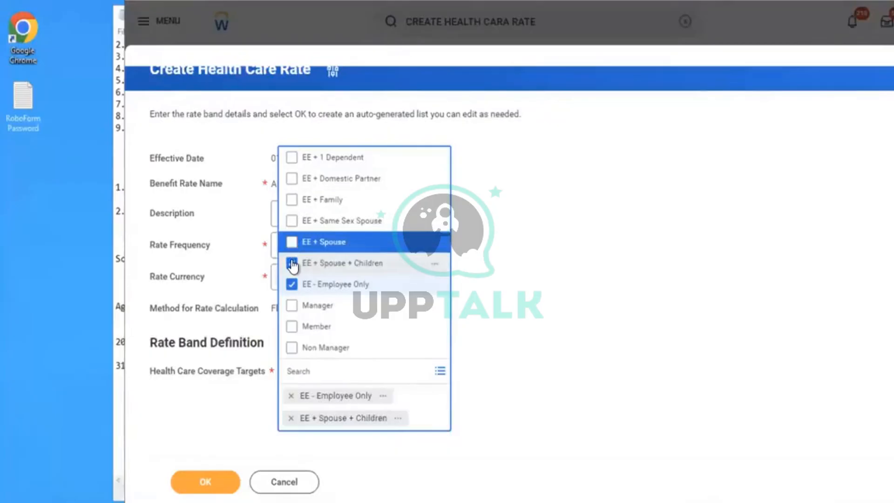
{"action": "left_click", "coordinate": [293, 284]}
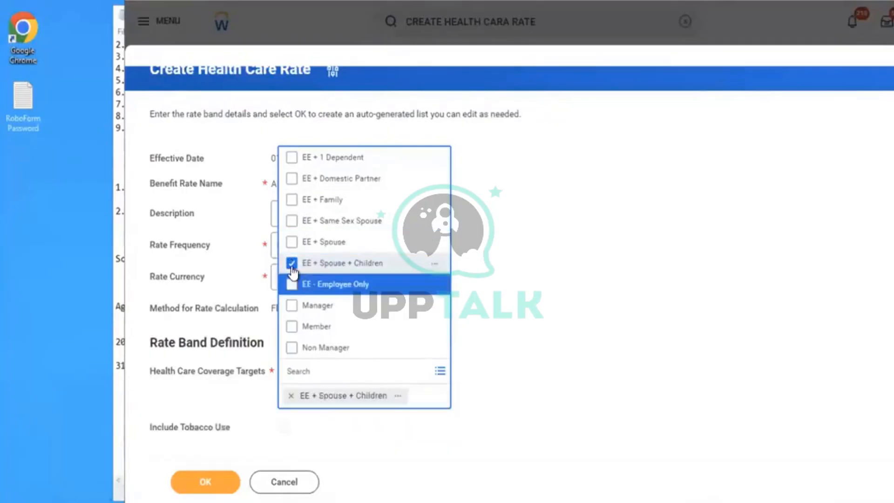
{"action": "left_click", "coordinate": [292, 263]}
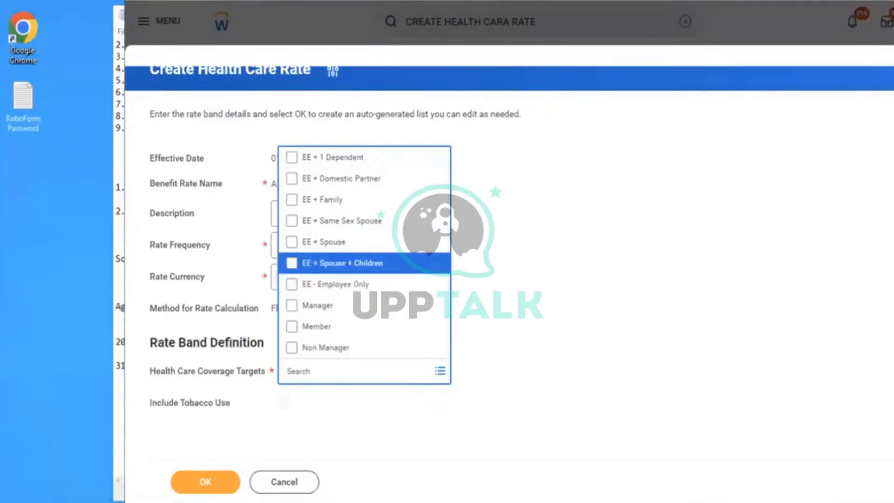
- Duplicate the Workday page in a new browser tab and dismiss its empty Create Health Care Rate dialog
{"action": "right_click", "coordinate": [246, 1]}
{"action": "left_click", "coordinate": [294, 50]}
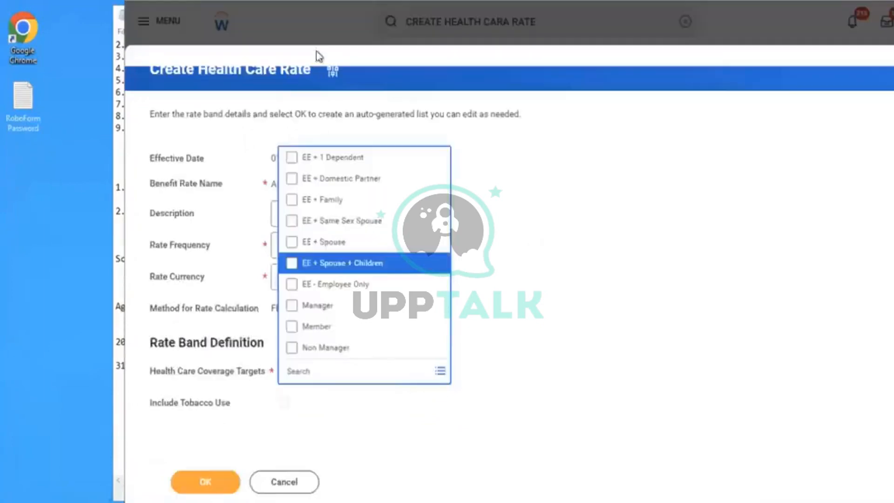
{"action": "left_click", "coordinate": [354, 1]}
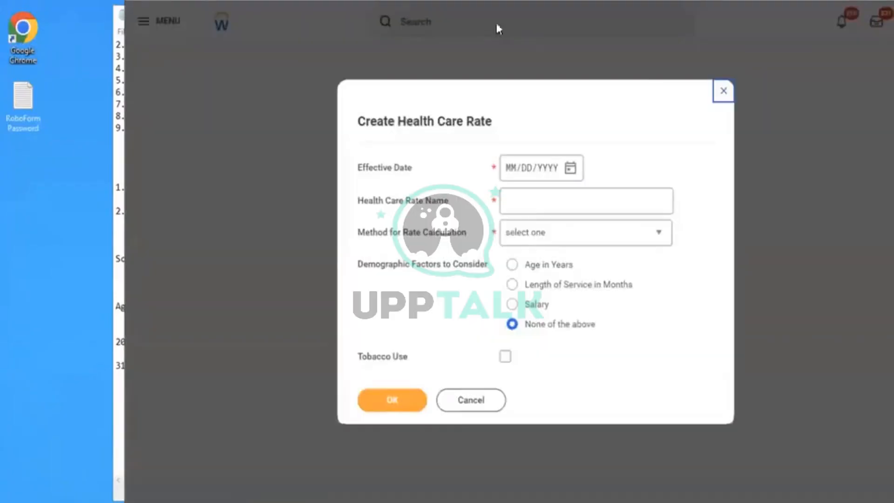
{"action": "left_click", "coordinate": [728, 91]}
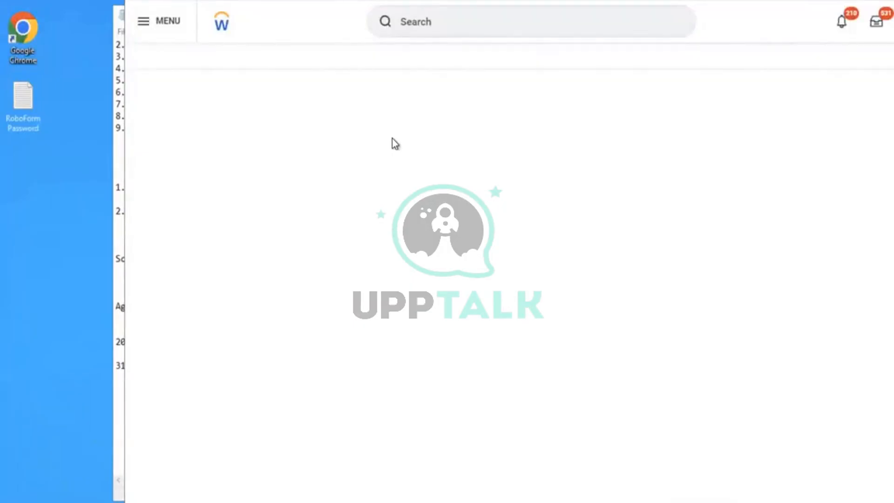
- Search Workday for "maintain health care cov tar" and open the Maintain Health Care Coverage Targets task
{"action": "left_click", "coordinate": [405, 21]}
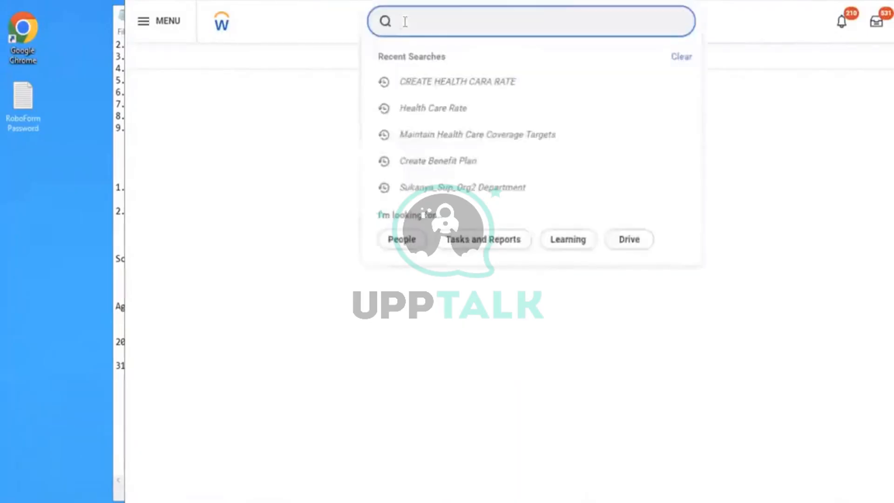
{"action": "type", "text": "main"}
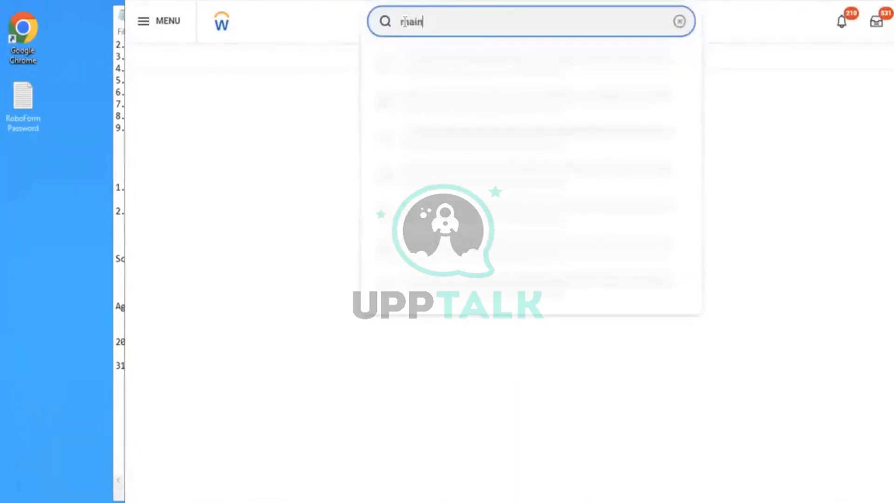
{"action": "type", "text": "tain health"}
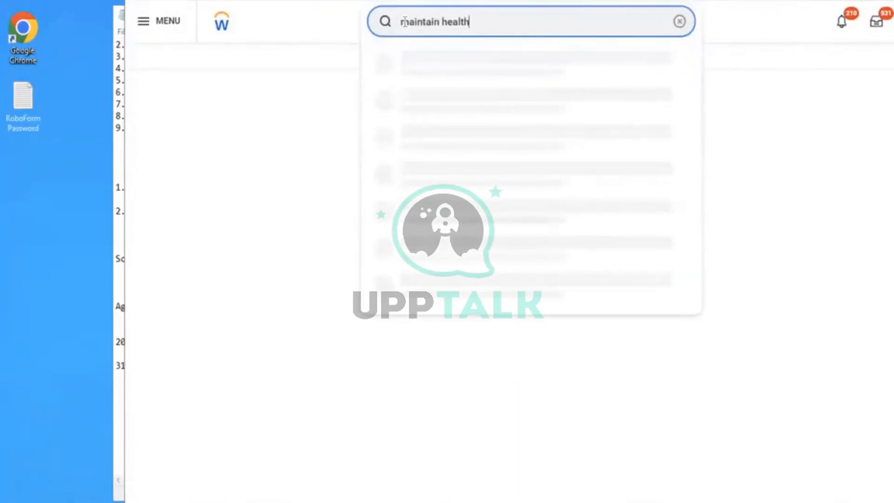
{"action": "type", "text": " care cov tar"}
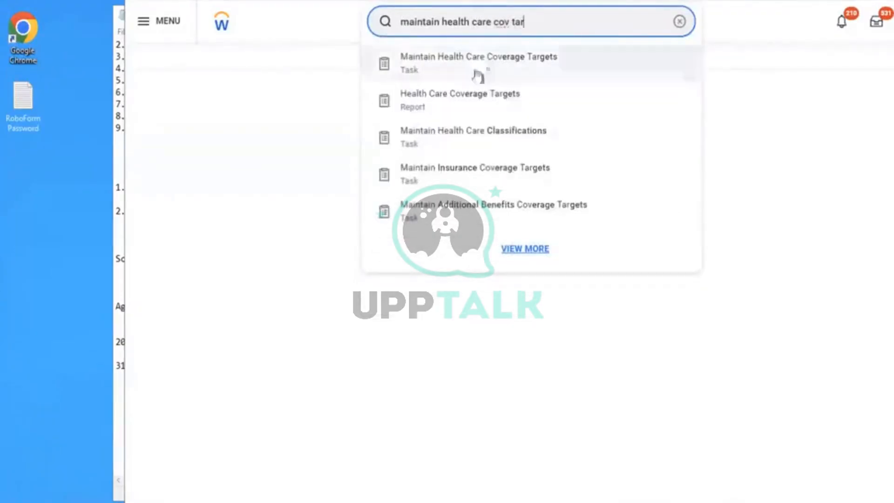
{"action": "left_click", "coordinate": [452, 73]}
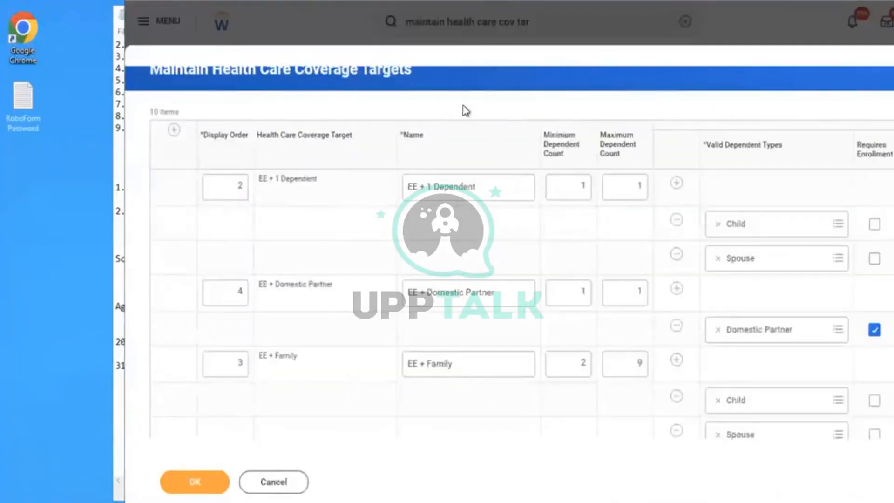
- Add a new coverage target row with display order 1 and the name "Employee + Children"
{"action": "left_click", "coordinate": [173, 130]}
{"action": "left_click", "coordinate": [236, 177]}
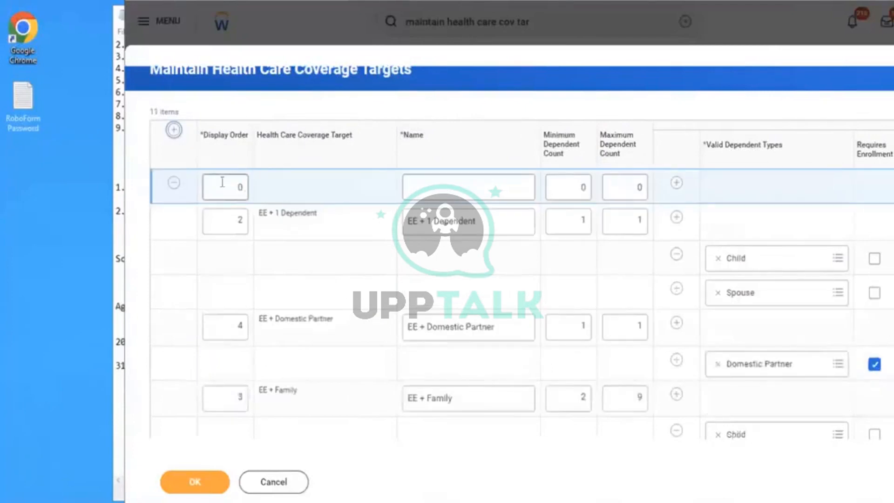
{"action": "type", "text": "1"}
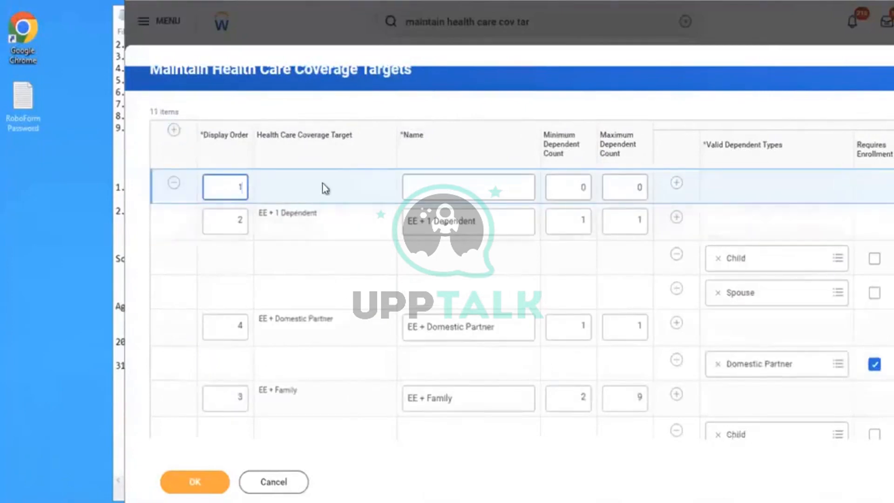
{"action": "left_click", "coordinate": [455, 184]}
{"action": "type", "text": "Em"}
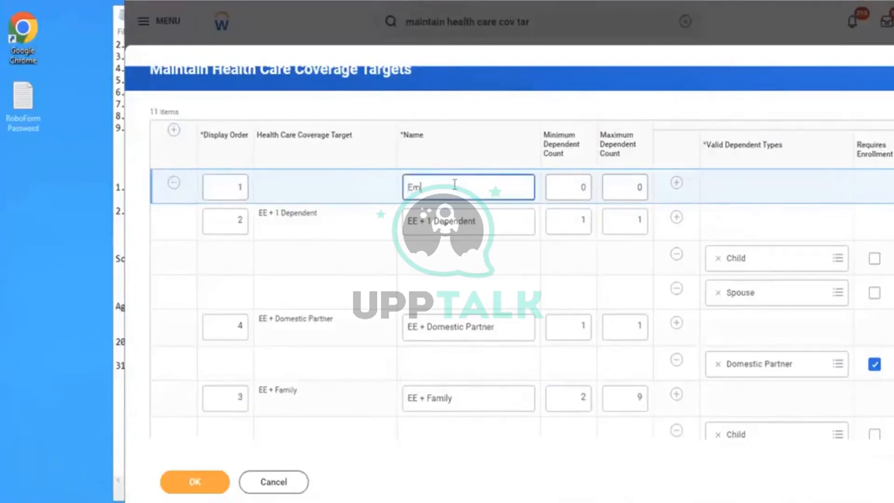
{"action": "type", "text": "ployee +1"}
{"action": "type", "text": "ildren"}
- Set the Employee + Children target's minimum dependent count to 1 and its maximum dependent count to 2
{"action": "left_click", "coordinate": [565, 186]}
{"action": "type", "text": "1"}
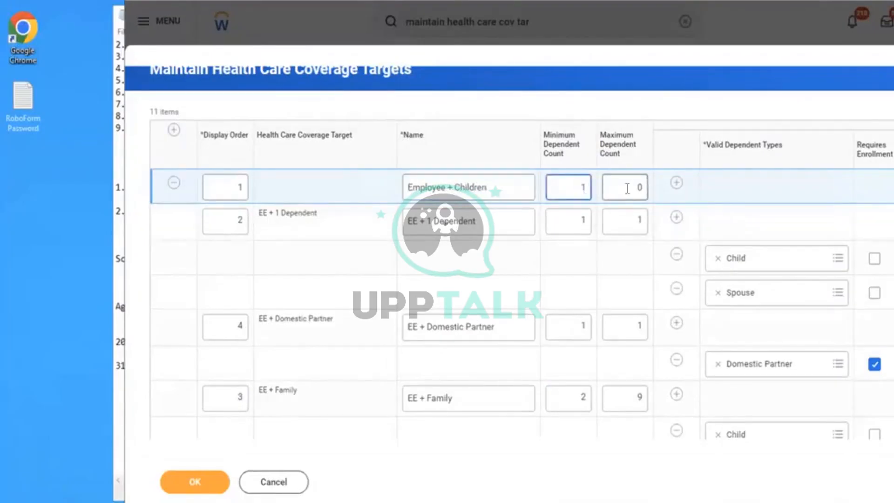
{"action": "left_click", "coordinate": [625, 186]}
{"action": "type", "text": "2"}
{"action": "left_click", "coordinate": [778, 209]}
- Add a valid dependent type entry to the Employee + Children target and select Child
{"action": "scroll", "coordinate": [777, 209], "scroll_direction": "right", "scroll_amount": 3}
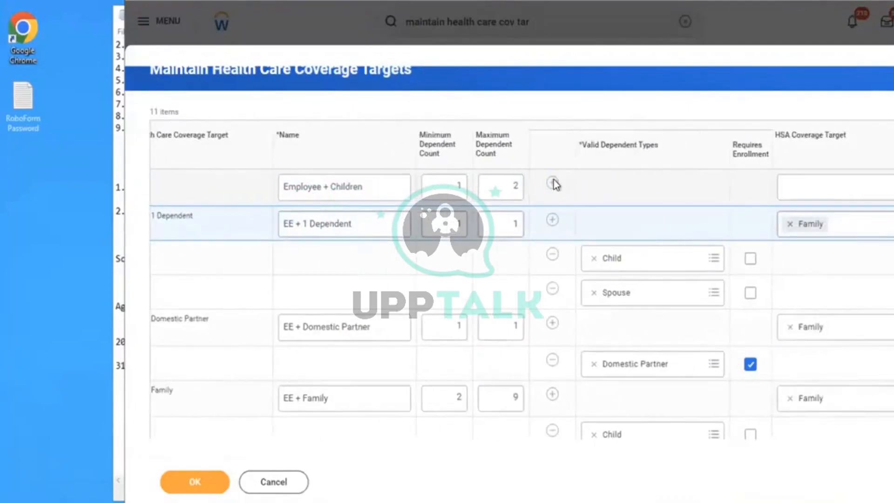
{"action": "left_click", "coordinate": [553, 183]}
{"action": "left_click", "coordinate": [624, 230]}
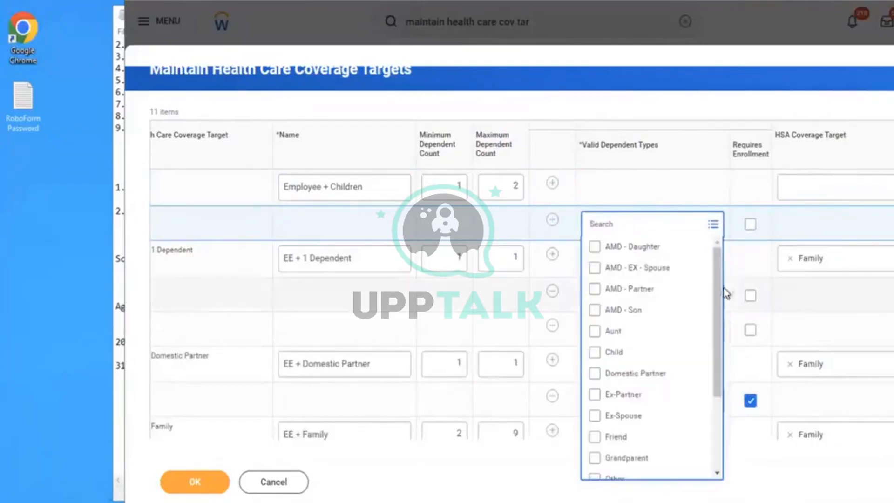
{"action": "left_click", "coordinate": [595, 353]}
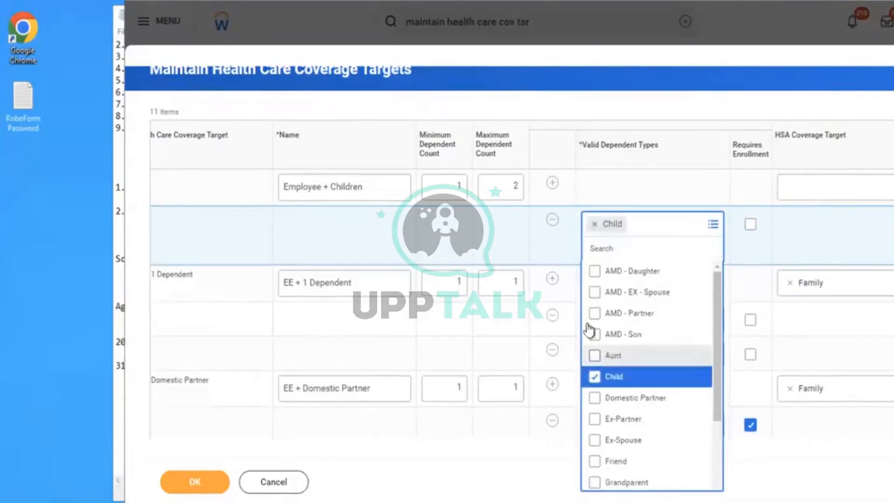
{"action": "left_click", "coordinate": [514, 242]}
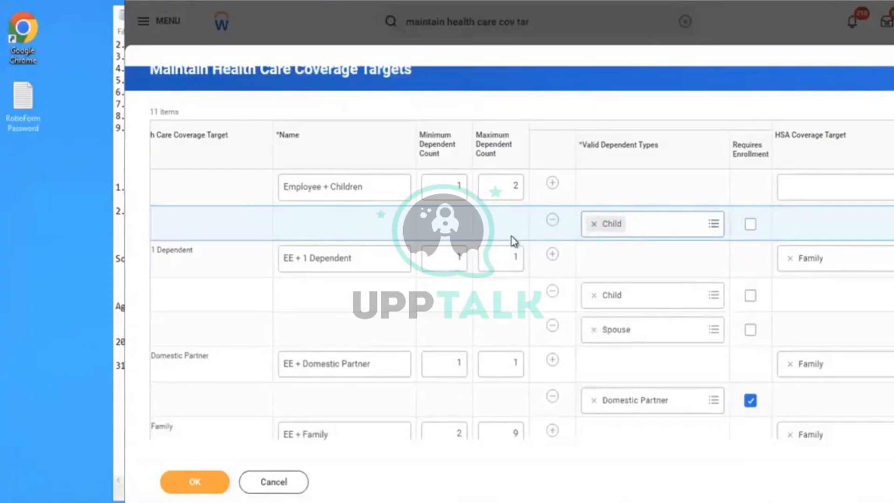
- Look over the existing coverage targets and save the new Employee + Children health care coverage target
{"action": "scroll", "coordinate": [513, 241], "scroll_direction": "down", "scroll_amount": 6}
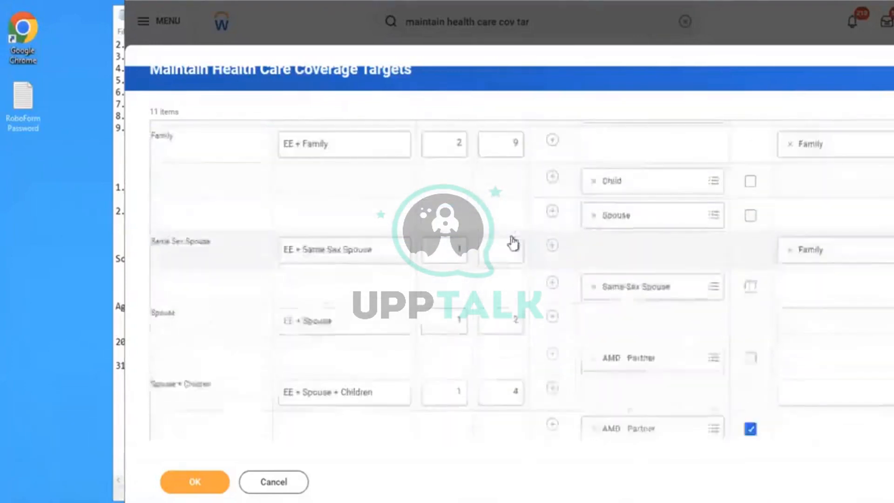
{"action": "scroll", "coordinate": [514, 241], "scroll_direction": "down", "scroll_amount": 2}
{"action": "scroll", "coordinate": [514, 241], "scroll_direction": "down", "scroll_amount": 2}
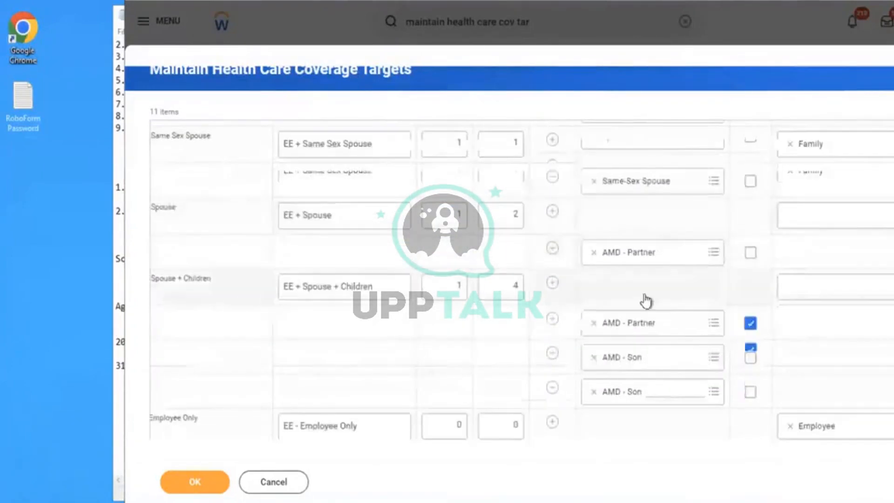
{"action": "scroll", "coordinate": [583, 282], "scroll_direction": "up", "scroll_amount": 12}
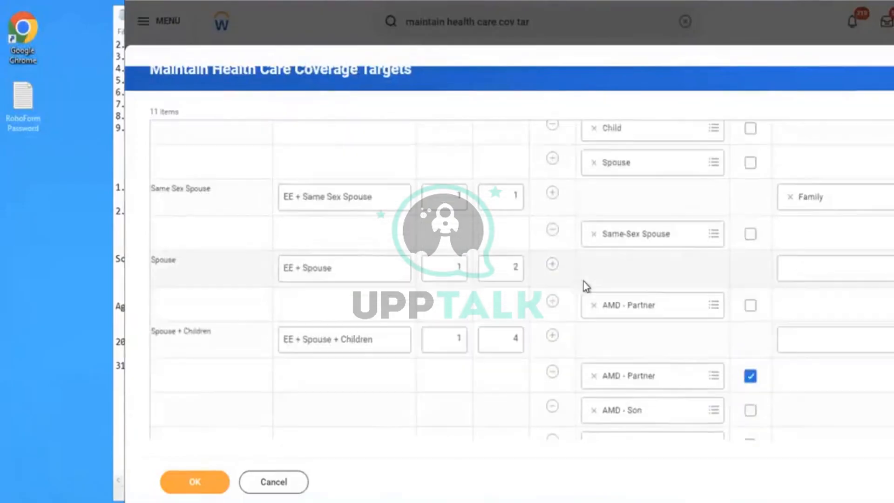
{"action": "scroll", "coordinate": [586, 285], "scroll_direction": "up", "scroll_amount": 1}
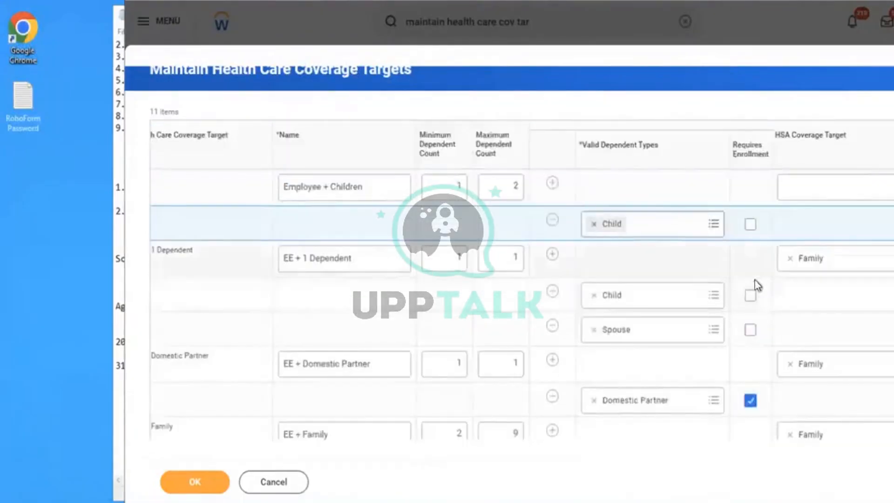
{"action": "left_click", "coordinate": [206, 482]}
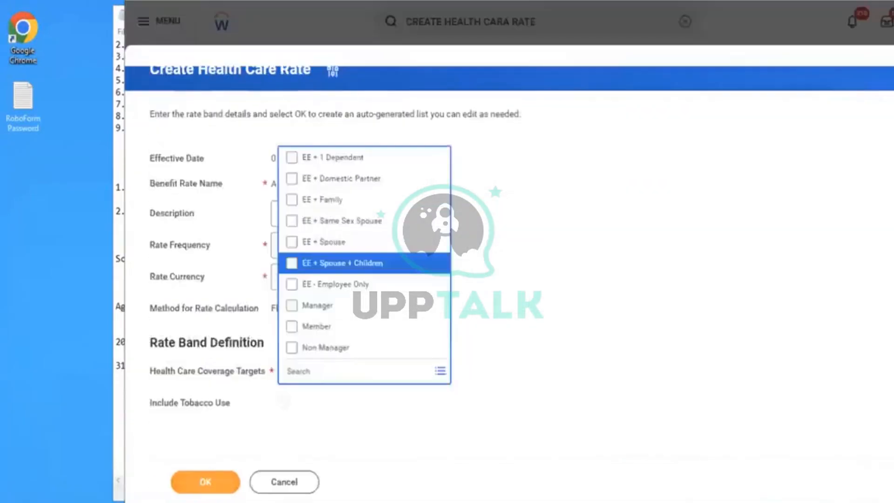
- Select Employee + Children, EE - Employee Only, EE + Family and EE + Spouse as the health care rate's coverage targets
{"action": "left_click", "coordinate": [593, 281]}
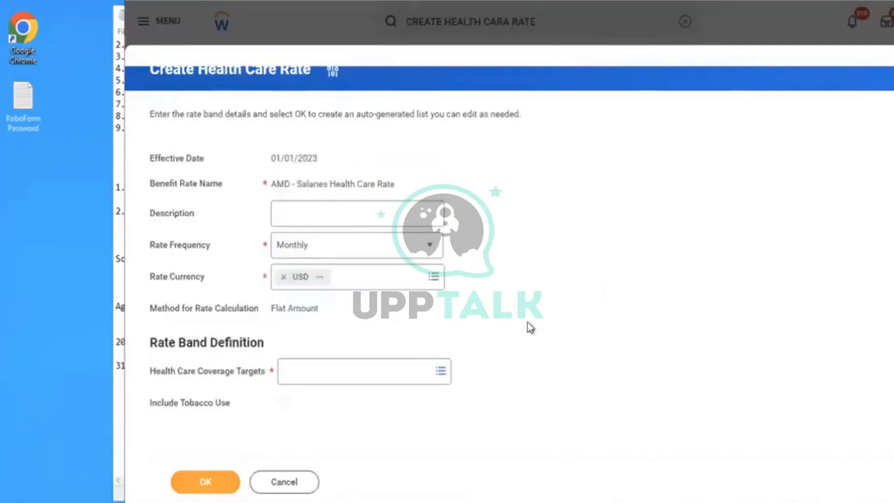
{"action": "left_click", "coordinate": [413, 370]}
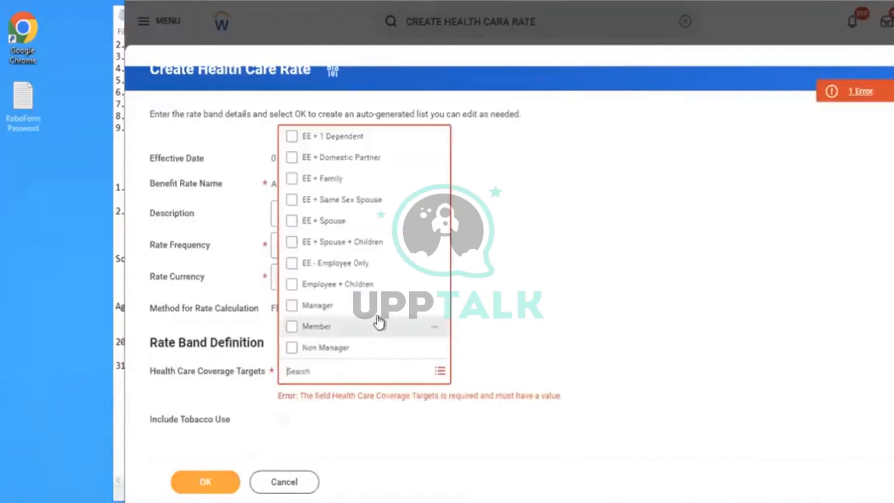
{"action": "left_click", "coordinate": [325, 289]}
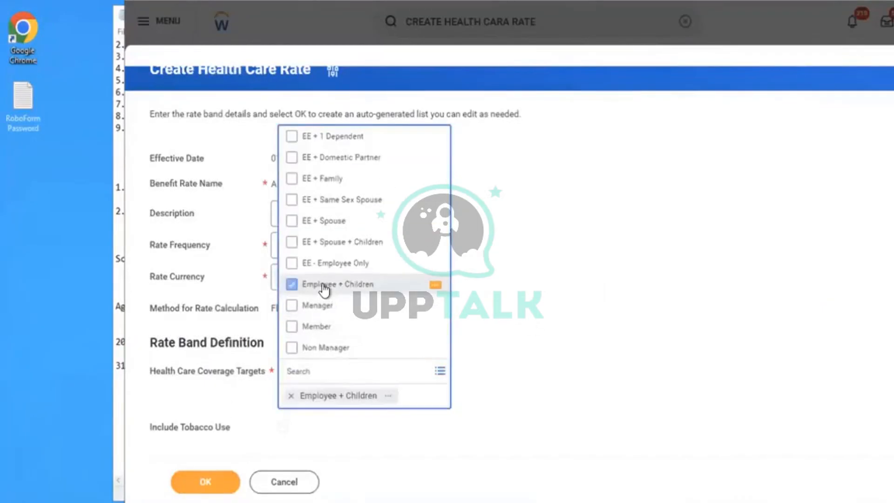
{"action": "left_click", "coordinate": [318, 270]}
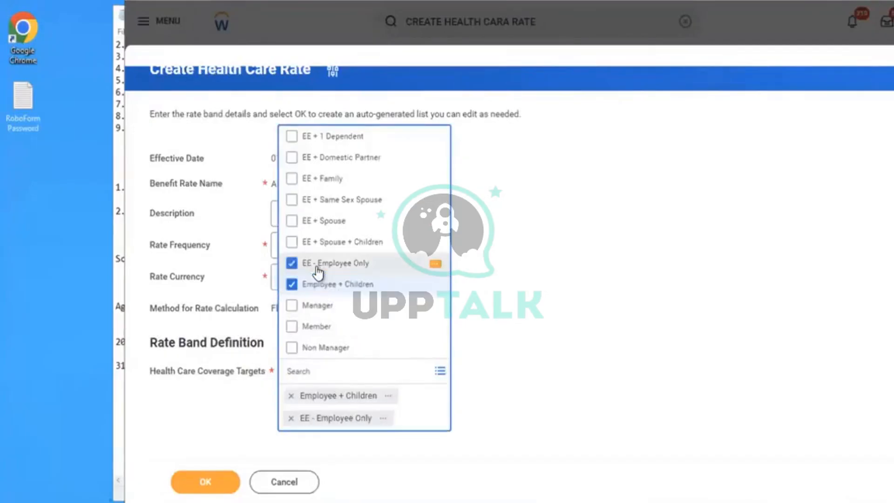
{"action": "left_click", "coordinate": [321, 246]}
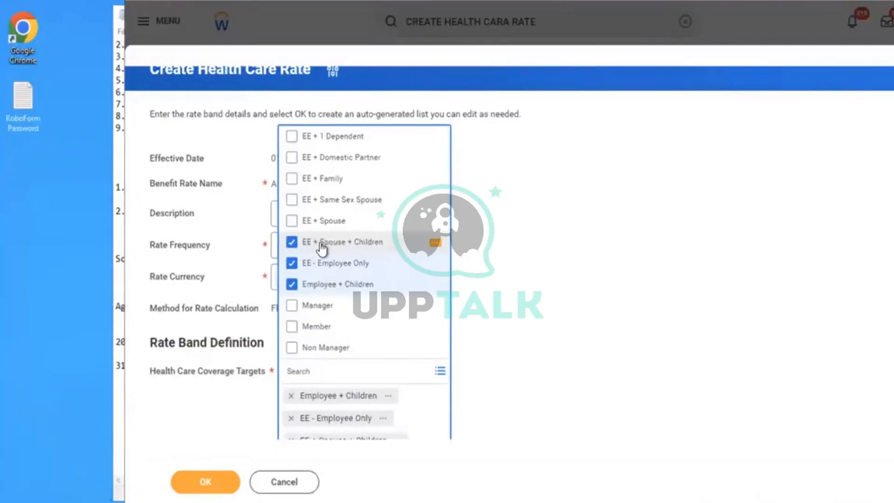
{"action": "left_click", "coordinate": [322, 247]}
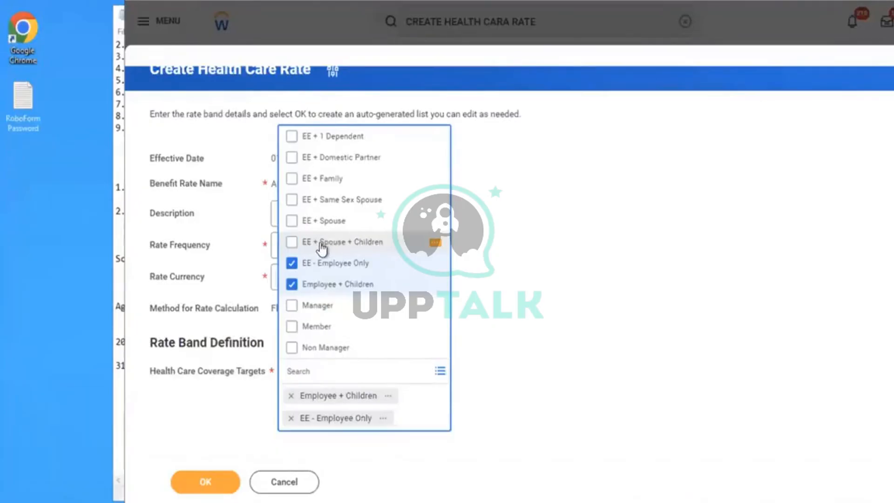
{"action": "left_click", "coordinate": [306, 184]}
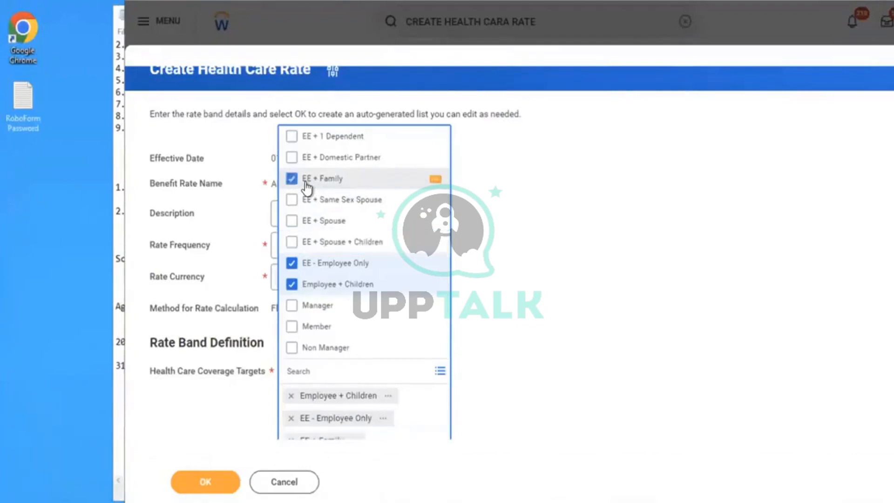
{"action": "left_click", "coordinate": [334, 222]}
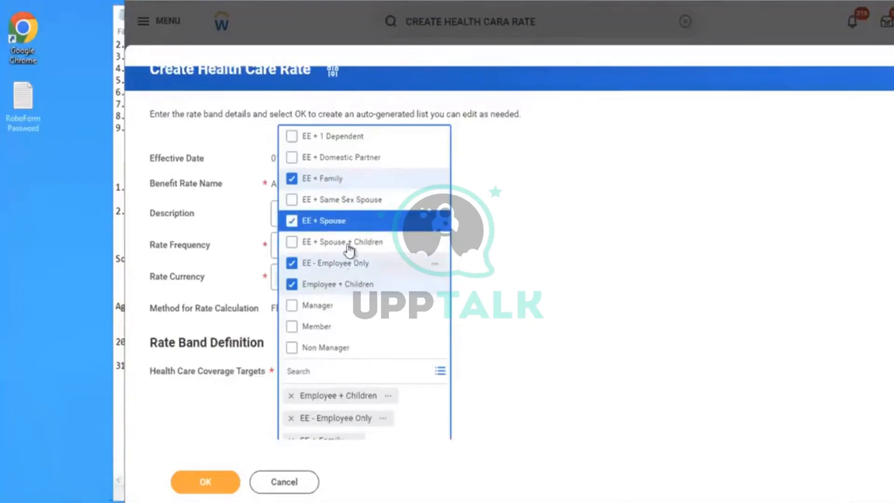
{"action": "left_click", "coordinate": [341, 221]}
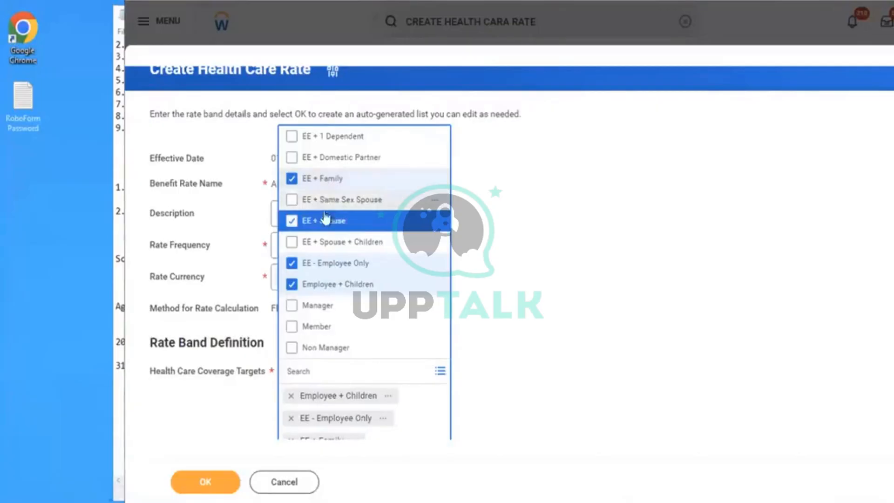
{"action": "left_click", "coordinate": [583, 252]}
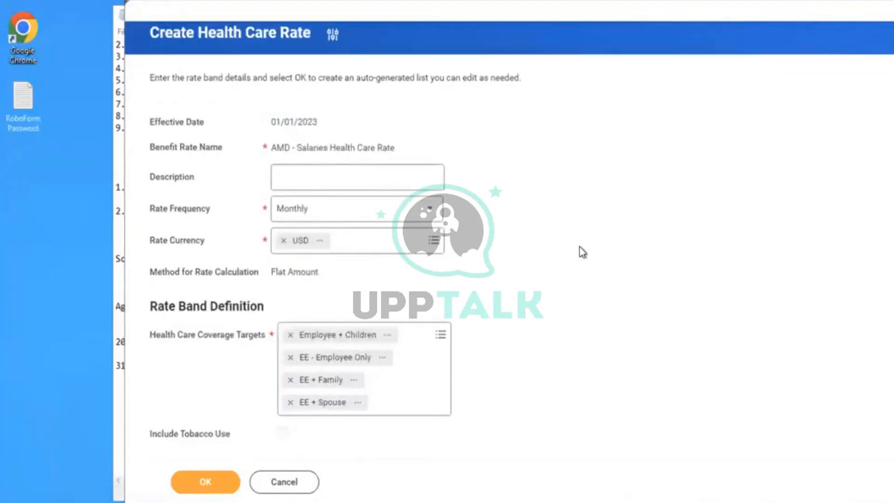
- Generate the rate bands for the selected coverage targets and show the list of rate bands
{"action": "left_click", "coordinate": [211, 480]}
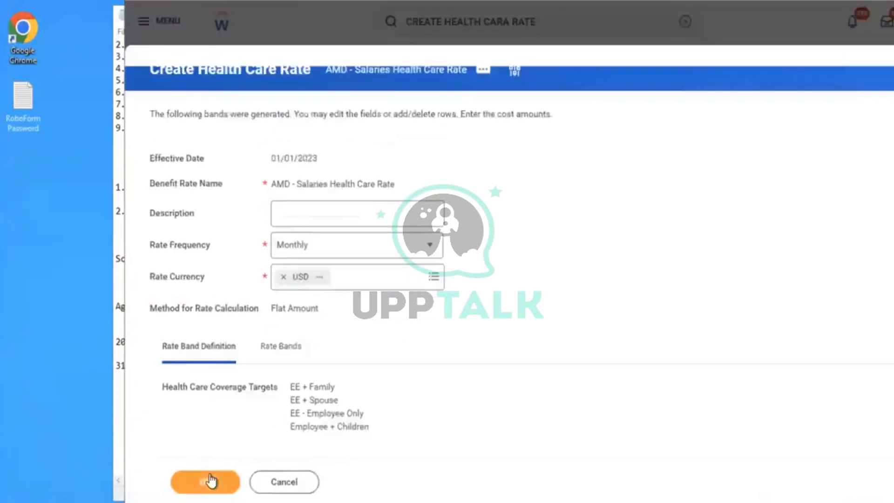
{"action": "scroll", "coordinate": [612, 243], "scroll_direction": "down", "scroll_amount": 1}
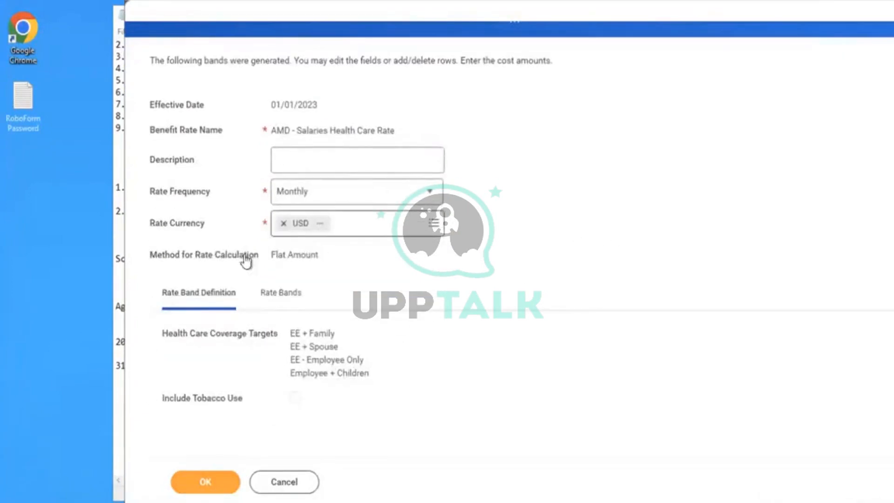
{"action": "left_click", "coordinate": [275, 299]}
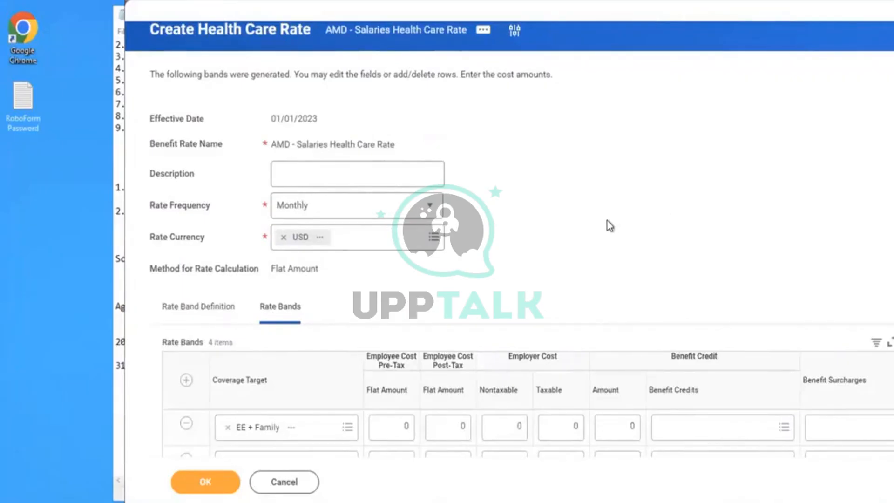
- Set the employee pre-tax flat amount of the Employee + Children rate band to 135
{"action": "scroll", "coordinate": [607, 221], "scroll_direction": "down", "scroll_amount": 3}
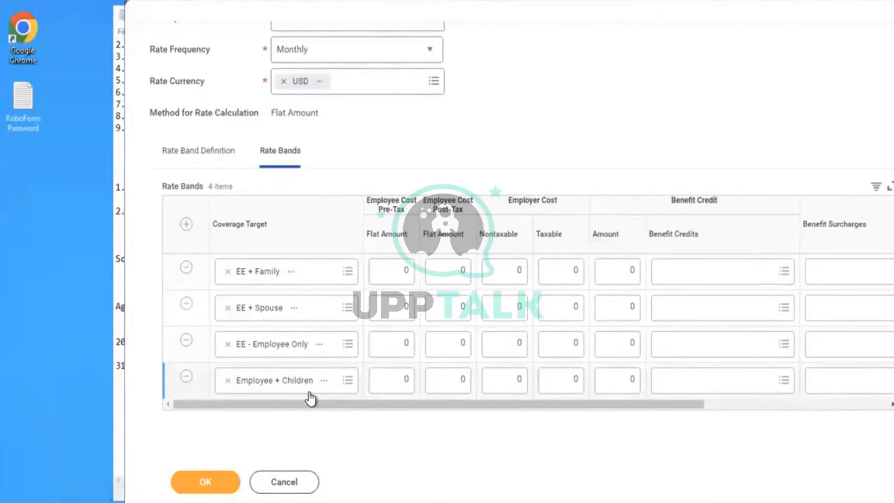
{"action": "left_click", "coordinate": [399, 379]}
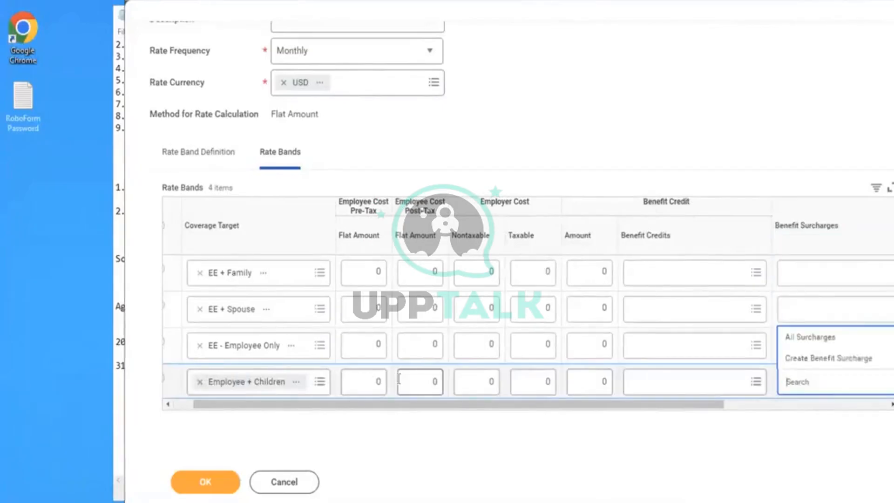
{"action": "left_click_drag", "start_coordinate": [366, 379], "coordinate": [395, 383]}
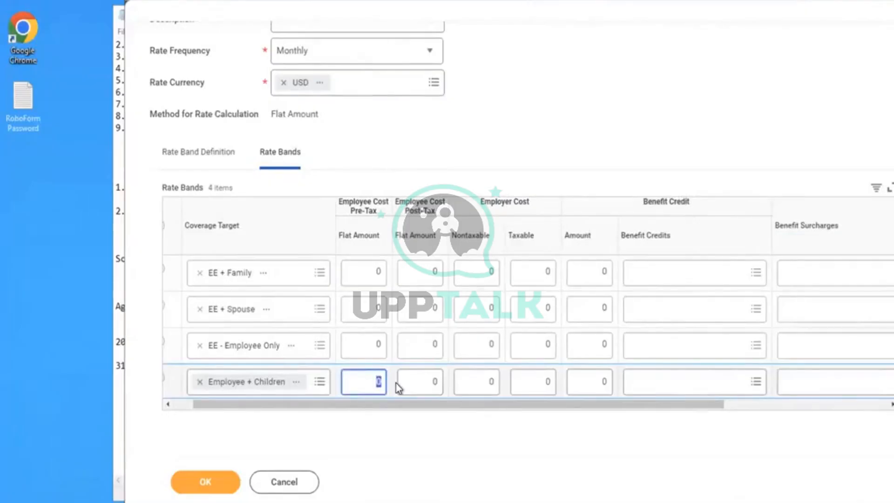
{"action": "type", "text": "135"}
- Set the employee pre-tax flat amount of the EE + Spouse rate band to 145
{"action": "left_click", "coordinate": [361, 311]}
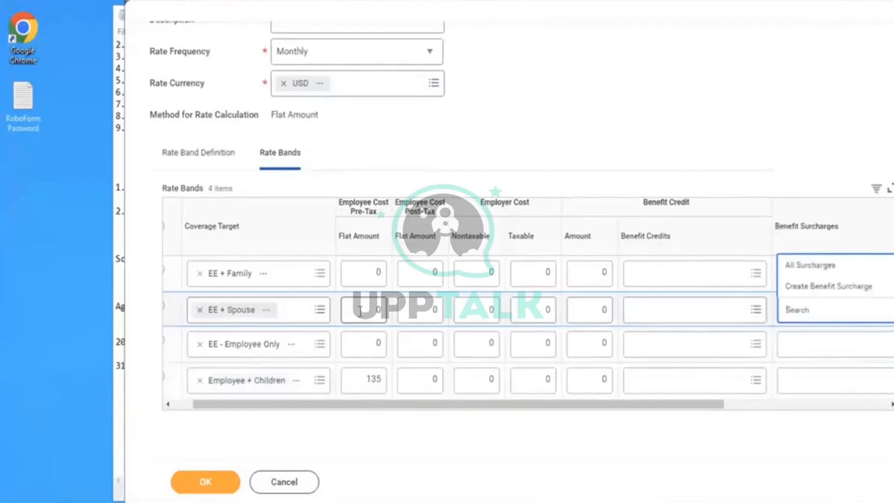
{"action": "left_click", "coordinate": [360, 311]}
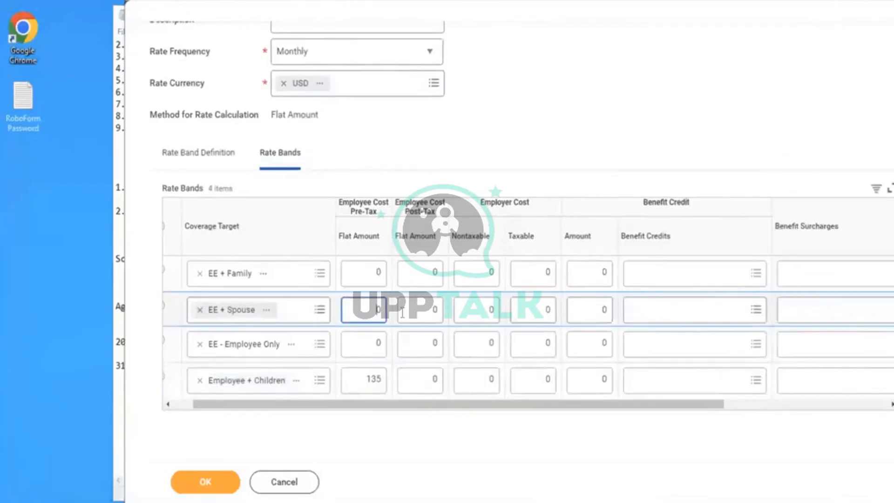
{"action": "key", "text": "BackSpace"}
{"action": "type", "text": "145"}
{"action": "left_click", "coordinate": [512, 150]}
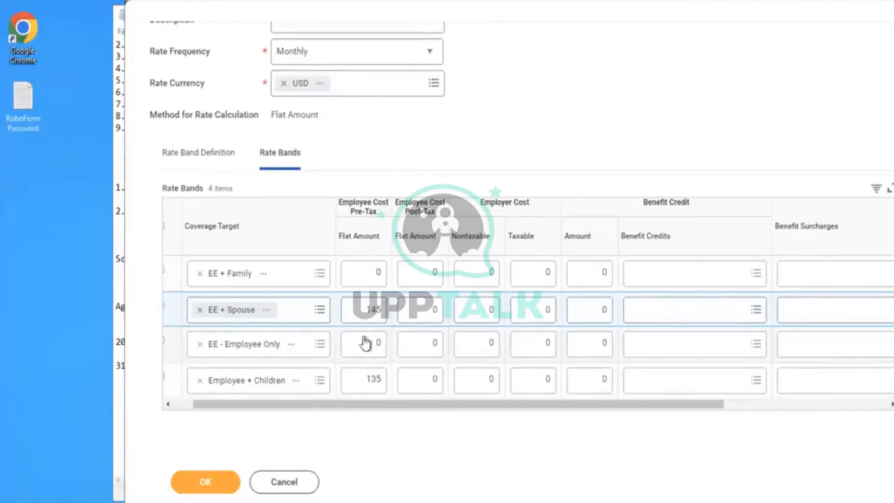
- Change the employee pre-tax flat amount of the EE + Spouse rate band to 125
{"action": "left_click", "coordinate": [372, 317]}
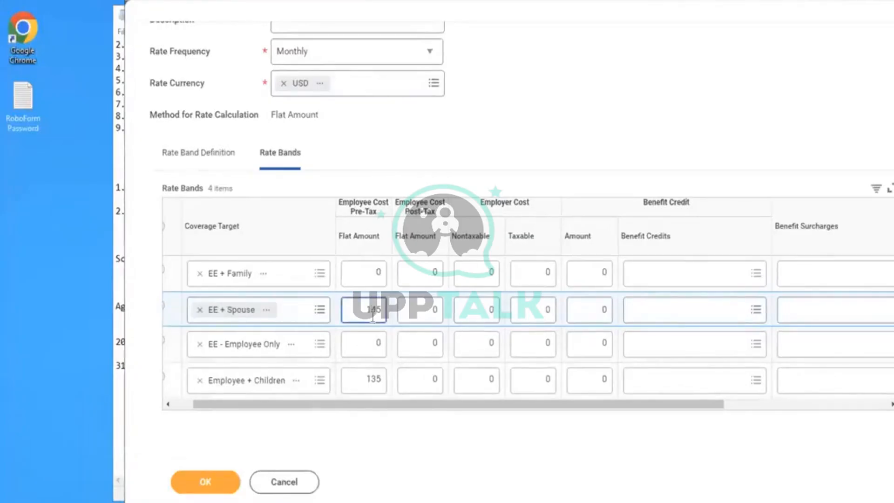
{"action": "key", "text": "BackSpace"}
{"action": "type", "text": "2"}
{"action": "left_click", "coordinate": [592, 86]}
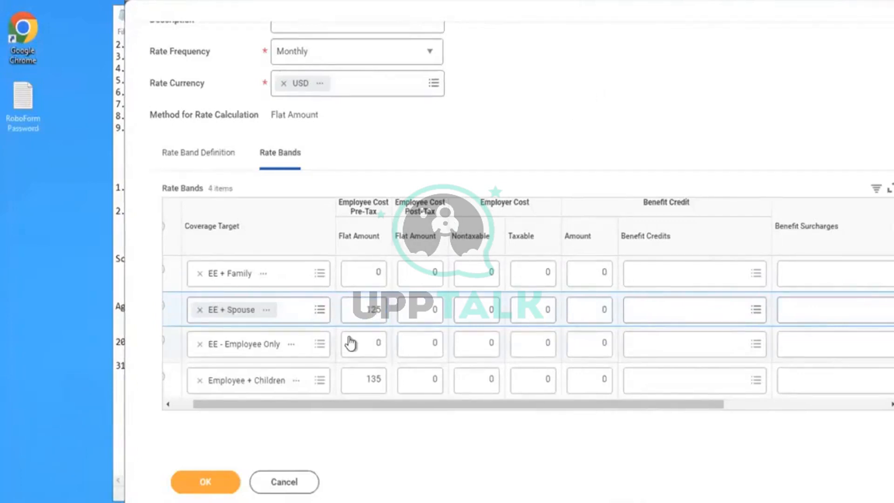
{"action": "left_click", "coordinate": [370, 350]}
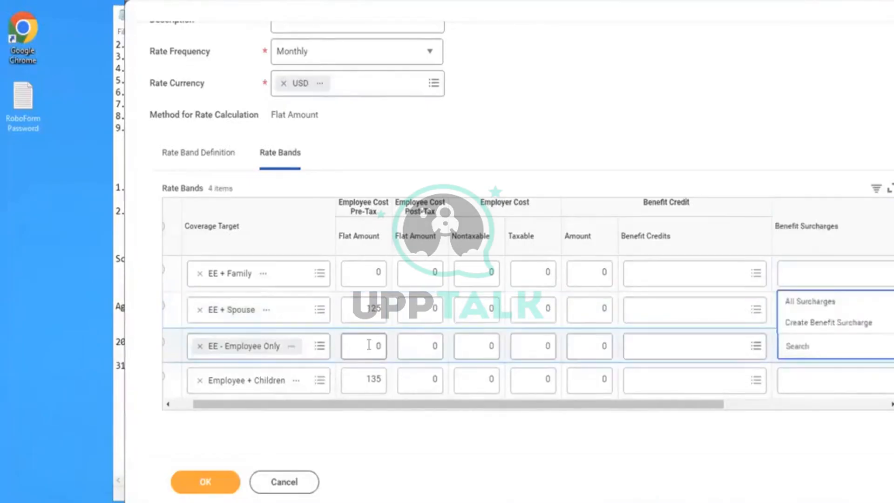
{"action": "type", "text": "95"}
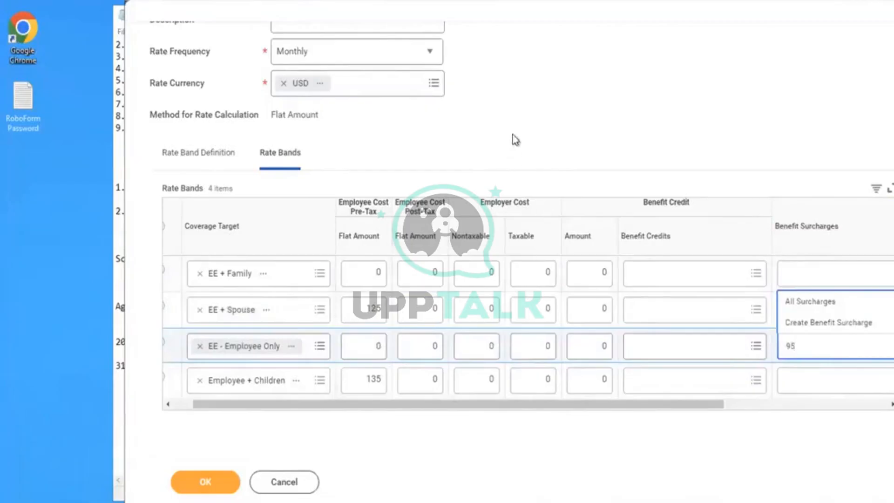
{"action": "left_click", "coordinate": [598, 70]}
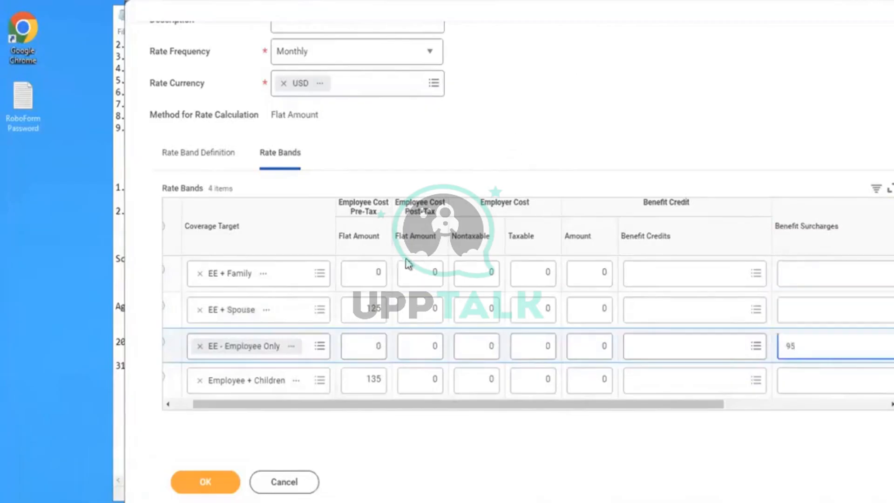
- Set the employee pre-tax flat amount of the EE - Employee Only rate band to 95
{"action": "left_click", "coordinate": [364, 344]}
{"action": "double_click", "coordinate": [372, 344]}
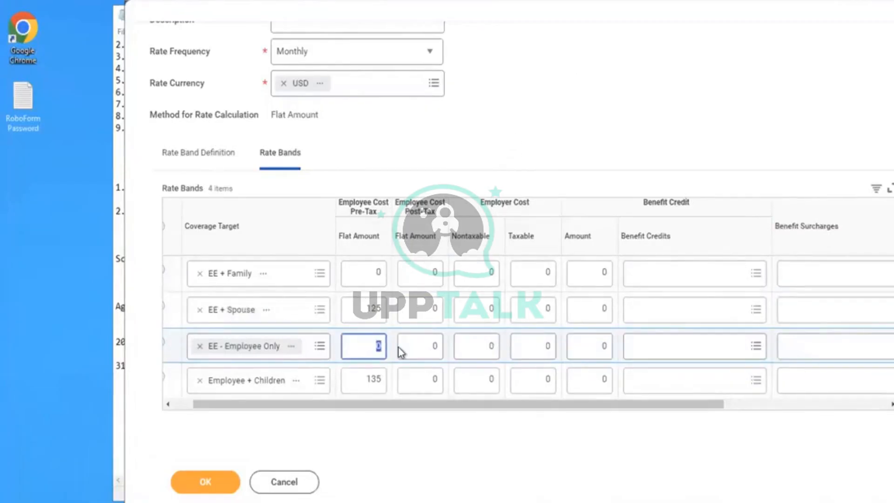
{"action": "type", "text": "95"}
{"action": "left_click", "coordinate": [581, 90]}
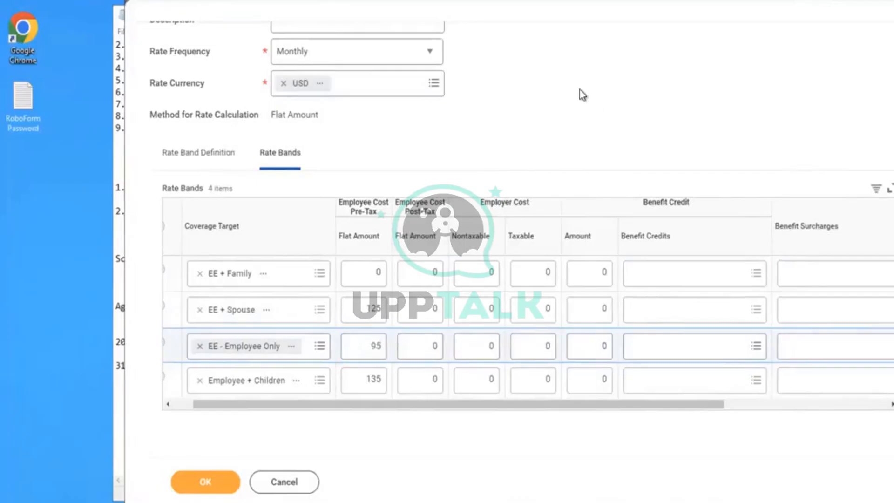
- Set the employee pre-tax flat amount of the EE + Family rate band to 145
{"action": "left_click", "coordinate": [372, 277]}
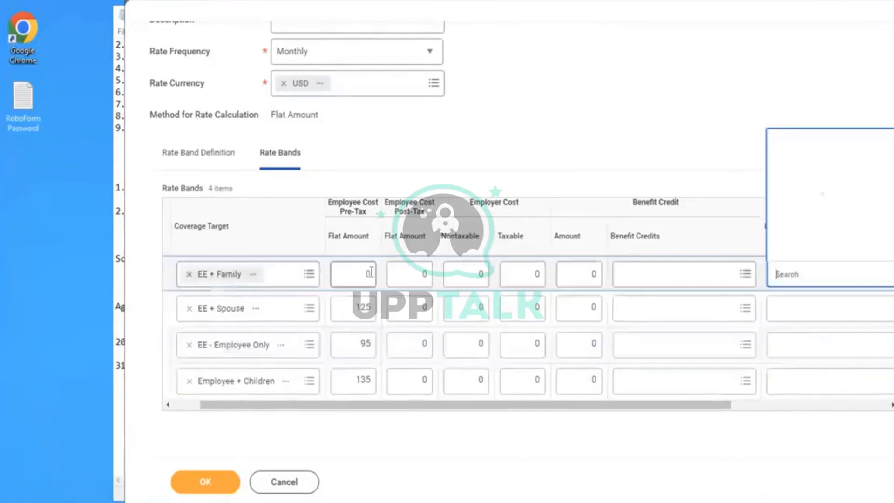
{"action": "key", "text": "BackSpace"}
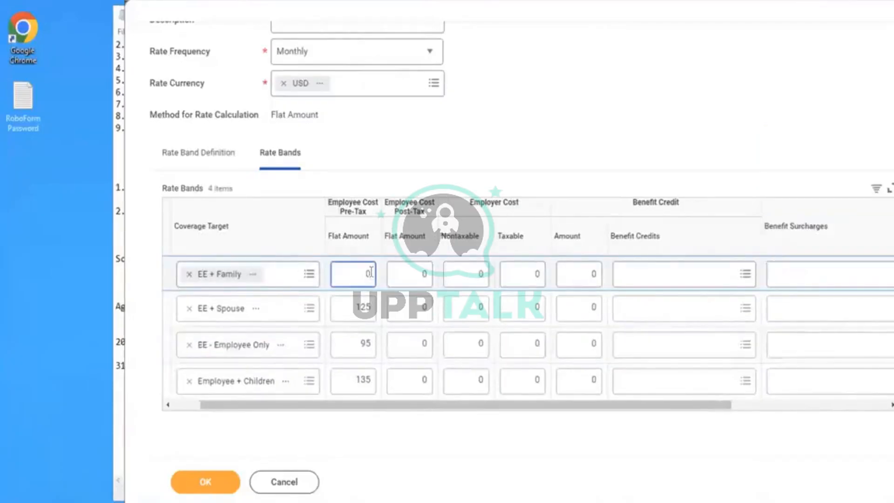
{"action": "type", "text": "145"}
{"action": "left_click", "coordinate": [587, 86]}
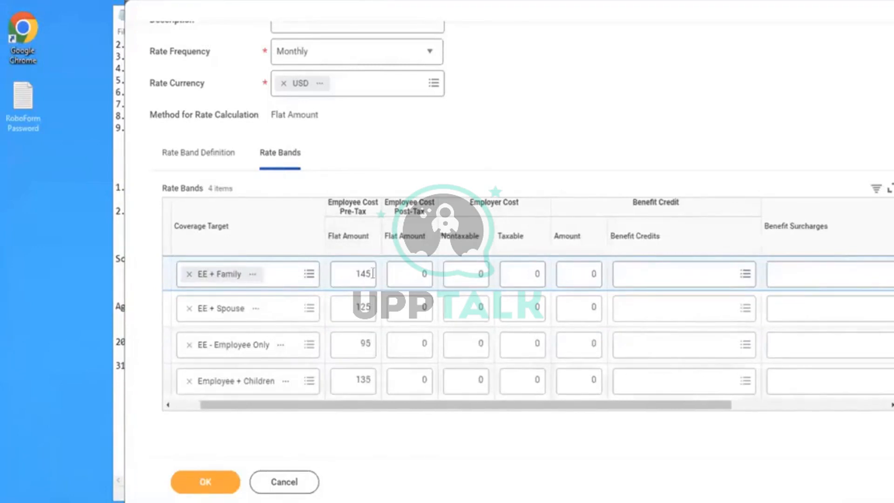
{"action": "left_click", "coordinate": [486, 281]}
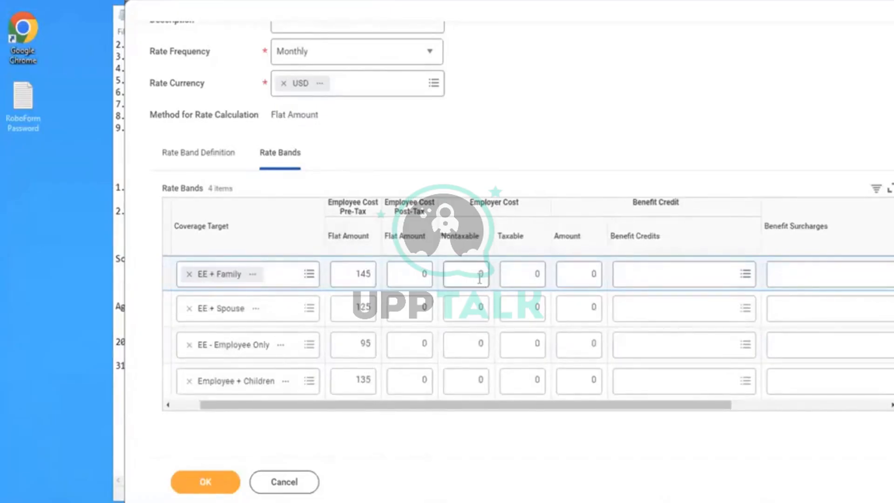
{"action": "left_click", "coordinate": [480, 278]}
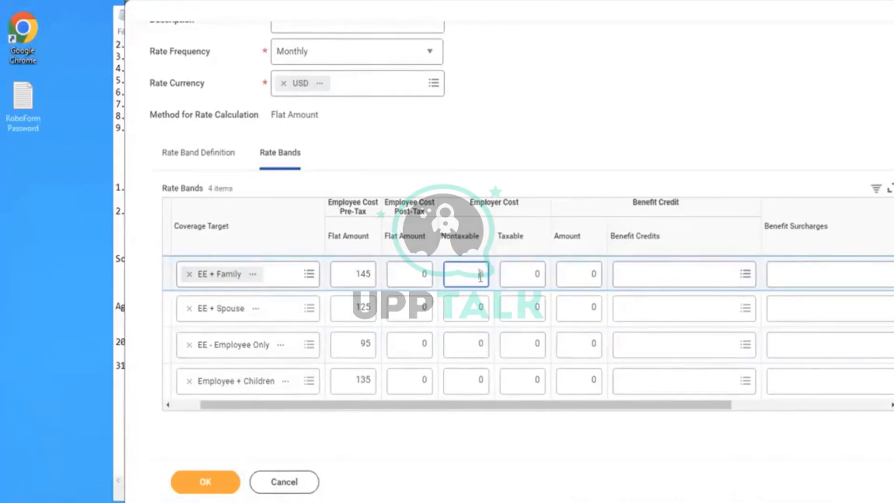
{"action": "type", "text": "265"}
{"action": "key", "text": "BackSpace"}
{"action": "key", "text": "BackSpace"}
{"action": "key", "text": "BackSpace"}
{"action": "left_click", "coordinate": [467, 379]}
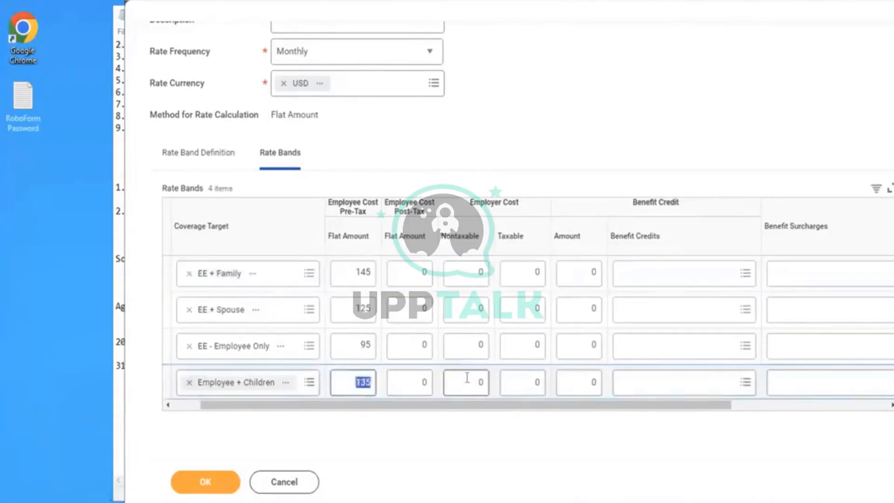
{"action": "type", "text": "265"}
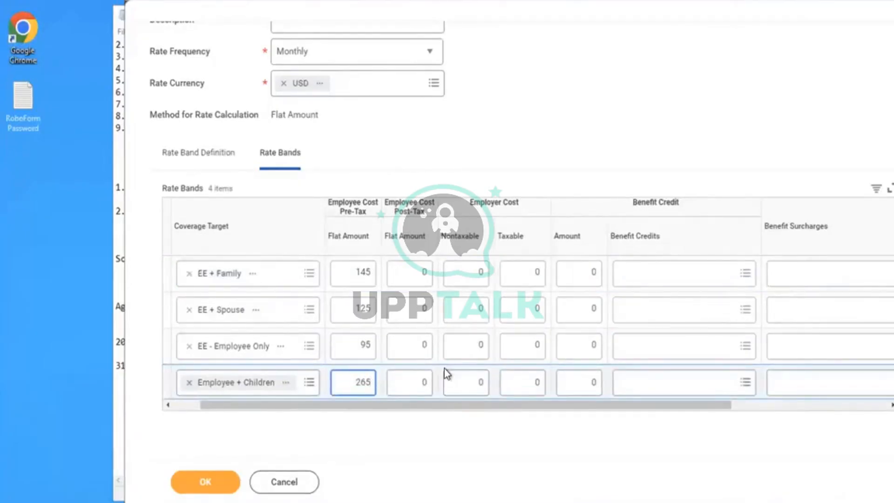
{"action": "key", "text": "ctrl+z"}
- Set the nontaxable employer cost of the Employee + Children rate band to 265
{"action": "left_click", "coordinate": [462, 378]}
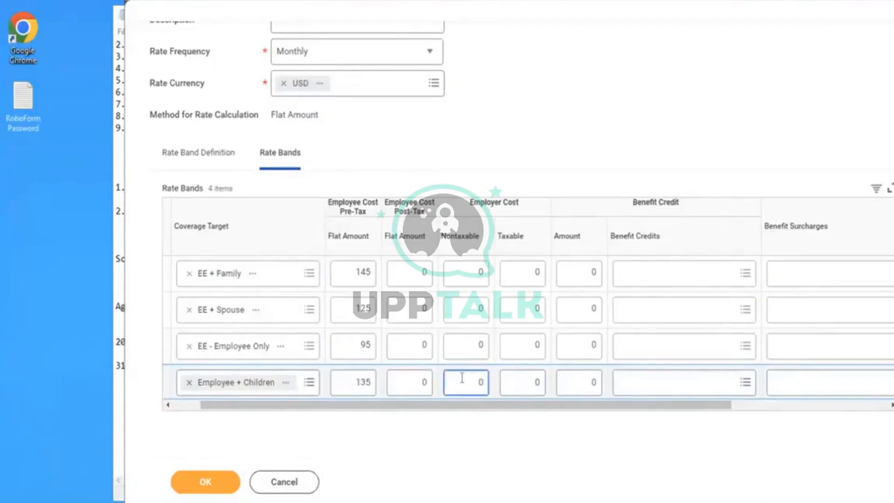
{"action": "double_click", "coordinate": [462, 378]}
{"action": "type", "text": "265"}
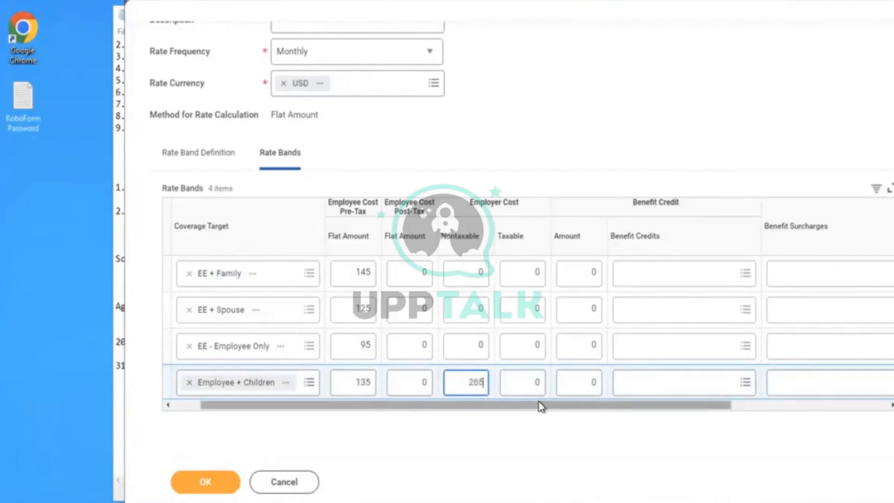
{"action": "left_click", "coordinate": [619, 71]}
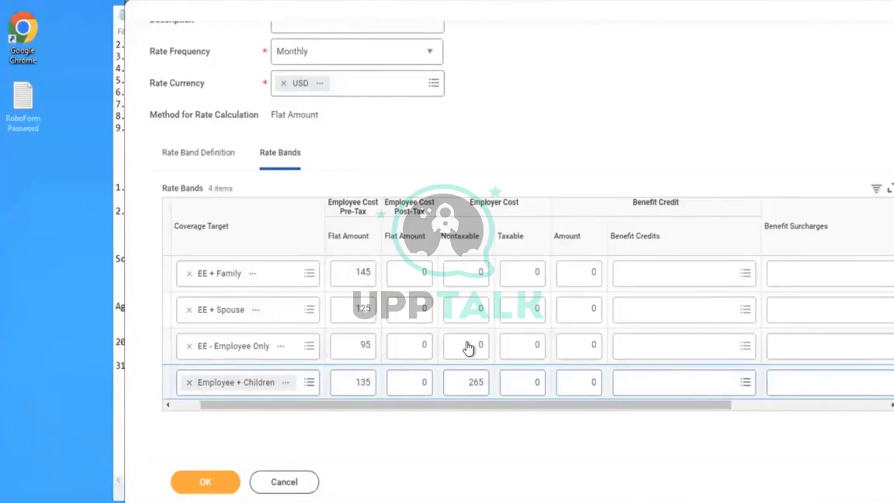
- Set the nontaxable employer cost of the EE + Family rate band to 320
{"action": "left_click", "coordinate": [460, 275]}
{"action": "left_click", "coordinate": [460, 273]}
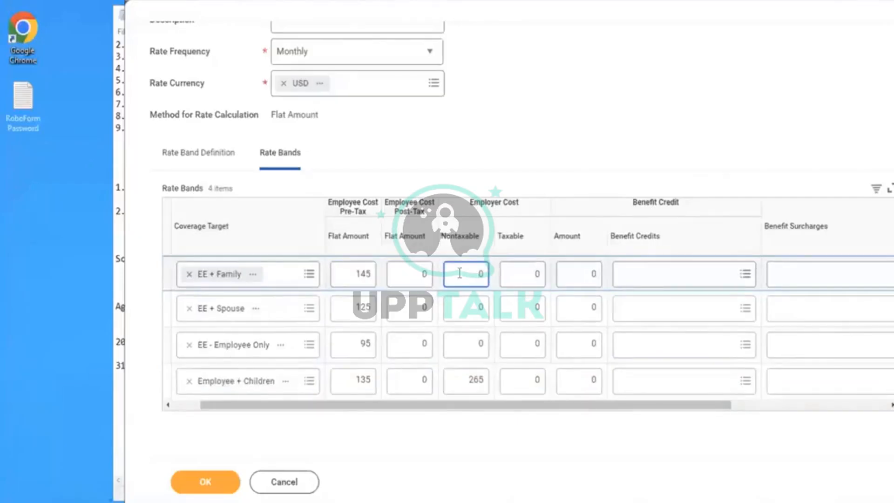
{"action": "key", "text": "BackSpace"}
{"action": "type", "text": "320"}
- Set the nontaxable employer cost of the EE + Spouse rate band to 225
{"action": "left_click", "coordinate": [458, 308]}
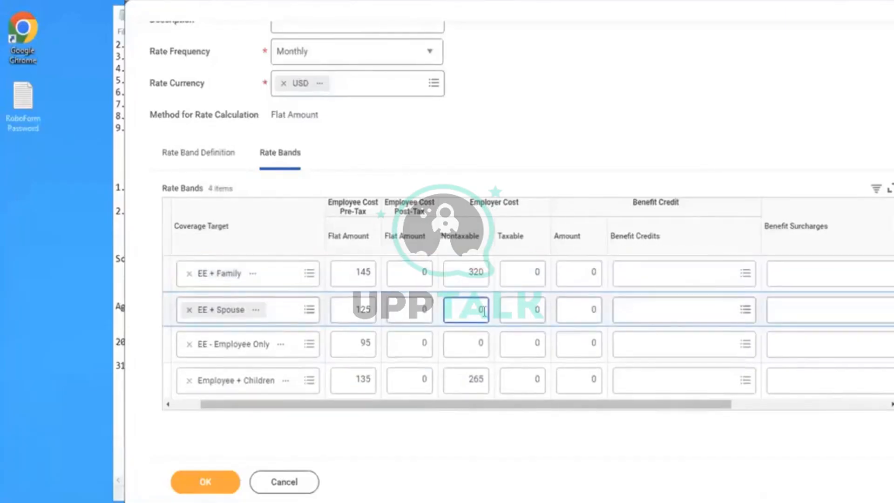
{"action": "key", "text": "BackSpace"}
{"action": "type", "text": "225"}
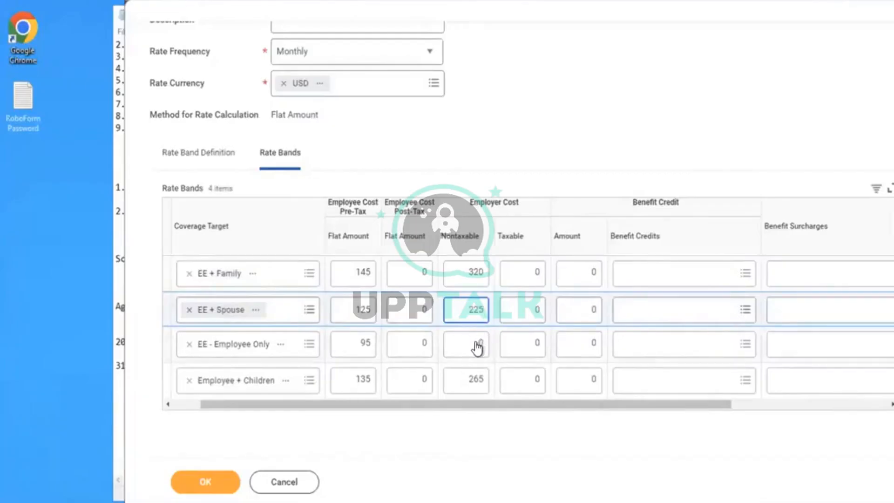
- Set the nontaxable employer cost of the EE - Employee Only rate band to 120
{"action": "left_click", "coordinate": [477, 347]}
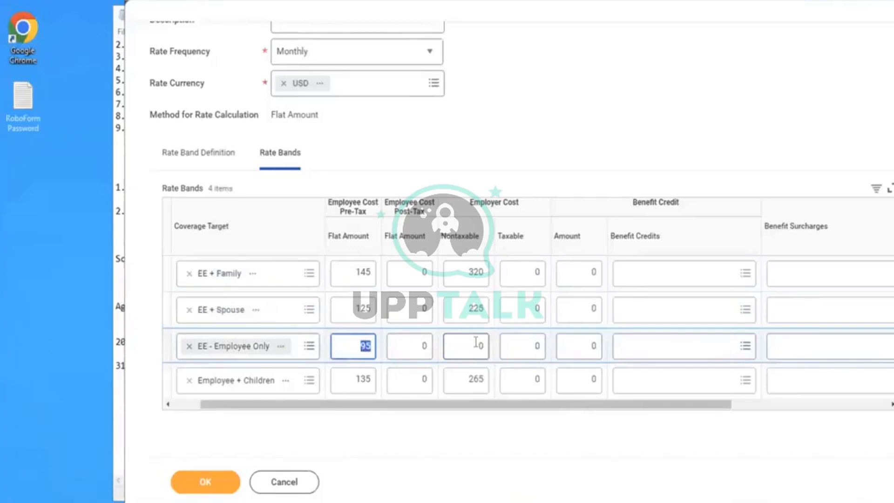
{"action": "left_click", "coordinate": [476, 343]}
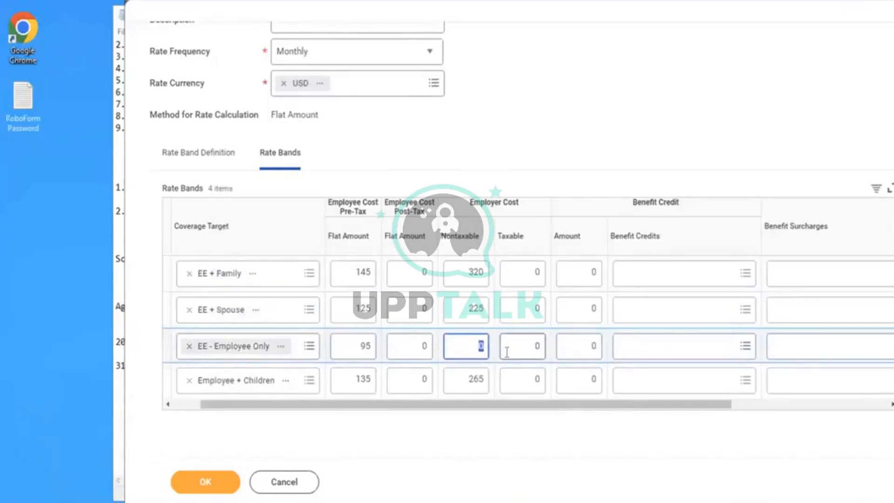
{"action": "type", "text": "120"}
{"action": "left_click", "coordinate": [594, 78]}
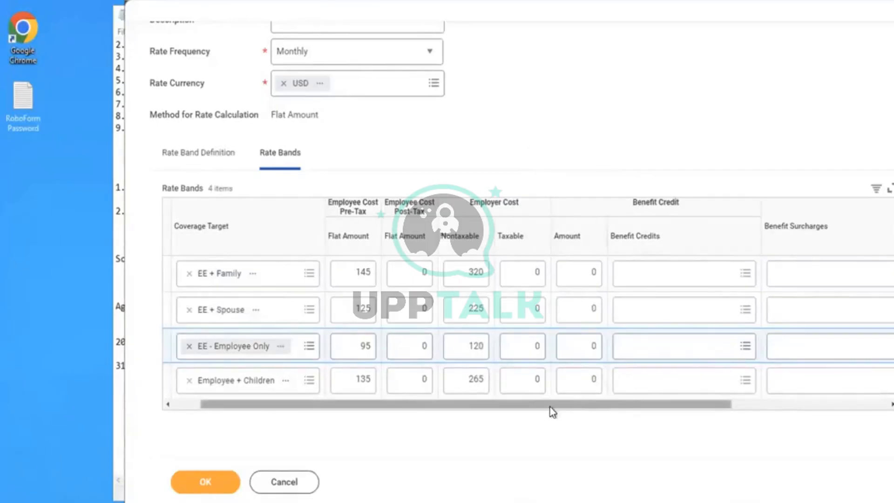
{"action": "left_click_drag", "start_coordinate": [550, 407], "coordinate": [647, 404]}
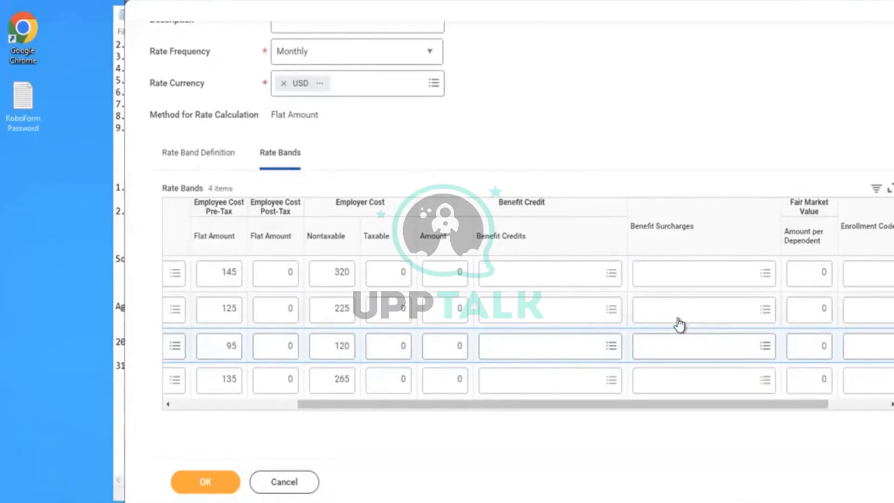
{"action": "left_click", "coordinate": [705, 317]}
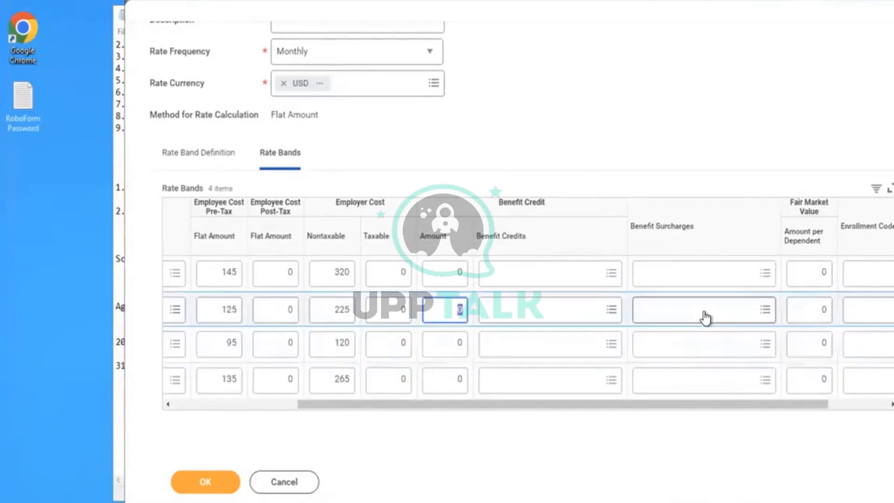
{"action": "left_click", "coordinate": [705, 317]}
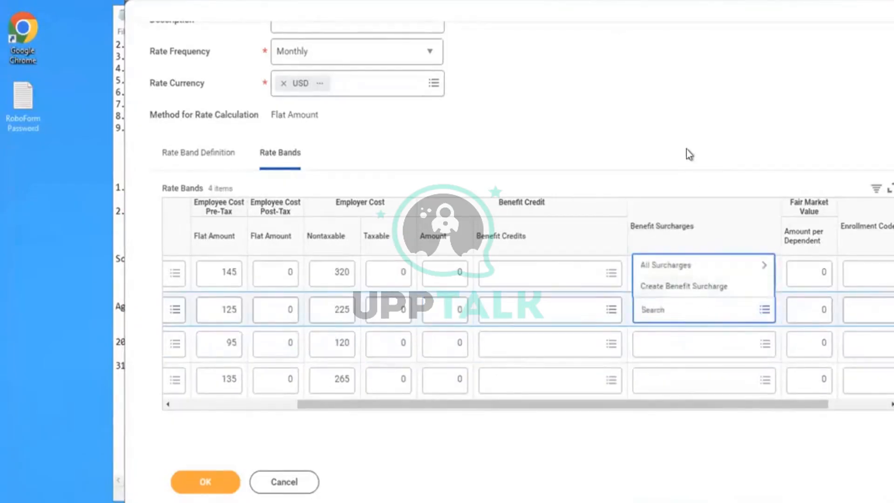
{"action": "left_click", "coordinate": [585, 413]}
{"action": "left_click_drag", "start_coordinate": [581, 408], "coordinate": [535, 407]}
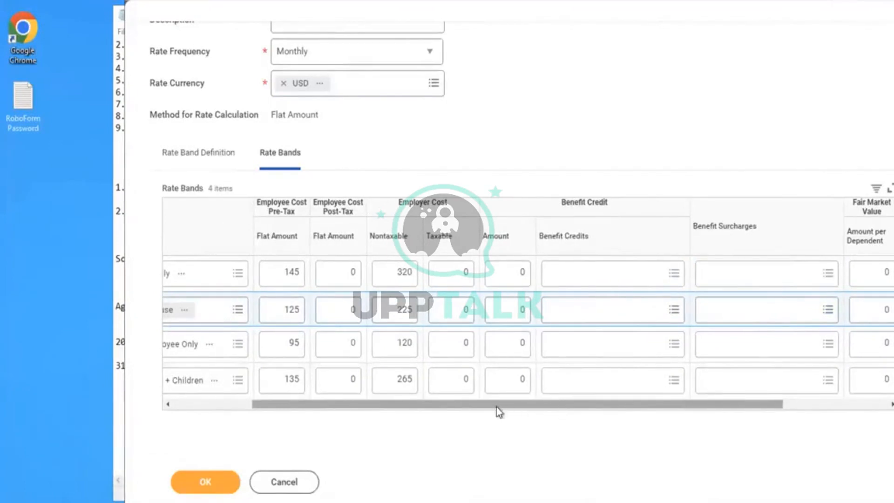
{"action": "left_click_drag", "start_coordinate": [496, 407], "coordinate": [446, 395]}
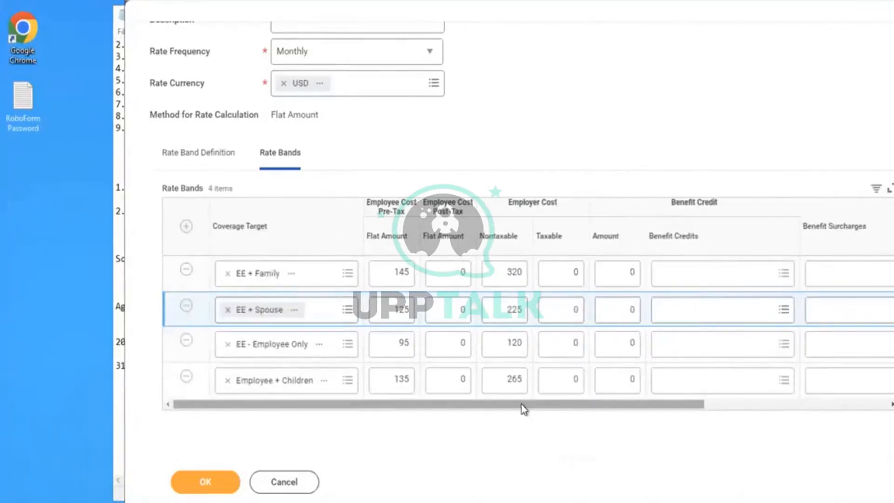
- Assign the Spousal Surcharge from all surcharges as the benefit surcharge of the EE + Family rate band
{"action": "left_click_drag", "start_coordinate": [553, 405], "coordinate": [676, 405]}
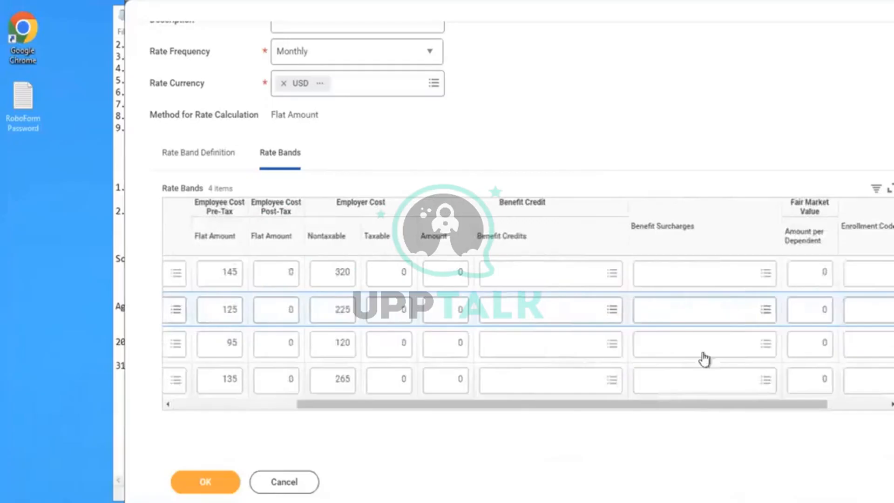
{"action": "left_click", "coordinate": [673, 275]}
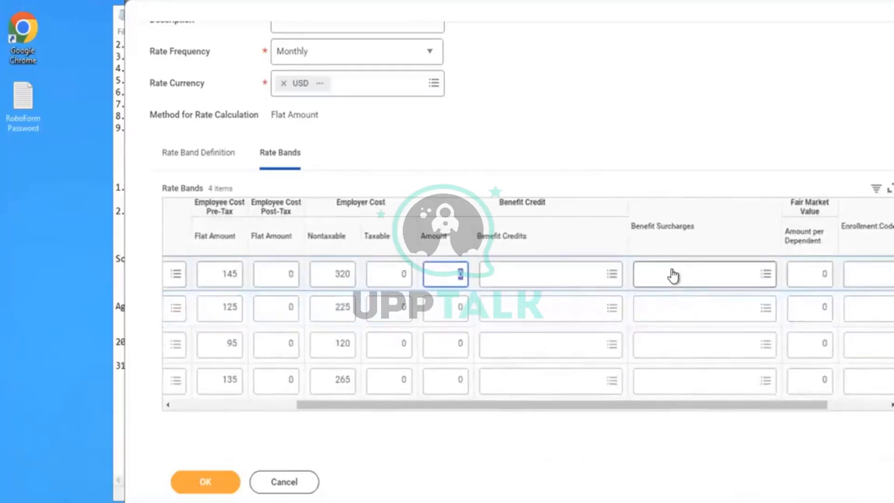
{"action": "left_click", "coordinate": [673, 275]}
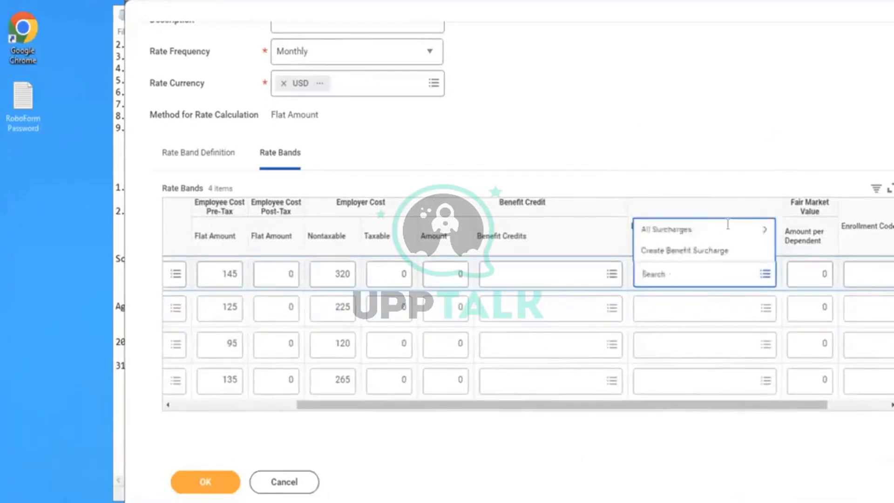
{"action": "left_click", "coordinate": [678, 229]}
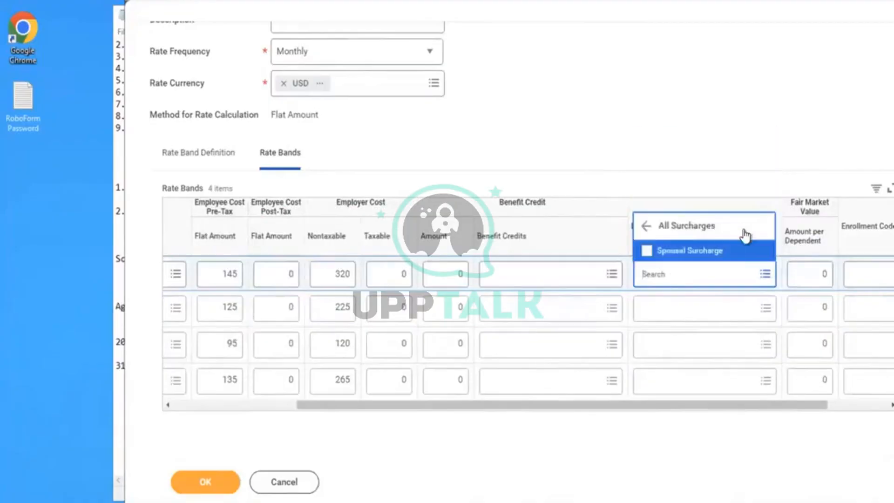
{"action": "left_click", "coordinate": [698, 254]}
{"action": "left_click", "coordinate": [674, 129]}
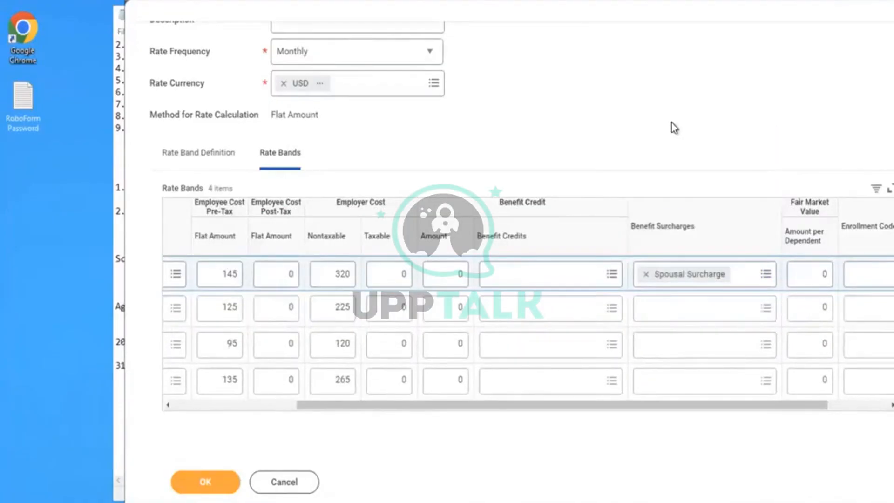
{"action": "left_click", "coordinate": [810, 274]}
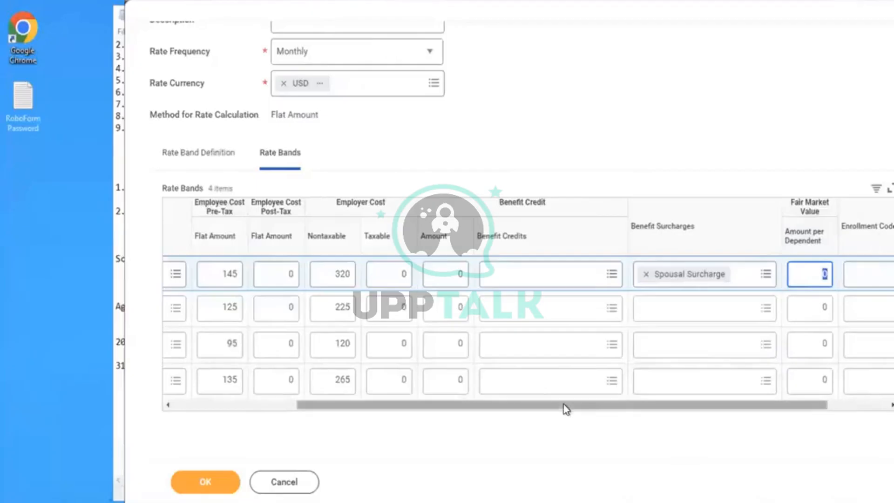
{"action": "left_click_drag", "start_coordinate": [565, 407], "coordinate": [663, 409]}
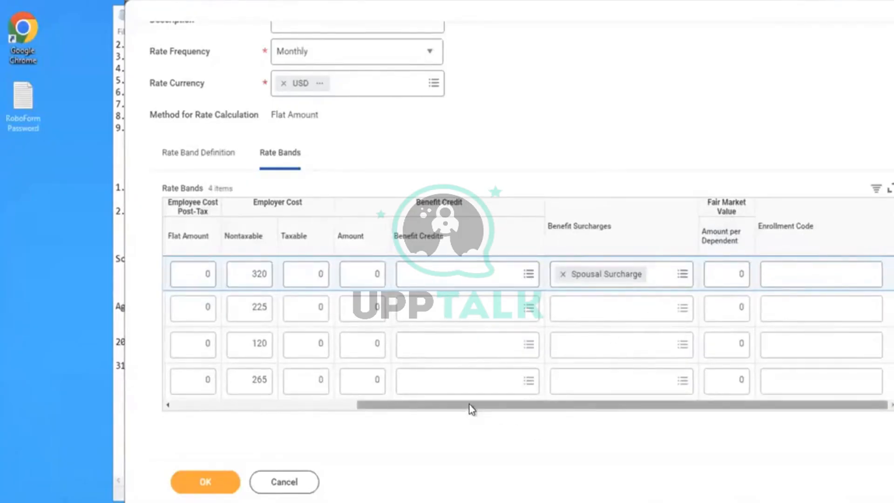
{"action": "left_click_drag", "start_coordinate": [469, 404], "coordinate": [286, 399]}
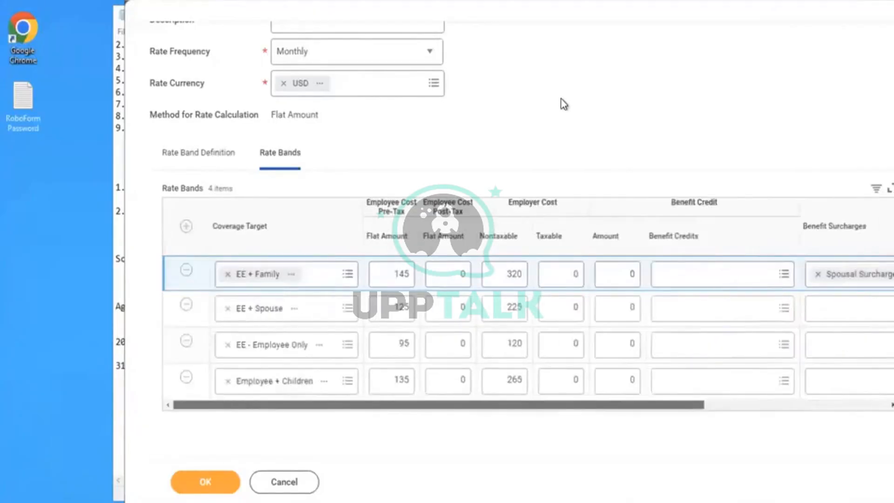
{"action": "scroll", "coordinate": [564, 104], "scroll_direction": "up", "scroll_amount": 3}
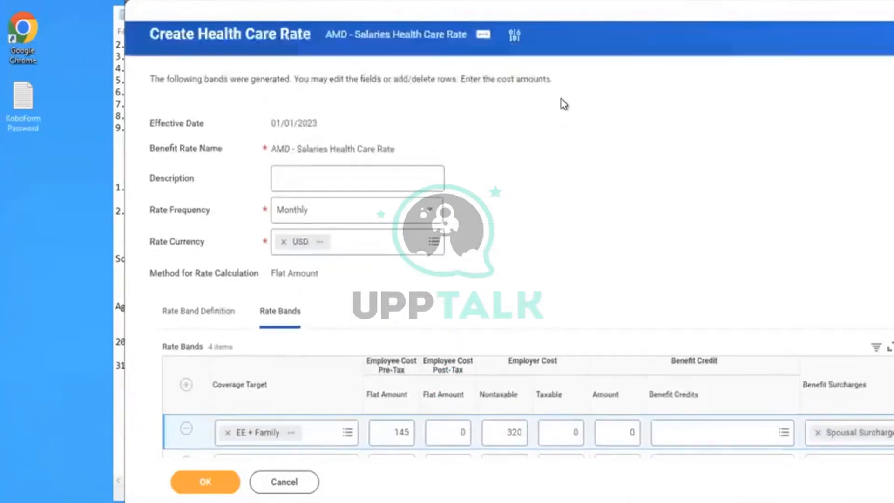
{"action": "scroll", "coordinate": [564, 105], "scroll_direction": "down", "scroll_amount": 2}
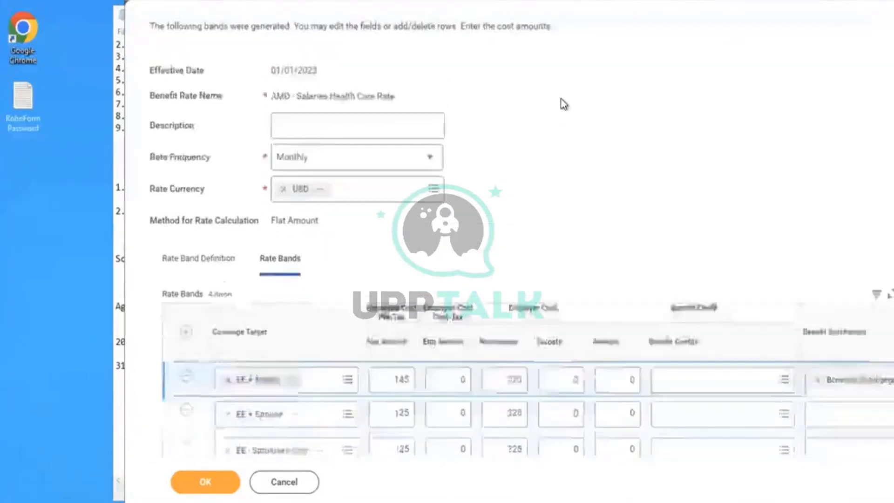
{"action": "scroll", "coordinate": [564, 104], "scroll_direction": "down", "scroll_amount": 1}
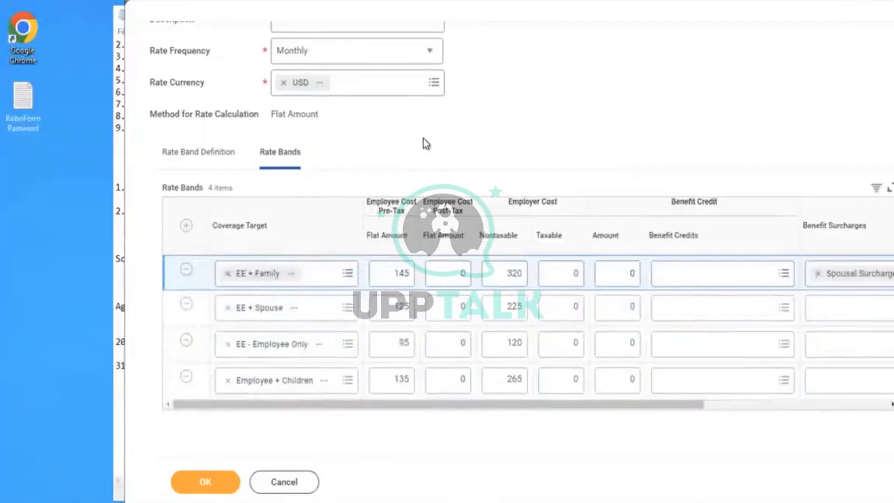
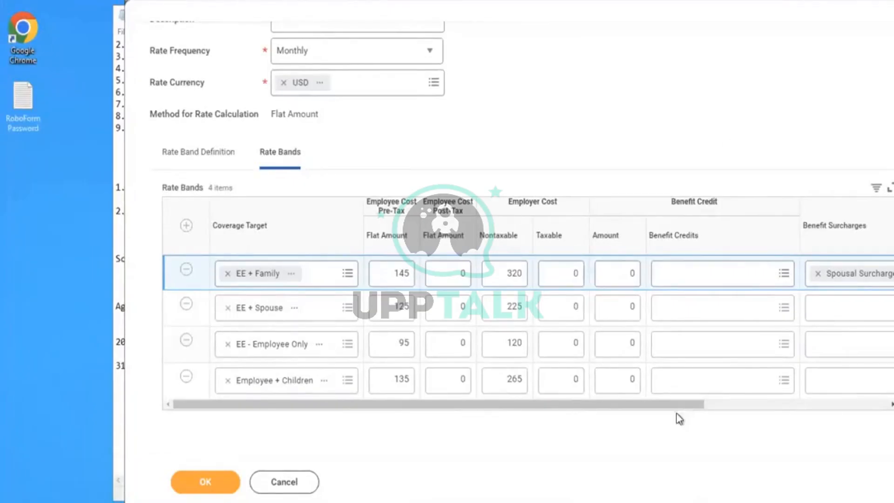
- Start creating a new benefit surcharge from the Benefit Surcharges field of the EE + Spouse rate band
{"action": "left_click_drag", "start_coordinate": [694, 405], "coordinate": [789, 400]}
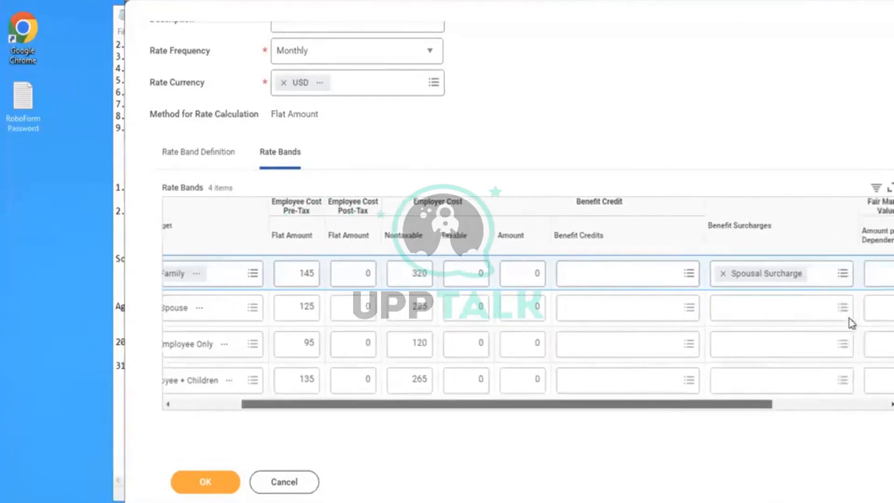
{"action": "left_click", "coordinate": [805, 309]}
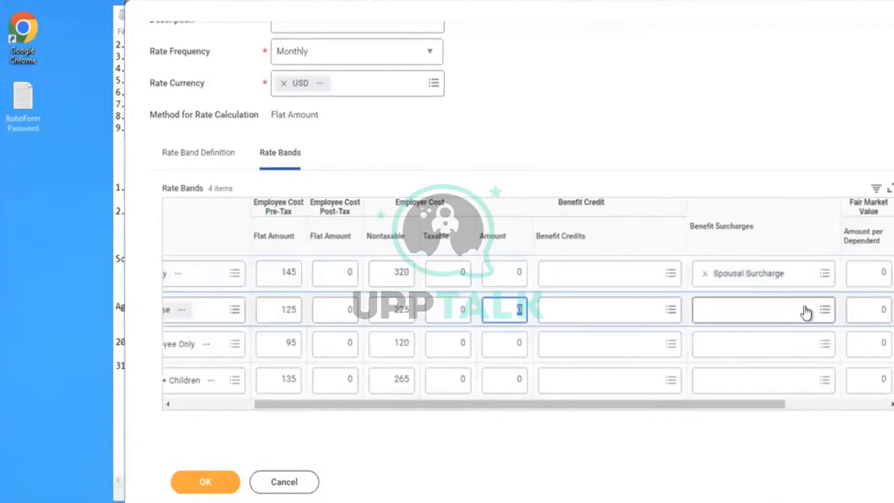
{"action": "left_click", "coordinate": [807, 311]}
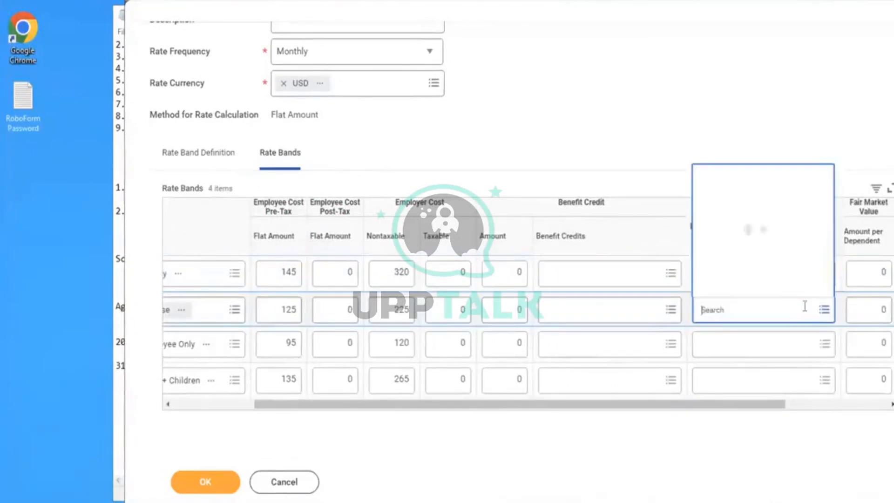
{"action": "left_click", "coordinate": [753, 292]}
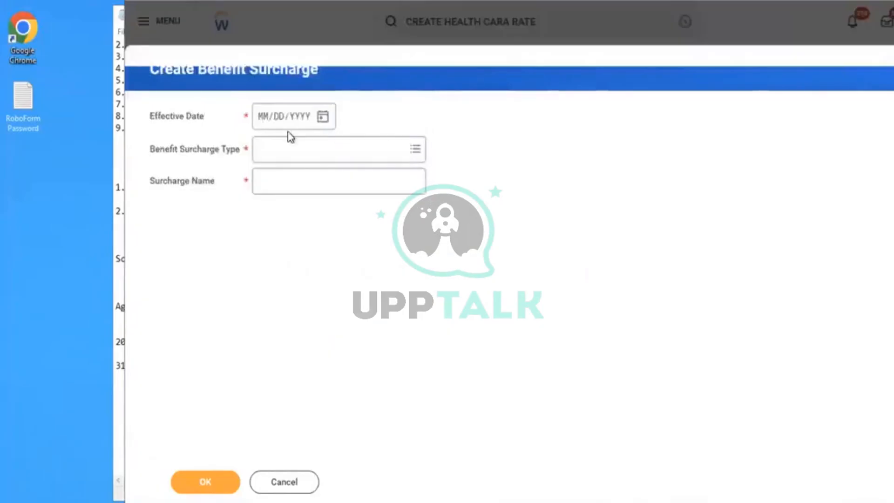
- Set the new surcharge's effective date to 01/01/2023 and its type to Flat Rate Spousal Surcharge
{"action": "left_click", "coordinate": [262, 122]}
{"action": "type", "text": "01/01/2"}
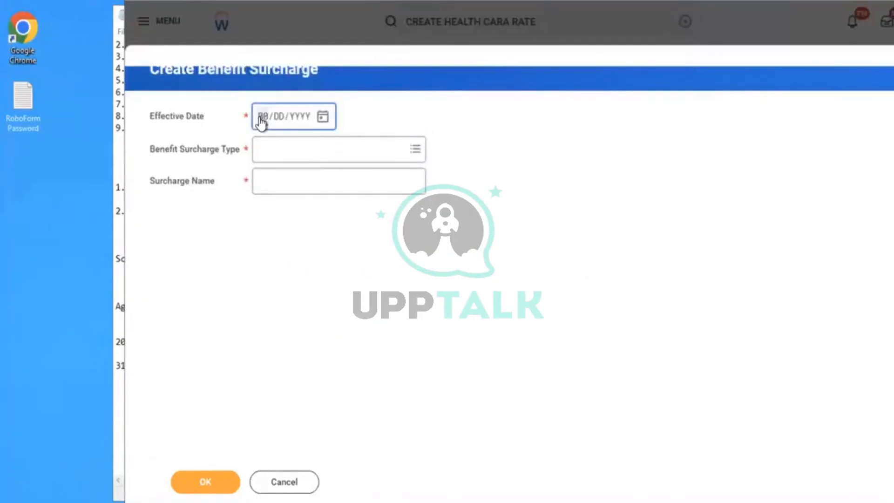
{"action": "type", "text": "023"}
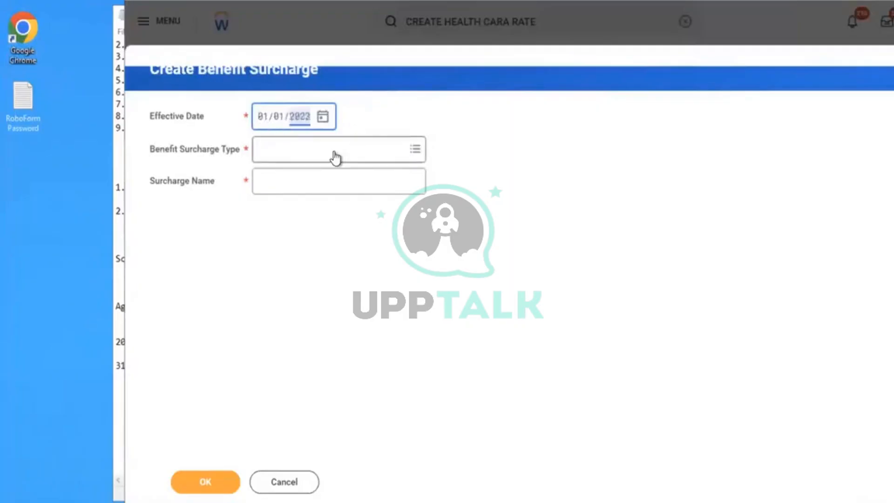
{"action": "left_click", "coordinate": [334, 152]}
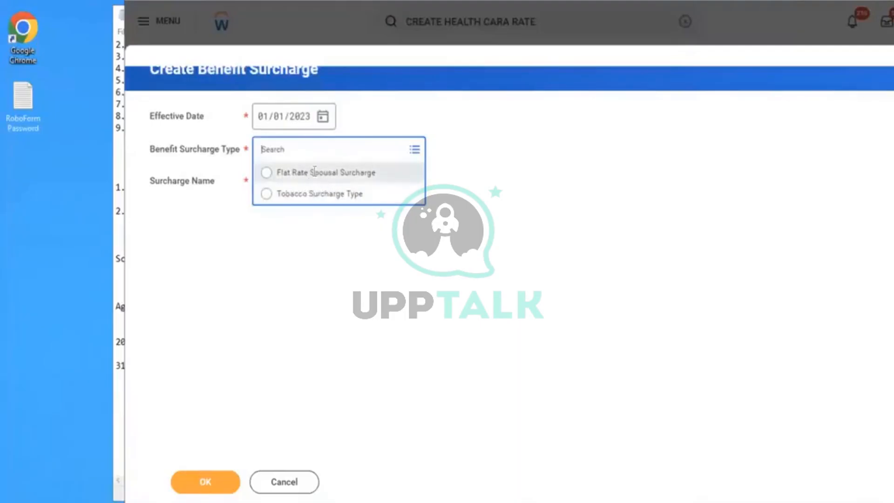
{"action": "left_click", "coordinate": [315, 176]}
- Name the surcharge "BRT Spouse Surcharge" and continue to its detail settings
{"action": "left_click", "coordinate": [300, 184]}
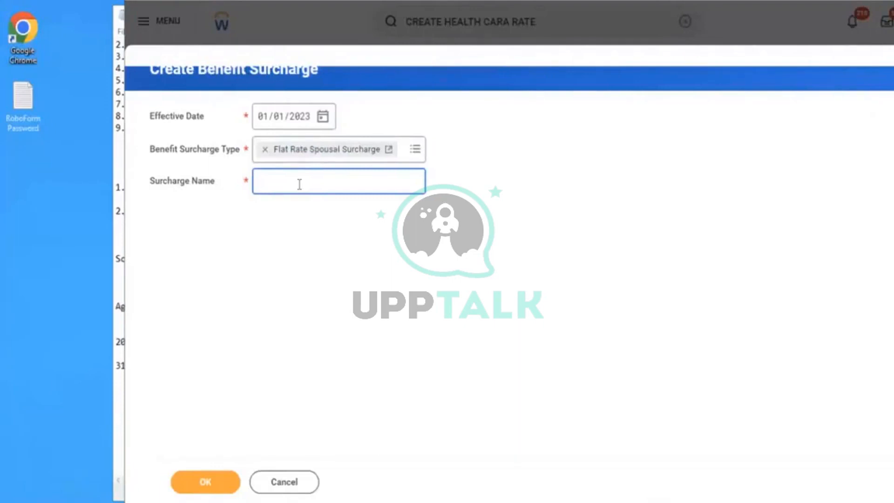
{"action": "type", "text": "BRT Spusal sURCHA"}
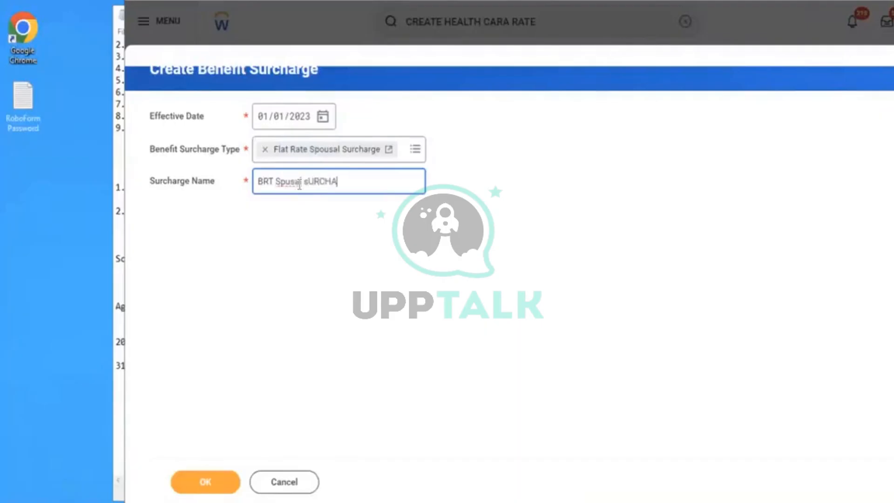
{"action": "type", "text": "RGE"}
{"action": "key", "text": "BackSpace"}
{"action": "key", "text": "BackSpace"}
{"action": "key", "text": "BackSpace"}
{"action": "key", "text": "BackSpace"}
{"action": "key", "text": "BackSpace"}
{"action": "key", "text": "BackSpace"}
{"action": "key", "text": "BackSpace"}
{"action": "key", "text": "BackSpace"}
{"action": "key", "text": "BackSpace"}
{"action": "key", "text": "BackSpace"}
{"action": "key", "text": "BackSpace"}
{"action": "key", "text": "BackSpace"}
{"action": "key", "text": "BackSpace"}
{"action": "key", "text": "BackSpace"}
{"action": "key", "text": "BackSpace"}
{"action": "type", "text": "p"}
{"action": "type", "text": "h"}
{"action": "key", "text": "BackSpace"}
{"action": "type", "text": "ouse Surcharge"}
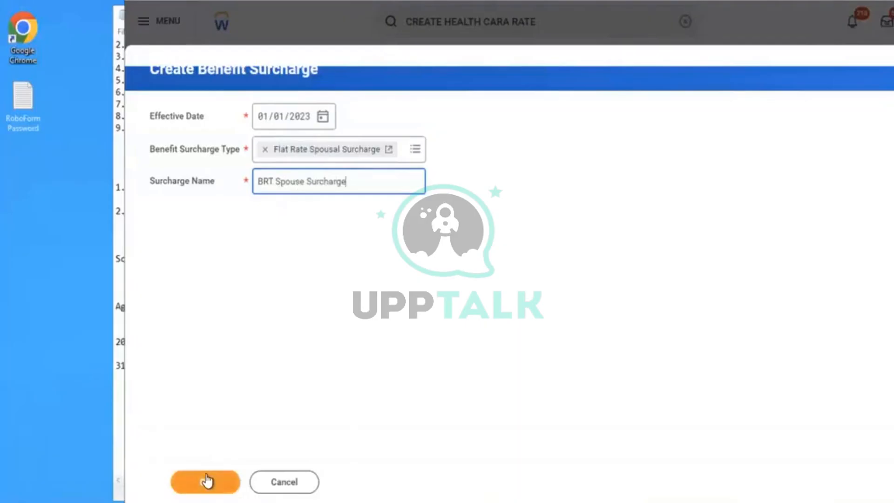
{"action": "left_click", "coordinate": [207, 481]}
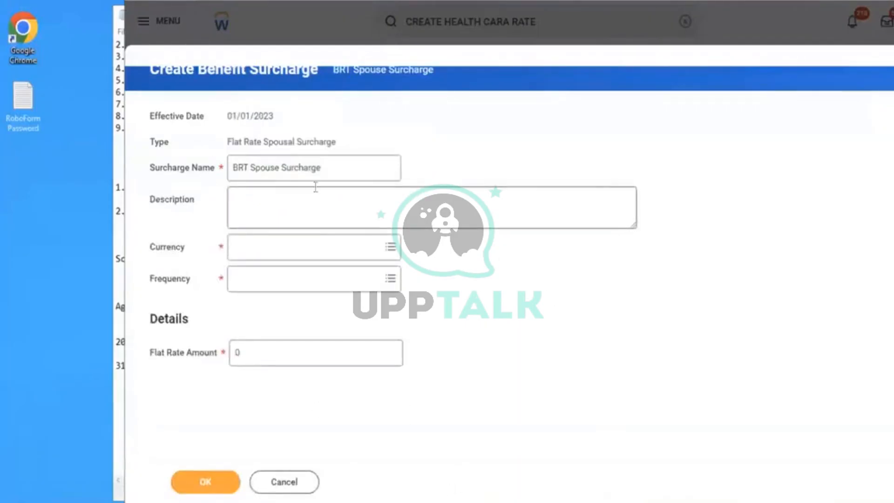
- Set the BRT Spouse Surcharge's currency to USD and its frequency to Annual
{"action": "left_click", "coordinate": [275, 250]}
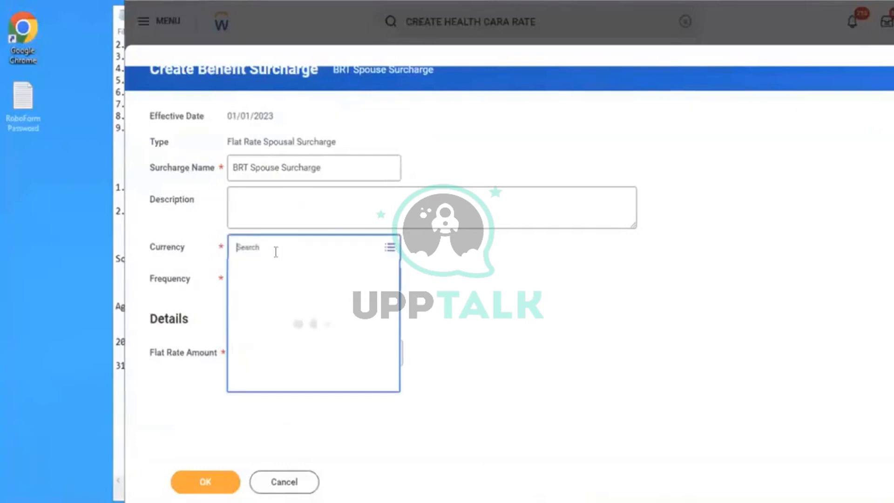
{"action": "type", "text": "usd"}
{"action": "key", "text": "Return"}
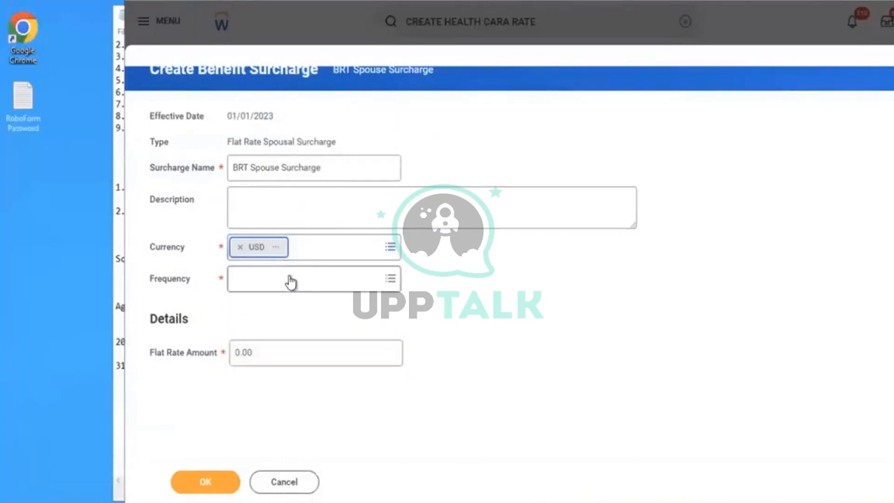
{"action": "left_click", "coordinate": [290, 282]}
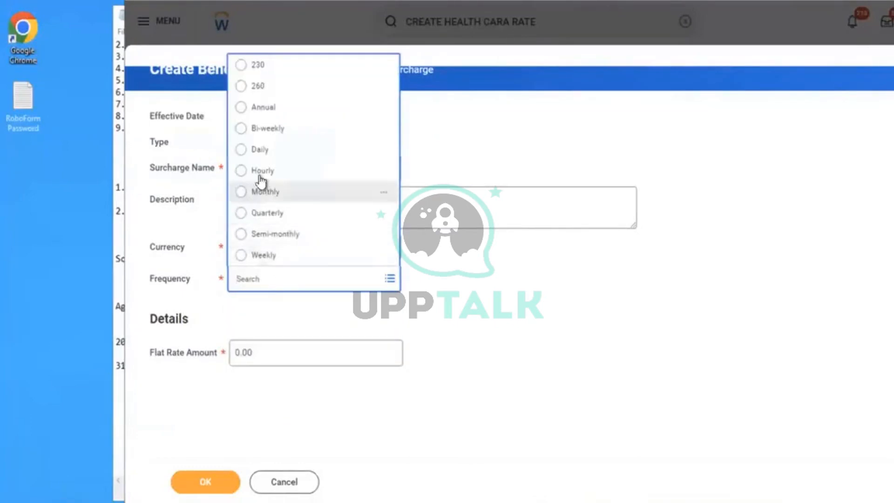
{"action": "left_click", "coordinate": [262, 108]}
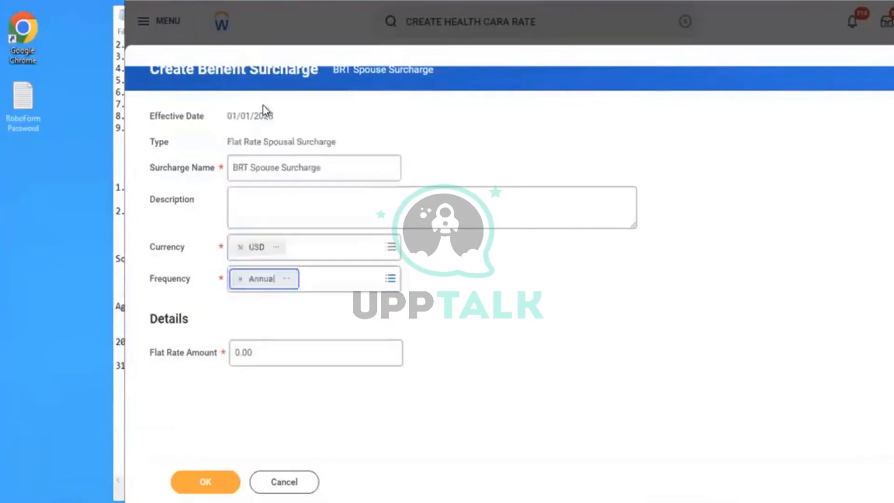
- Set the surcharge's flat rate amount to 30 and save the surcharge
{"action": "left_click", "coordinate": [259, 354]}
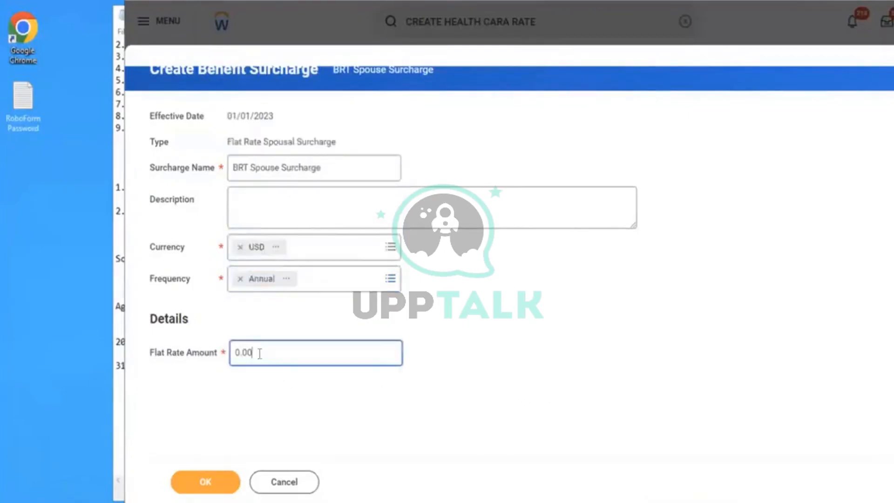
{"action": "key", "text": "ctrl+a"}
{"action": "key", "text": "BackSpace"}
{"action": "type", "text": "30"}
{"action": "key", "text": "Tab"}
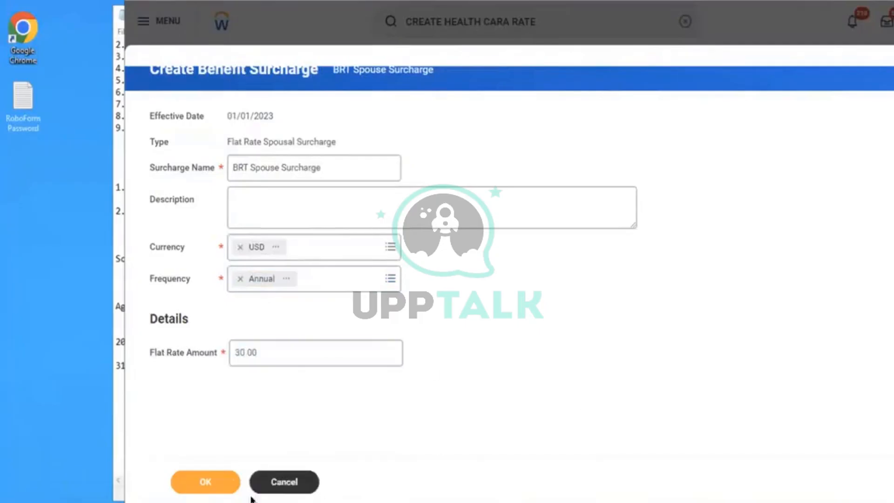
{"action": "left_click", "coordinate": [221, 483]}
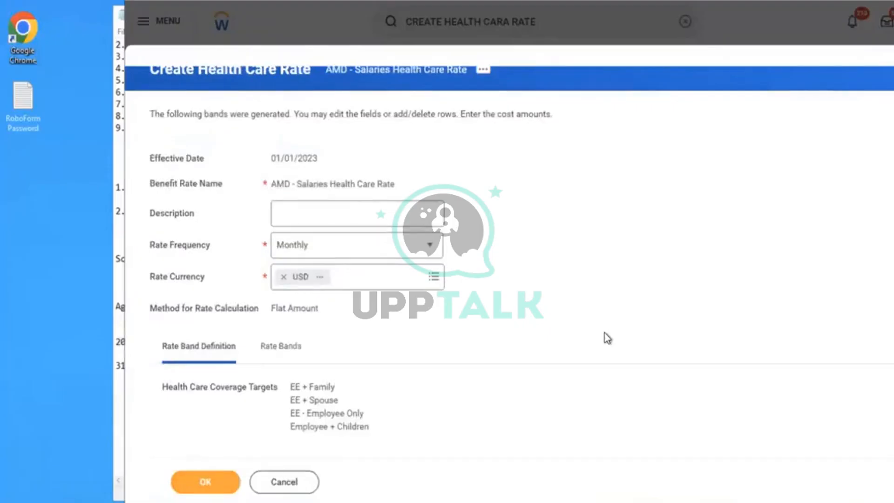
- Look over the rate bands and rate band definition of AMD - Salaries Health Care Rate, and submit the rate
{"action": "scroll", "coordinate": [605, 332], "scroll_direction": "down", "scroll_amount": 1}
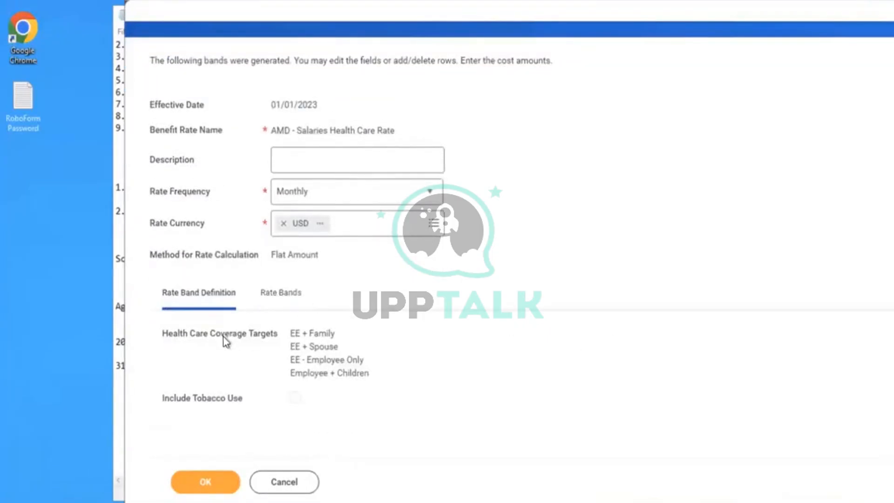
{"action": "left_click", "coordinate": [283, 296]}
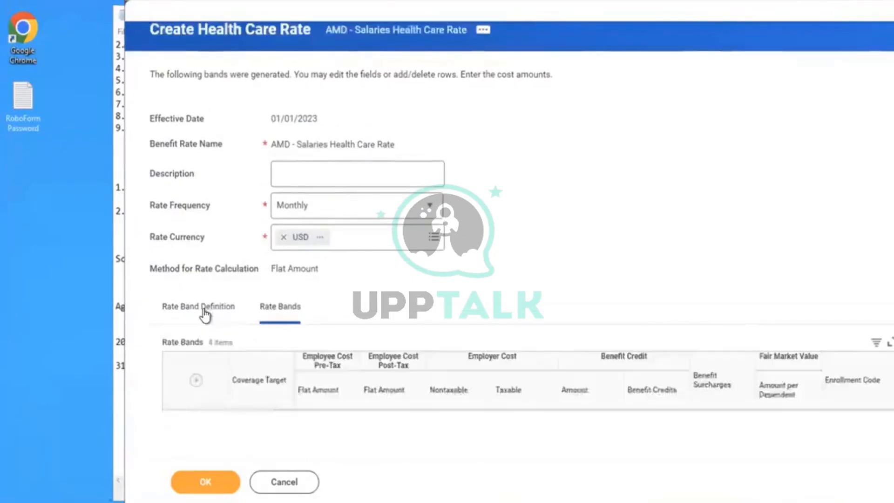
{"action": "left_click", "coordinate": [206, 313]}
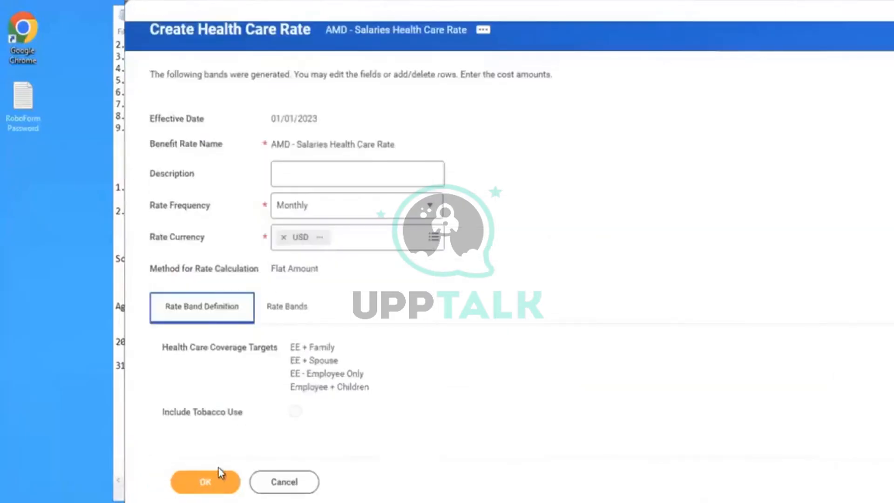
{"action": "left_click", "coordinate": [218, 478]}
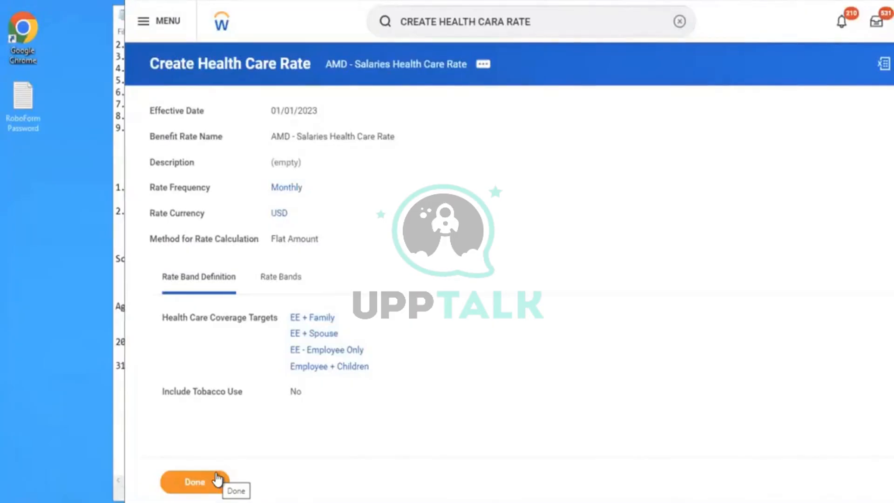
{"action": "left_click", "coordinate": [680, 22]}
{"action": "left_click", "coordinate": [535, 22]}
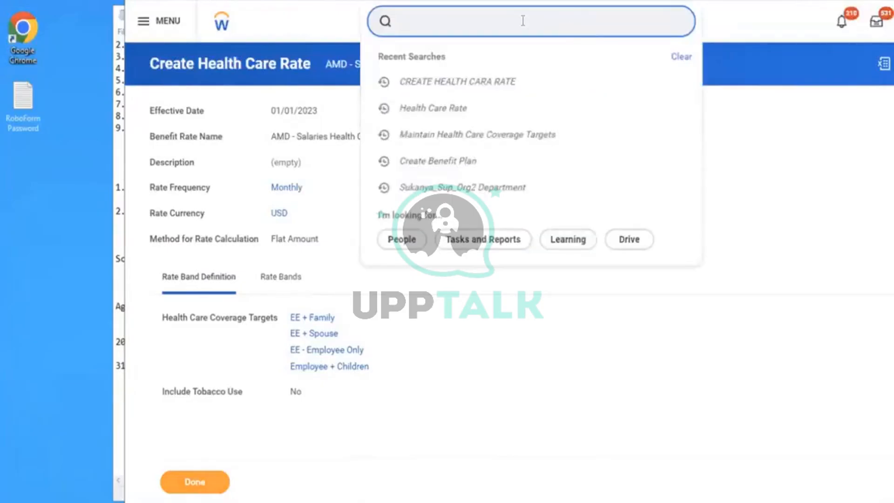
{"action": "type", "text": "create b"}
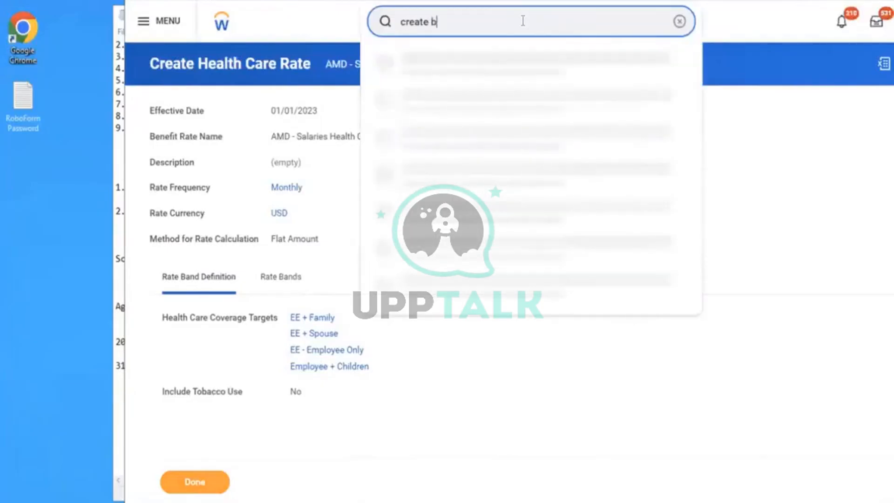
{"action": "type", "text": "en plan"}
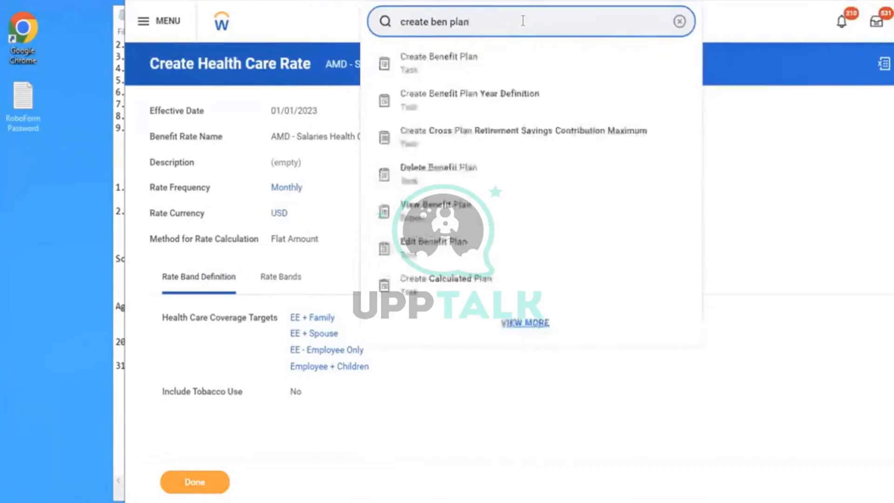
{"action": "key", "text": "BackSpace"}
{"action": "key", "text": "BackSpace"}
{"action": "key", "text": "BackSpace"}
{"action": "key", "text": "BackSpace"}
{"action": "key", "text": "BackSpace"}
{"action": "key", "text": "BackSpace"}
{"action": "key", "text": "BackSpace"}
{"action": "key", "text": "BackSpace"}
{"action": "key", "text": "BackSpace"}
{"action": "key", "text": "BackSpace"}
{"action": "key", "text": "BackSpace"}
{"action": "key", "text": "BackSpace"}
{"action": "key", "text": "BackSpace"}
{"action": "key", "text": "BackSpace"}
{"action": "key", "text": "BackSpace"}
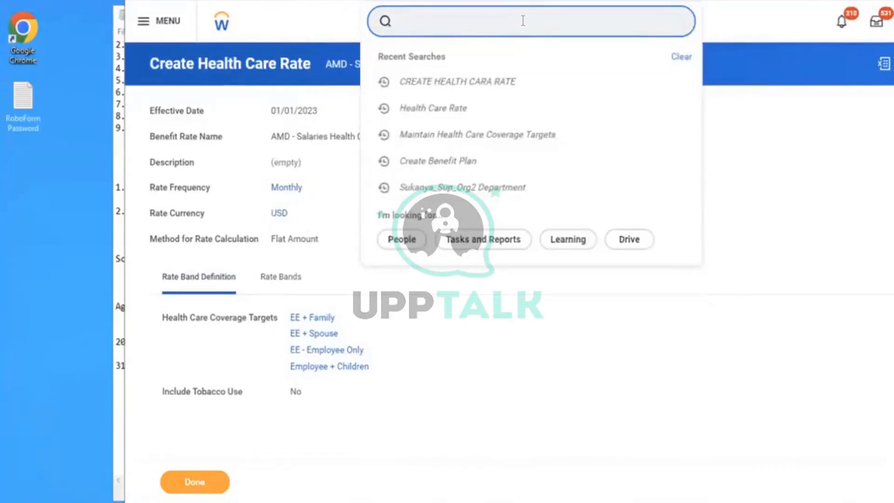
- Search for "maintain ben cov", open the Maintain Benefit Coverage Types task and expand the Health Care Coverage Types section
{"action": "type", "text": "maintain "}
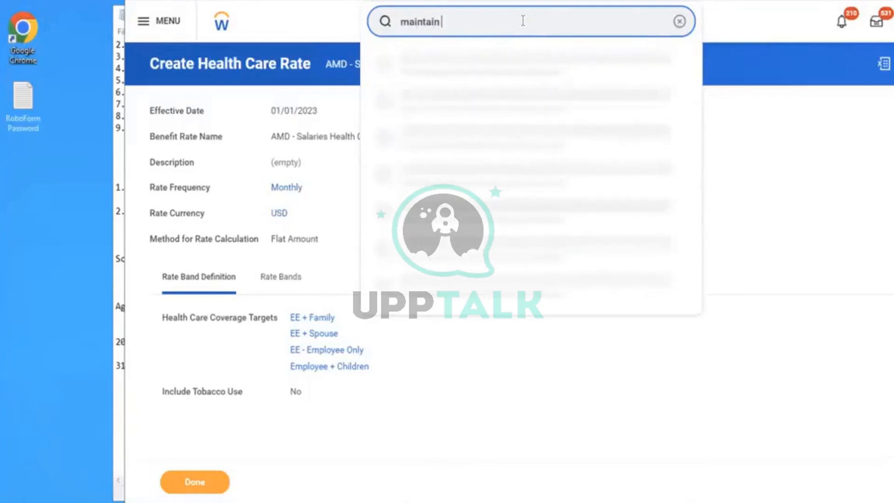
{"action": "type", "text": "ben cov"}
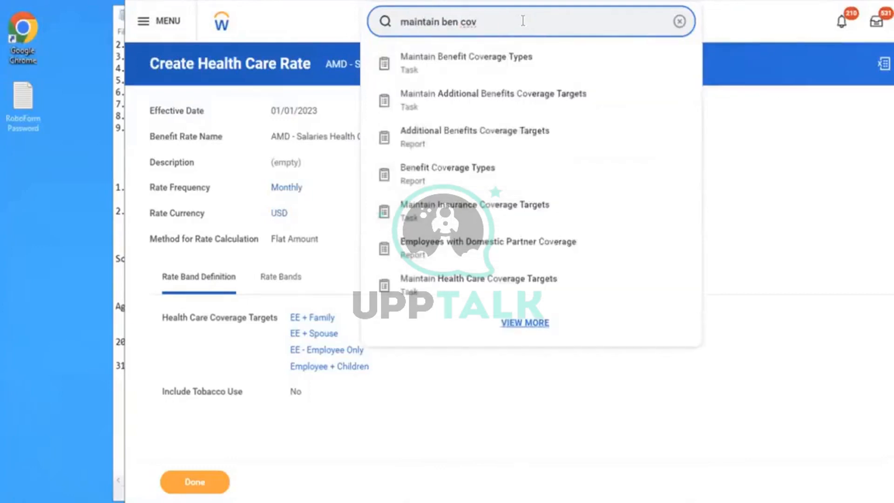
{"action": "left_click", "coordinate": [479, 66]}
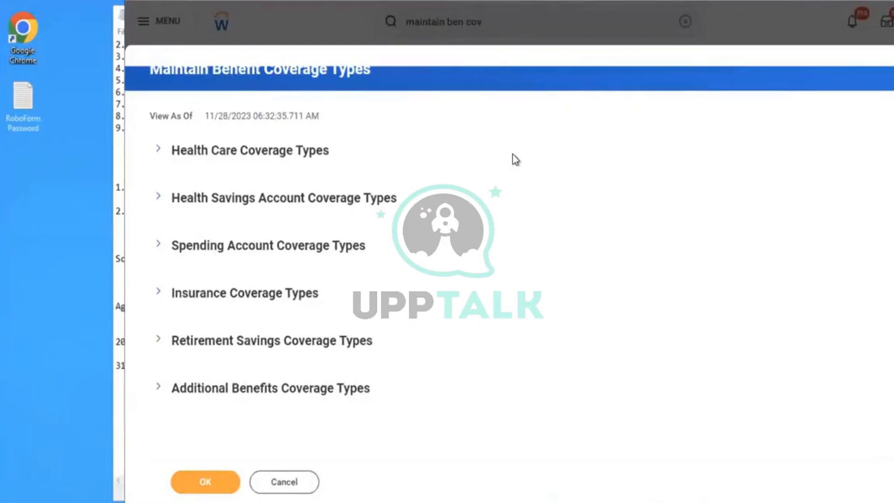
{"action": "left_click", "coordinate": [230, 156]}
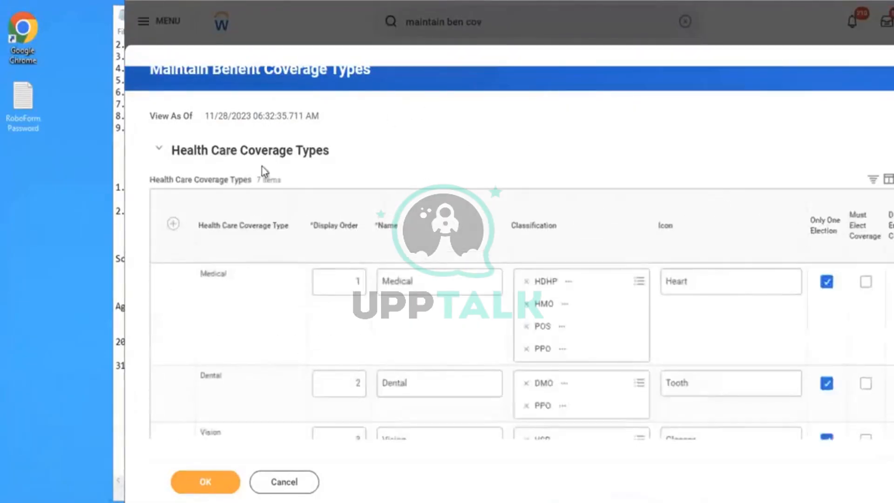
- Add a new health care coverage type row with display order 1
{"action": "left_click", "coordinate": [174, 224]}
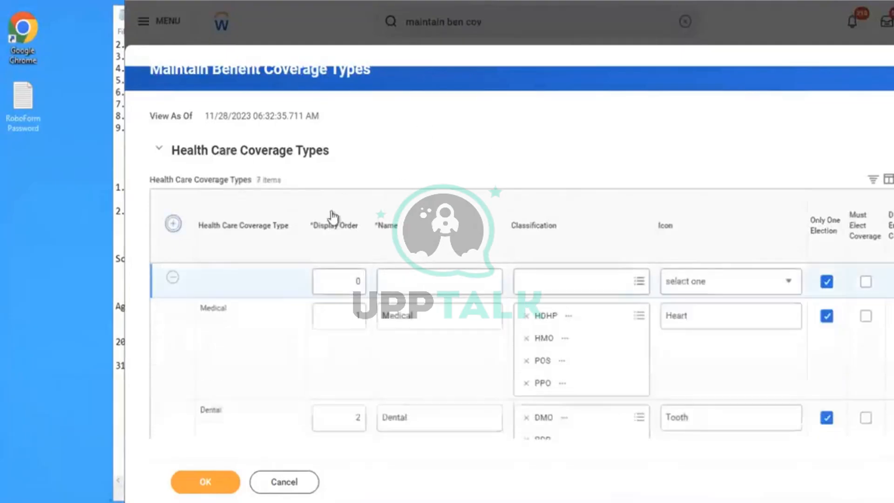
{"action": "left_click_drag", "start_coordinate": [345, 281], "coordinate": [446, 314]}
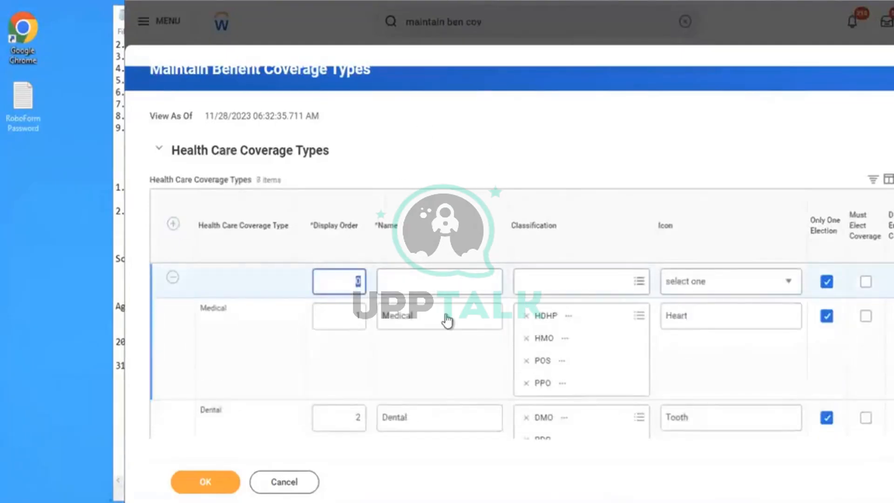
{"action": "key", "text": "BackSpace"}
{"action": "type", "text": "1"}
- Name the new health care coverage type "AMD Medical"
{"action": "left_click", "coordinate": [414, 283]}
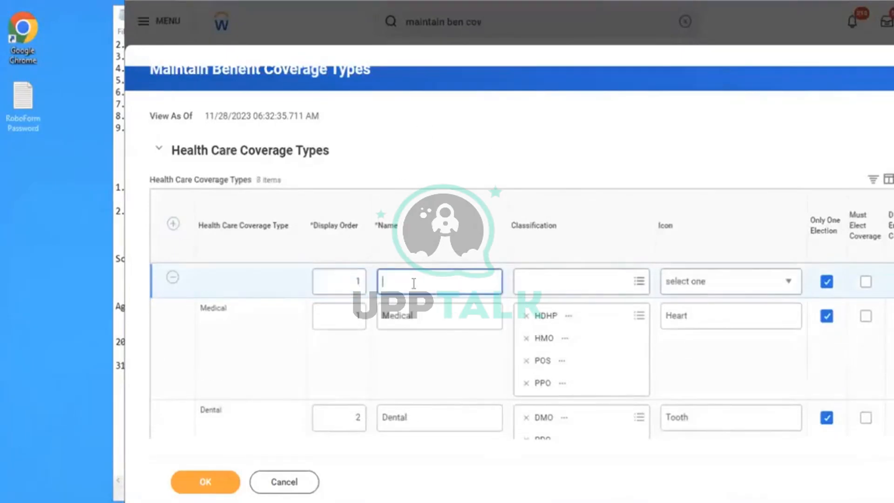
{"action": "type", "text": "Me"}
{"action": "key", "text": "BackSpace"}
{"action": "key", "text": "BackSpace"}
{"action": "type", "text": "BRT M"}
{"action": "key", "text": "BackSpace"}
{"action": "type", "text": "M"}
{"action": "key", "text": "BackSpace"}
{"action": "key", "text": "BackSpace"}
{"action": "key", "text": "BackSpace"}
{"action": "key", "text": "BackSpace"}
{"action": "key", "text": "BackSpace"}
{"action": "type", "text": "AMD"}
{"action": "mouse_move", "coordinate": [417, 502]}
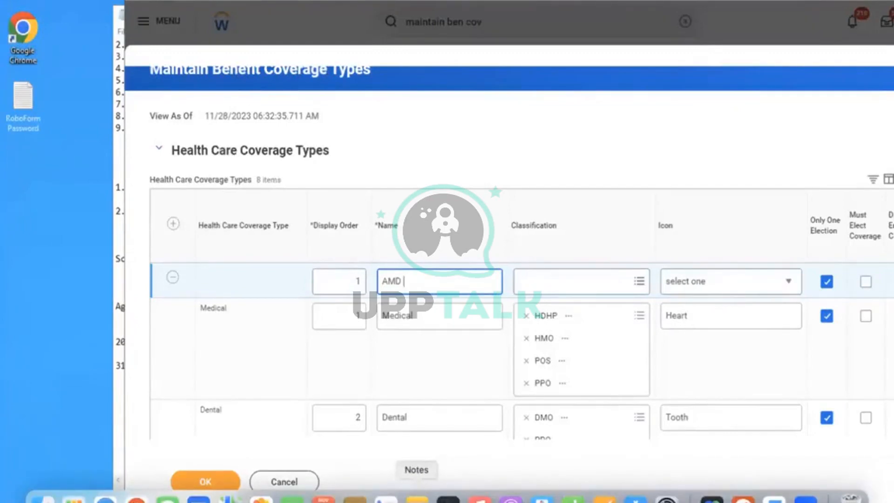
{"action": "type", "text": "Medical"}
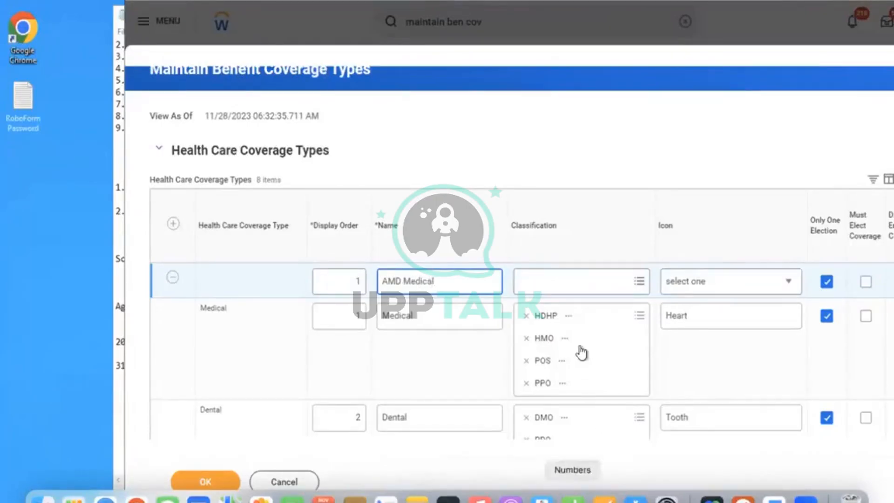
- Assign the PPO, VSP and HMO classifications to the AMD Medical coverage type
{"action": "left_click", "coordinate": [559, 283]}
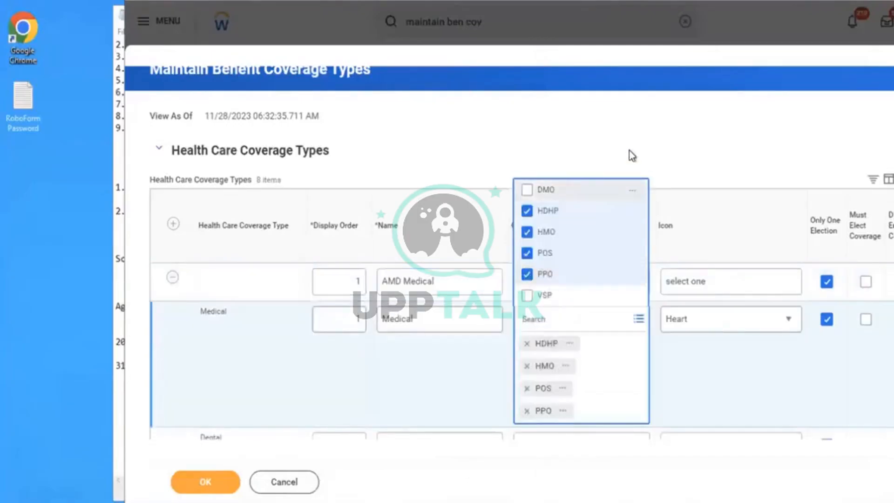
{"action": "left_click", "coordinate": [650, 139]}
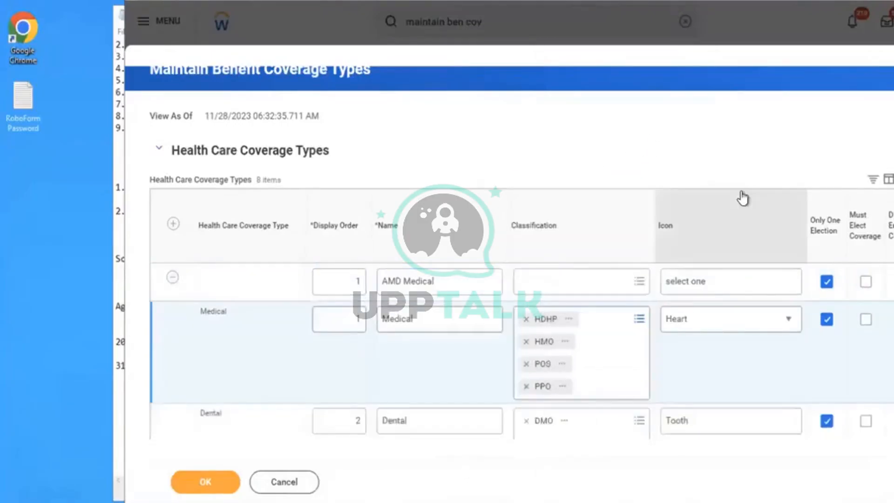
{"action": "left_click", "coordinate": [585, 281]}
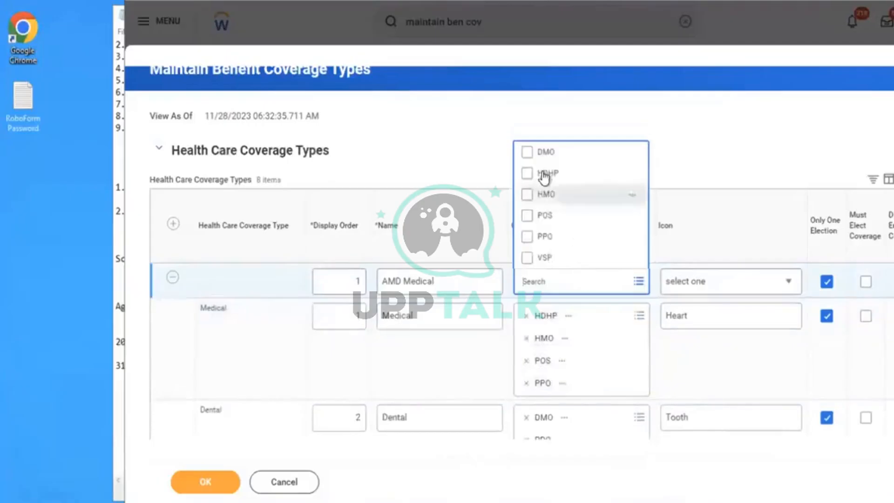
{"action": "left_click", "coordinate": [545, 238]}
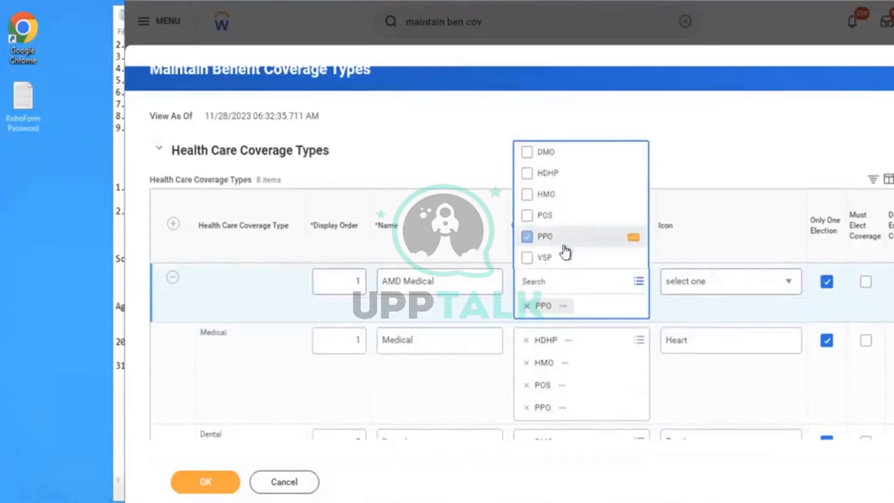
{"action": "left_click", "coordinate": [543, 258]}
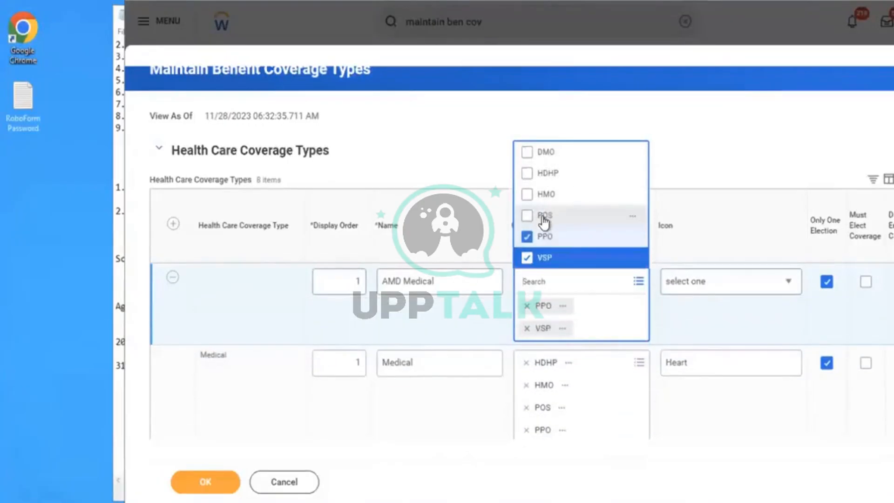
{"action": "left_click", "coordinate": [527, 195]}
{"action": "left_click", "coordinate": [679, 120]}
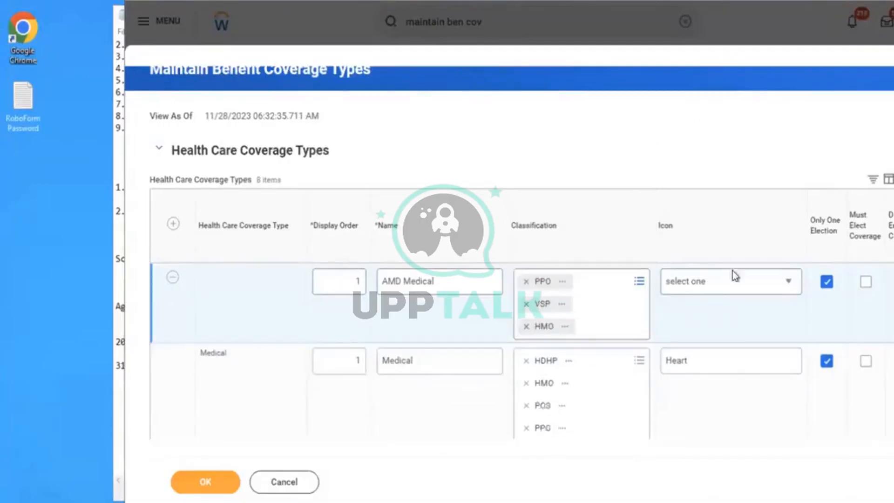
- Choose the Heart icon for the AMD Medical coverage type
{"action": "left_click", "coordinate": [708, 285]}
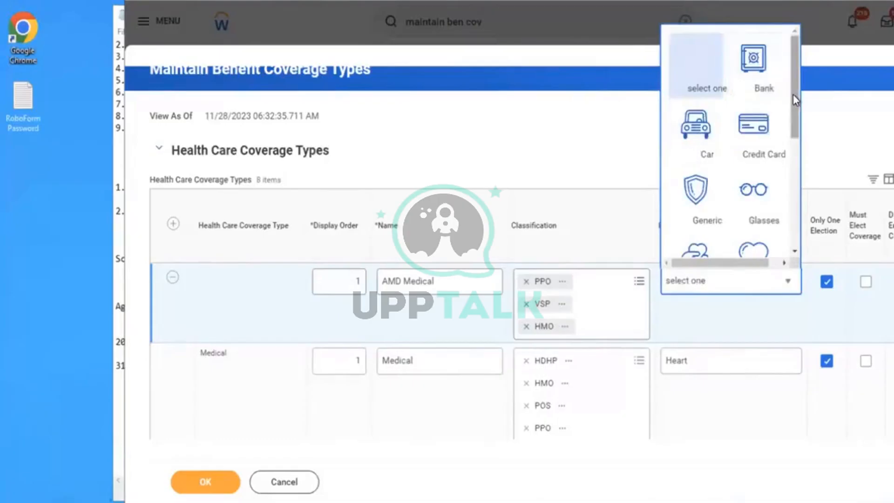
{"action": "left_click_drag", "start_coordinate": [793, 94], "coordinate": [795, 140]}
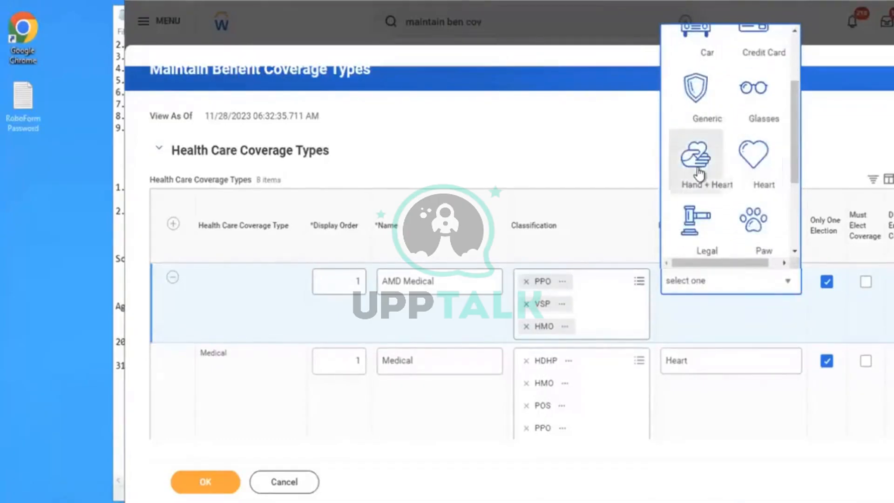
{"action": "left_click", "coordinate": [751, 160]}
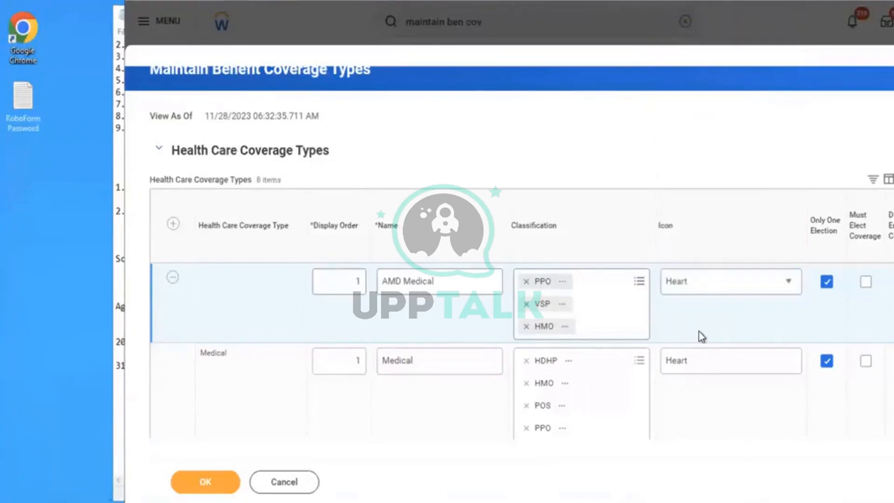
- Flag the AMD Medical coverage type as Medical and save the benefit coverage types
{"action": "scroll", "coordinate": [702, 336], "scroll_direction": "right", "scroll_amount": 6}
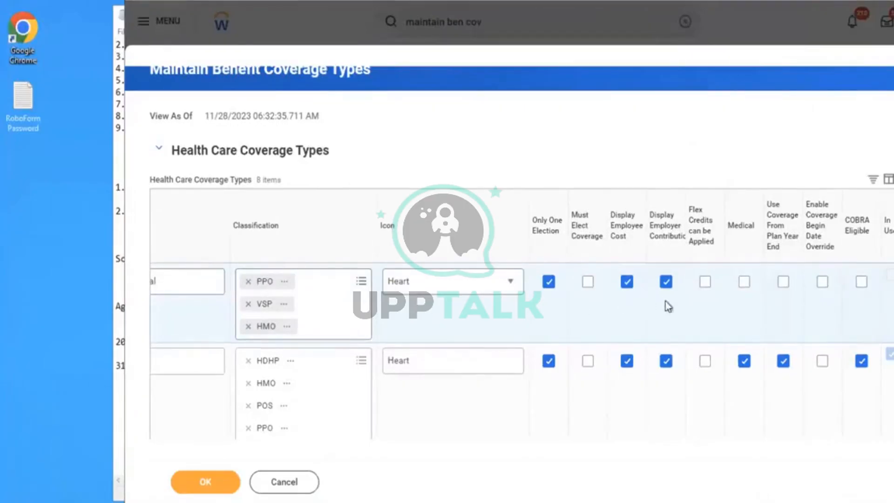
{"action": "left_click", "coordinate": [745, 282]}
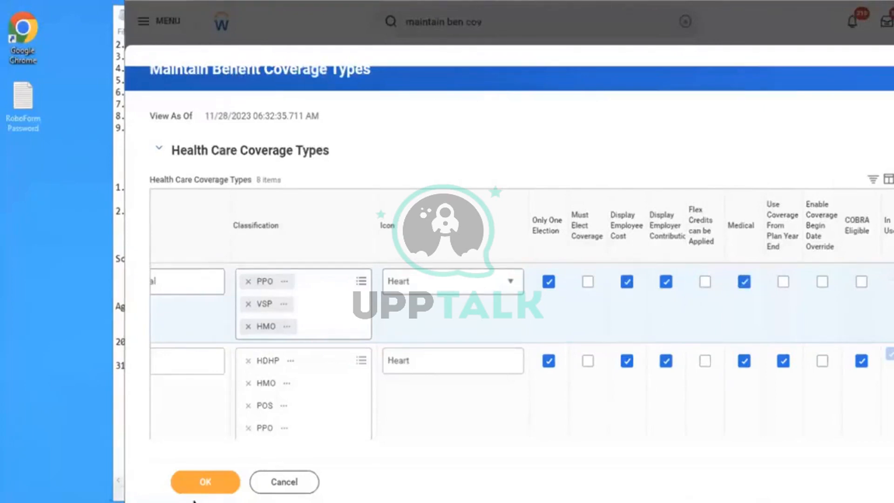
{"action": "left_click", "coordinate": [206, 486]}
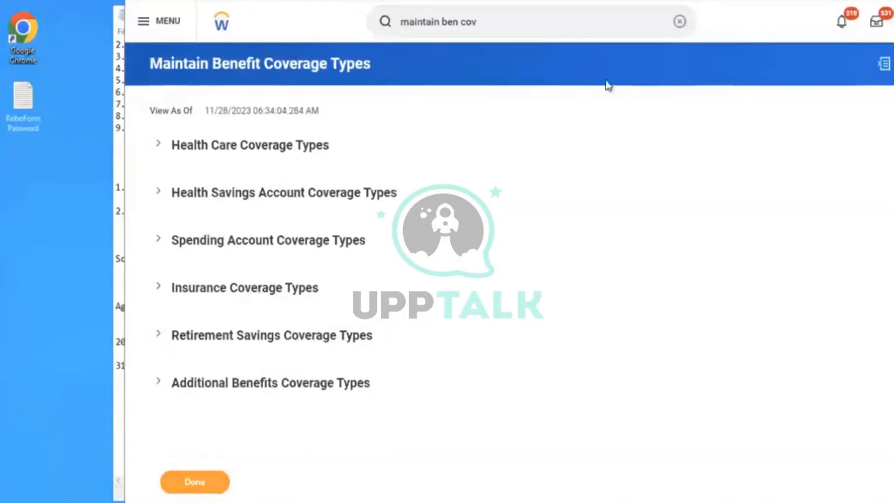
- Search for "create ben plan" and open the Create Benefit Plan task
{"action": "left_click", "coordinate": [673, 23]}
{"action": "type", "text": "cre"}
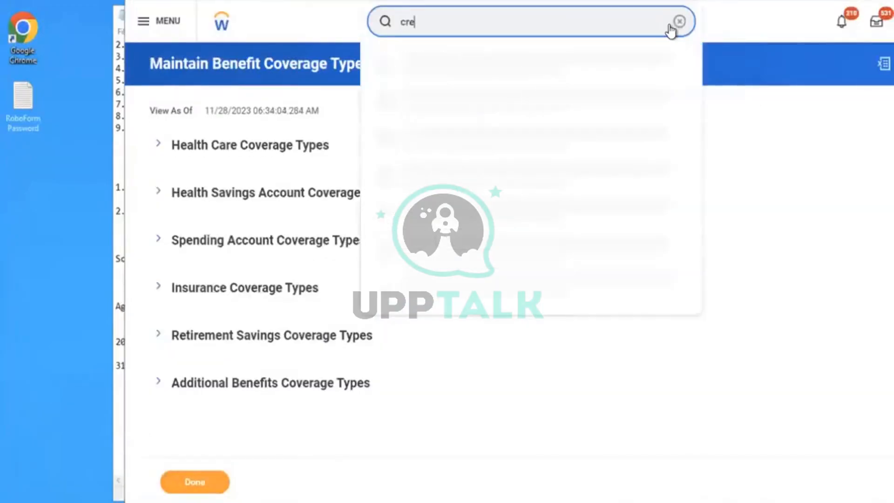
{"action": "type", "text": "ate ben plan"}
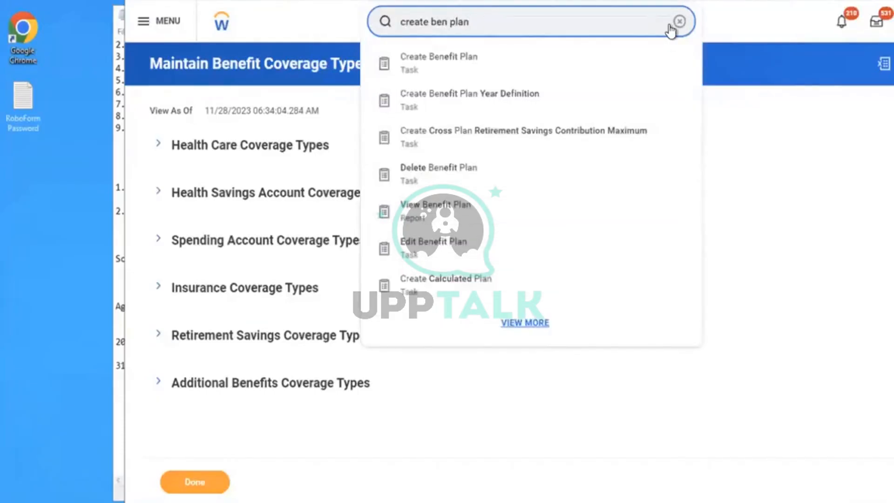
{"action": "left_click", "coordinate": [475, 64]}
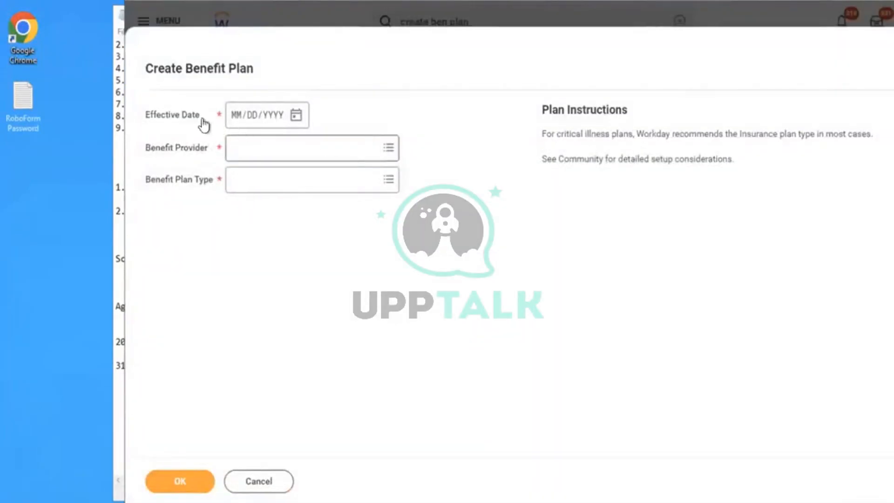
- Set the new benefit plan's effective date to 01/01/2023 and its benefit provider to Met Life - AMD
{"action": "left_click", "coordinate": [238, 116]}
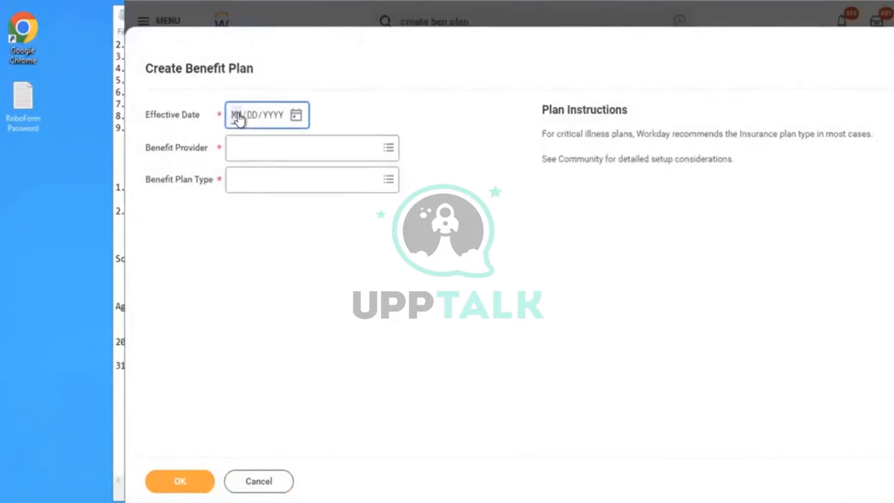
{"action": "type", "text": "01/01/2023"}
{"action": "left_click", "coordinate": [261, 166]}
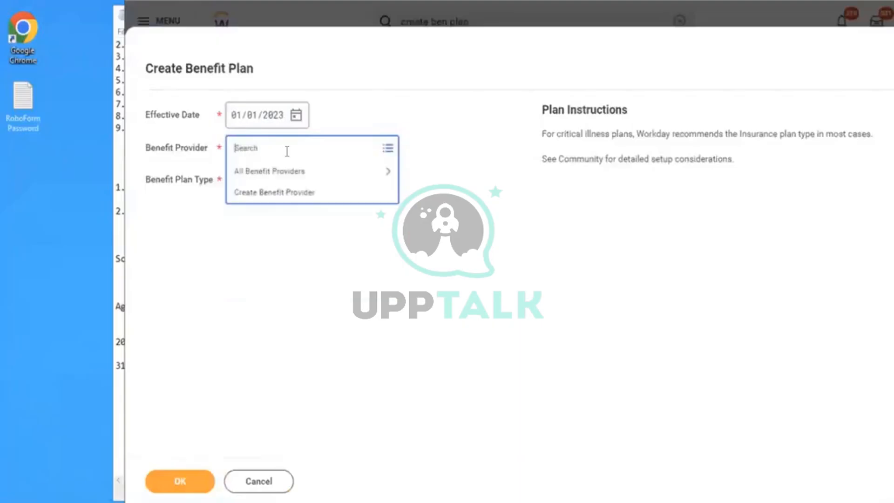
{"action": "type", "text": "met"}
{"action": "key", "text": "Return"}
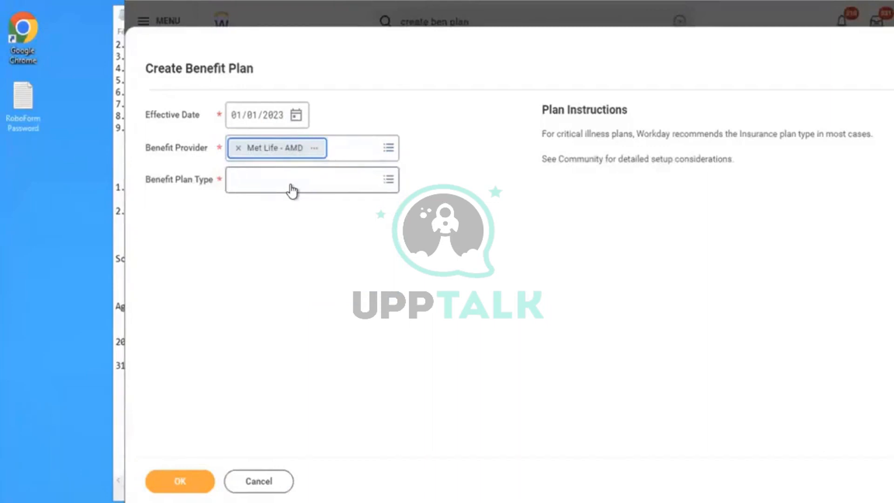
- Set the benefit plan type to Health Care Coverage Plan with the Flat Rate health care rate type, and continue to the plan details
{"action": "left_click", "coordinate": [291, 186]}
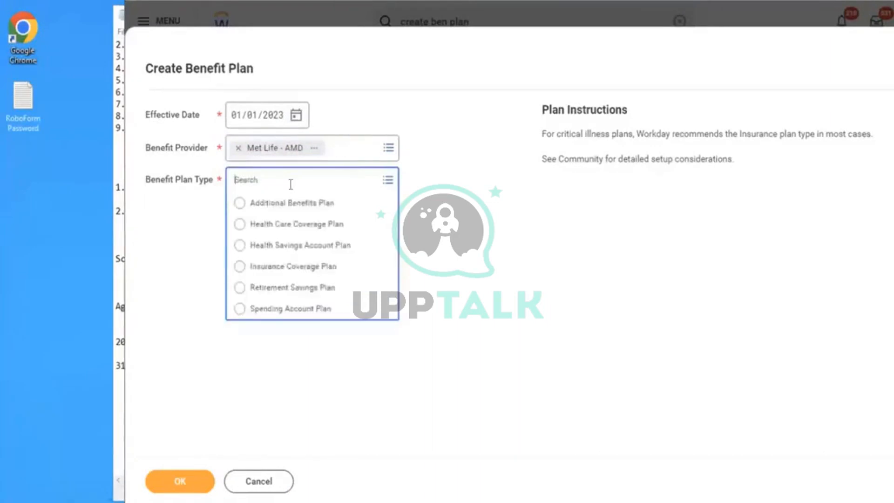
{"action": "left_click", "coordinate": [268, 231]}
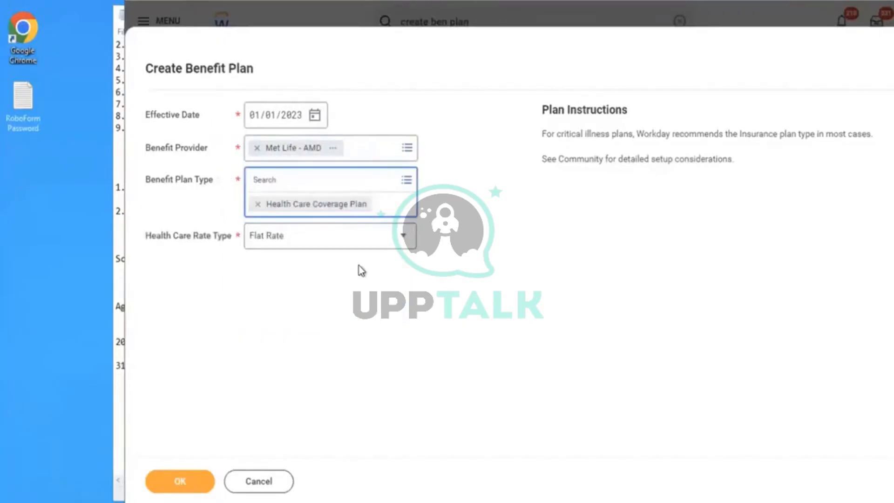
{"action": "left_click", "coordinate": [298, 237]}
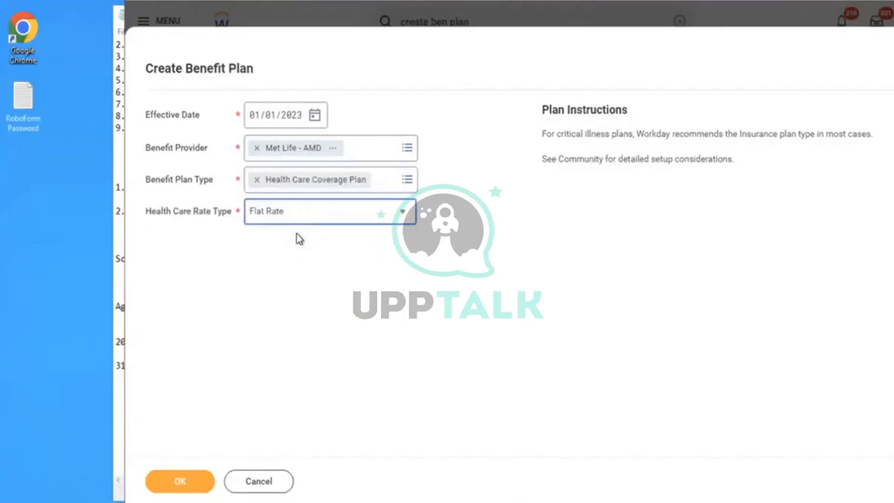
{"action": "left_click", "coordinate": [276, 217]}
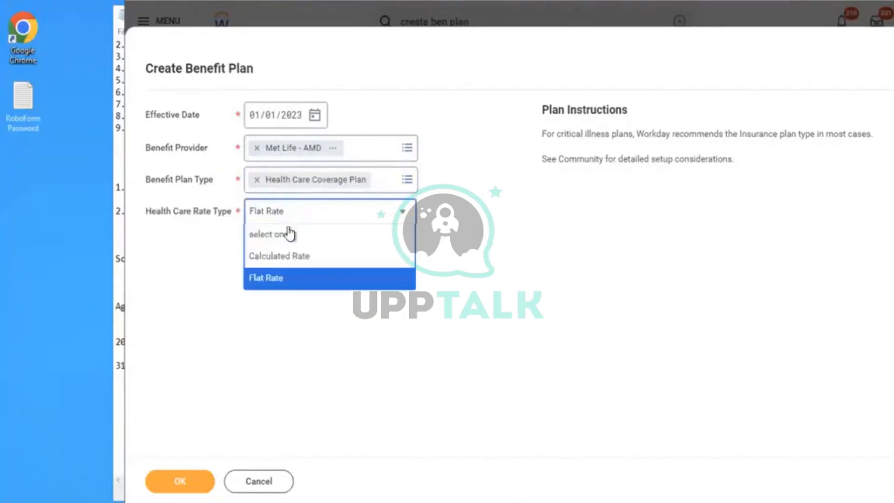
{"action": "left_click", "coordinate": [268, 277]}
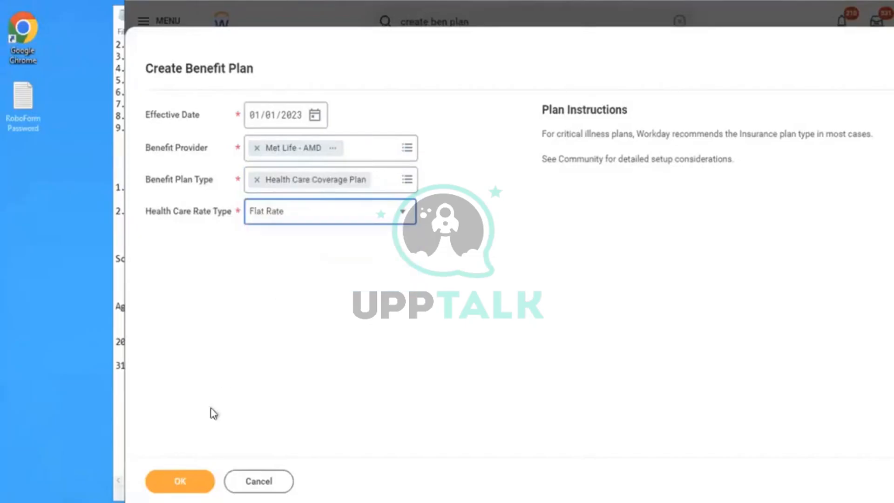
{"action": "left_click", "coordinate": [173, 477]}
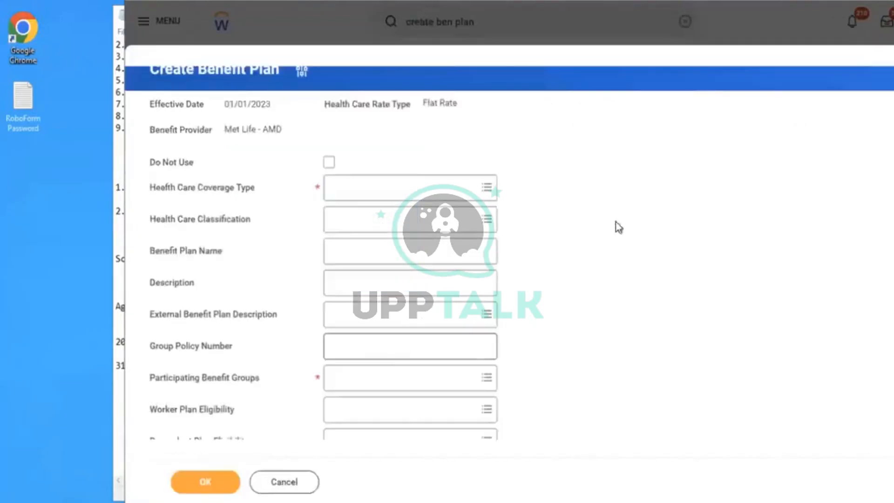
- Set the plan's health care coverage type to AMD Medical and its health care classification to HMO
{"action": "left_click", "coordinate": [372, 189]}
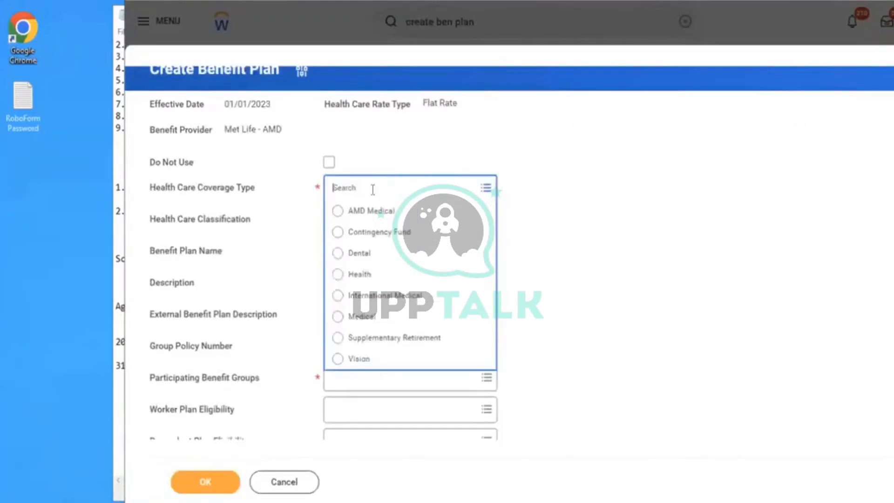
{"action": "left_click", "coordinate": [366, 212]}
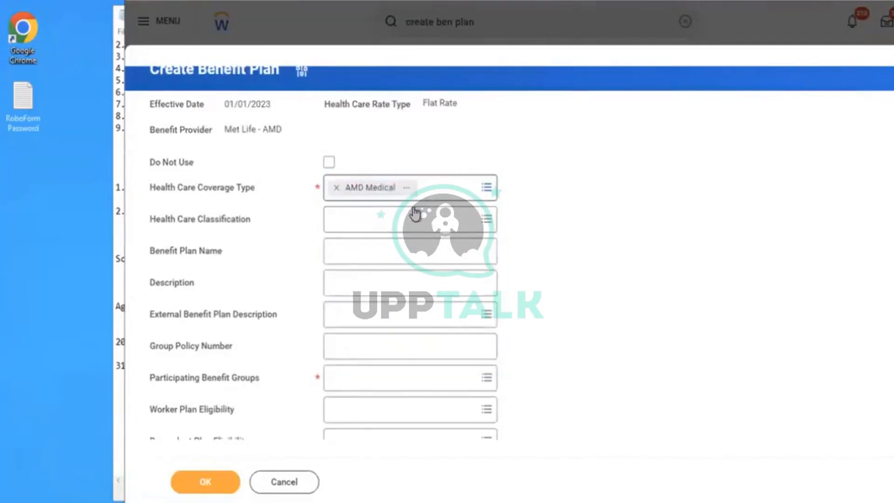
{"action": "left_click", "coordinate": [361, 219]}
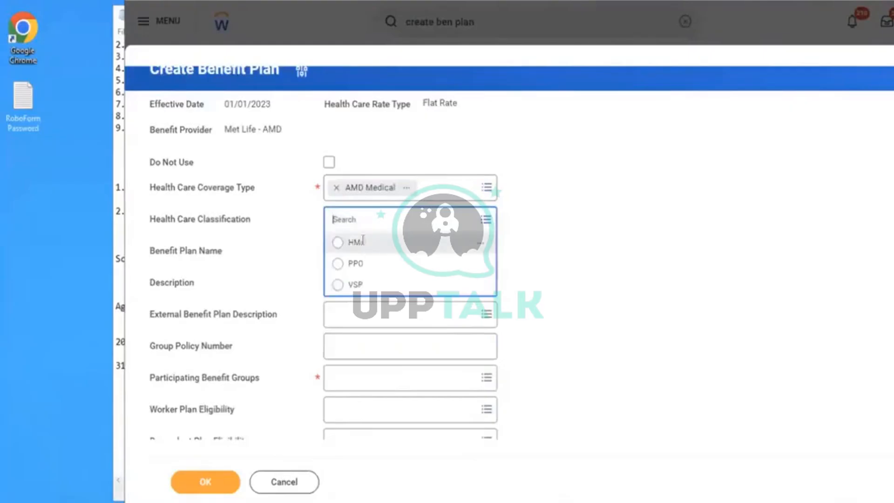
{"action": "left_click", "coordinate": [363, 241]}
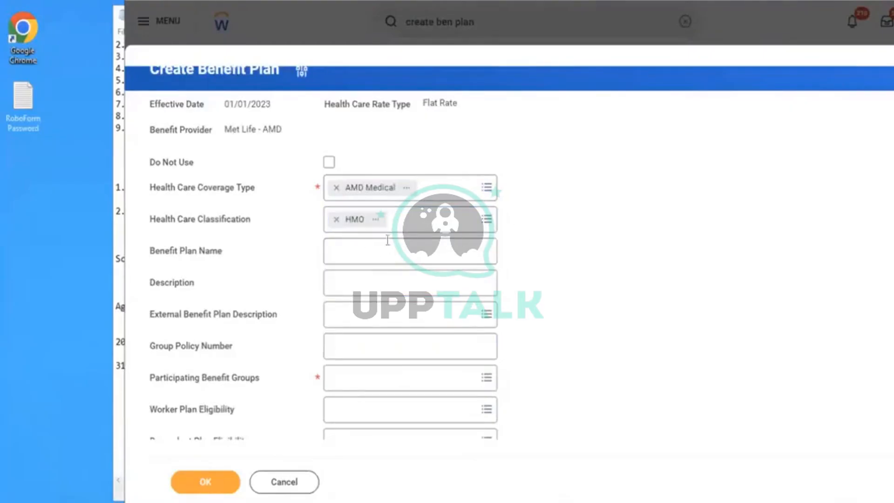
- Change the plan's health care classification to PPO
{"action": "left_click", "coordinate": [361, 243]}
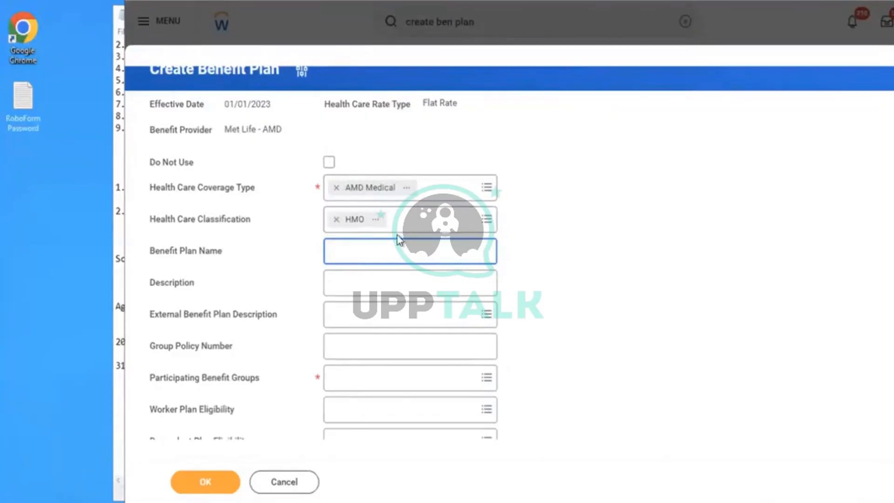
{"action": "left_click", "coordinate": [586, 192]}
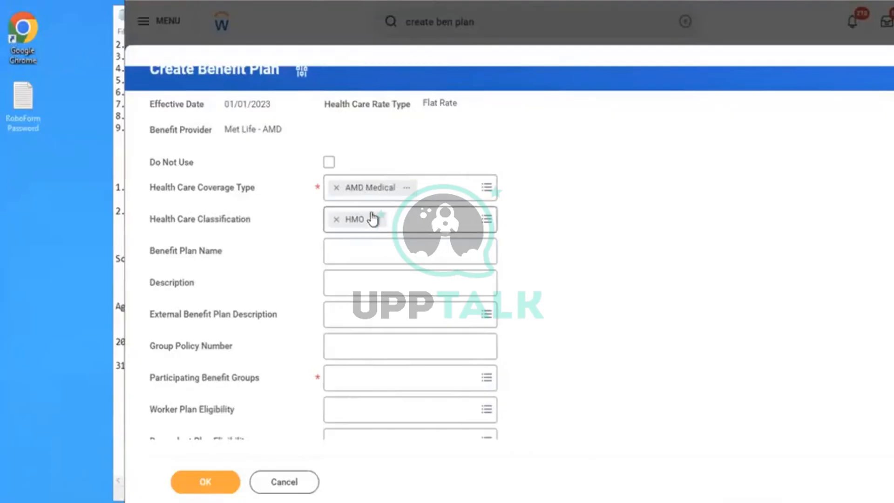
{"action": "left_click", "coordinate": [426, 223]}
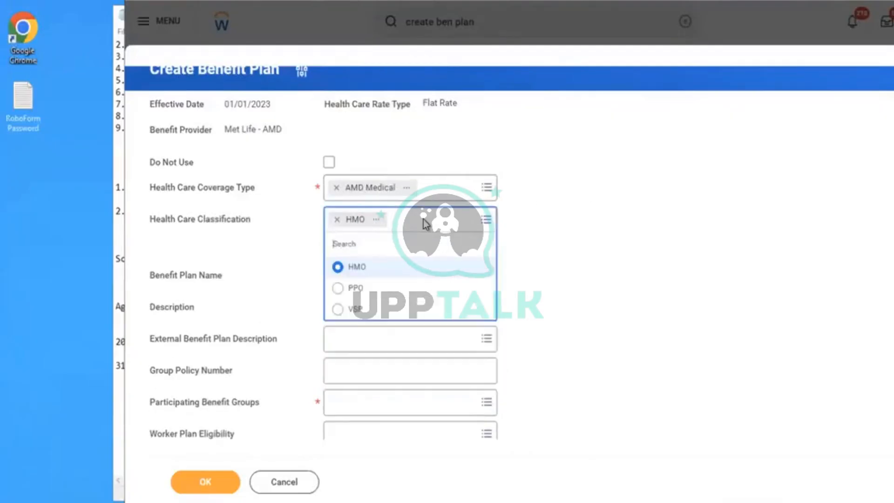
{"action": "left_click", "coordinate": [365, 288]}
{"action": "left_click", "coordinate": [399, 224]}
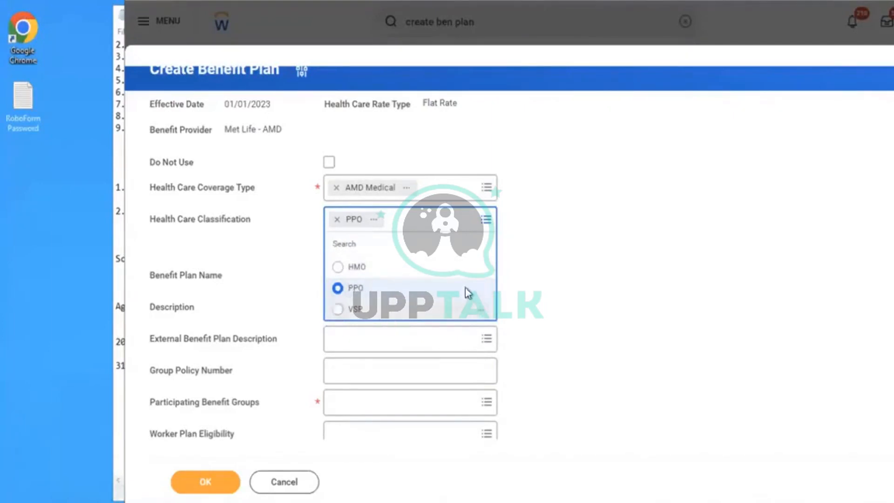
{"action": "left_click", "coordinate": [620, 208]}
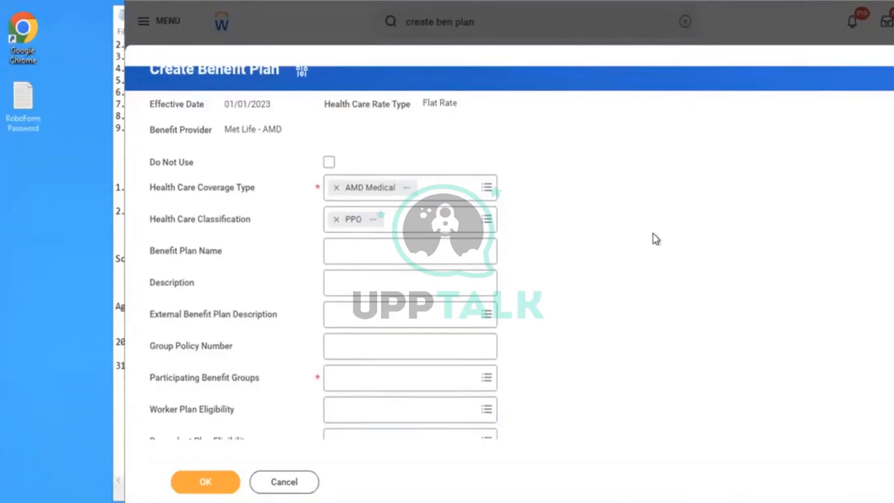
{"action": "scroll", "coordinate": [653, 234], "scroll_direction": "down", "scroll_amount": 2}
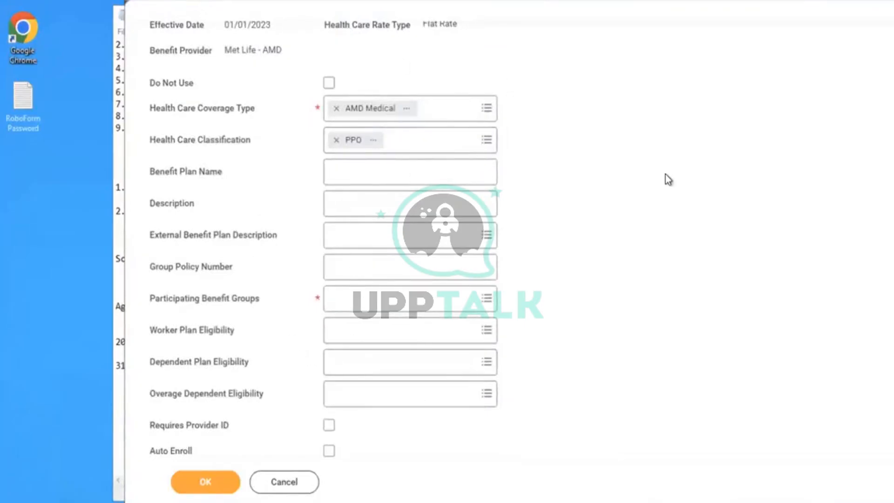
{"action": "scroll", "coordinate": [669, 180], "scroll_direction": "down", "scroll_amount": 1}
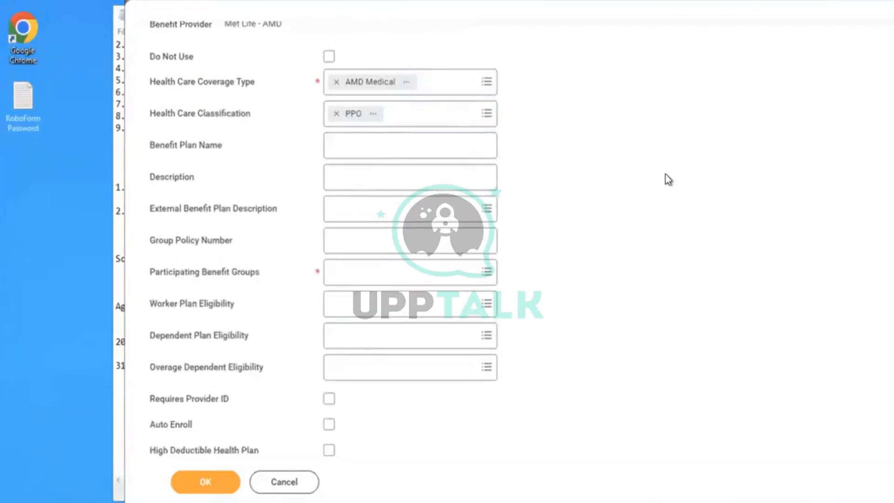
- Set the plan's participating benefit group to Active Employees in U.S. - Salaried
{"action": "scroll", "coordinate": [669, 180], "scroll_direction": "down", "scroll_amount": 1}
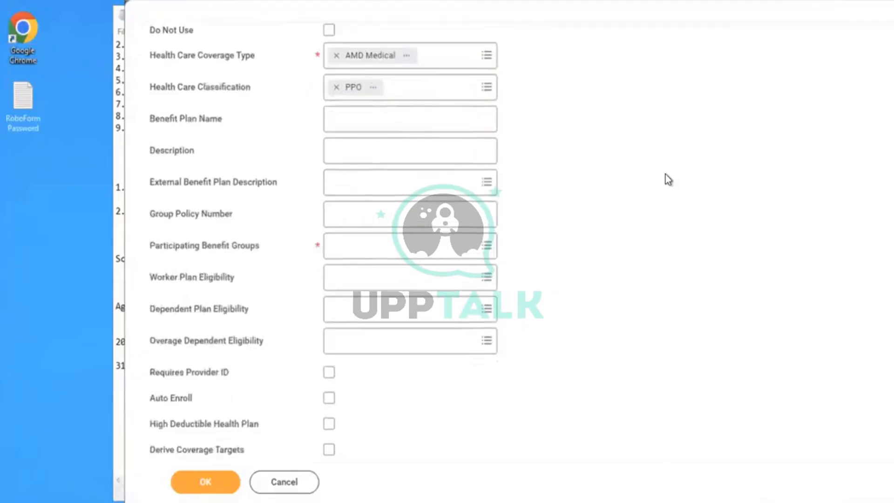
{"action": "left_click", "coordinate": [375, 130]}
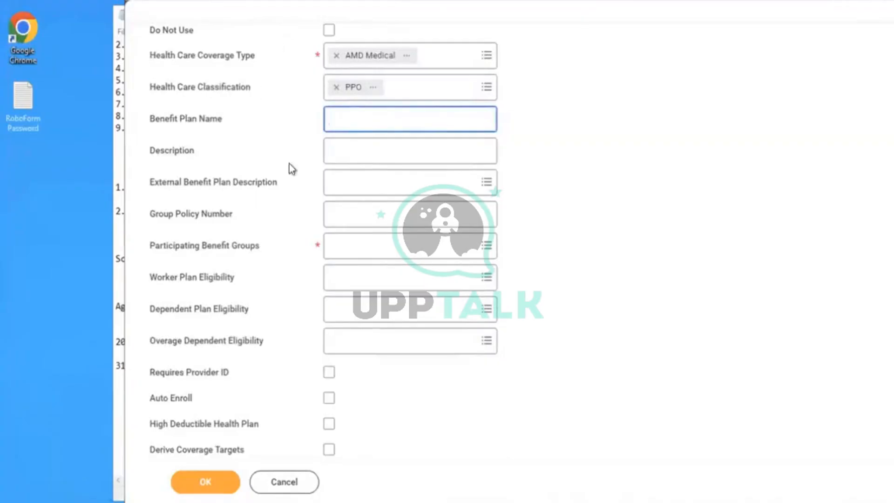
{"action": "left_click", "coordinate": [383, 246]}
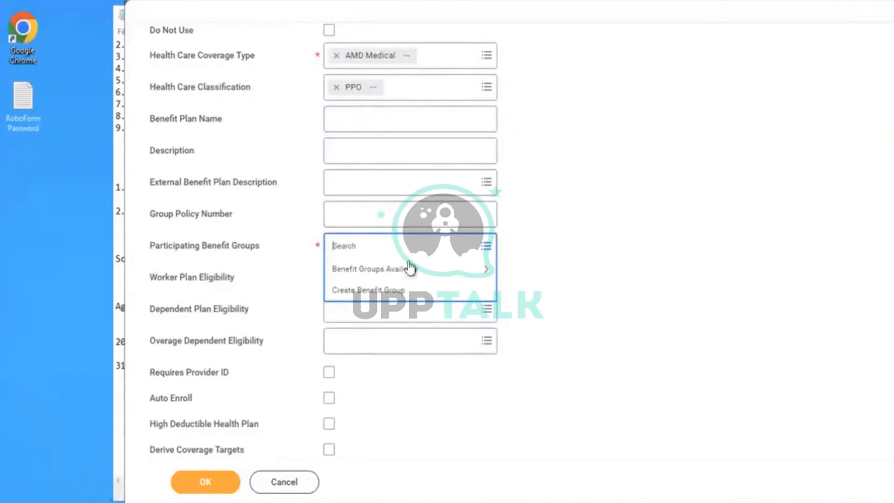
{"action": "left_click", "coordinate": [399, 272]}
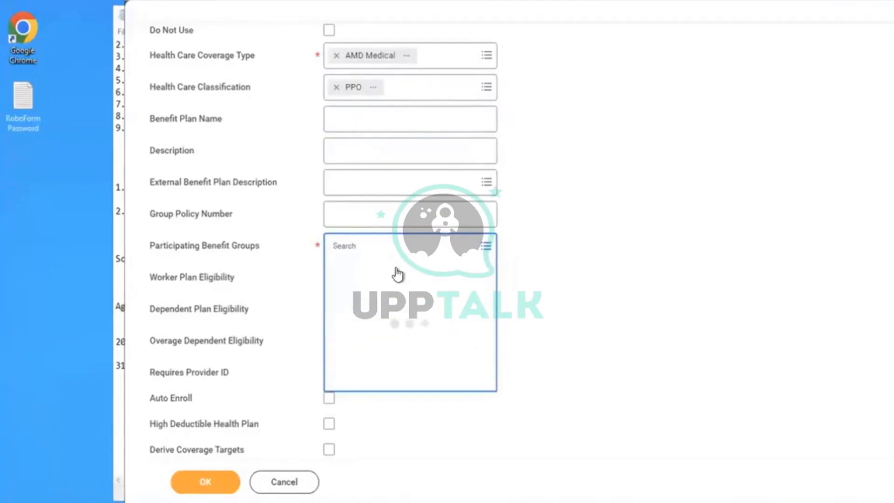
{"action": "key", "text": "Down"}
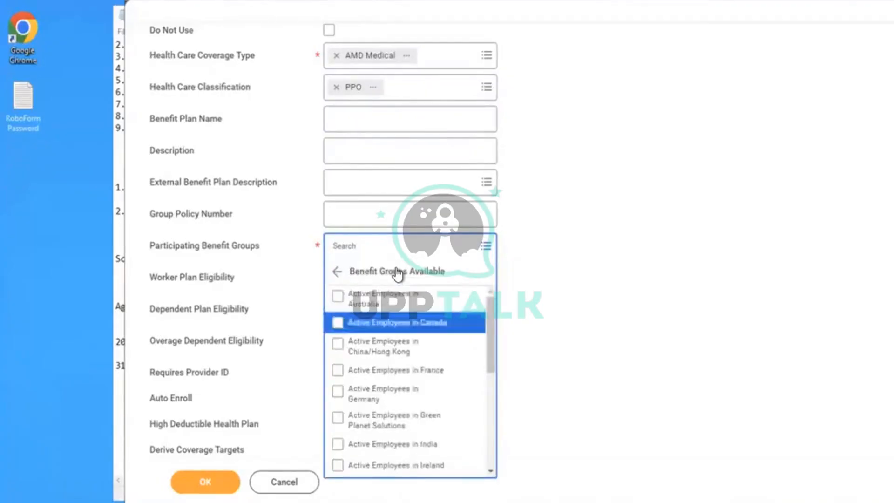
{"action": "key", "text": "Down"}
{"action": "key", "text": "Down"}
{"action": "key", "text": "Down"}
{"action": "key", "text": "Down"}
{"action": "key", "text": "Down"}
{"action": "key", "text": "Down"}
{"action": "key", "text": "Down"}
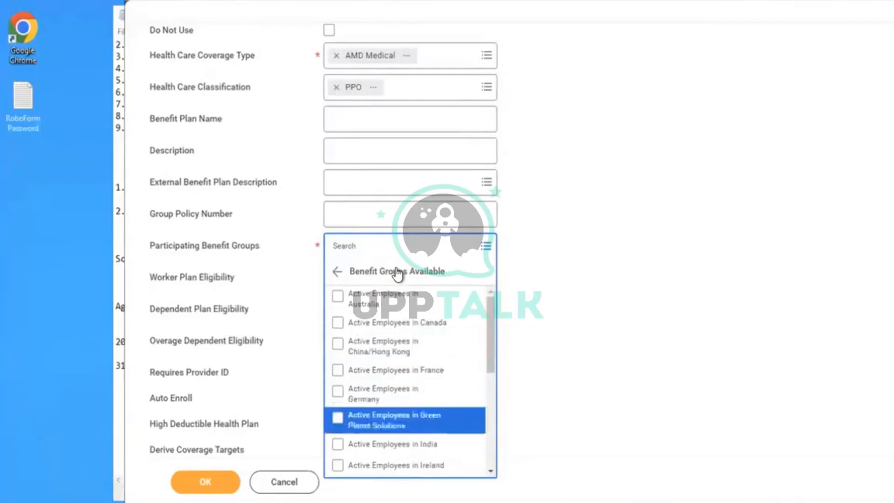
{"action": "key", "text": "Down"}
{"action": "key", "text": "Down"}
{"action": "key", "text": "Down"}
{"action": "key", "text": "Down"}
{"action": "key", "text": "Down"}
{"action": "key", "text": "Down"}
{"action": "key", "text": "Down"}
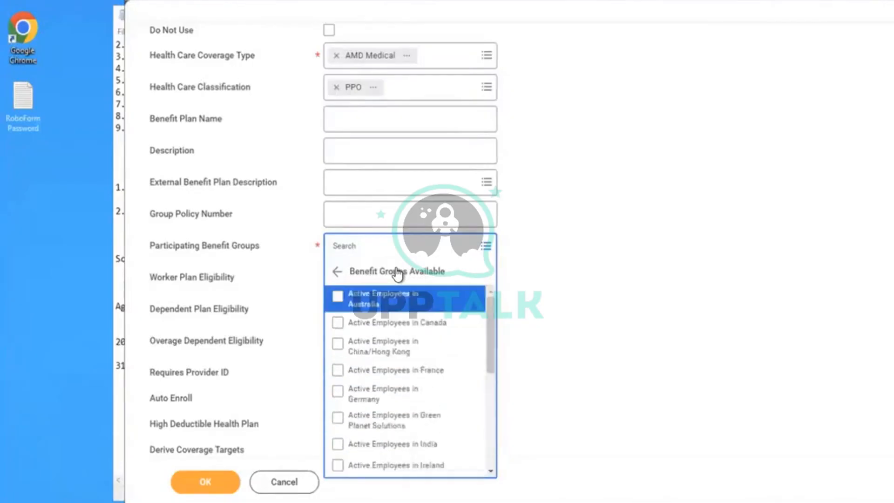
{"action": "key", "text": "Down"}
{"action": "key", "text": "Down"}
{"action": "key", "text": "Up"}
{"action": "key", "text": "Up"}
{"action": "key", "text": "Up"}
{"action": "key", "text": "Up"}
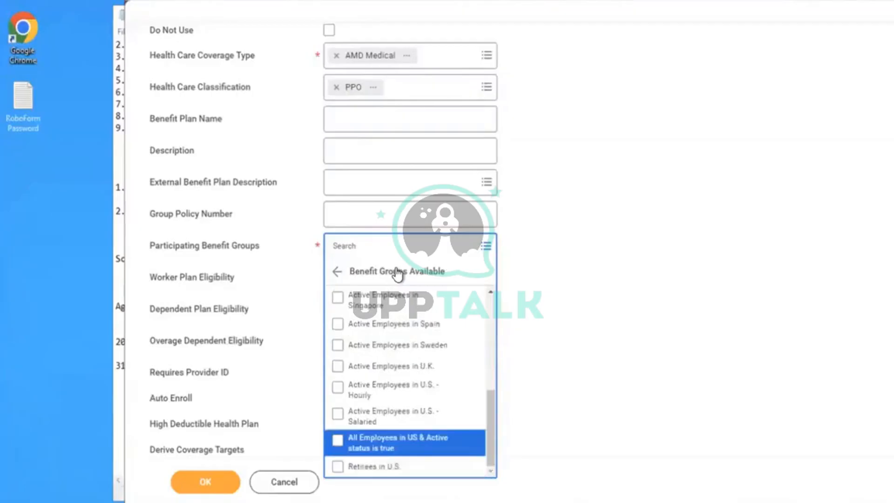
{"action": "key", "text": "Up"}
{"action": "key", "text": "Return"}
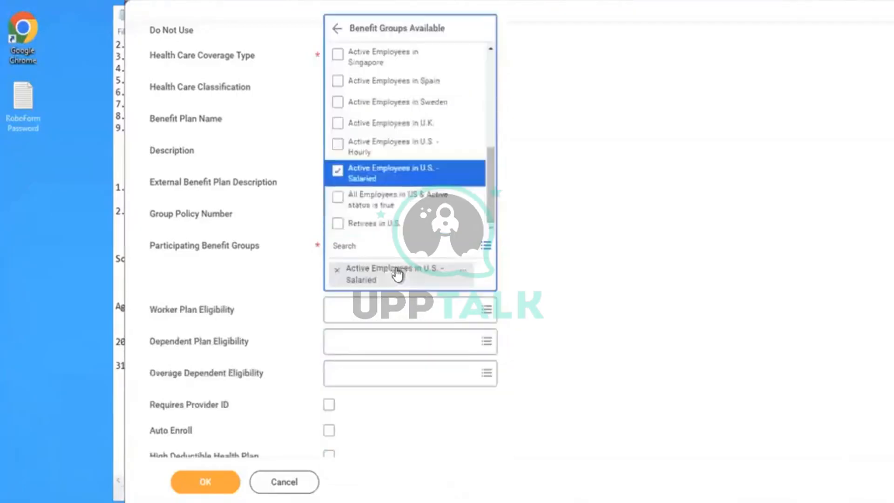
{"action": "left_click", "coordinate": [645, 247]}
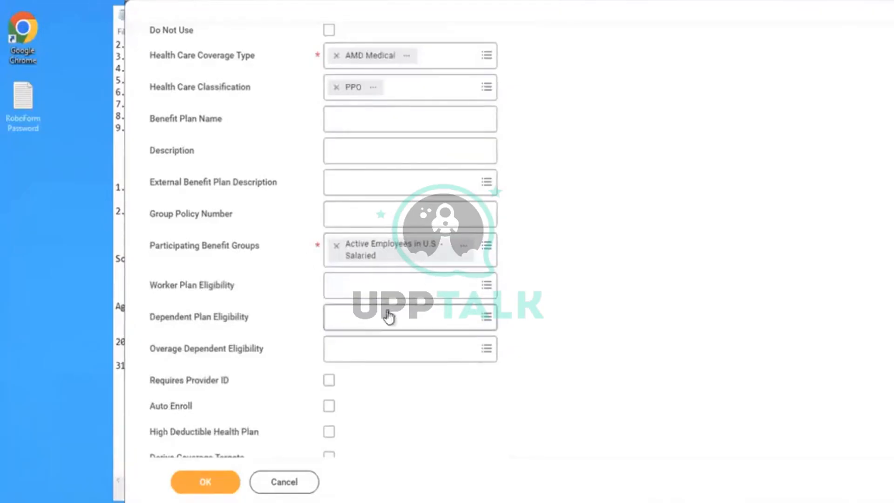
- Start the Create Benefit Eligibility Rule task with the Dependent Benefit Eligibility Rule type
{"action": "mouse_move", "coordinate": [357, 344]}
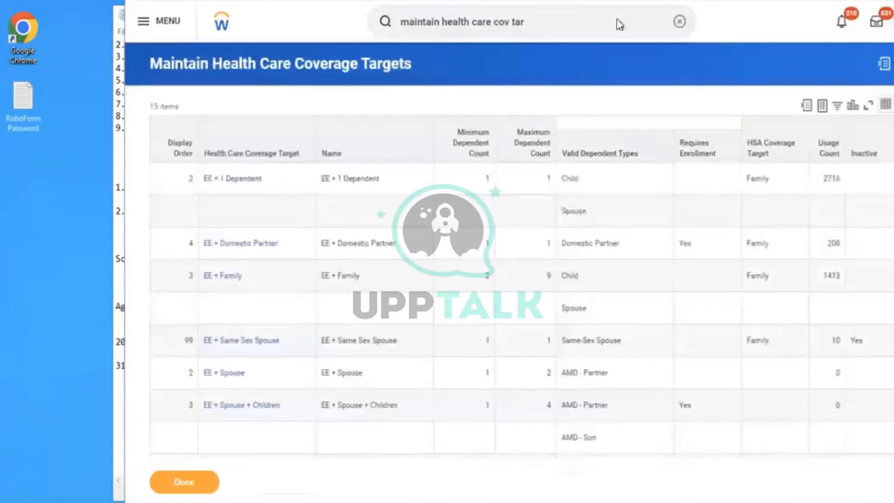
{"action": "left_click", "coordinate": [676, 21]}
{"action": "type", "text": "c"}
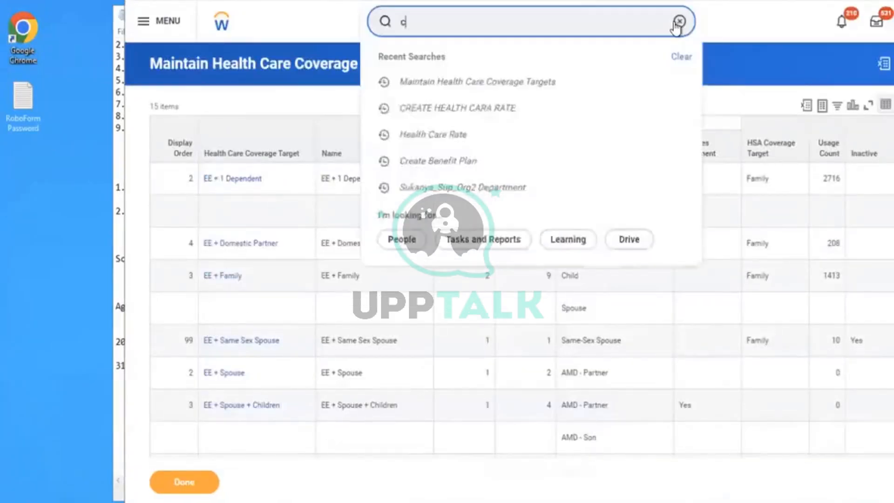
{"action": "type", "text": "reat ben eli"}
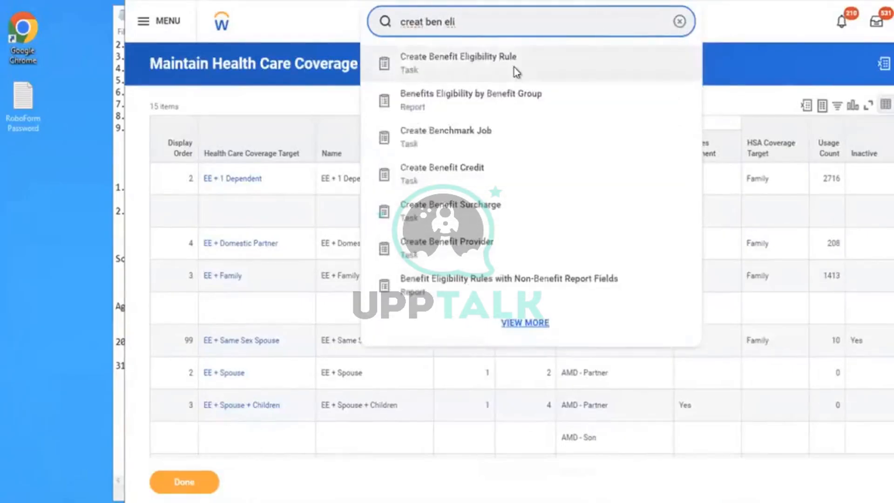
{"action": "left_click", "coordinate": [514, 68]}
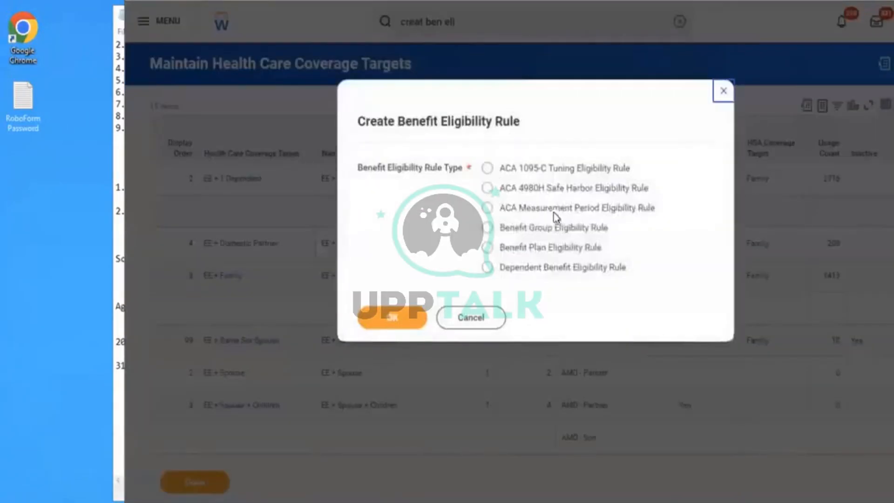
{"action": "left_click", "coordinate": [489, 269]}
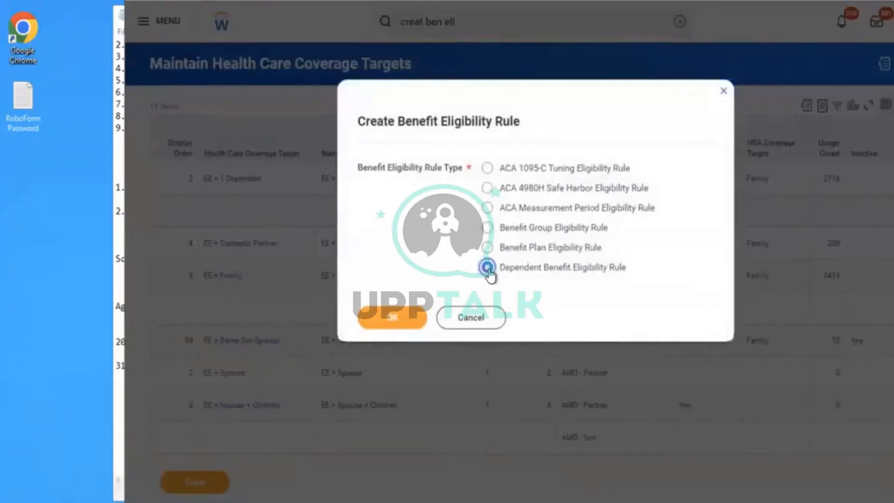
{"action": "left_click", "coordinate": [381, 329]}
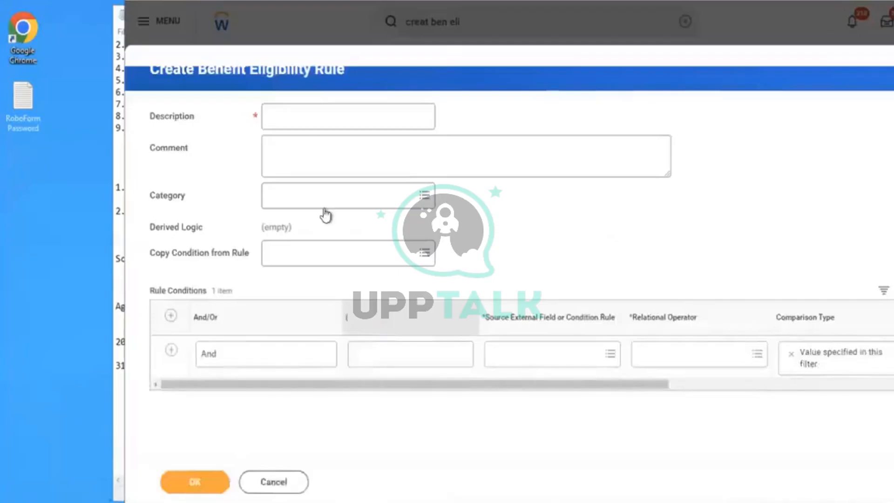
- Enter "Dependents = Spouse, Child(Son/Daughter)" as the eligibility rule's description
{"action": "left_click", "coordinate": [298, 117]}
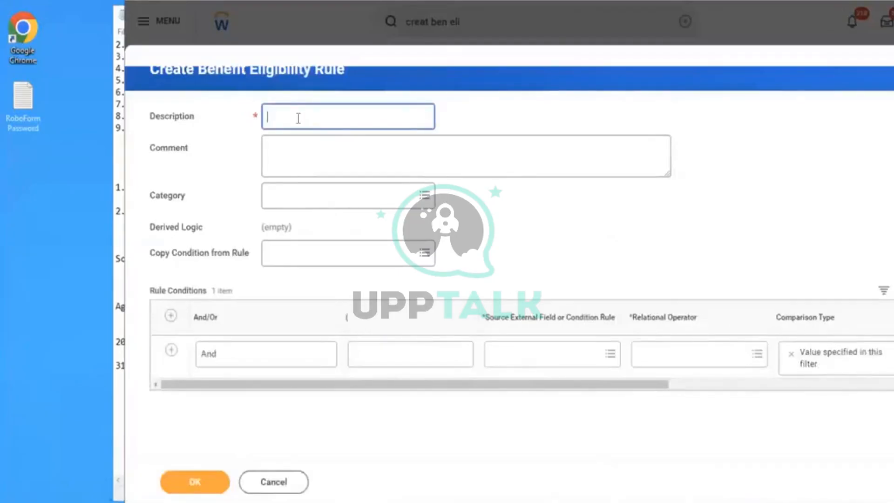
{"action": "type", "text": "Relationshi"}
{"action": "key", "text": "BackSpace"}
{"action": "key", "text": "BackSpace"}
{"action": "key", "text": "BackSpace"}
{"action": "key", "text": "BackSpace"}
{"action": "key", "text": "BackSpace"}
{"action": "key", "text": "BackSpace"}
{"action": "key", "text": "BackSpace"}
{"action": "key", "text": "BackSpace"}
{"action": "key", "text": "BackSpace"}
{"action": "key", "text": "BackSpace"}
{"action": "key", "text": "BackSpace"}
{"action": "type", "text": "Dependent"}
{"action": "type", "text": " an"}
{"action": "type", "text": " Spouse"}
{"action": "type", "text": ", Child"}
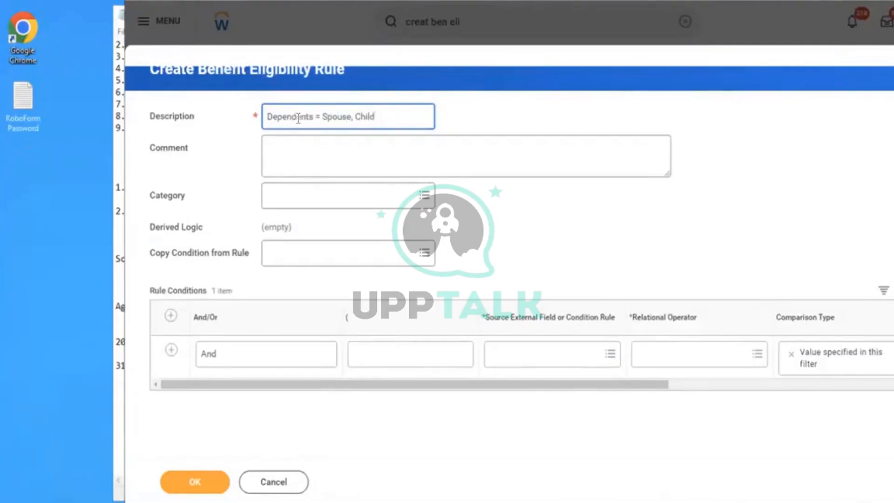
{"action": "type", "text": "(Soo"}
{"action": "key", "text": "BackSpace"}
{"action": "type", "text": "n/Daughter)"}
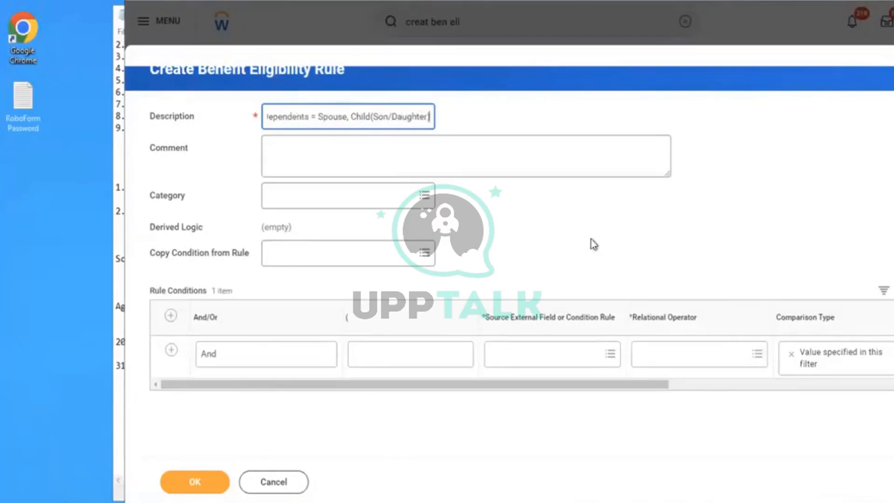
- Add the prefix "AMD" at the beginning of the rule's description
{"action": "left_click", "coordinate": [367, 117]}
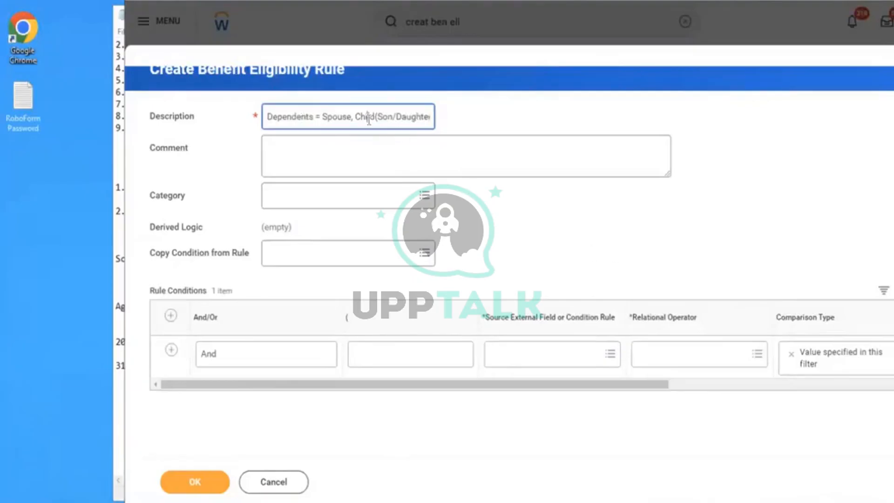
{"action": "key", "text": "Left"}
{"action": "key", "text": "Left"}
{"action": "key", "text": "Left"}
{"action": "key", "text": "Left"}
{"action": "key", "text": "Left"}
{"action": "key", "text": "Left"}
{"action": "key", "text": "Left"}
{"action": "key", "text": "Left"}
{"action": "key", "text": "Left"}
{"action": "key", "text": "Left"}
{"action": "key", "text": "Left"}
{"action": "key", "text": "Left"}
{"action": "key", "text": "Left"}
{"action": "key", "text": "Left"}
{"action": "key", "text": "Left"}
{"action": "key", "text": "Left"}
{"action": "key", "text": "Left"}
{"action": "key", "text": "Left"}
{"action": "key", "text": "Left"}
{"action": "key", "text": "Left"}
{"action": "type", "text": "AMD"}
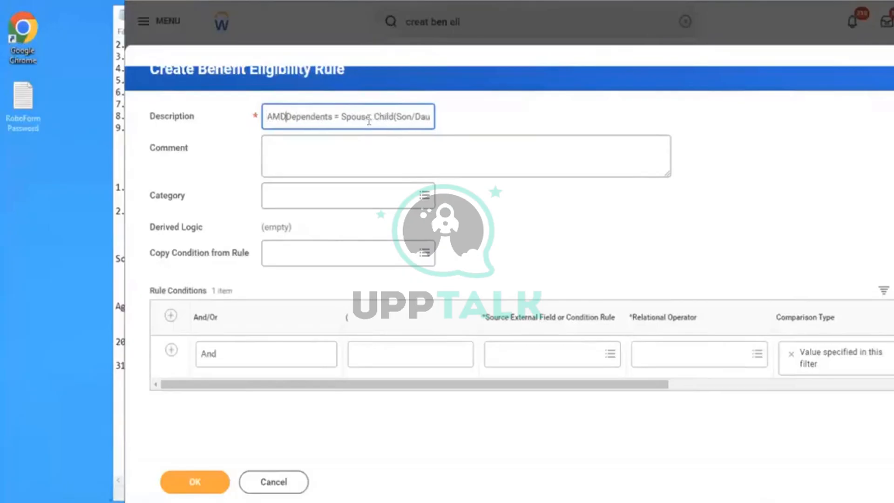
- Set the rule condition's source field to Dependent and its relational operator to "in the selection list"
{"action": "left_click", "coordinate": [542, 364]}
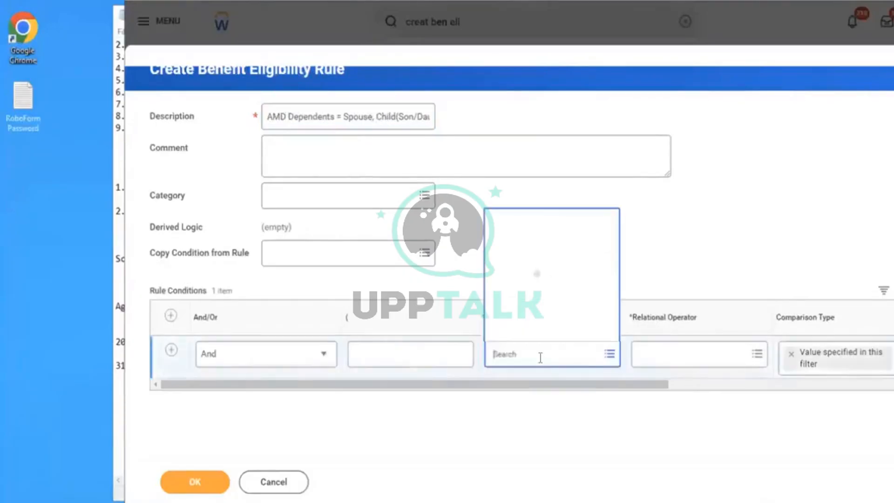
{"action": "type", "text": "depe"}
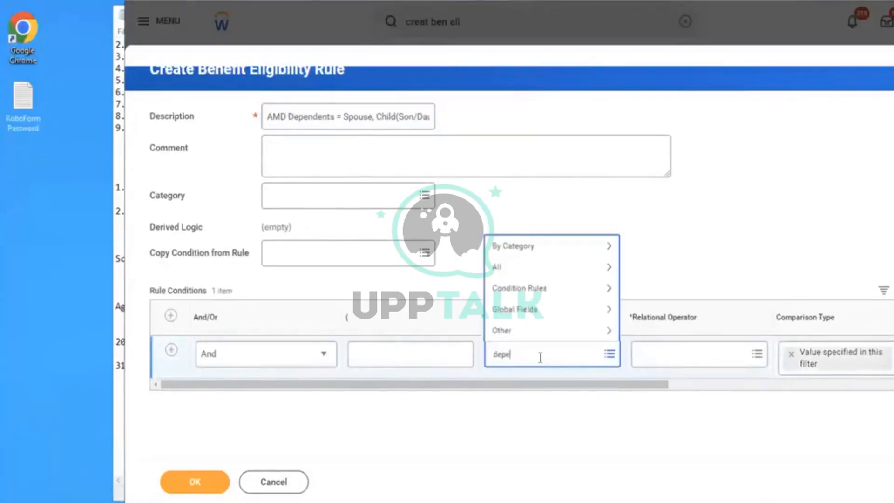
{"action": "type", "text": "ndent"}
{"action": "key", "text": "Return"}
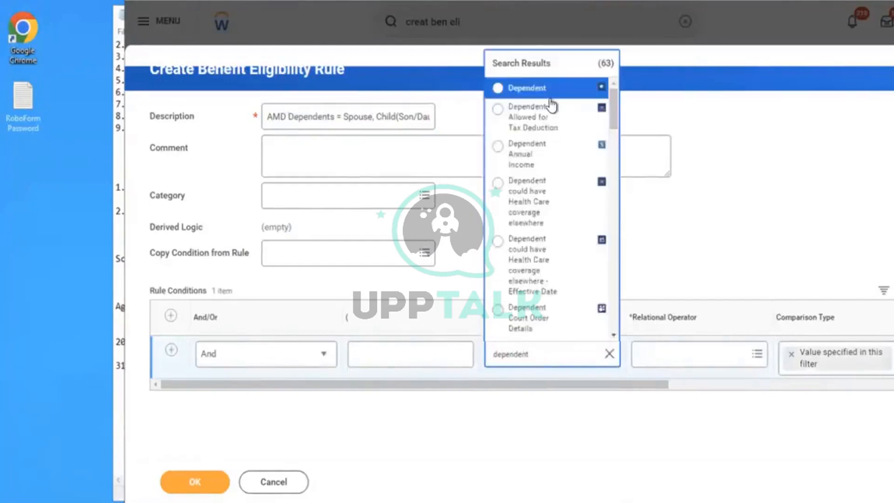
{"action": "left_click", "coordinate": [690, 347]}
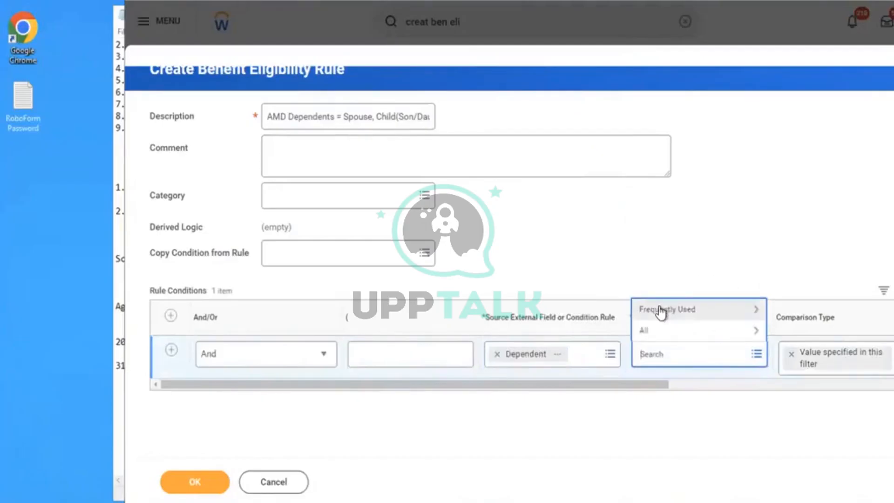
{"action": "left_click", "coordinate": [675, 310]}
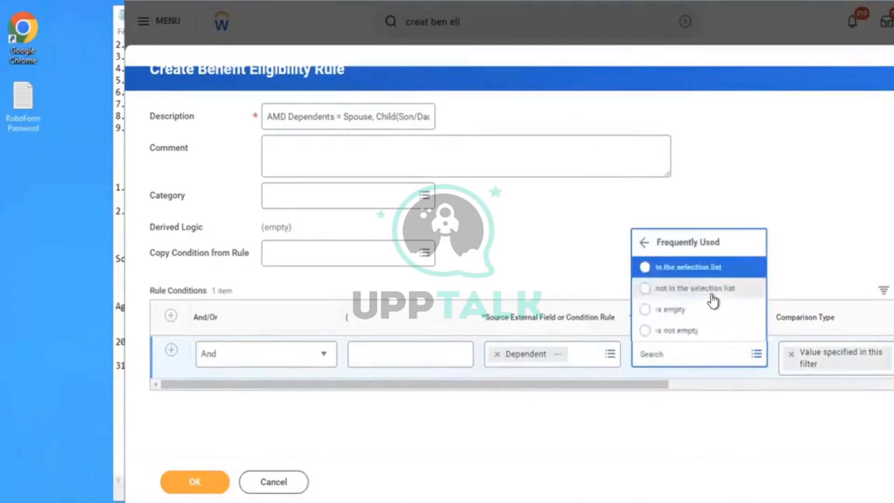
{"action": "left_click", "coordinate": [680, 266]}
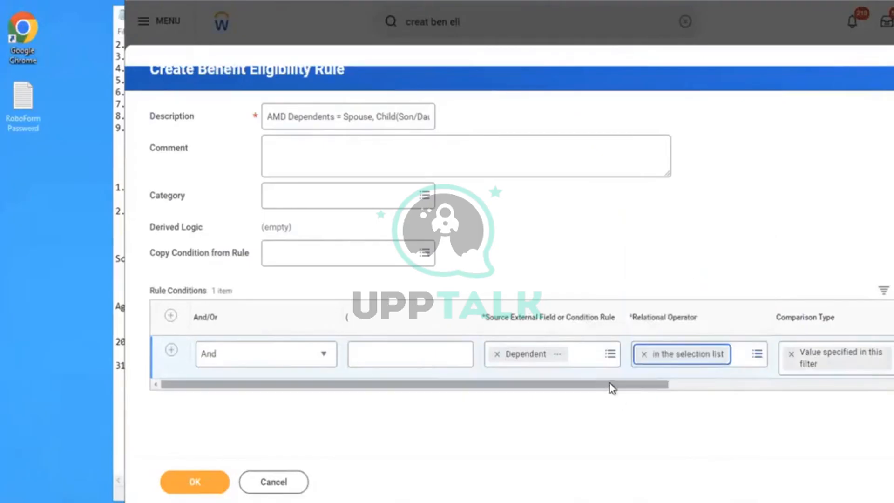
- Look through the Dependent entries offered as comparison values for the rule condition
{"action": "left_click_drag", "start_coordinate": [610, 385], "coordinate": [753, 359]}
{"action": "left_click", "coordinate": [753, 359]}
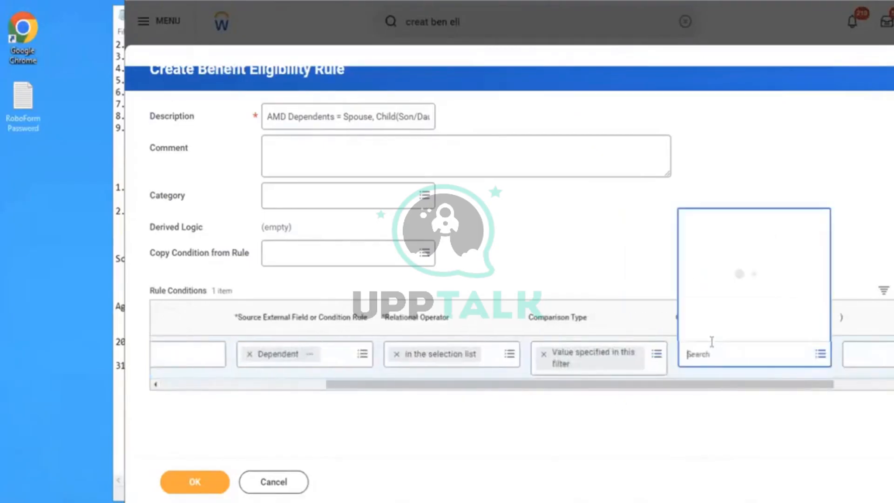
{"action": "left_click", "coordinate": [706, 311]}
{"action": "left_click", "coordinate": [712, 331]}
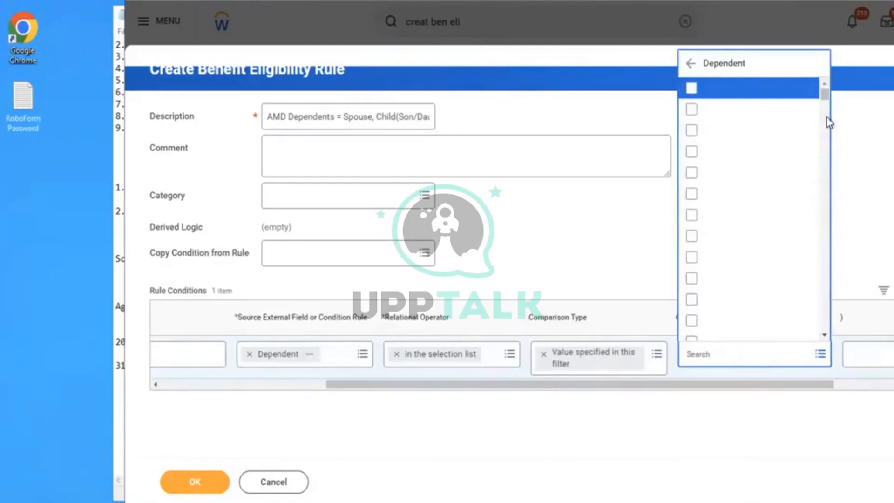
{"action": "left_click_drag", "start_coordinate": [824, 99], "coordinate": [819, 164]}
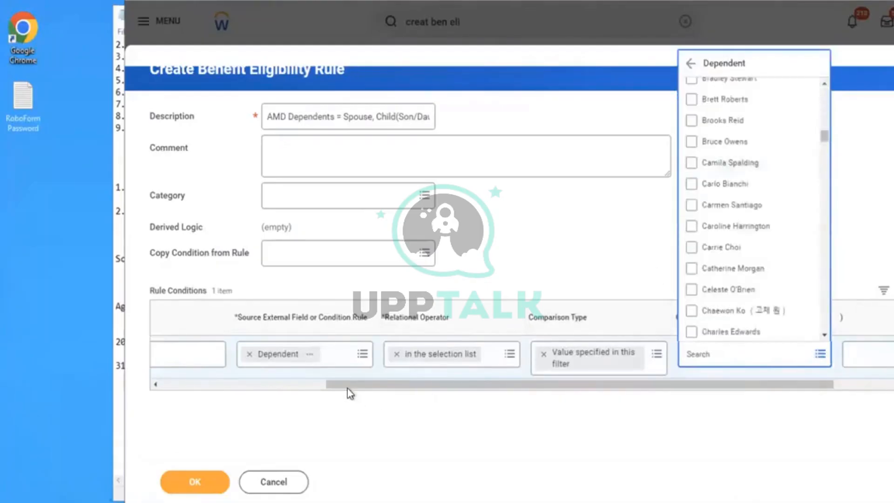
- Replace the rule condition's source field with Relationship, found by searching for "relation"
{"action": "left_click", "coordinate": [313, 383]}
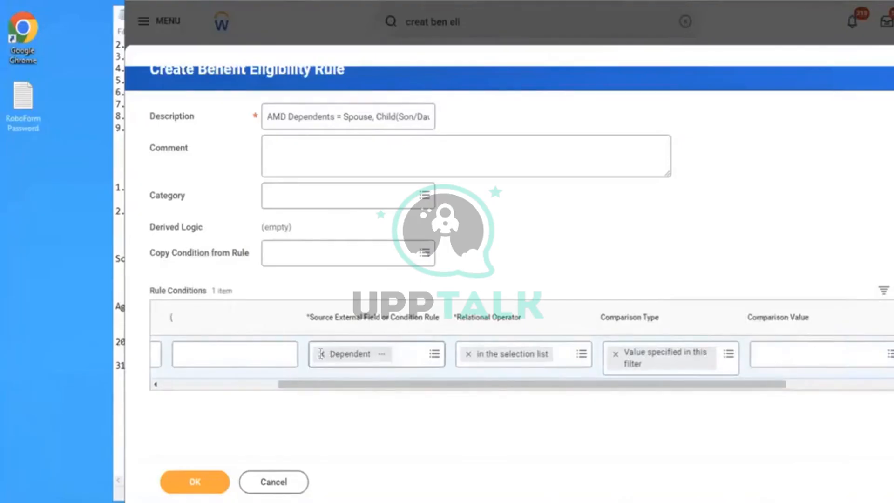
{"action": "left_click", "coordinate": [321, 354]}
{"action": "type", "text": "realtion"}
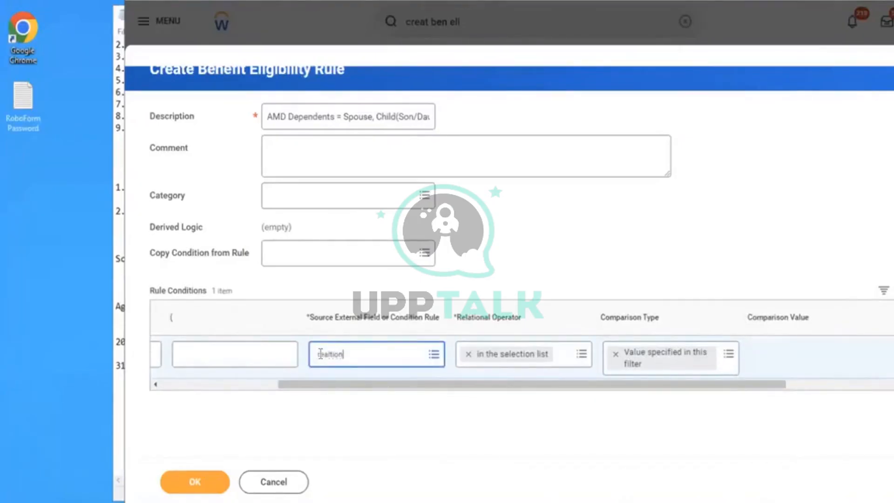
{"action": "type", "text": "ship type"}
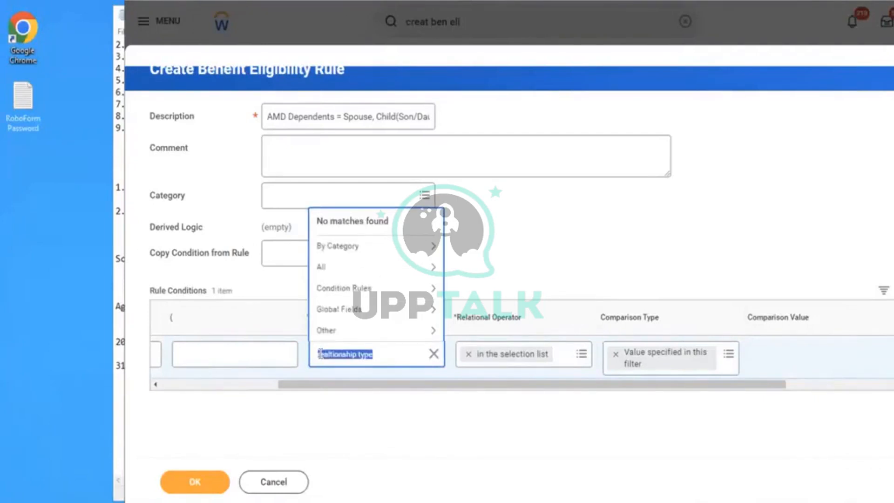
{"action": "type", "text": "relation shi"}
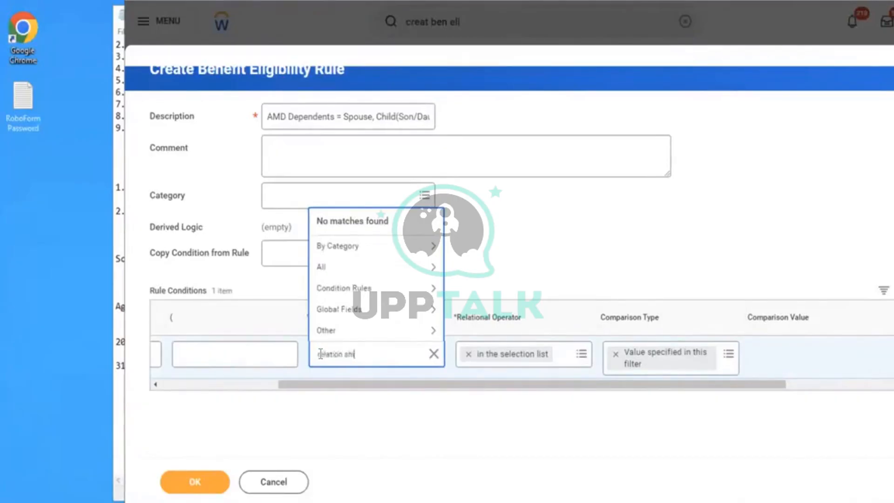
{"action": "type", "text": "p"}
{"action": "key", "text": "Return"}
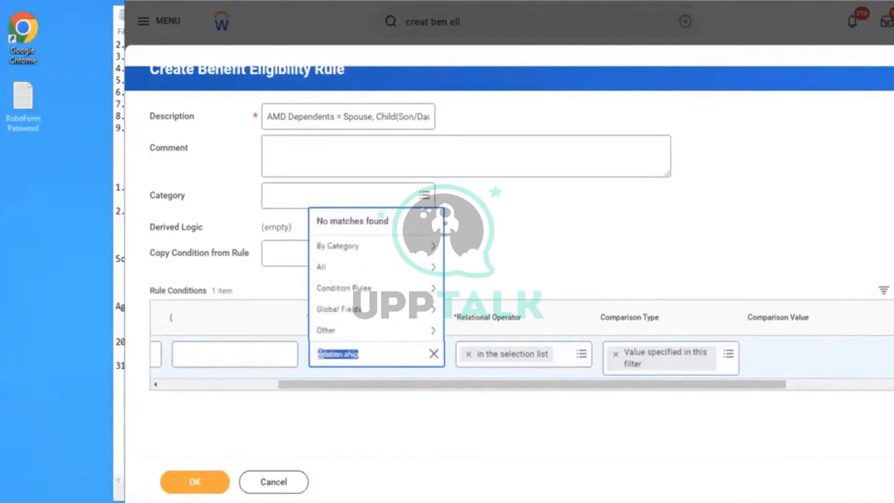
{"action": "type", "text": "relat"}
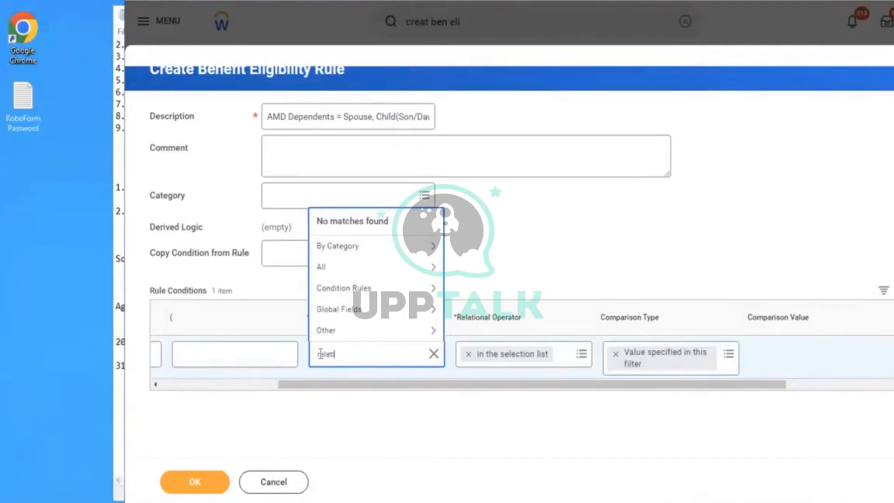
{"action": "type", "text": "ion"}
{"action": "key", "text": "Return"}
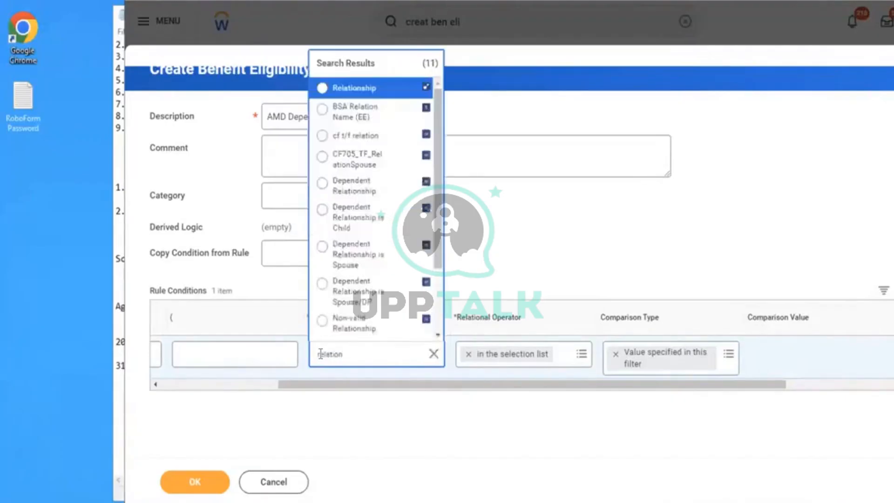
{"action": "left_click", "coordinate": [368, 89]}
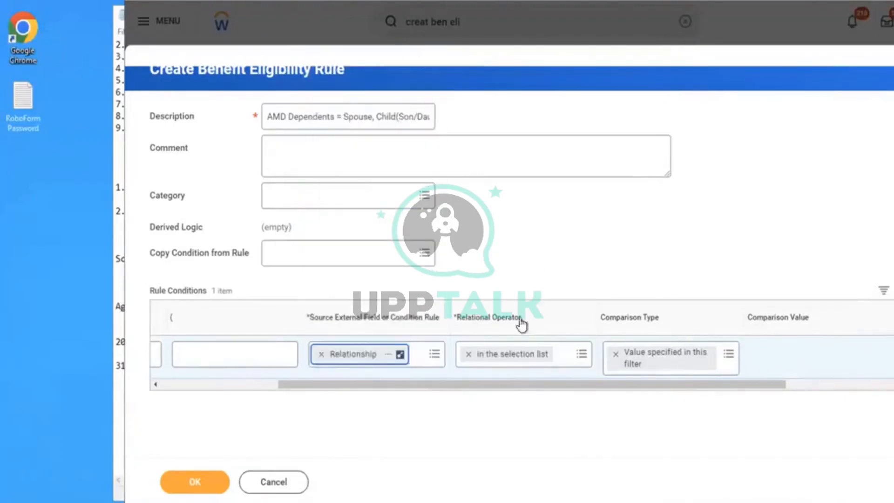
- Set the condition's comparison values to Child and Spouse, then save the eligibility rule
{"action": "left_click", "coordinate": [582, 354]}
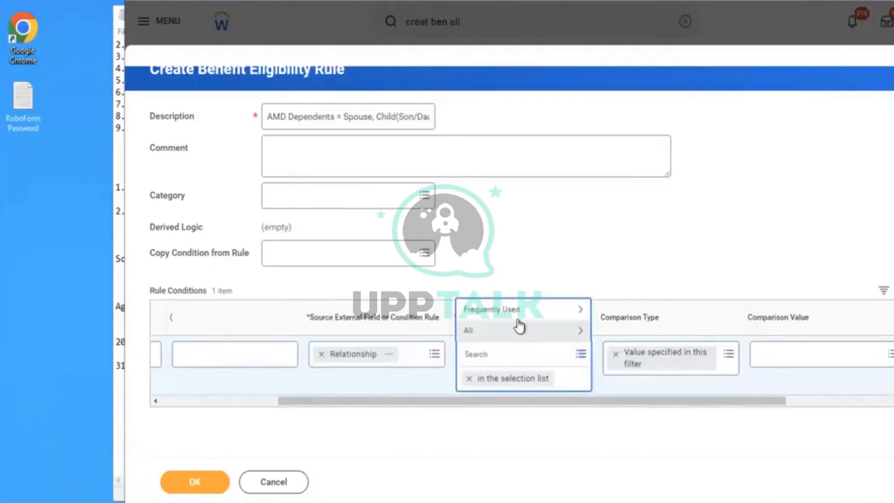
{"action": "left_click", "coordinate": [507, 315]}
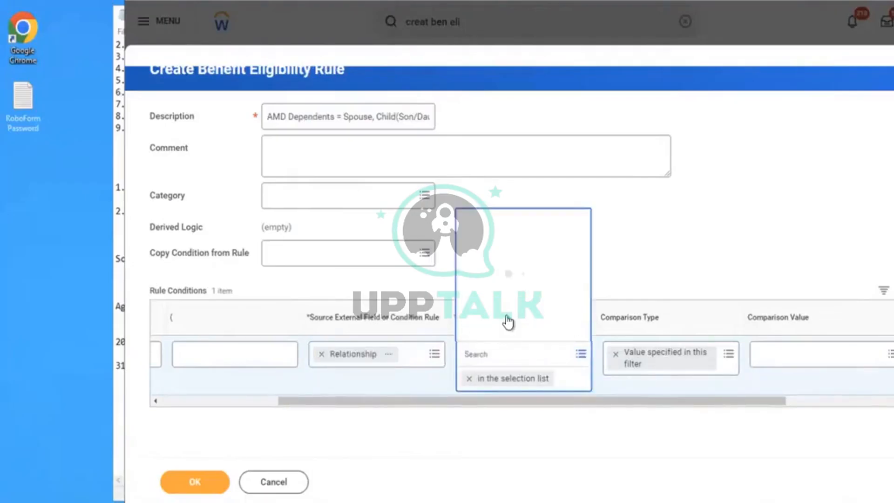
{"action": "left_click", "coordinate": [790, 357]}
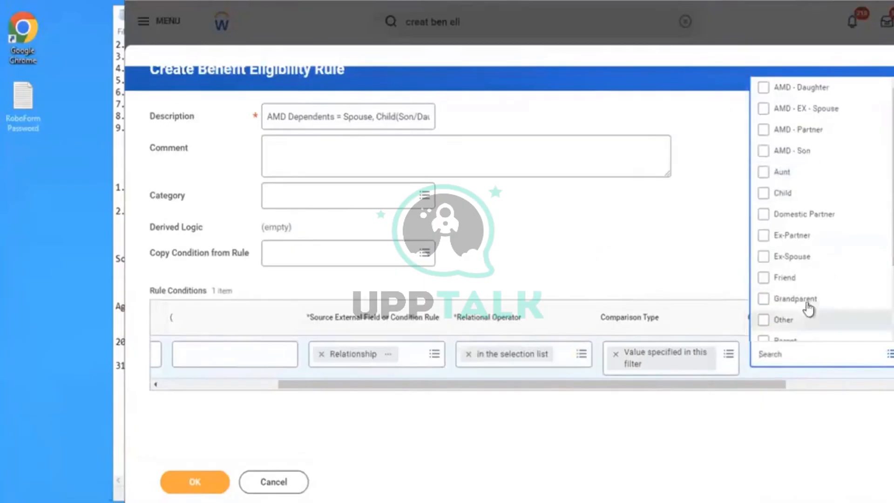
{"action": "left_click", "coordinate": [792, 194]}
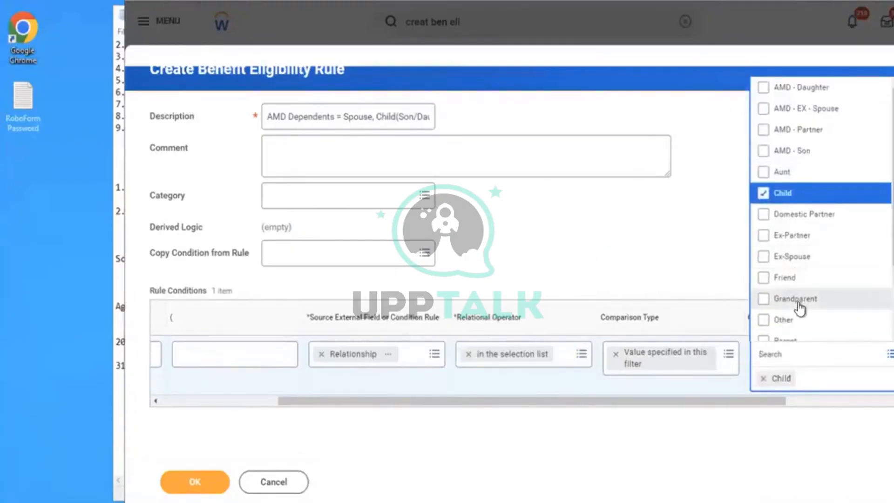
{"action": "key", "text": "Down"}
{"action": "key", "text": "Down"}
{"action": "key", "text": "Down"}
{"action": "key", "text": "Down"}
{"action": "key", "text": "Down"}
{"action": "key", "text": "Down"}
{"action": "key", "text": "Down"}
{"action": "key", "text": "Down"}
{"action": "key", "text": "Down"}
{"action": "key", "text": "Down"}
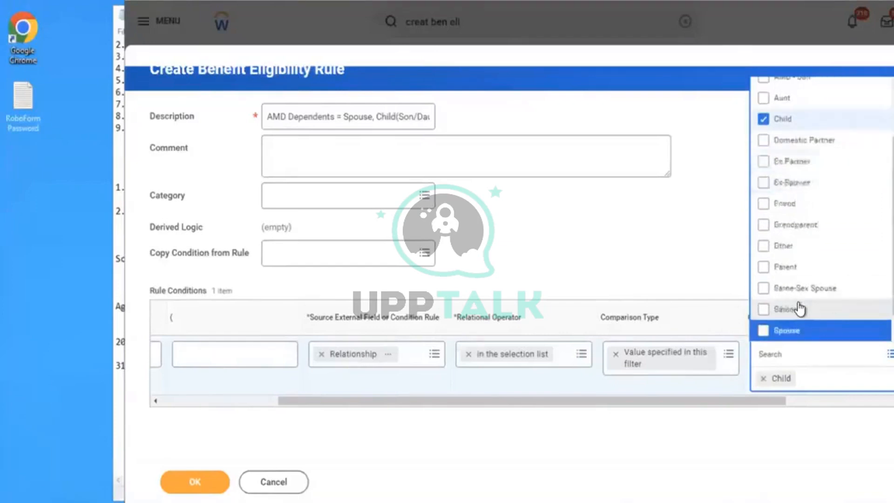
{"action": "key", "text": "Down"}
{"action": "left_click", "coordinate": [788, 310]}
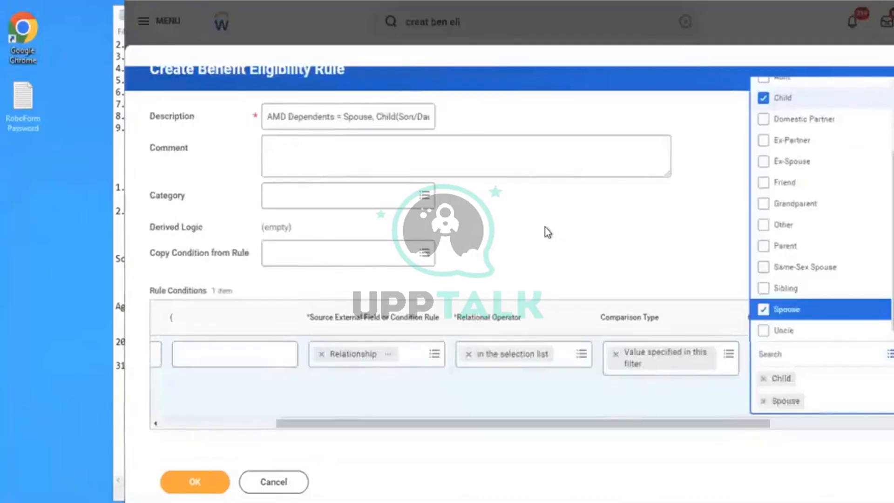
{"action": "left_click", "coordinate": [546, 230]}
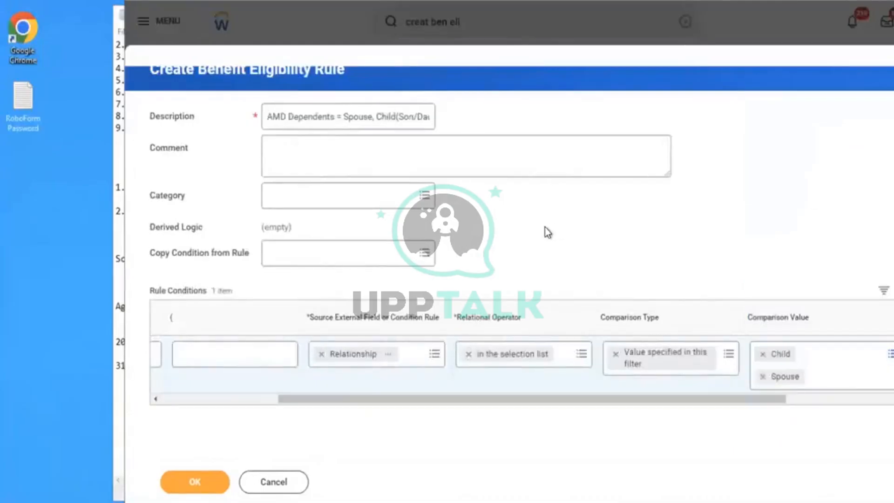
{"action": "left_click", "coordinate": [190, 477]}
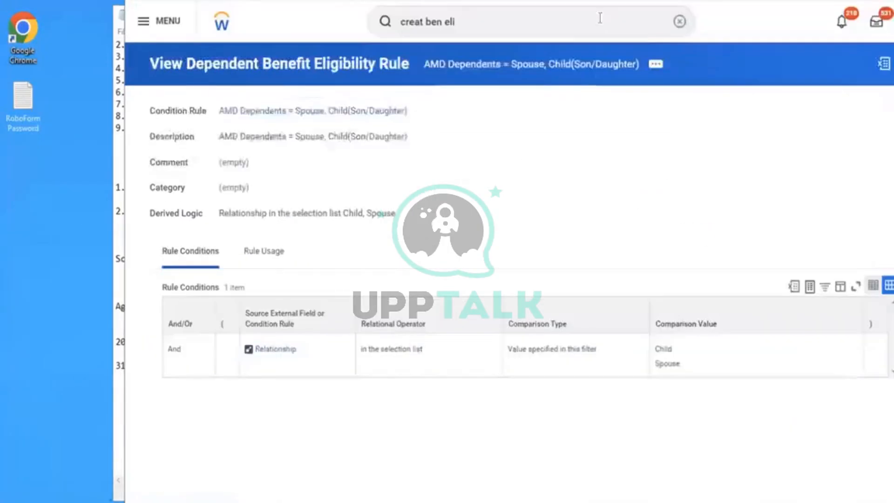
- Copy the rule's name and assign "AMD Dependents = Spouse, Child(Son/Daughter)" as the benefit plan's Dependent Plan Eligibility
{"action": "left_click", "coordinate": [656, 73]}
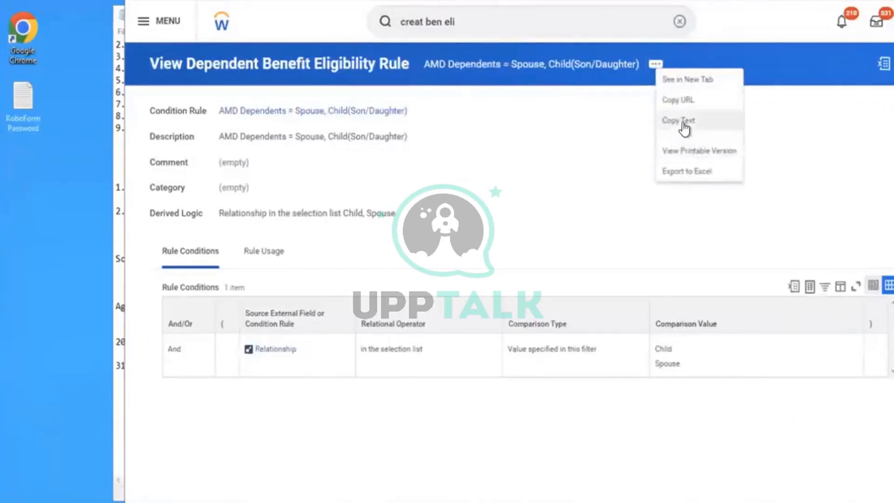
{"action": "left_click", "coordinate": [683, 122]}
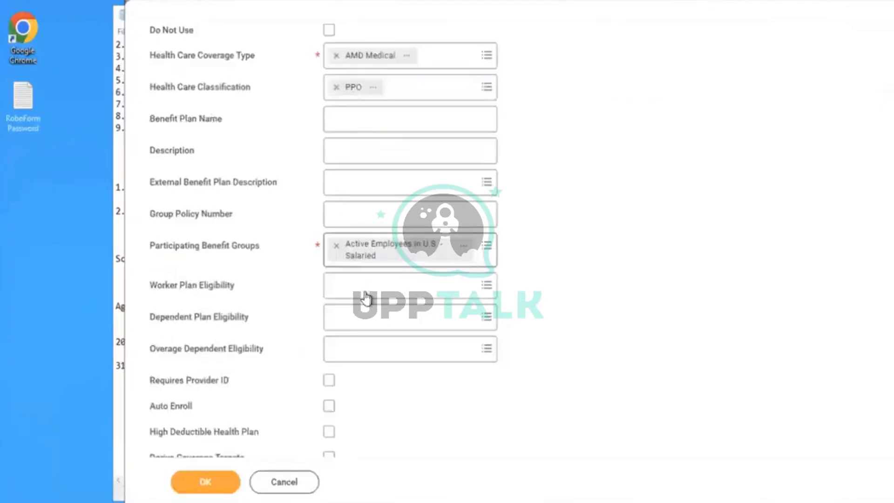
{"action": "left_click", "coordinate": [358, 310]}
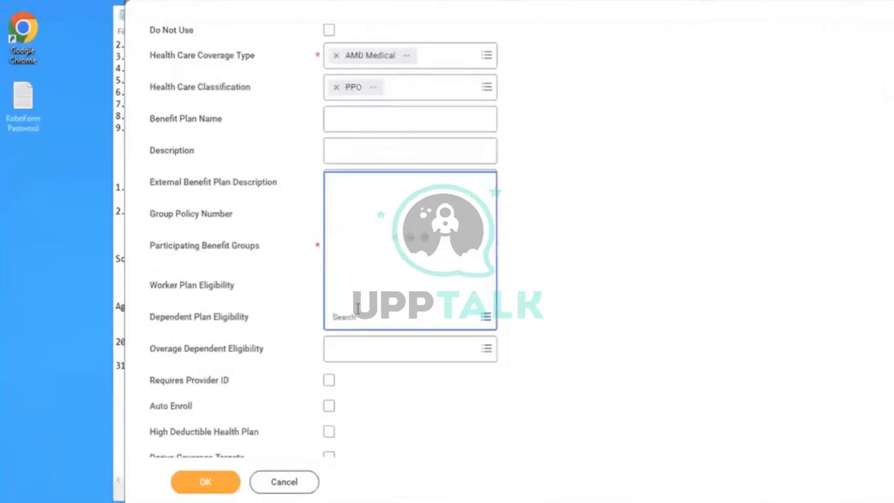
{"action": "key", "text": "ctrl+v"}
{"action": "key", "text": "Return"}
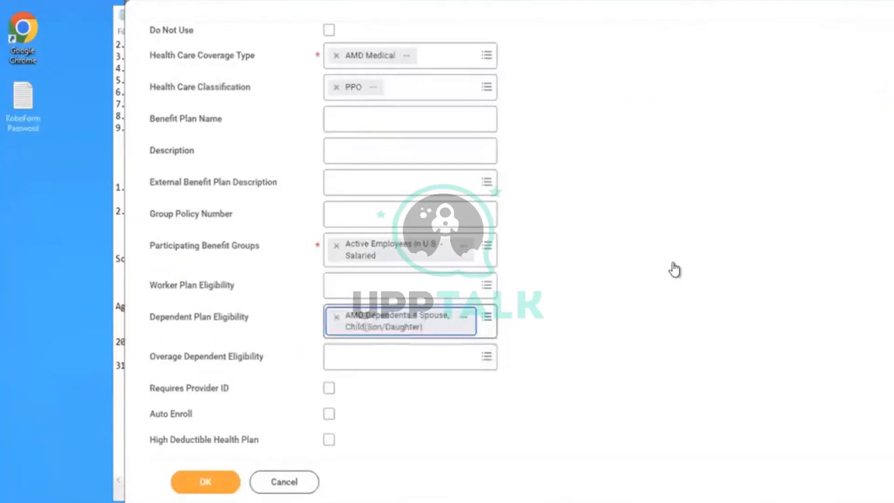
- Enable Requires Provider ID and Derive Coverage Targets for the benefit plan
{"action": "scroll", "coordinate": [674, 269], "scroll_direction": "down", "scroll_amount": 4}
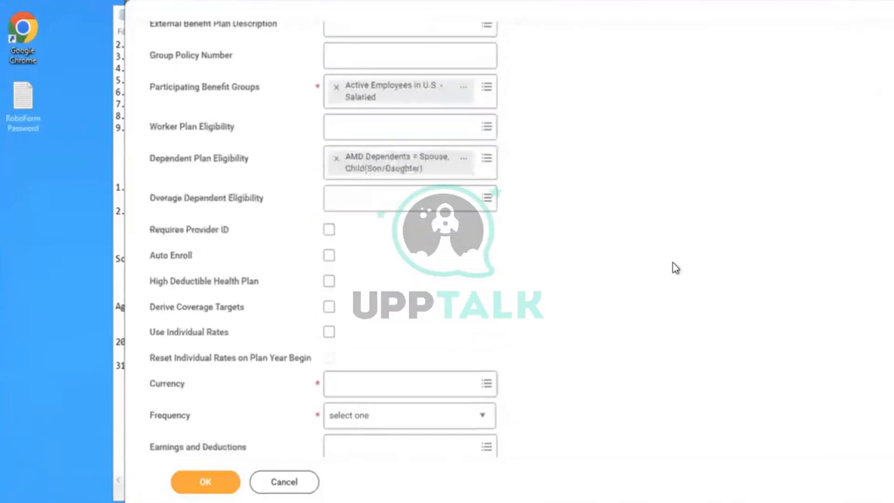
{"action": "mouse_move", "coordinate": [363, 216]}
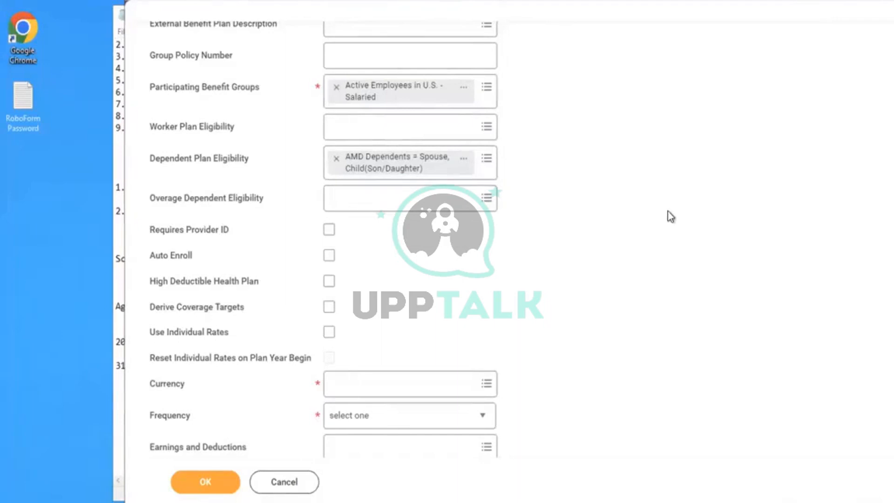
{"action": "left_click", "coordinate": [330, 230]}
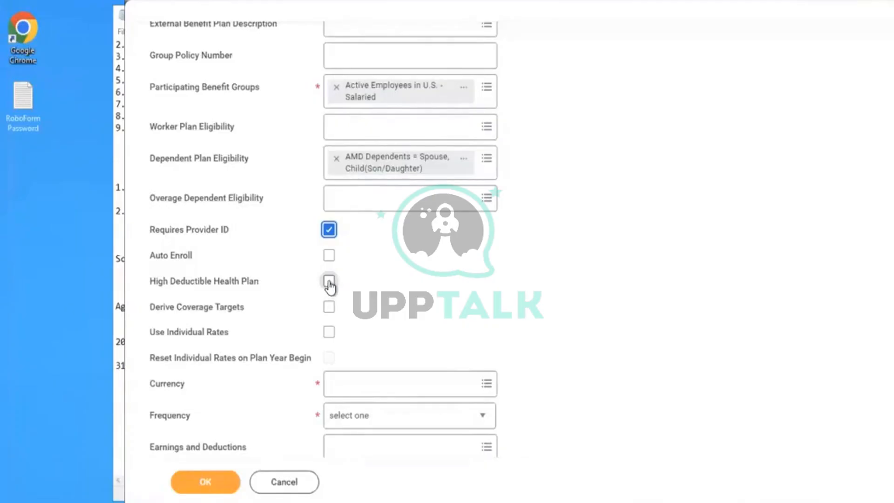
{"action": "left_click", "coordinate": [330, 308]}
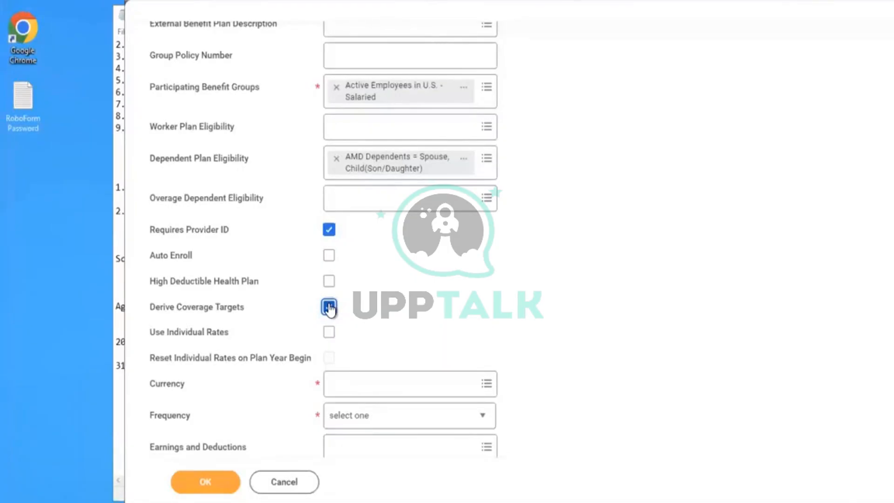
{"action": "left_click", "coordinate": [329, 307]}
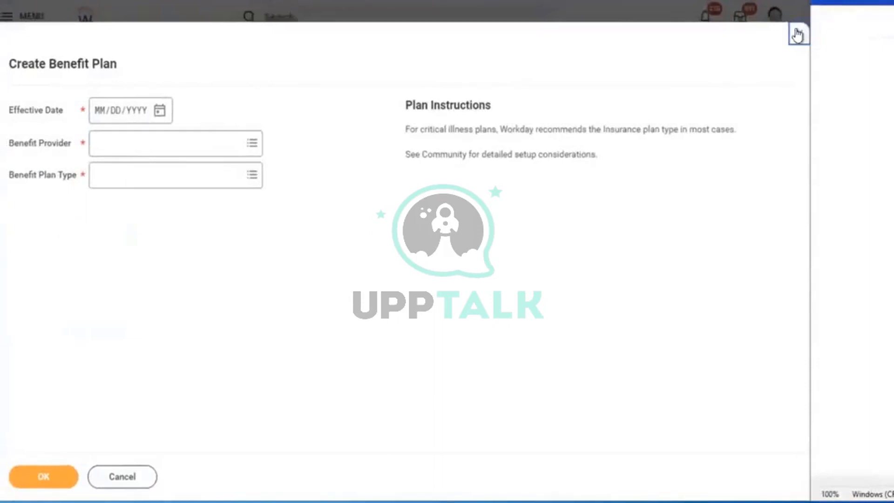
- Recover the Create Benefit Plan entry of 11/28/2023 08:10 PM through the Recovery Assistant
{"action": "left_click", "coordinate": [797, 34]}
{"action": "left_click", "coordinate": [775, 15]}
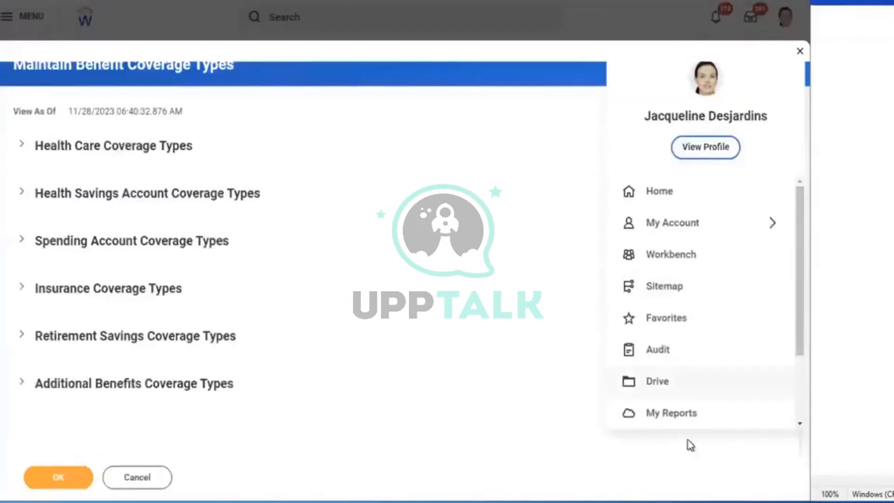
{"action": "left_click_drag", "start_coordinate": [801, 278], "coordinate": [732, 421]}
{"action": "left_click", "coordinate": [723, 419]}
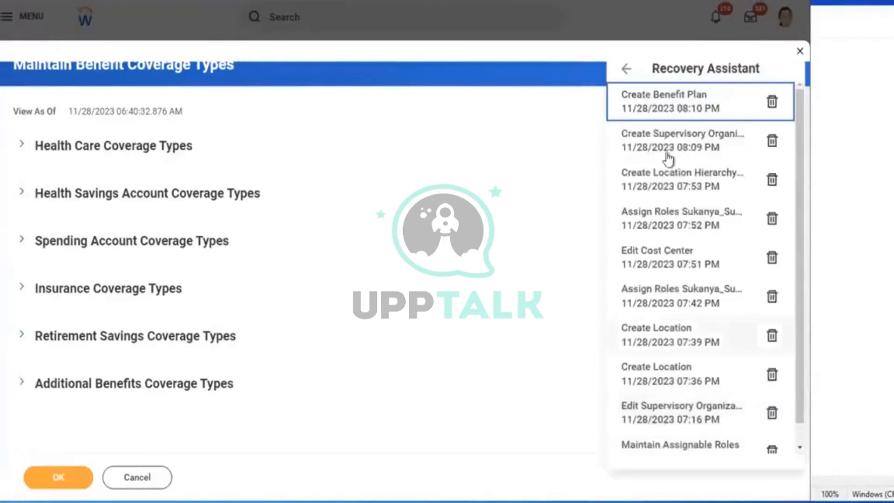
{"action": "left_click", "coordinate": [650, 103]}
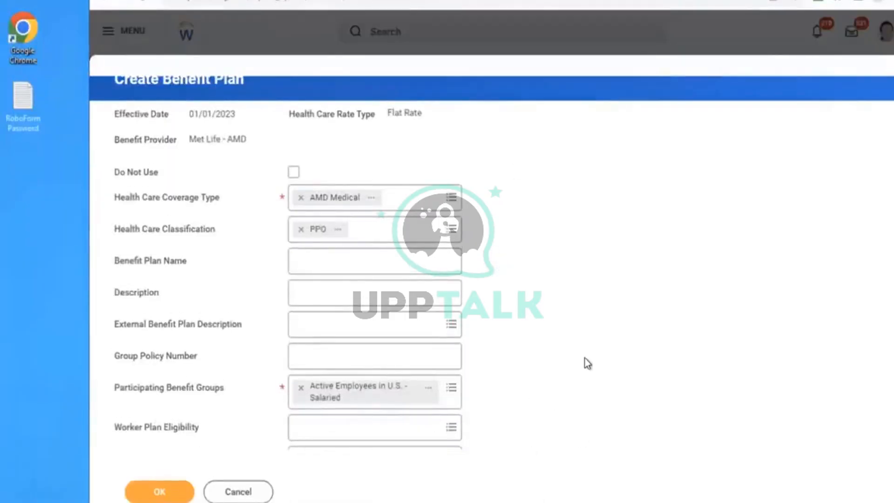
- Set the recovered benefit plan's currency to USD
{"action": "scroll", "coordinate": [585, 359], "scroll_direction": "down", "scroll_amount": 8}
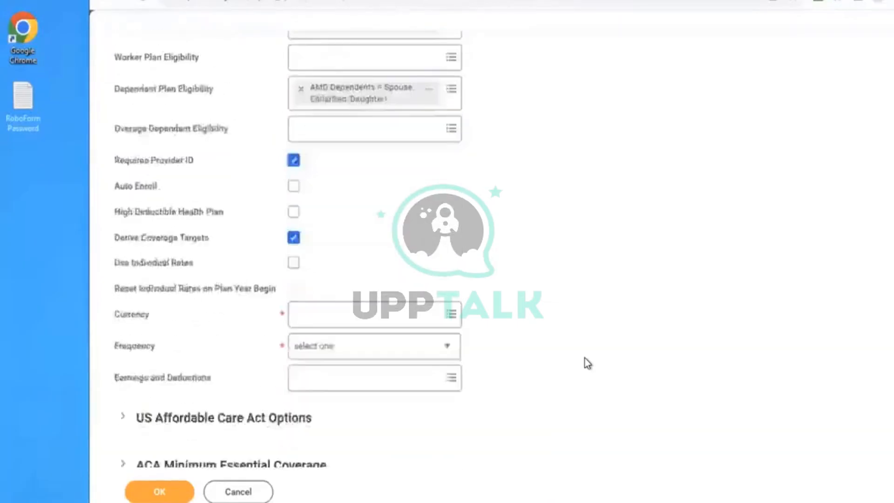
{"action": "scroll", "coordinate": [585, 358], "scroll_direction": "down", "scroll_amount": 4}
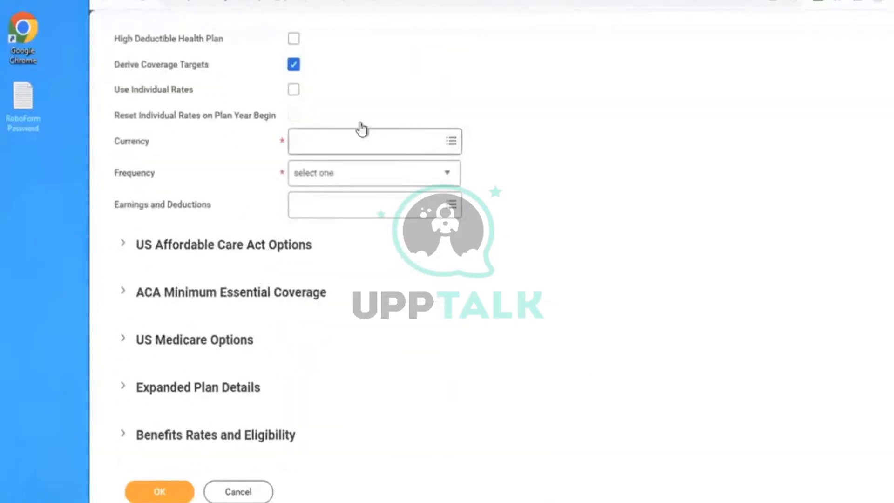
{"action": "left_click", "coordinate": [351, 131]}
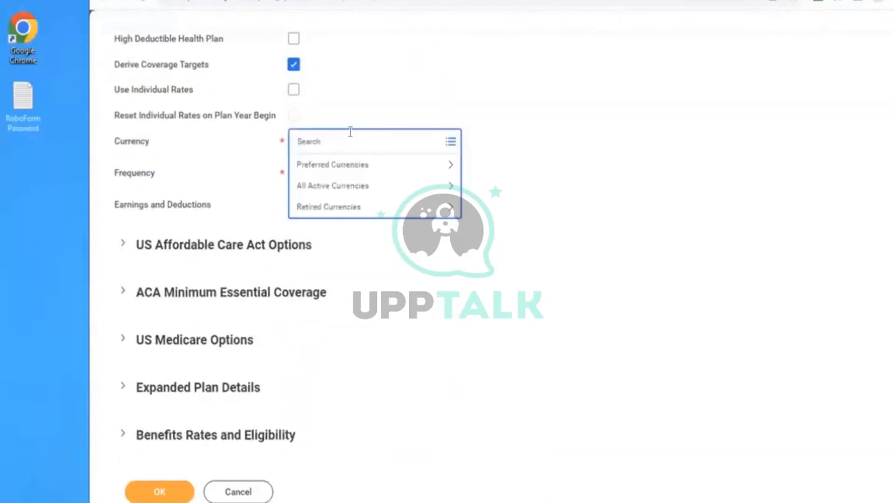
{"action": "type", "text": "USD"}
{"action": "key", "text": "Return"}
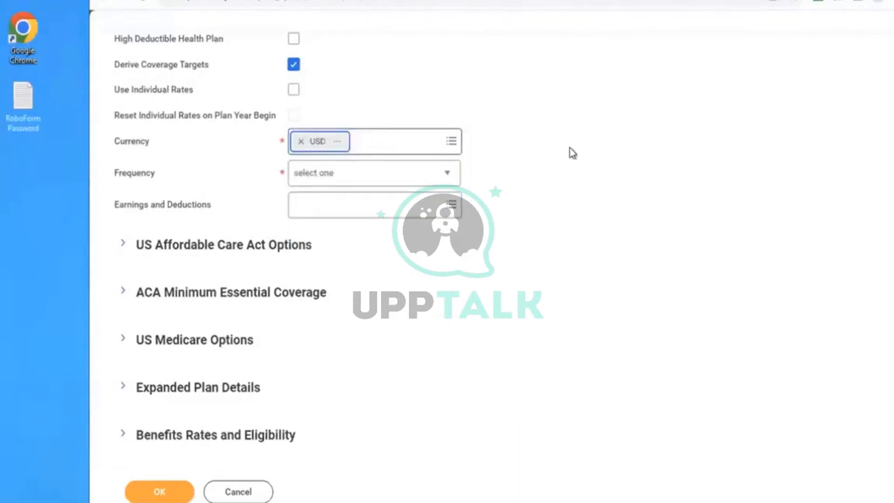
- Review the frequency options offered for the benefit plan without choosing one
{"action": "scroll", "coordinate": [608, 160], "scroll_direction": "up", "scroll_amount": 2}
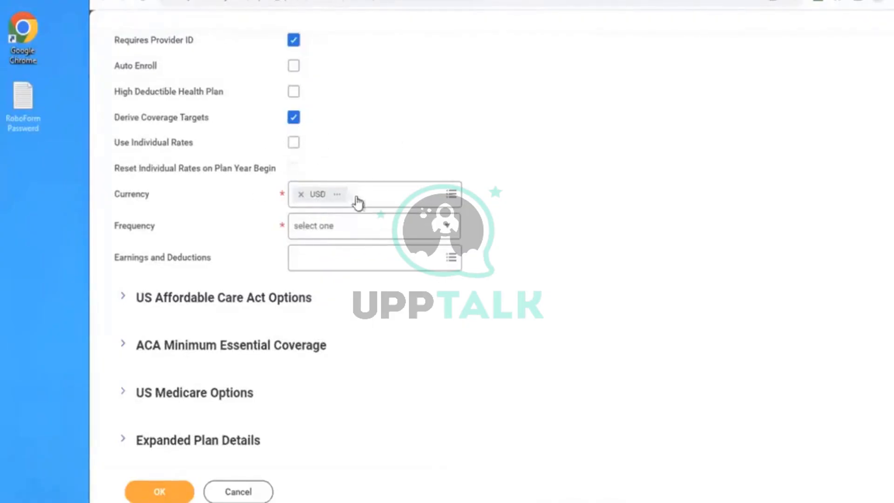
{"action": "left_click", "coordinate": [330, 226]}
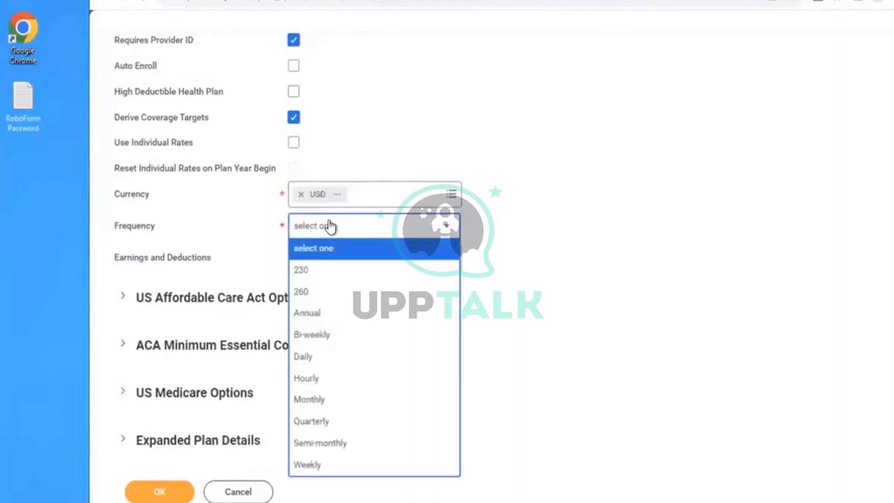
{"action": "left_click", "coordinate": [411, 144]}
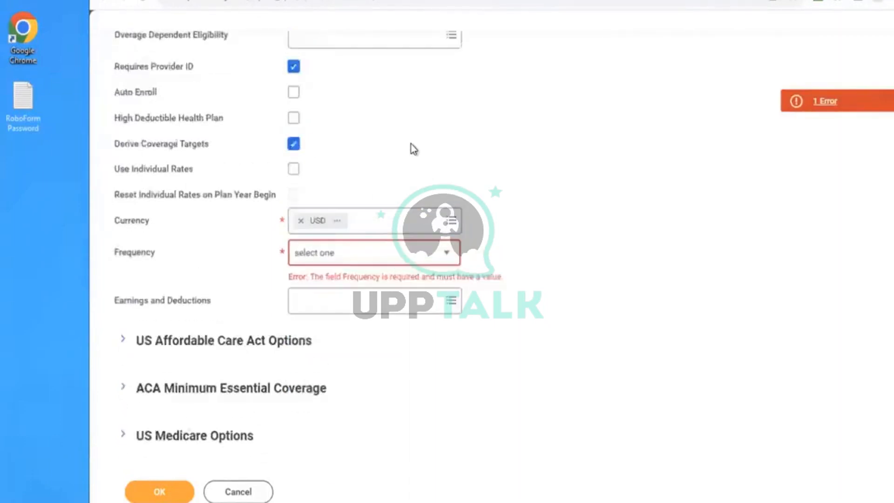
- Disable Requires Provider ID for the benefit plan and set its frequency to Monthly
{"action": "scroll", "coordinate": [411, 144], "scroll_direction": "up", "scroll_amount": 1}
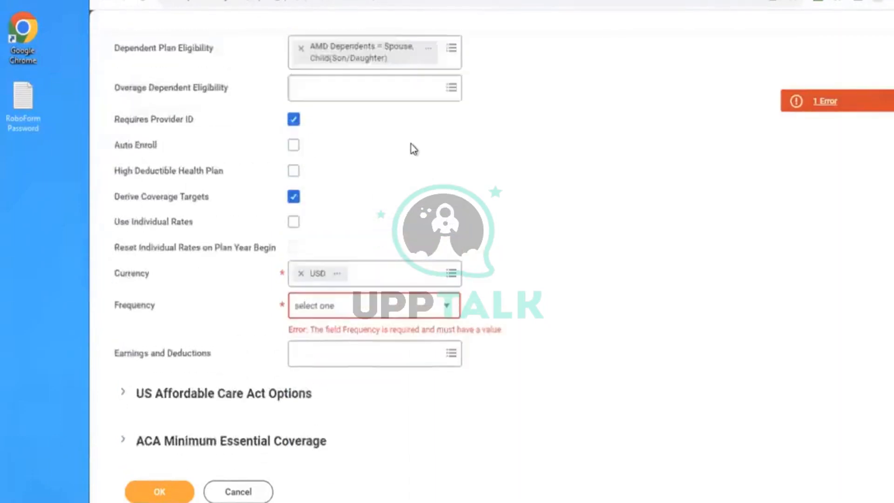
{"action": "left_click", "coordinate": [293, 119]}
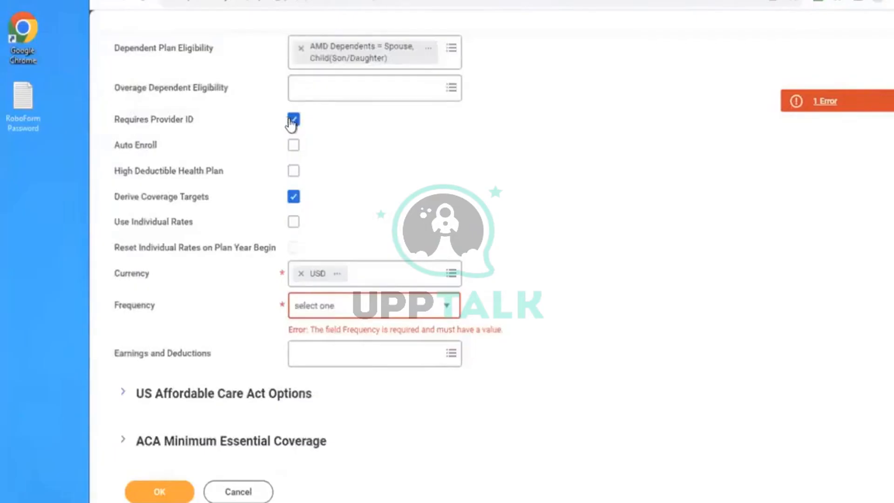
{"action": "left_click", "coordinate": [344, 308]}
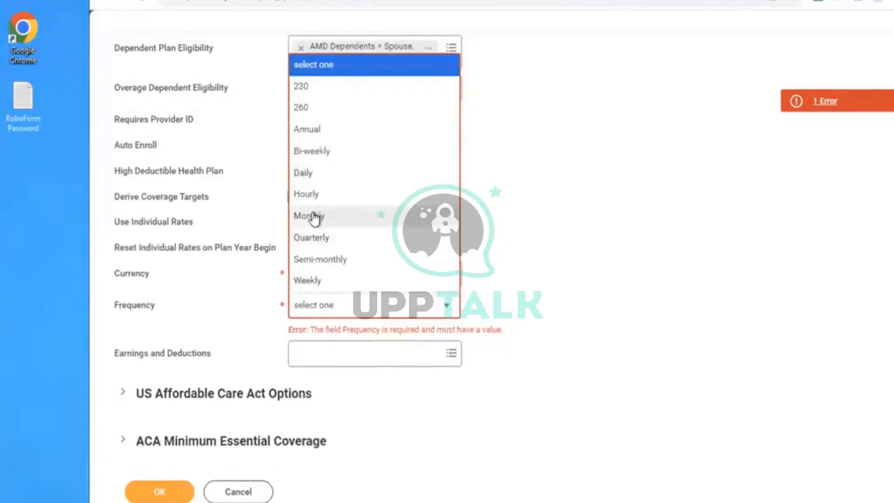
{"action": "left_click", "coordinate": [345, 217]}
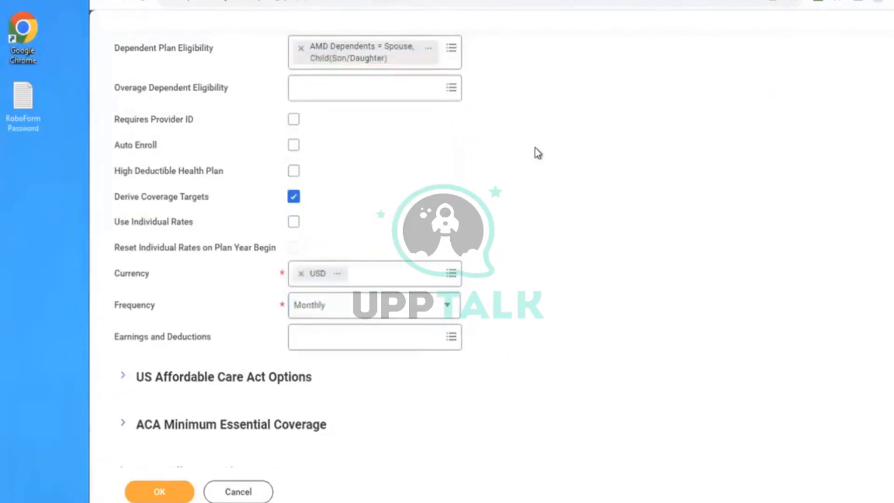
- Examine the fields in the US Affordable Care Act Options and ACA Minimum Essential Coverage sections, leaving both collapsed
{"action": "scroll", "coordinate": [537, 152], "scroll_direction": "down", "scroll_amount": 3}
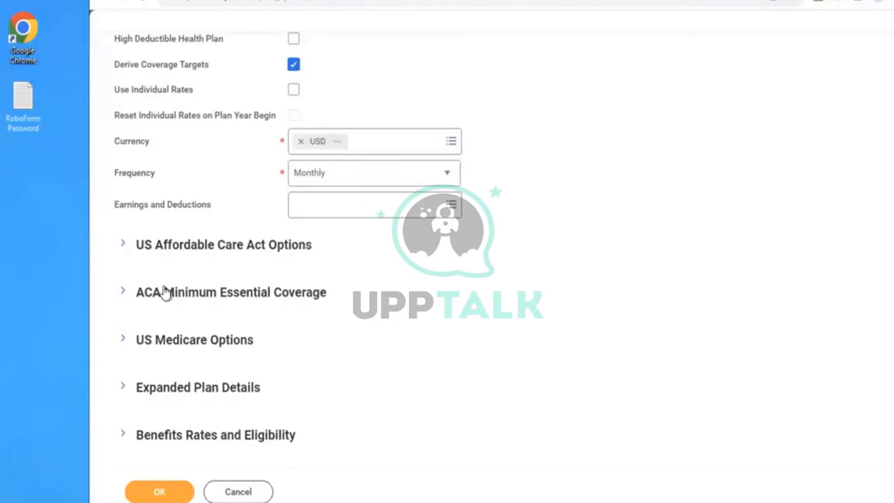
{"action": "left_click", "coordinate": [123, 244]}
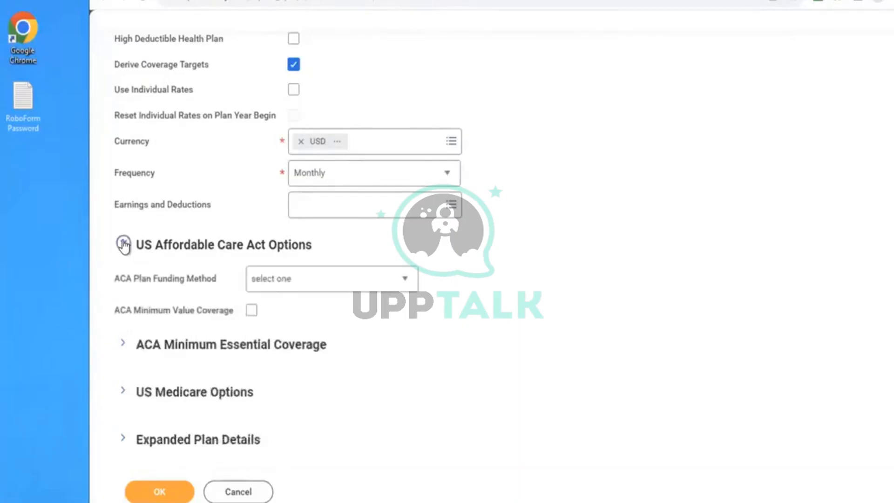
{"action": "left_click", "coordinate": [124, 244]}
{"action": "left_click", "coordinate": [124, 292]}
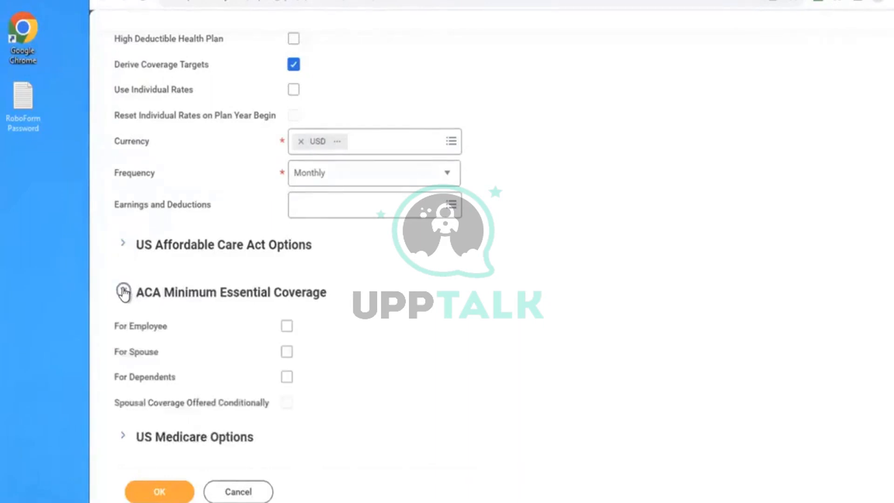
{"action": "left_click", "coordinate": [123, 292]}
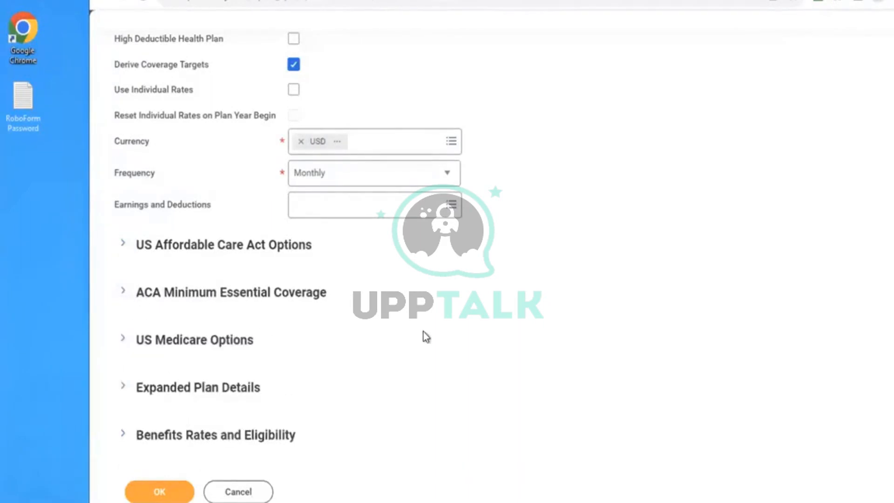
- Add a blank row to the Expanded Plan Details grid, remove it again and collapse the section
{"action": "left_click", "coordinate": [195, 390]}
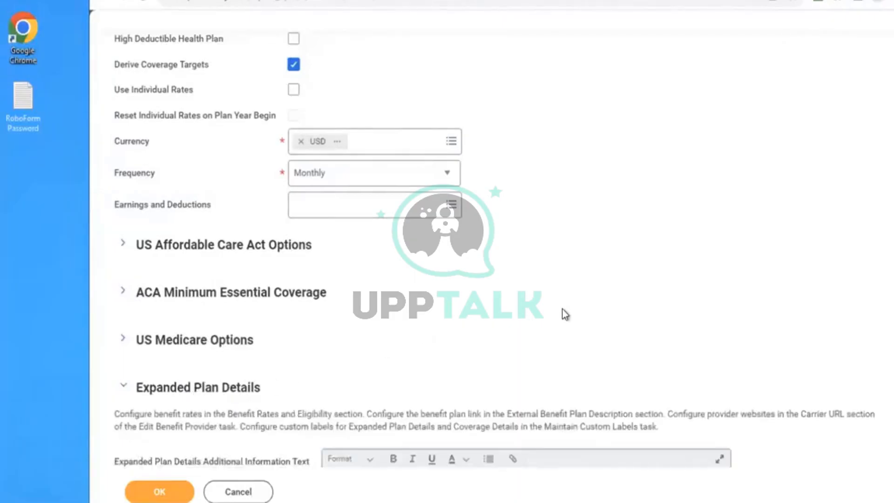
{"action": "scroll", "coordinate": [563, 309], "scroll_direction": "down", "scroll_amount": 5}
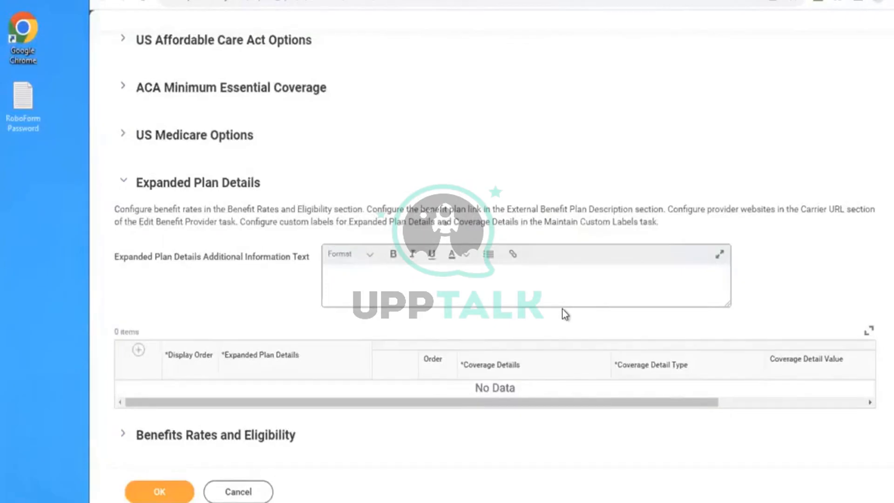
{"action": "left_click", "coordinate": [138, 352]}
{"action": "scroll", "coordinate": [251, 301], "scroll_direction": "down", "scroll_amount": 2}
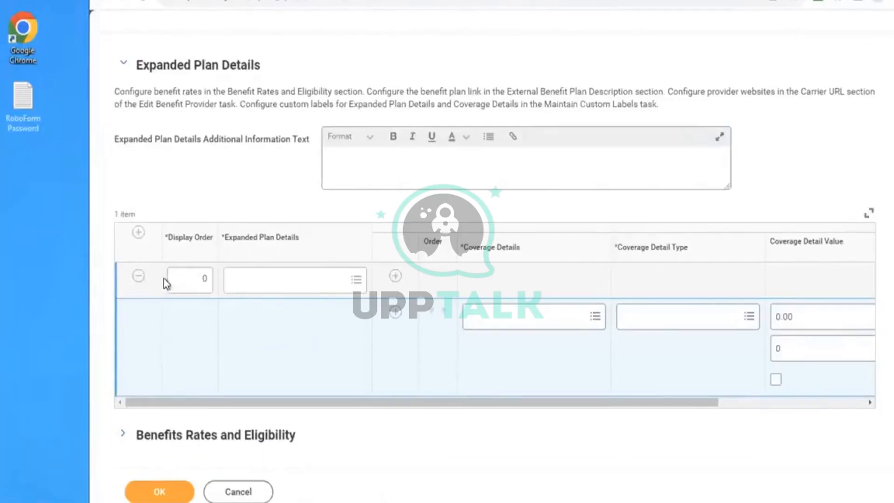
{"action": "left_click", "coordinate": [138, 276]}
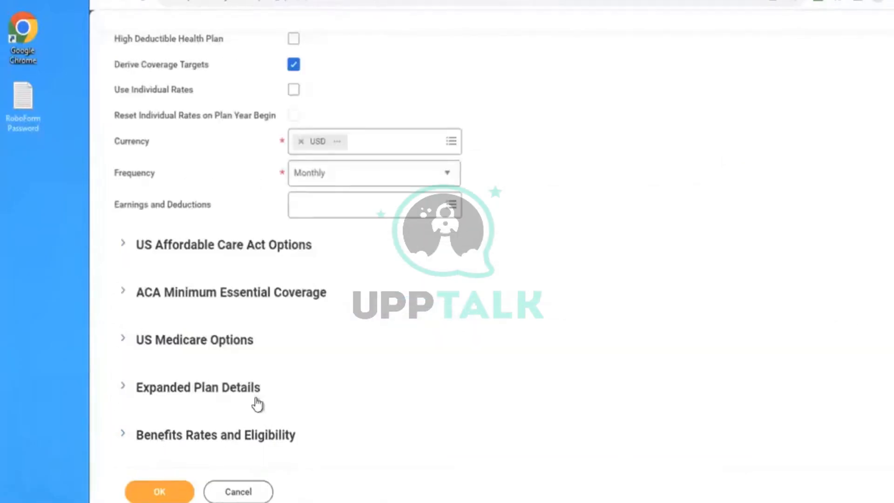
- In Benefits Rates and Eligibility, set the participating benefit group to Active Employees in U.S. - Salaried
{"action": "left_click", "coordinate": [255, 433]}
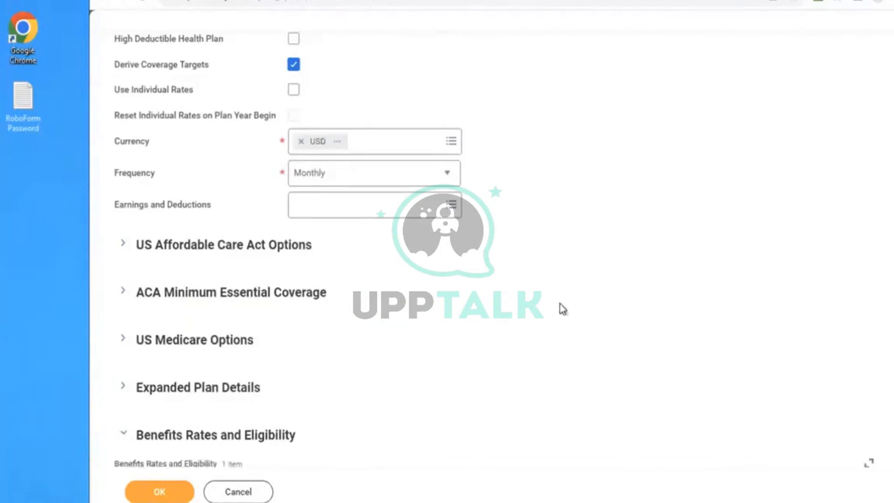
{"action": "scroll", "coordinate": [562, 309], "scroll_direction": "down", "scroll_amount": 2}
{"action": "scroll", "coordinate": [562, 309], "scroll_direction": "down", "scroll_amount": 5}
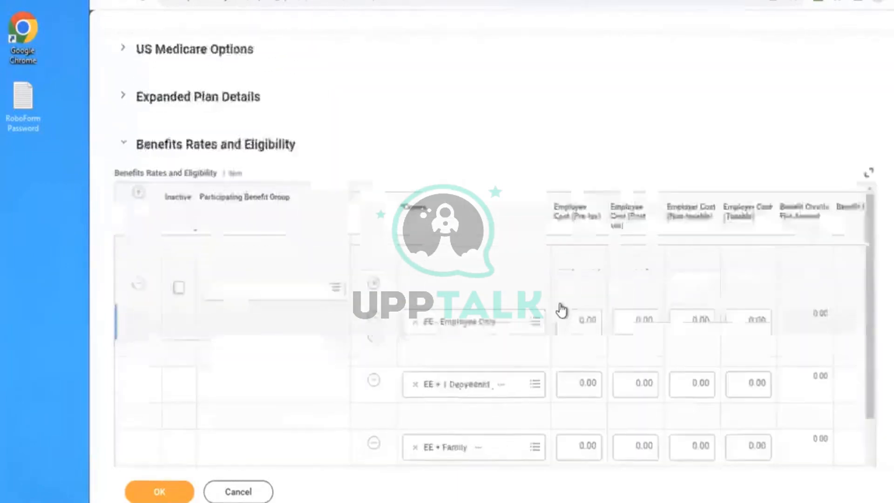
{"action": "scroll", "coordinate": [563, 309], "scroll_direction": "down", "scroll_amount": 2}
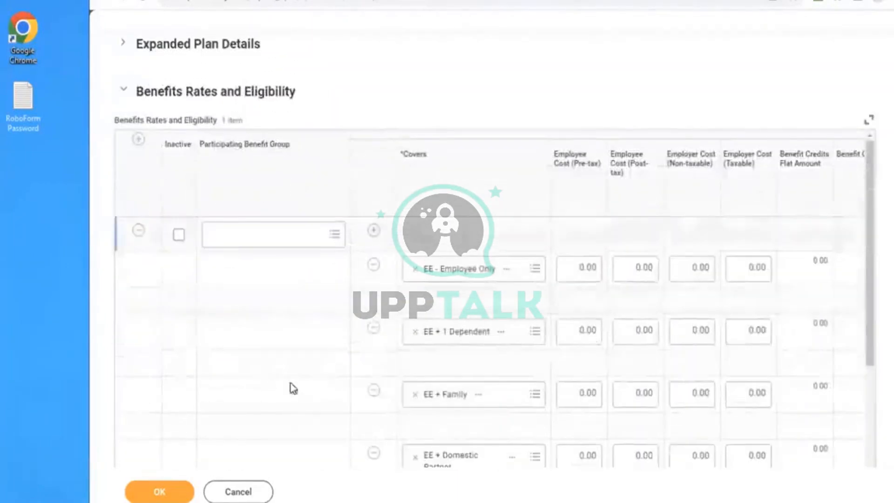
{"action": "left_click", "coordinate": [248, 237]}
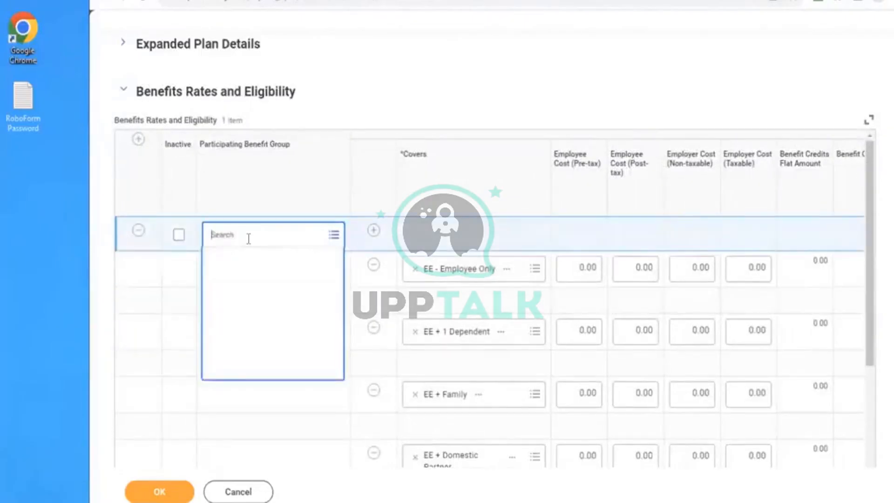
{"action": "scroll", "coordinate": [447, 74], "scroll_direction": "up", "scroll_amount": 3}
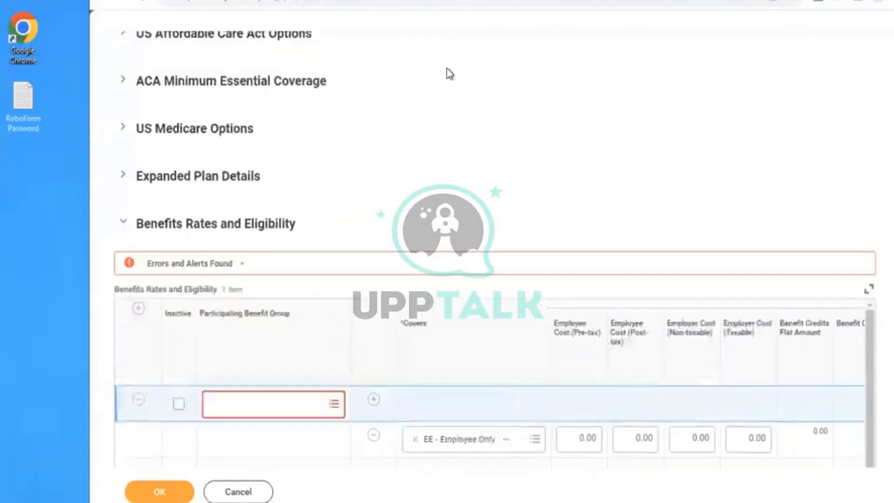
{"action": "left_click_drag", "start_coordinate": [260, 189], "coordinate": [138, 83]}
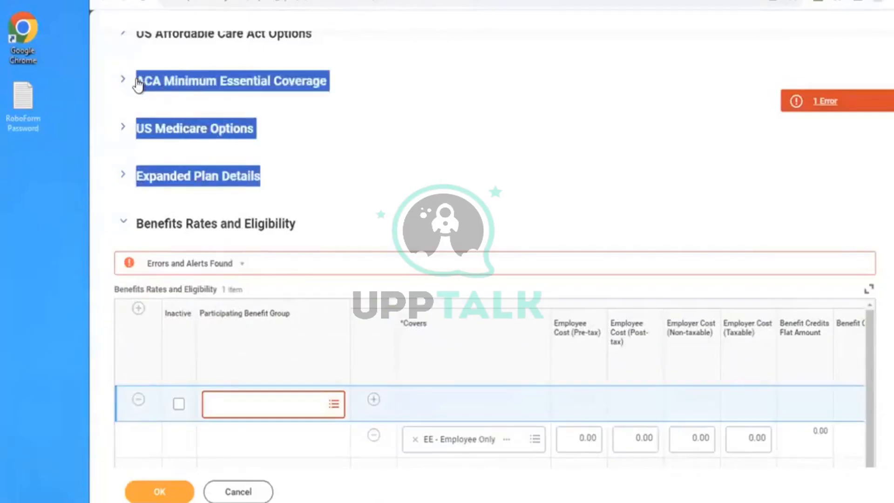
{"action": "left_click", "coordinate": [326, 114]}
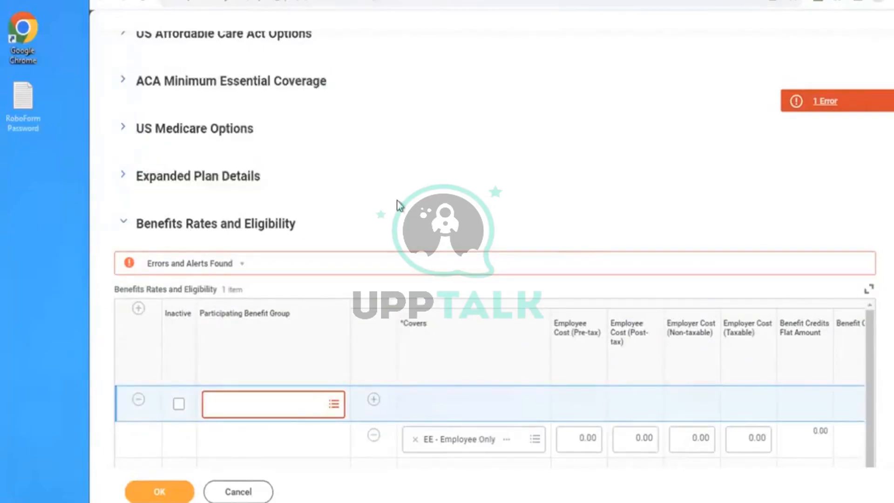
{"action": "left_click", "coordinate": [236, 406]}
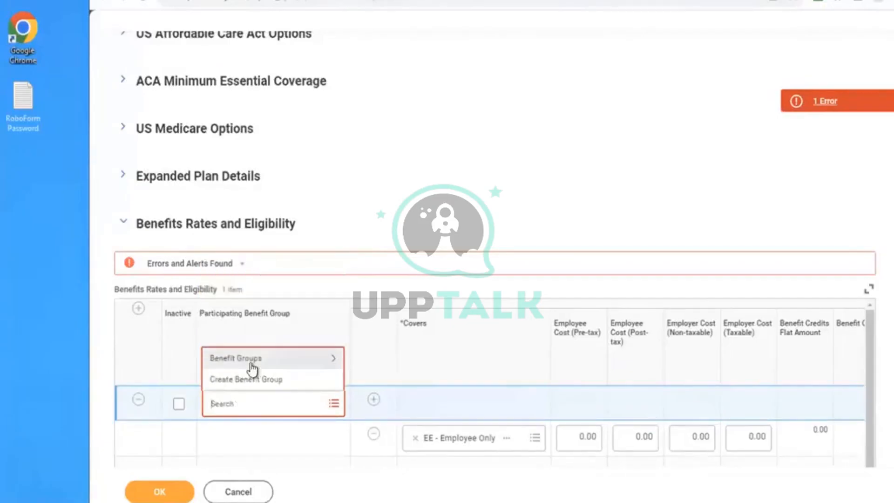
{"action": "left_click", "coordinate": [252, 365]}
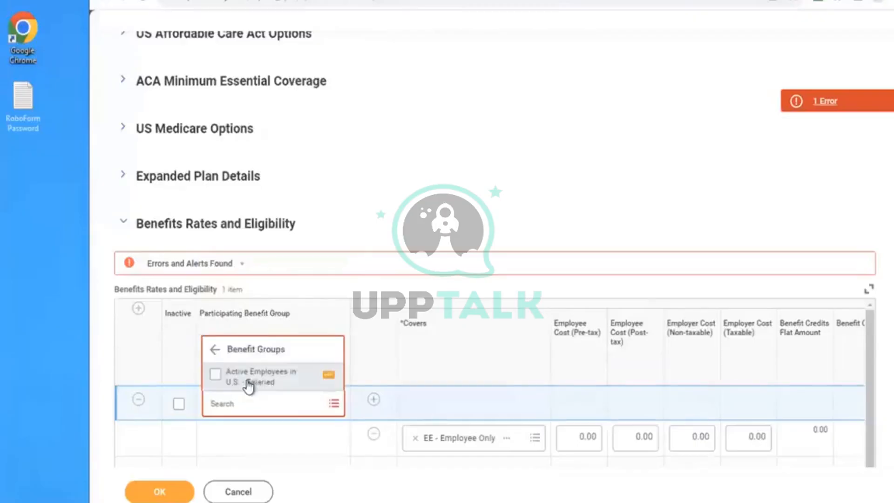
{"action": "left_click", "coordinate": [258, 381]}
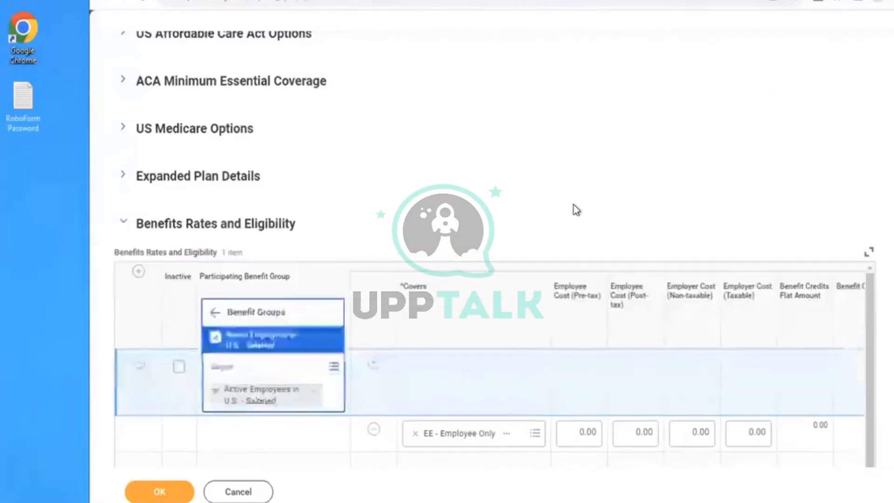
{"action": "left_click", "coordinate": [574, 205]}
- Examine the plan cost, benefit credit, surcharge and external payroll cost split columns of the benefit rates grid
{"action": "scroll", "coordinate": [574, 205], "scroll_direction": "down", "scroll_amount": 2}
{"action": "scroll", "coordinate": [574, 205], "scroll_direction": "down", "scroll_amount": 4}
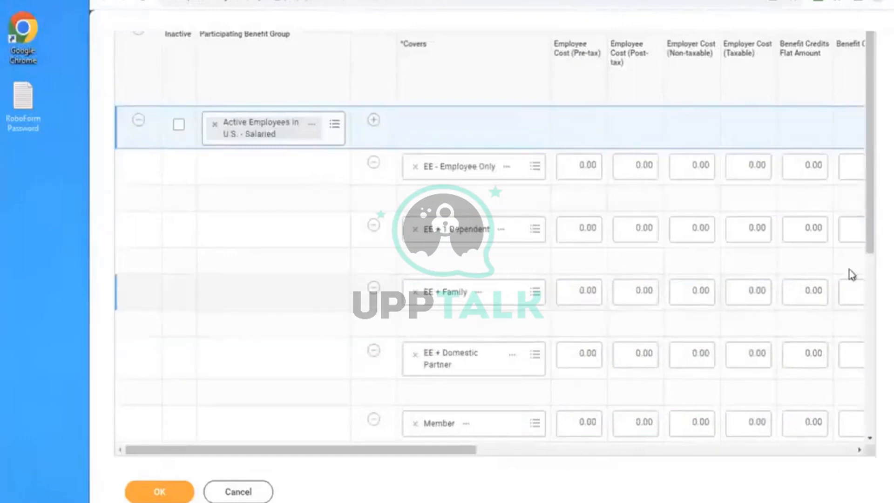
{"action": "left_click_drag", "start_coordinate": [872, 181], "coordinate": [871, 409]}
{"action": "left_click_drag", "start_coordinate": [870, 334], "coordinate": [858, 149]}
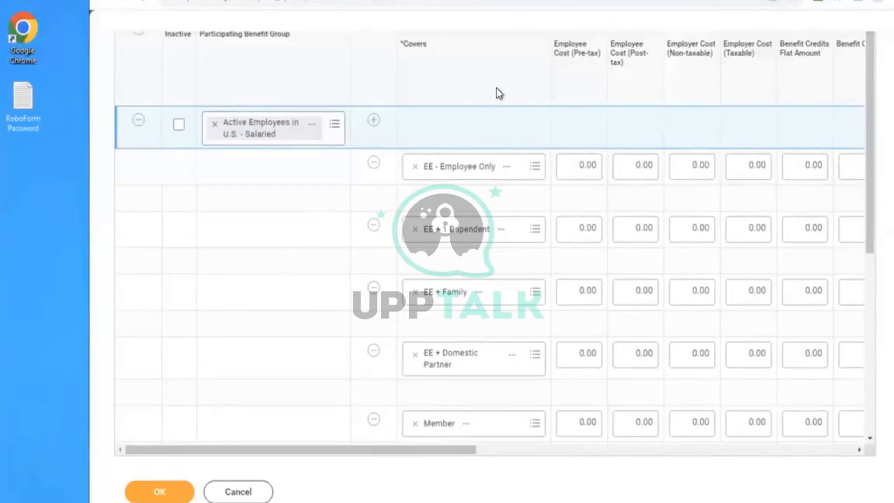
{"action": "scroll", "coordinate": [490, 97], "scroll_direction": "up", "scroll_amount": 3}
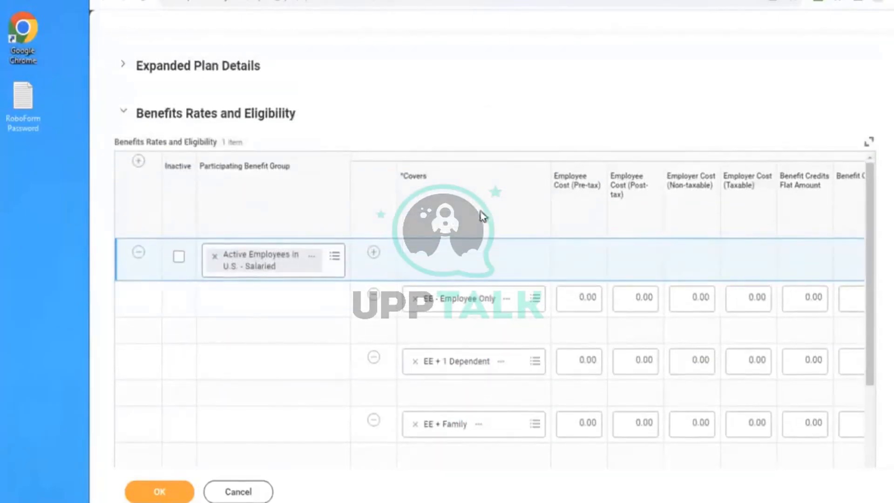
{"action": "scroll", "coordinate": [452, 259], "scroll_direction": "right", "scroll_amount": 10}
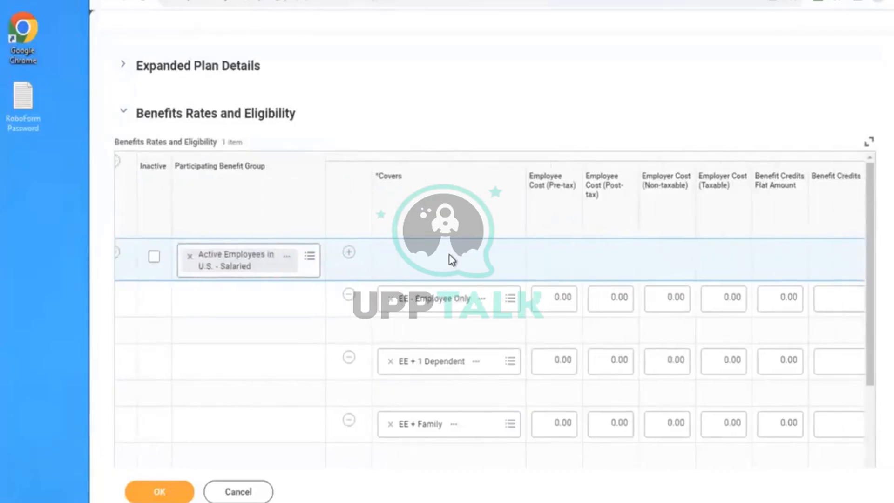
{"action": "scroll", "coordinate": [452, 259], "scroll_direction": "right", "scroll_amount": 7}
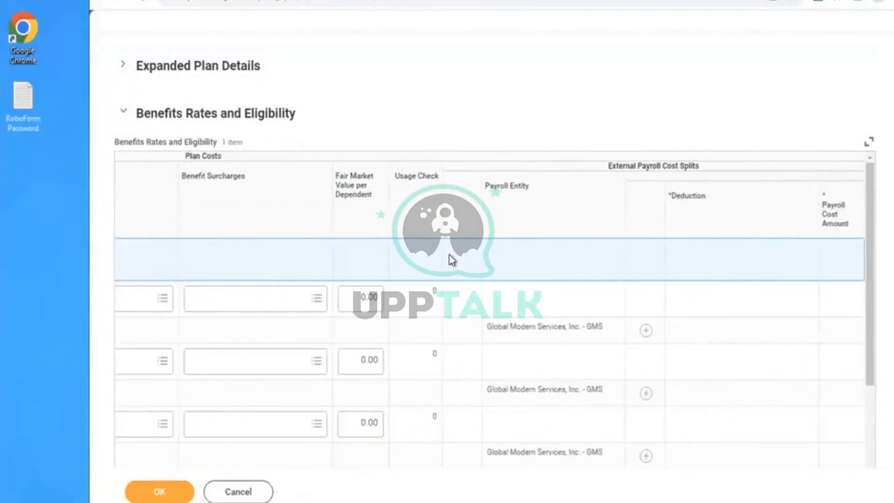
{"action": "scroll", "coordinate": [451, 260], "scroll_direction": "left", "scroll_amount": 10}
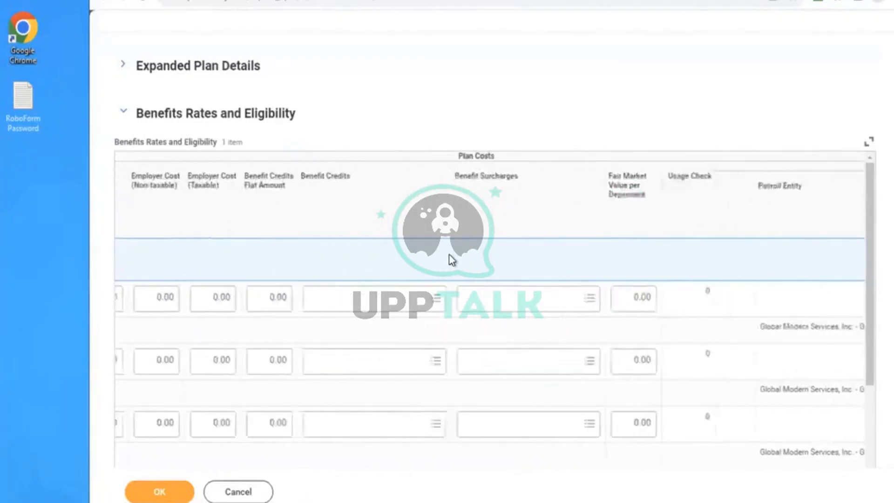
{"action": "scroll", "coordinate": [452, 259], "scroll_direction": "left", "scroll_amount": 8}
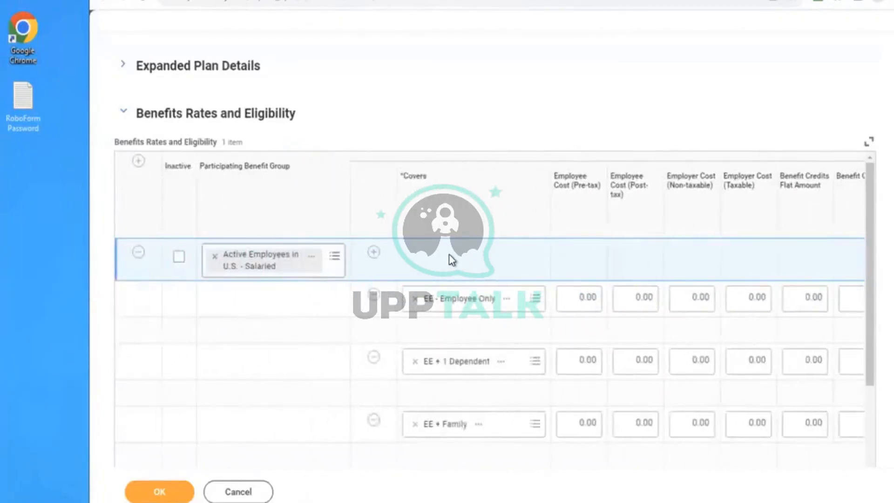
- Examine the coverage levels listed under Covers for the salaried employees' benefit group
{"action": "scroll", "coordinate": [452, 259], "scroll_direction": "down", "scroll_amount": 6}
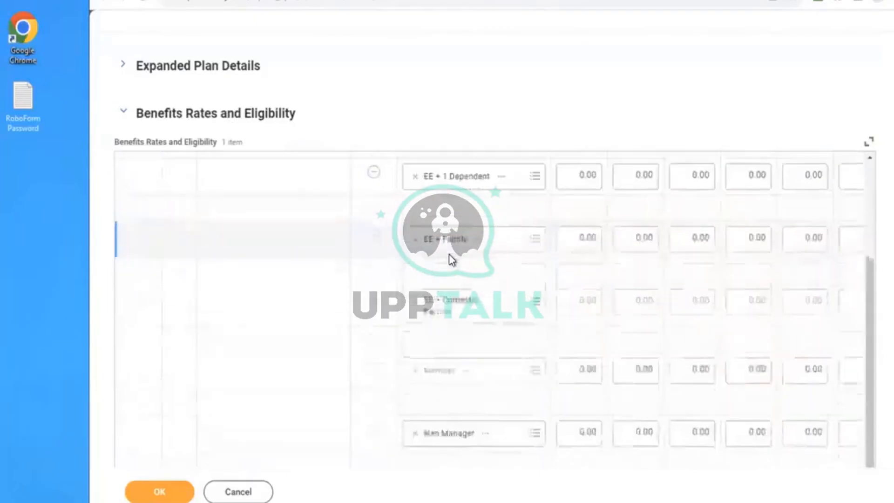
{"action": "scroll", "coordinate": [451, 260], "scroll_direction": "down", "scroll_amount": 4}
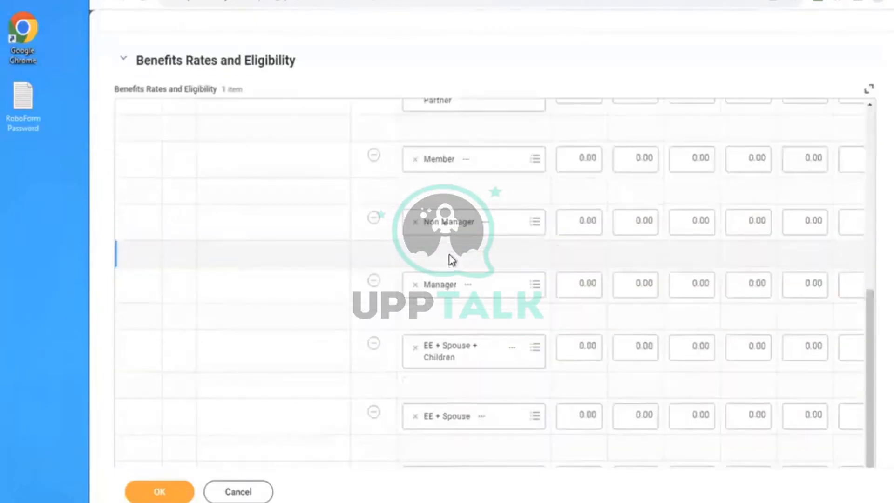
{"action": "left_click", "coordinate": [311, 272]}
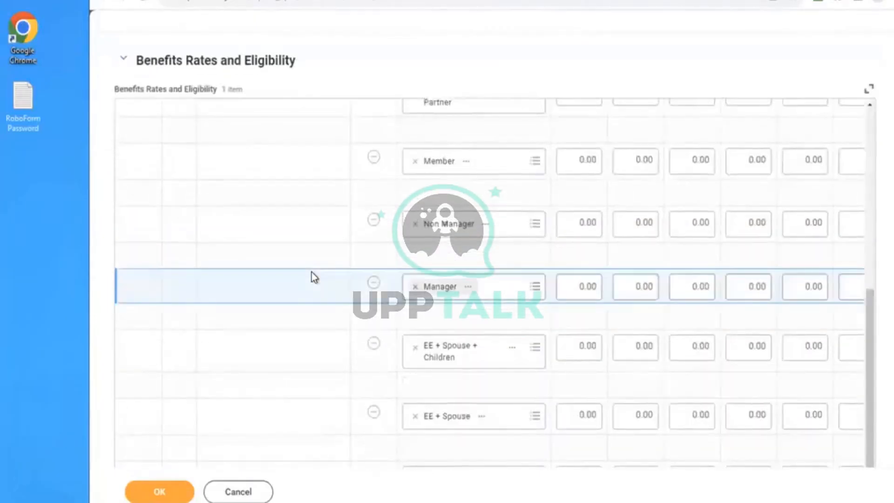
{"action": "scroll", "coordinate": [312, 272], "scroll_direction": "up", "scroll_amount": 1}
{"action": "scroll", "coordinate": [311, 272], "scroll_direction": "up", "scroll_amount": 5}
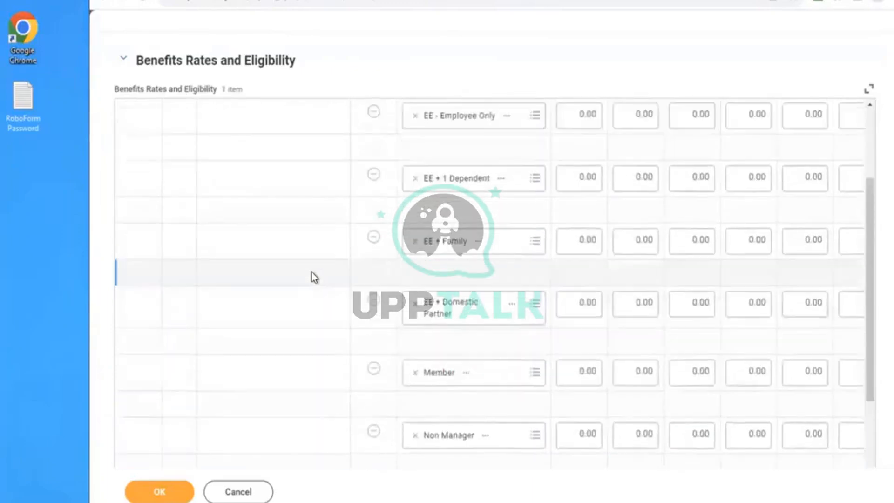
{"action": "scroll", "coordinate": [312, 272], "scroll_direction": "up", "scroll_amount": 5}
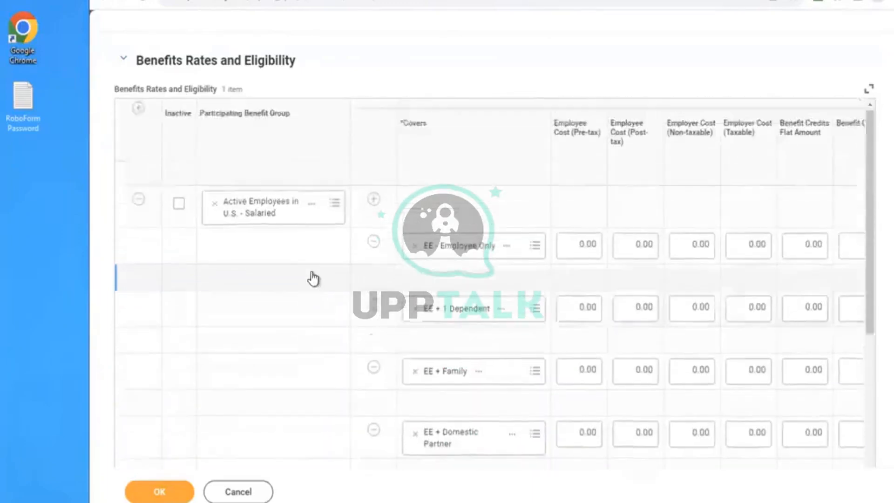
{"action": "scroll", "coordinate": [312, 277], "scroll_direction": "up", "scroll_amount": 2}
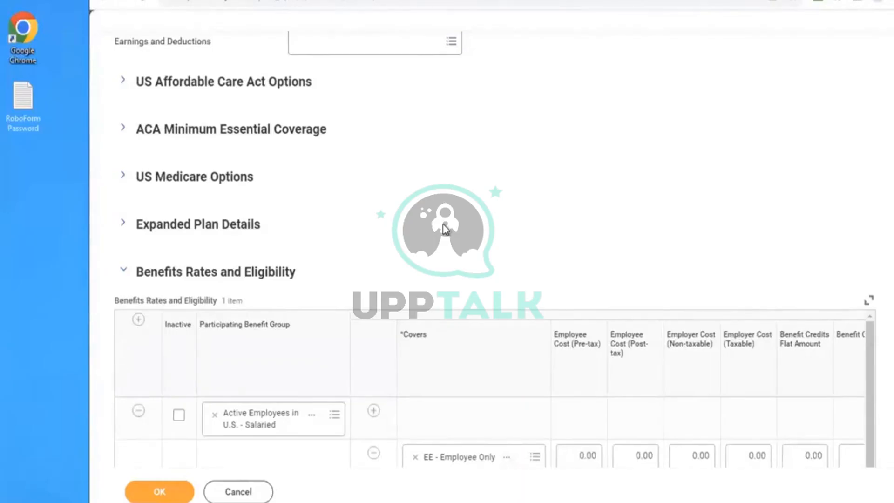
- Examine the Expanded Plan Details section and the coverage levels in the Benefits Rates and Eligibility grid
{"action": "scroll", "coordinate": [445, 229], "scroll_direction": "down", "scroll_amount": 5}
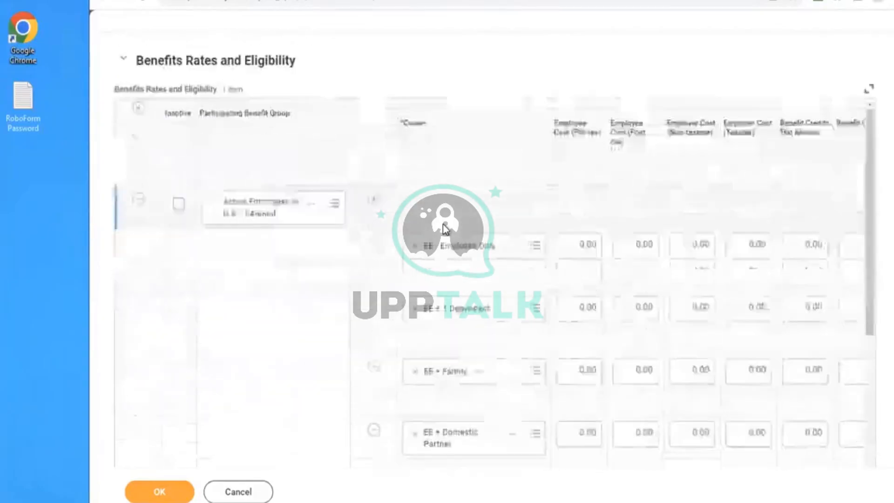
{"action": "scroll", "coordinate": [445, 229], "scroll_direction": "down", "scroll_amount": 2}
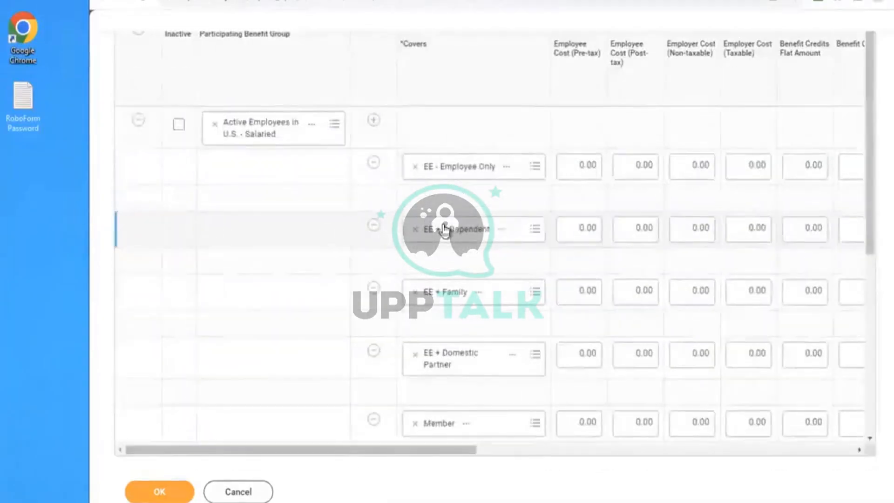
{"action": "scroll", "coordinate": [446, 229], "scroll_direction": "up", "scroll_amount": 1}
{"action": "scroll", "coordinate": [444, 228], "scroll_direction": "up", "scroll_amount": 3}
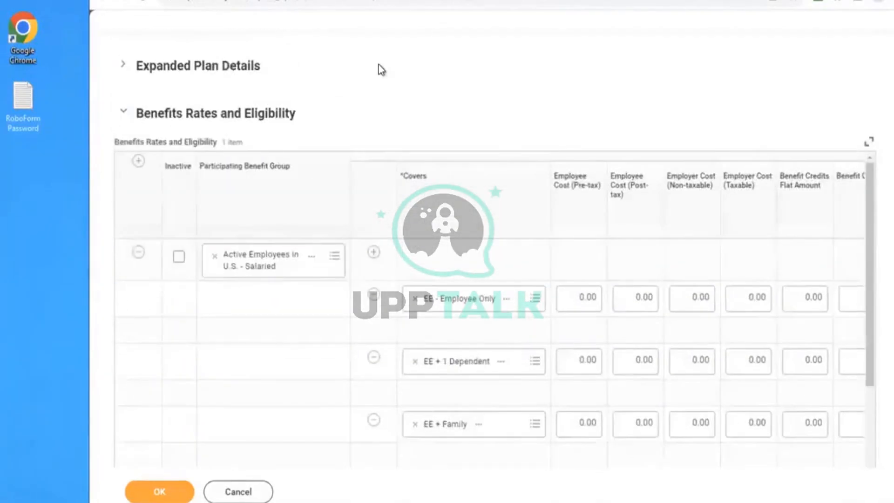
{"action": "scroll", "coordinate": [382, 70], "scroll_direction": "up", "scroll_amount": 1}
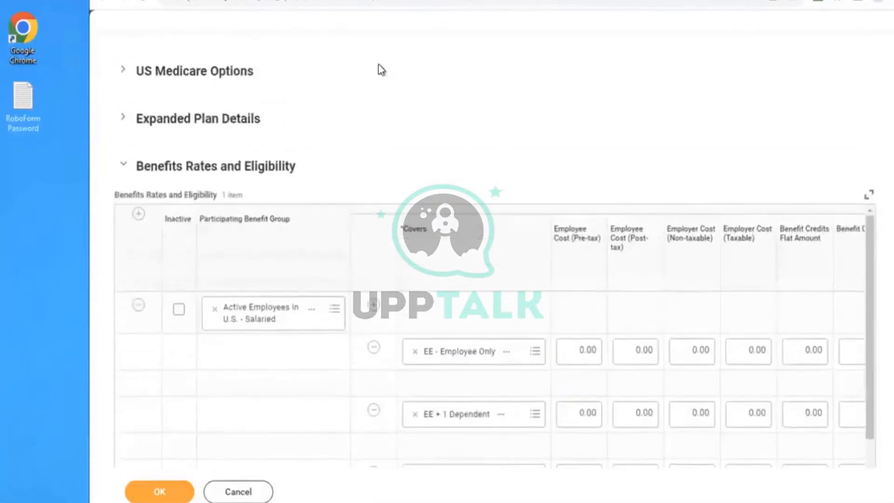
{"action": "left_click", "coordinate": [180, 120]}
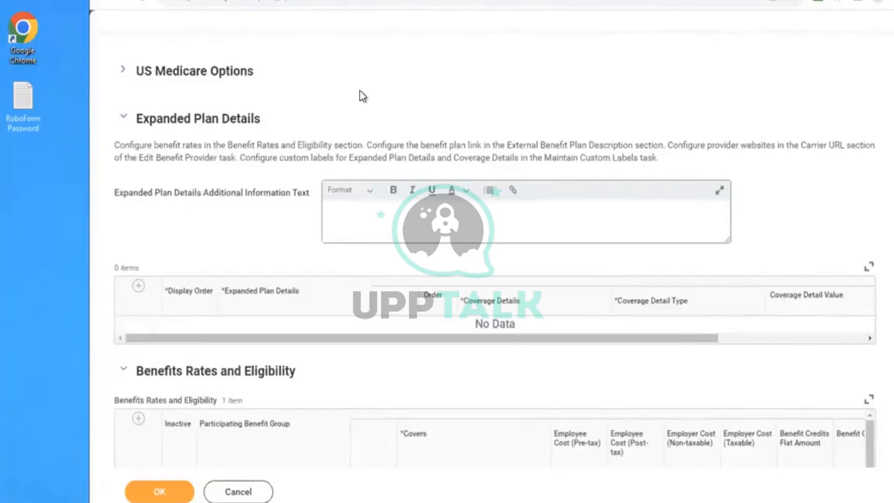
{"action": "left_click", "coordinate": [256, 119]}
{"action": "scroll", "coordinate": [509, 127], "scroll_direction": "down", "scroll_amount": 4}
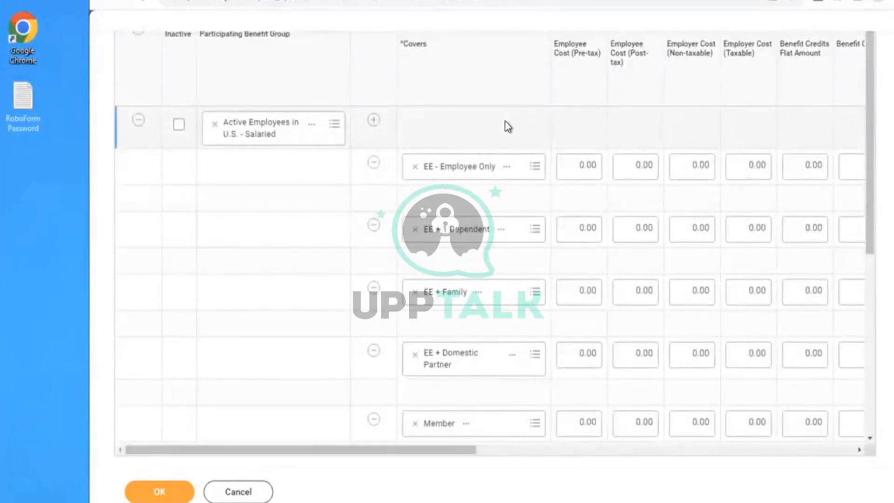
{"action": "left_click", "coordinate": [334, 125]}
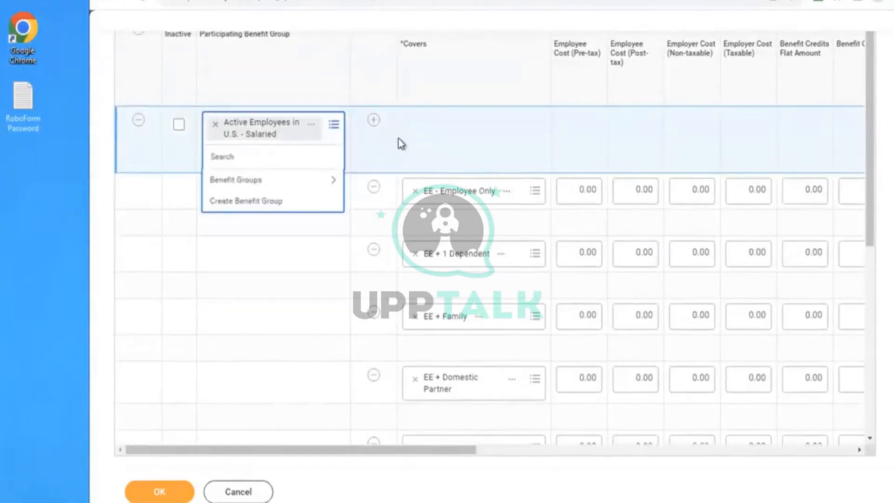
{"action": "left_click", "coordinate": [328, 182]}
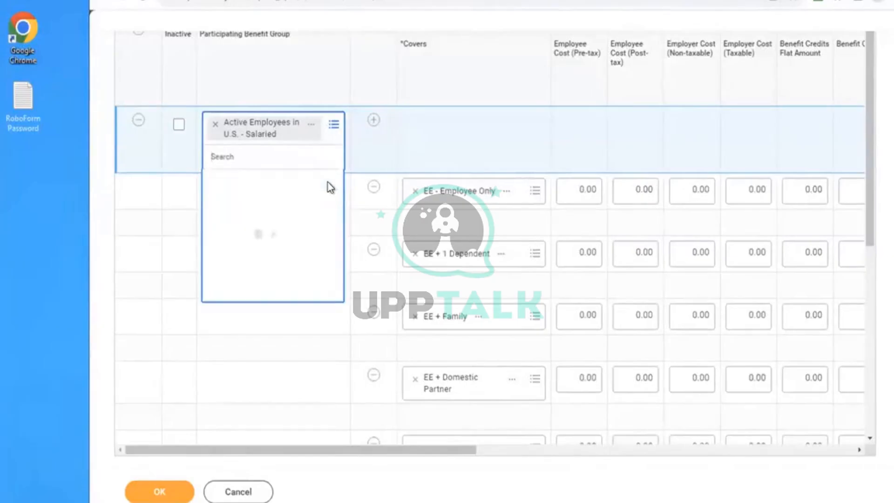
{"action": "left_click", "coordinate": [419, 125]}
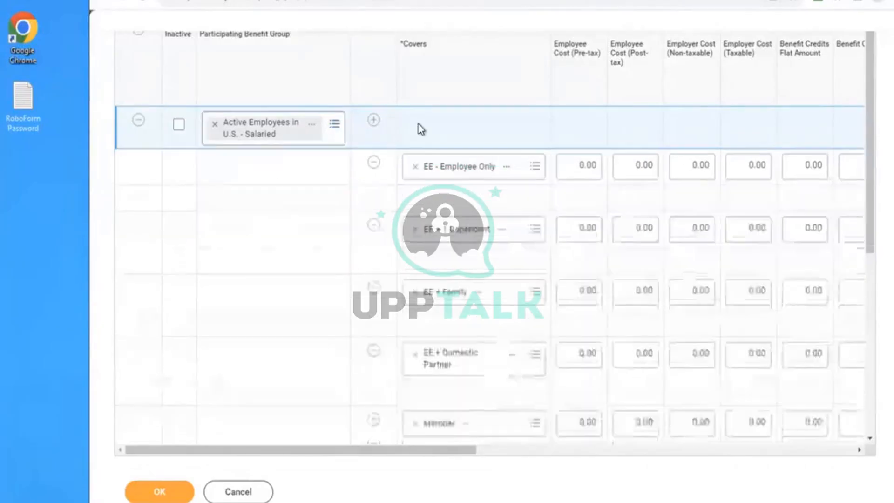
- Find the Health Care Rate Type field on the plan page by searching for "HEALTH CARE RA"
{"action": "scroll", "coordinate": [418, 124], "scroll_direction": "up", "scroll_amount": 1}
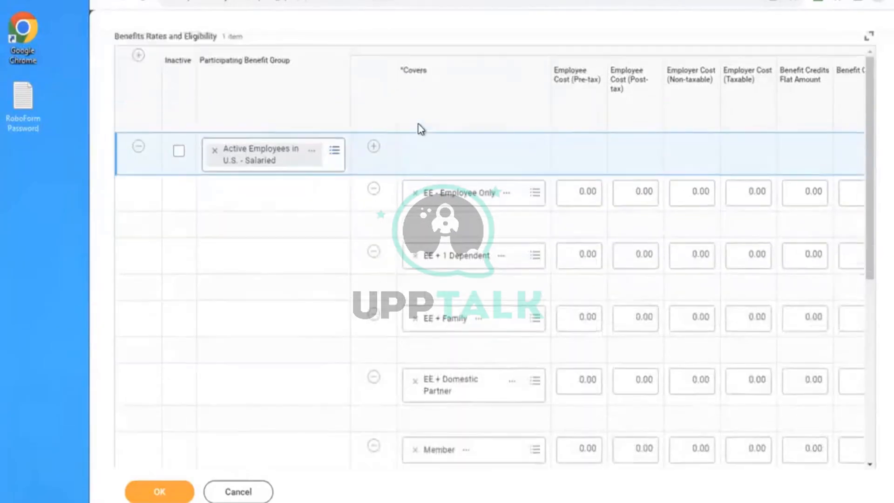
{"action": "scroll", "coordinate": [418, 124], "scroll_direction": "up", "scroll_amount": 8}
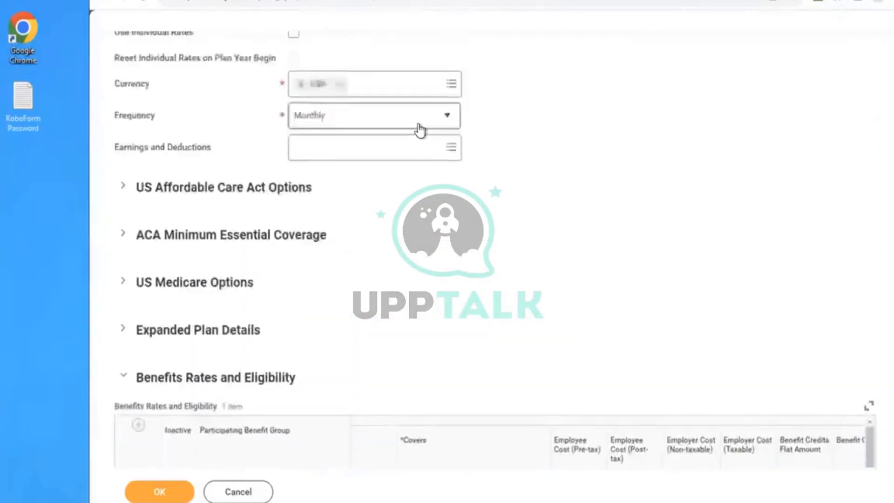
{"action": "scroll", "coordinate": [420, 130], "scroll_direction": "up", "scroll_amount": 1}
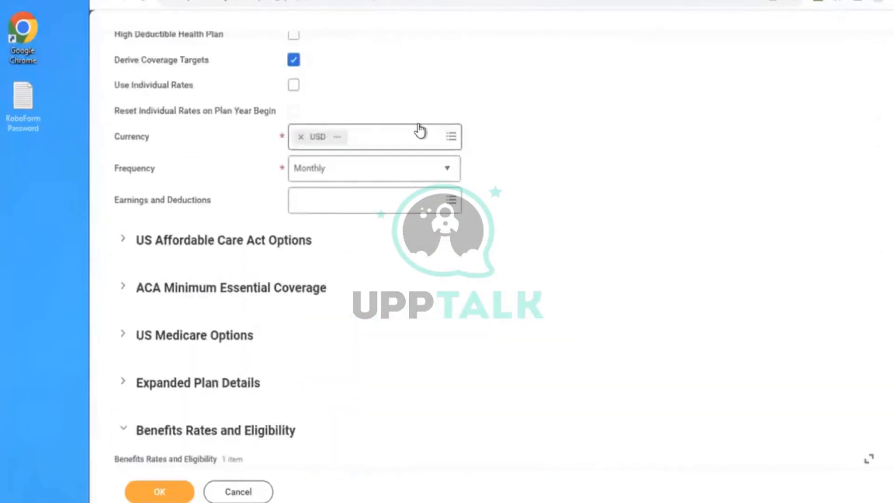
{"action": "scroll", "coordinate": [420, 131], "scroll_direction": "up", "scroll_amount": 3}
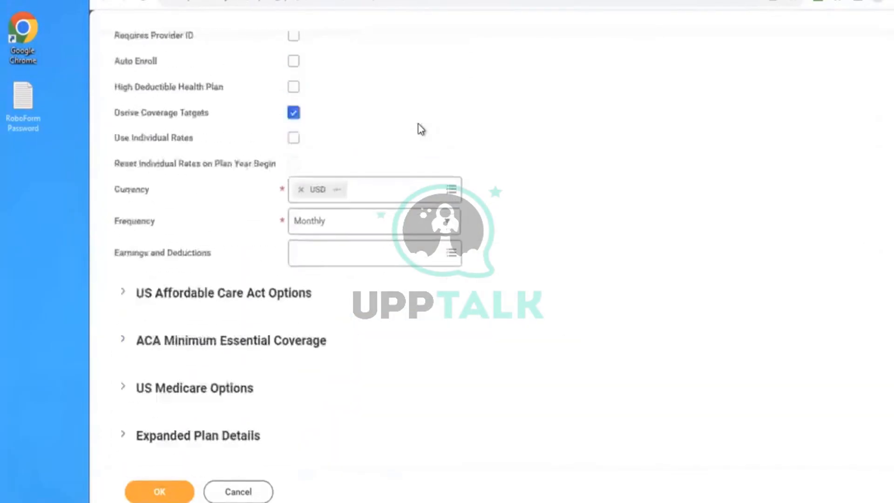
{"action": "scroll", "coordinate": [420, 131], "scroll_direction": "up", "scroll_amount": 1}
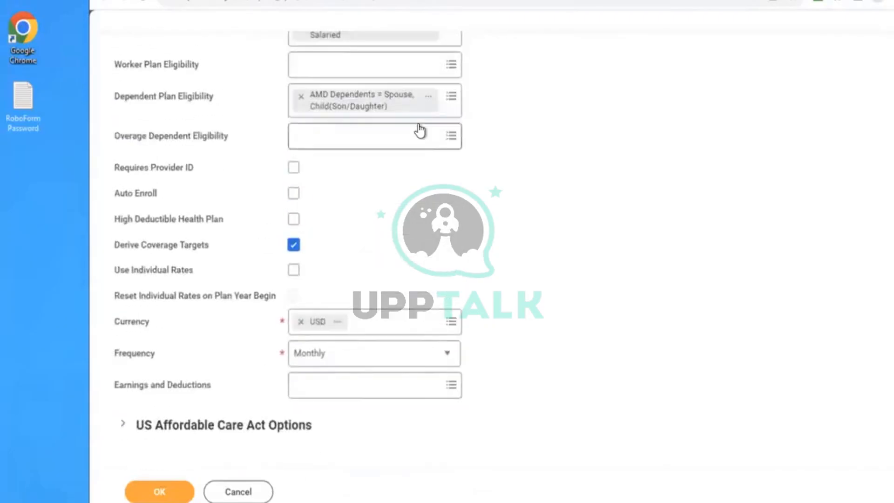
{"action": "key", "text": "ctrl+f"}
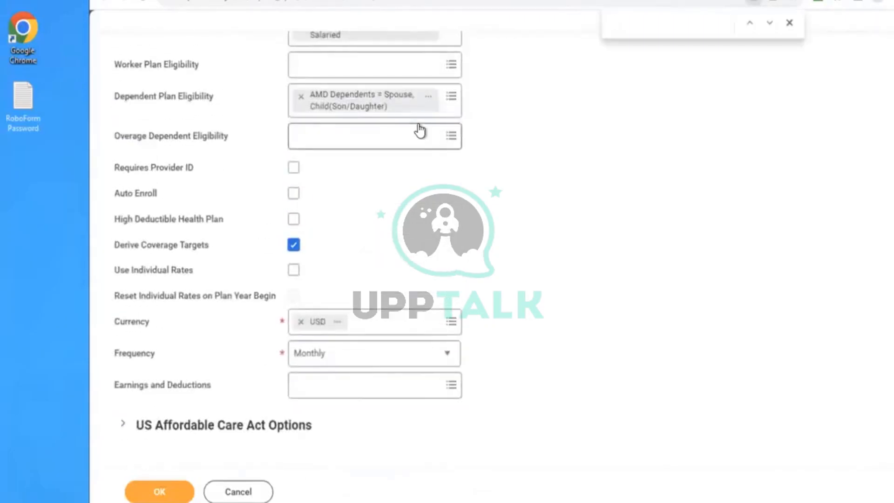
{"action": "type", "text": "HEALTH "}
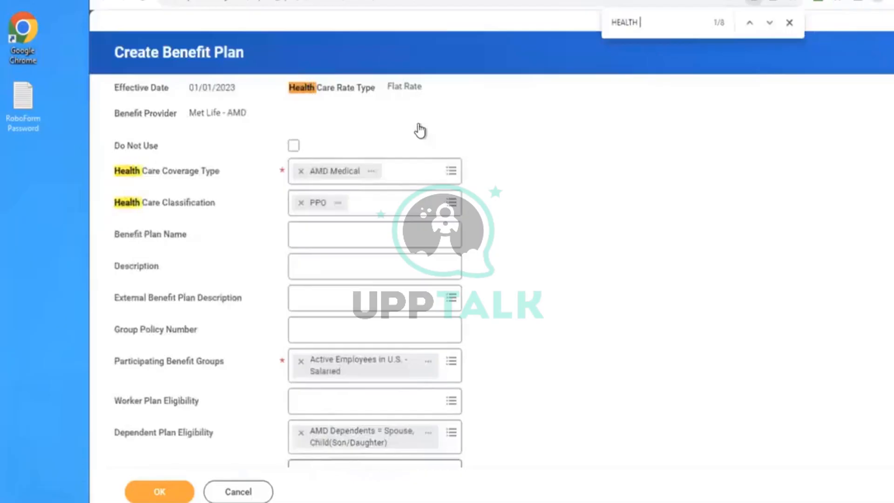
{"action": "type", "text": "CARE RA"}
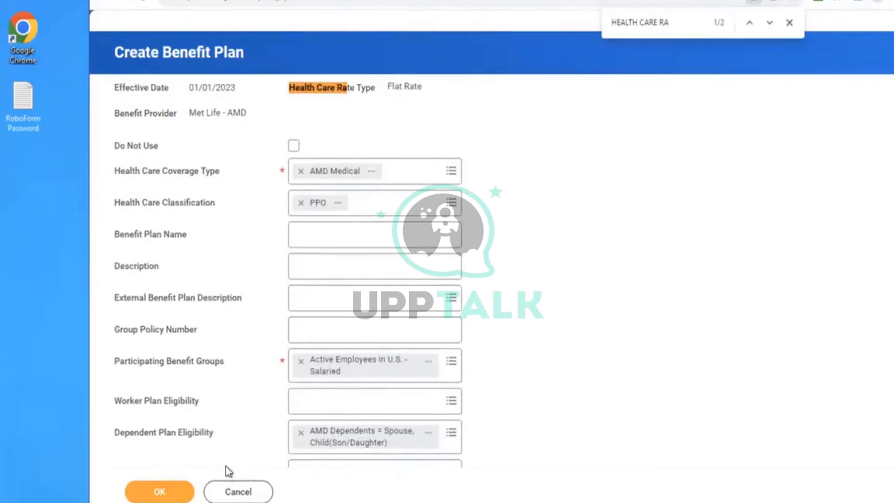
- Cancel the flat-rate benefit plan, discarding its changes, and close the page search
{"action": "left_click", "coordinate": [250, 489]}
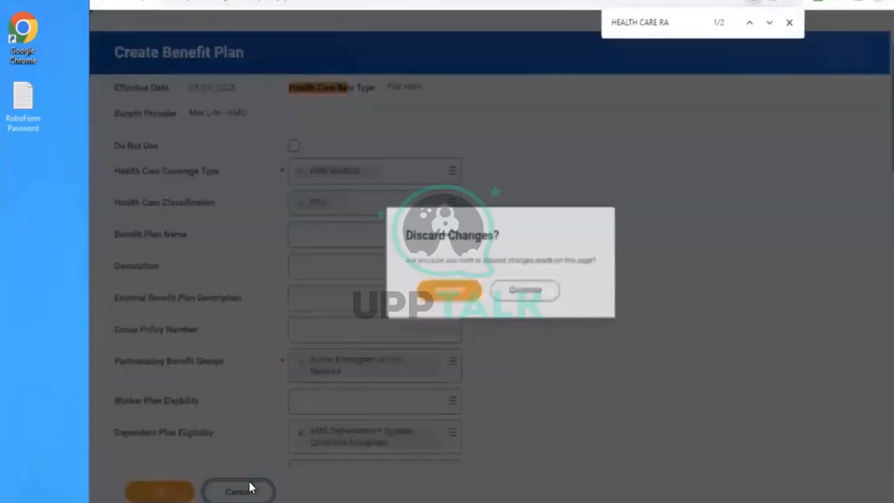
{"action": "left_click", "coordinate": [444, 297]}
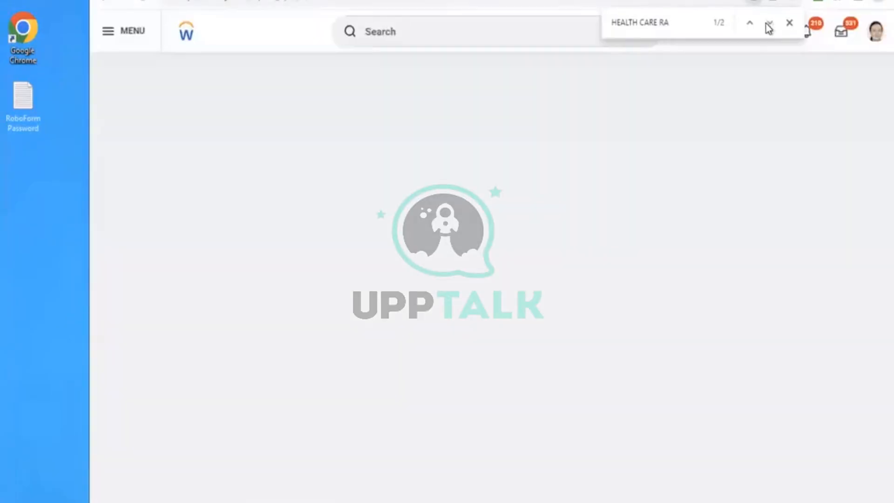
{"action": "left_click", "coordinate": [788, 24]}
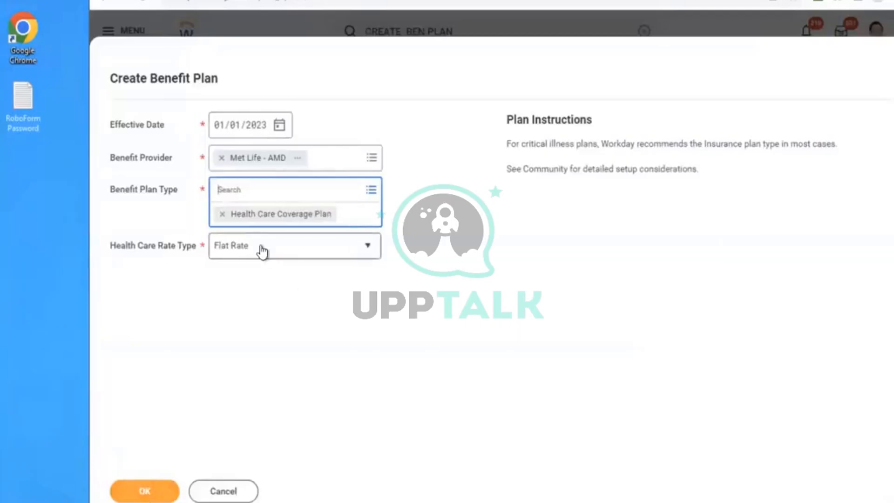
- Set the Health Care Rate Type to Calculated Rate and continue to the plan details page
{"action": "left_click", "coordinate": [260, 251]}
{"action": "left_click", "coordinate": [251, 229]}
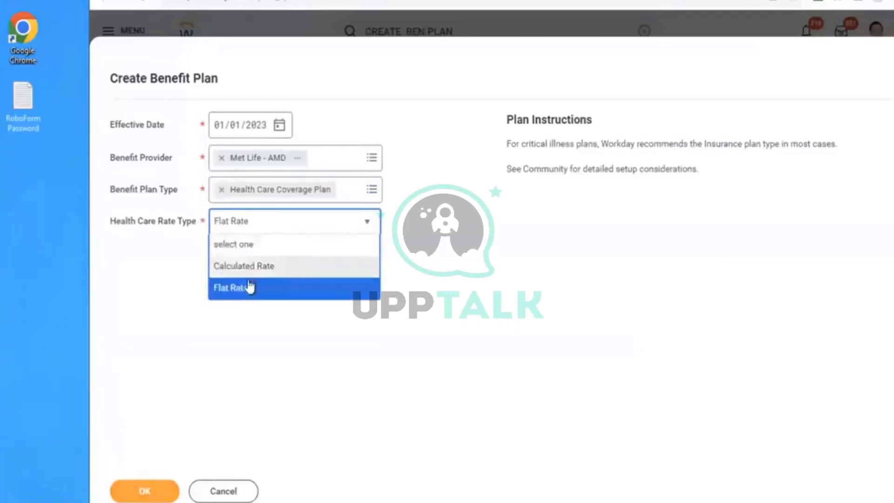
{"action": "left_click", "coordinate": [236, 267]}
{"action": "left_click", "coordinate": [146, 486]}
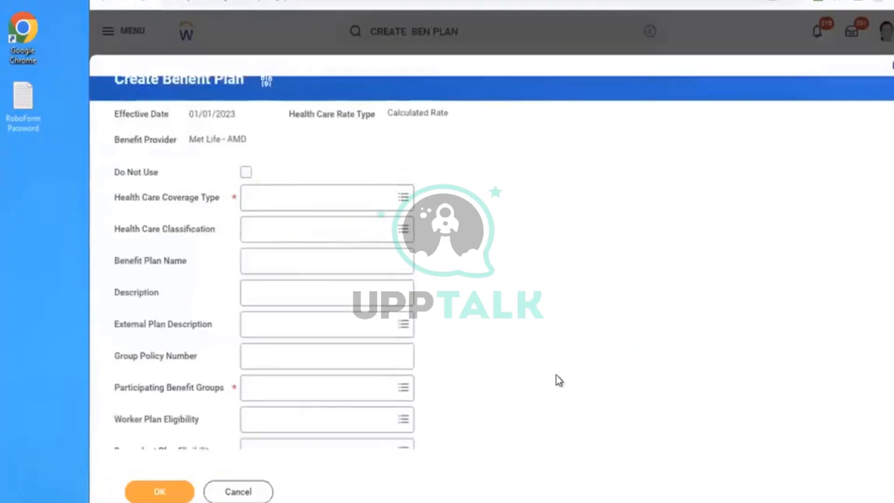
- Expand Benefits Rates and Eligibility and examine the calculated-rate plan's fields and its Health Care Rate column
{"action": "scroll", "coordinate": [556, 310], "scroll_direction": "down", "scroll_amount": 6}
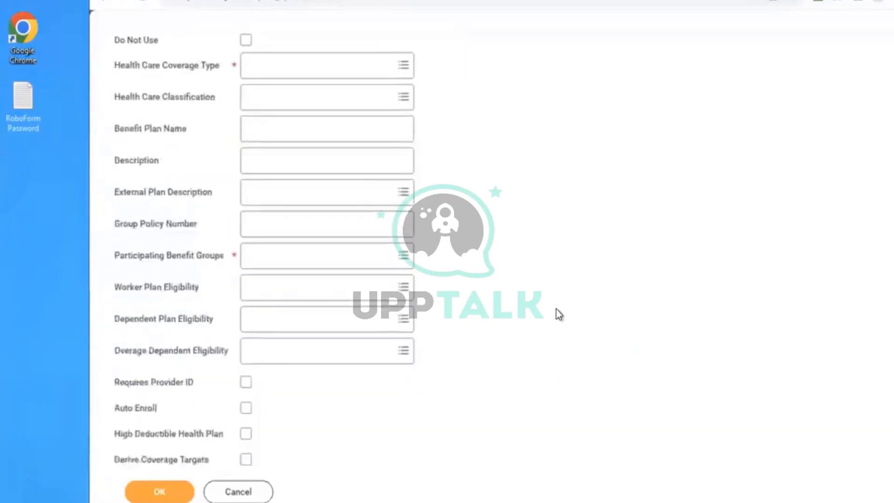
{"action": "scroll", "coordinate": [556, 309], "scroll_direction": "down", "scroll_amount": 2}
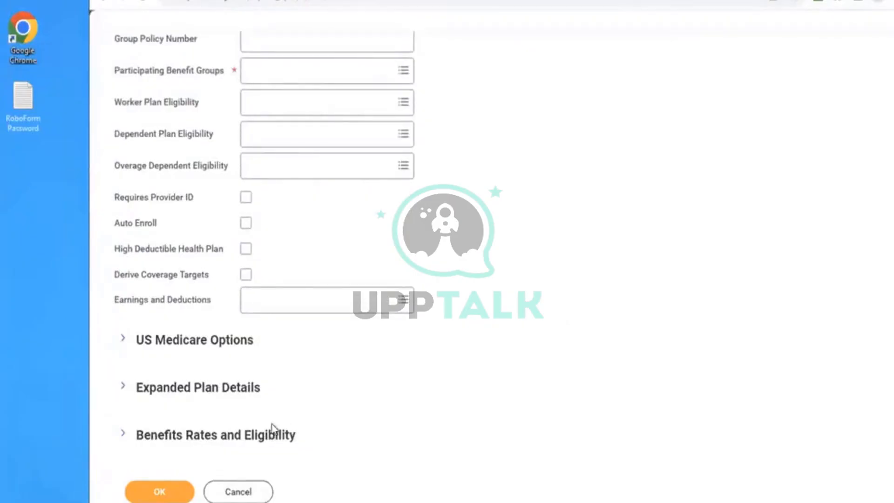
{"action": "left_click", "coordinate": [251, 435]}
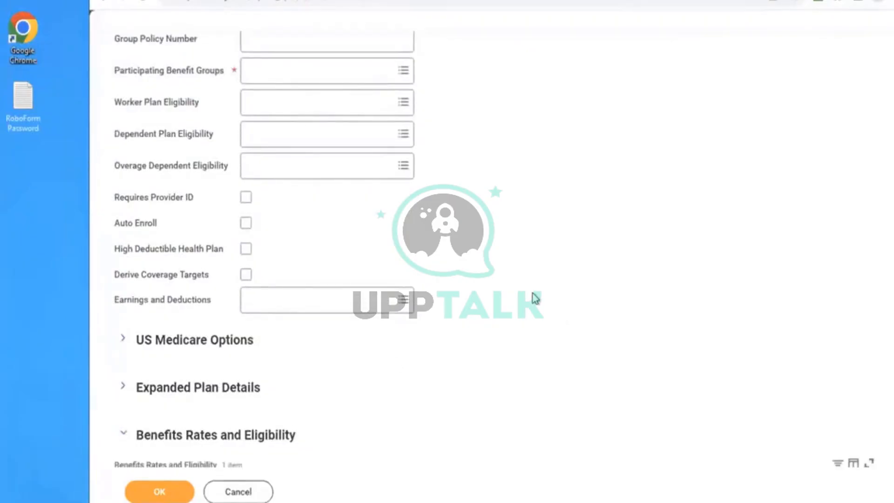
{"action": "scroll", "coordinate": [535, 298], "scroll_direction": "down", "scroll_amount": 3}
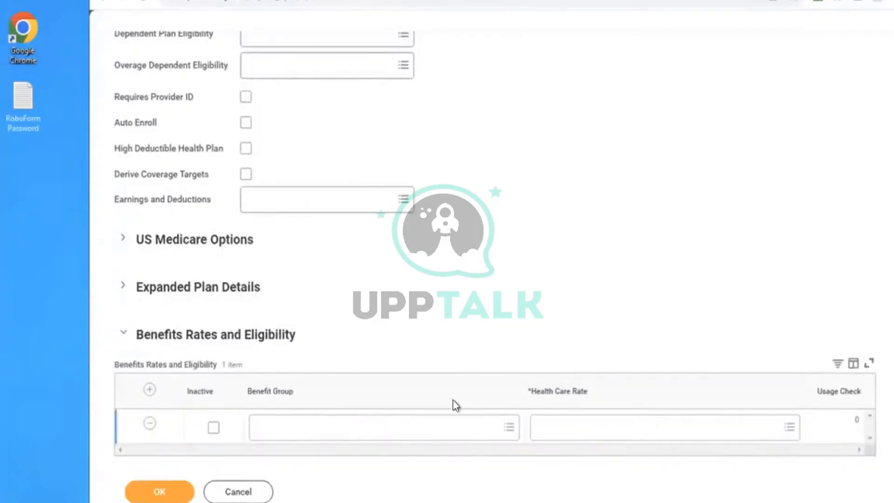
{"action": "scroll", "coordinate": [498, 317], "scroll_direction": "up", "scroll_amount": 1}
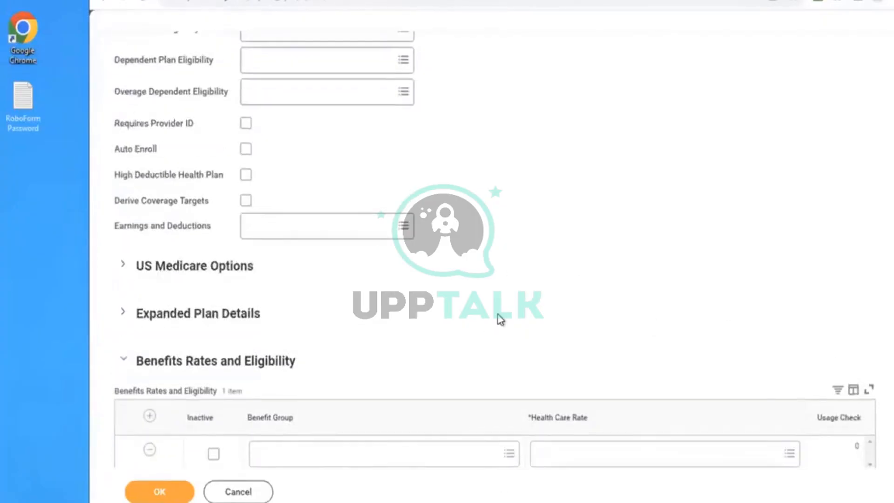
{"action": "scroll", "coordinate": [498, 317], "scroll_direction": "up", "scroll_amount": 3}
{"action": "scroll", "coordinate": [498, 315], "scroll_direction": "up", "scroll_amount": 5}
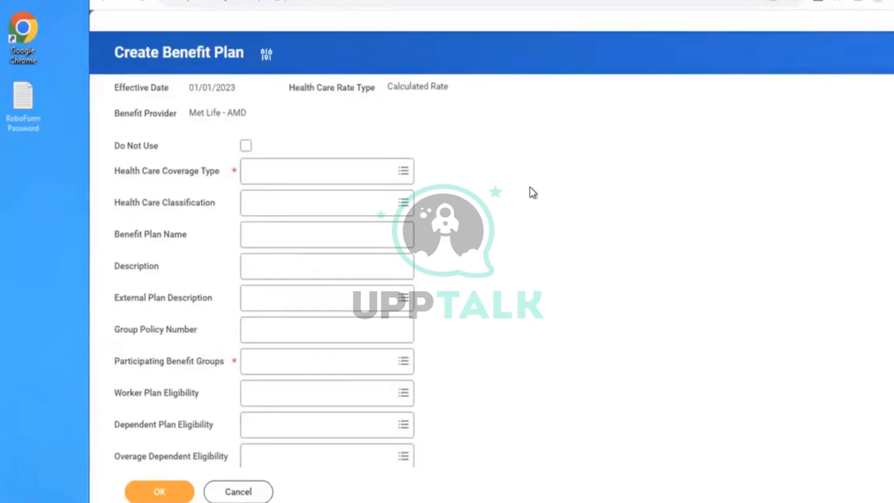
{"action": "scroll", "coordinate": [531, 189], "scroll_direction": "down", "scroll_amount": 8}
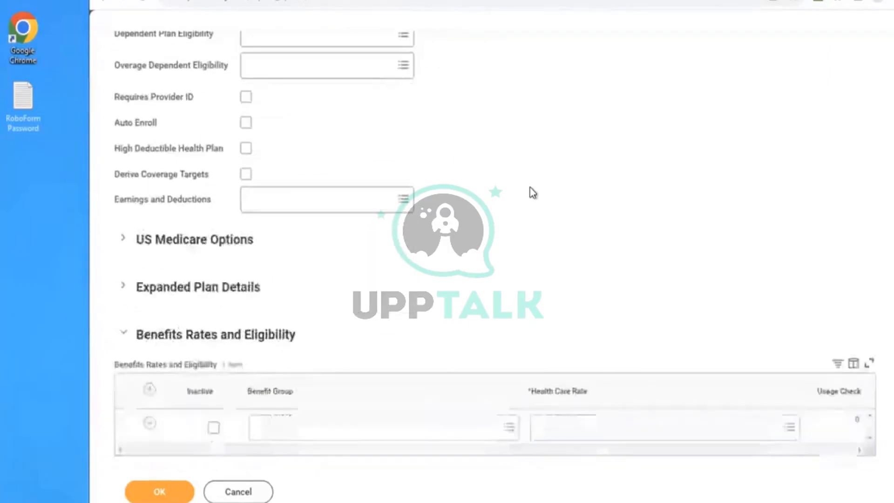
- Try AMD - Salaries Health Care Rate as the health care rate in the rates grid and clear it again
{"action": "left_click", "coordinate": [586, 418]}
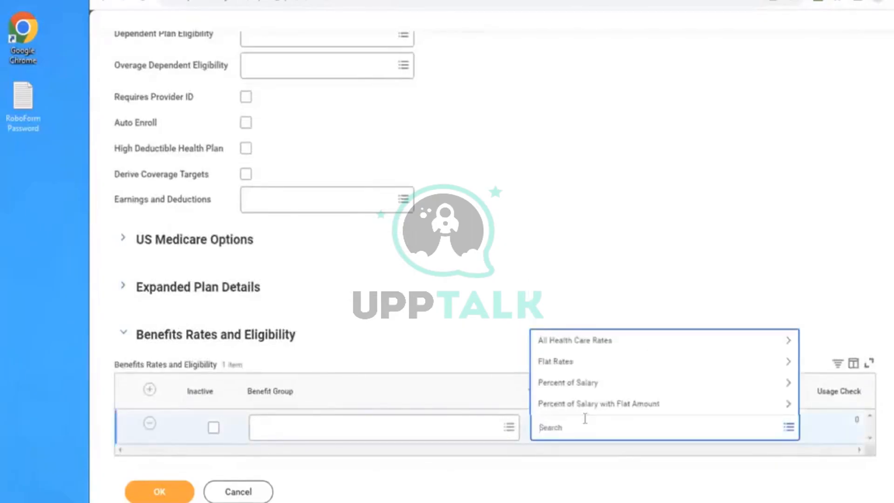
{"action": "type", "text": "AMD"}
{"action": "key", "text": "Return"}
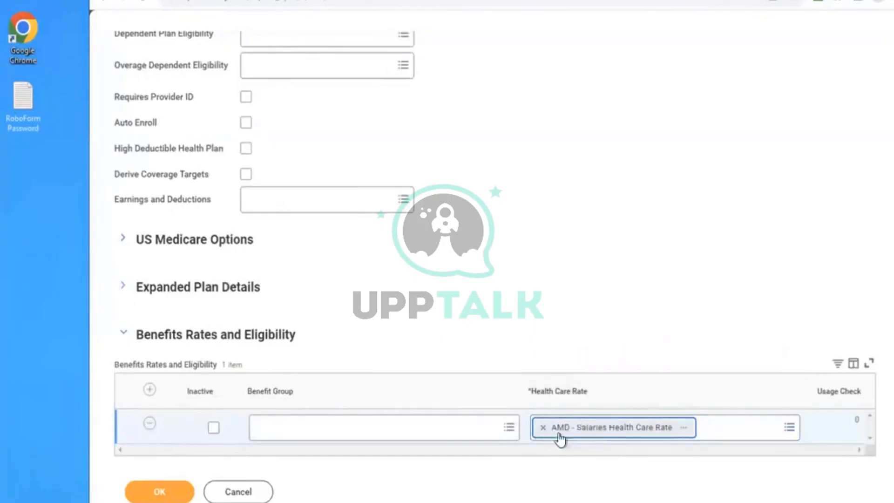
{"action": "left_click", "coordinate": [543, 429]}
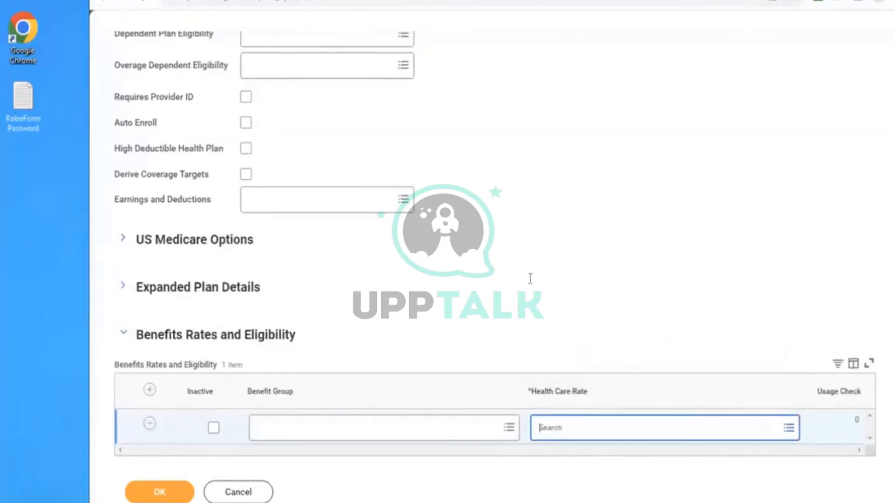
{"action": "left_click", "coordinate": [529, 278]}
- Set the Health Care Coverage Type of the calculated-rate plan to AMD Medical
{"action": "scroll", "coordinate": [529, 278], "scroll_direction": "up", "scroll_amount": 8}
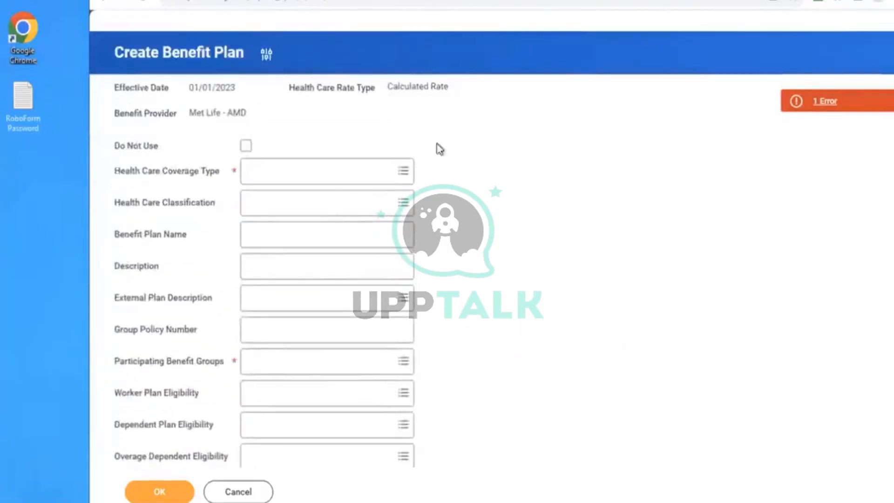
{"action": "left_click_drag", "start_coordinate": [388, 87], "coordinate": [445, 89]}
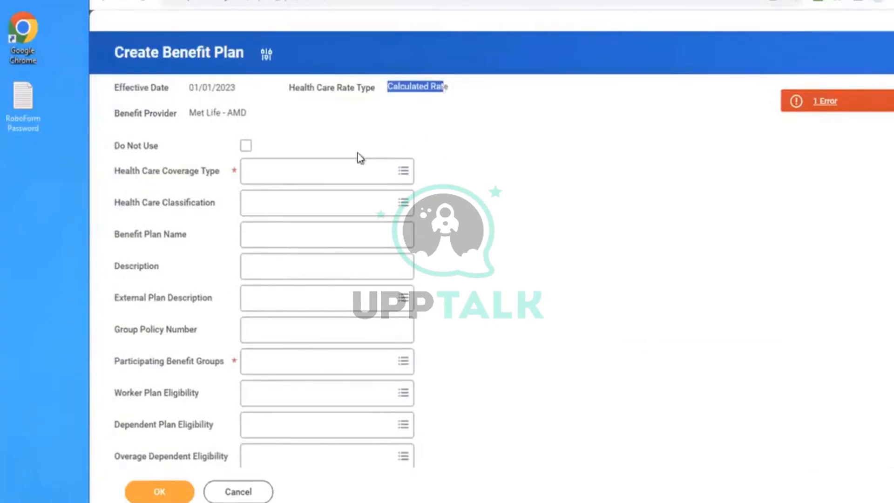
{"action": "left_click", "coordinate": [325, 172]}
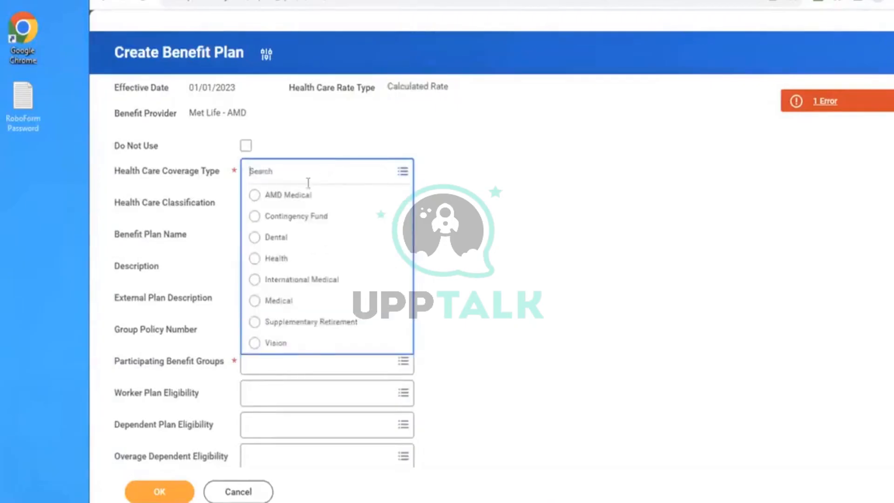
{"action": "left_click", "coordinate": [291, 196]}
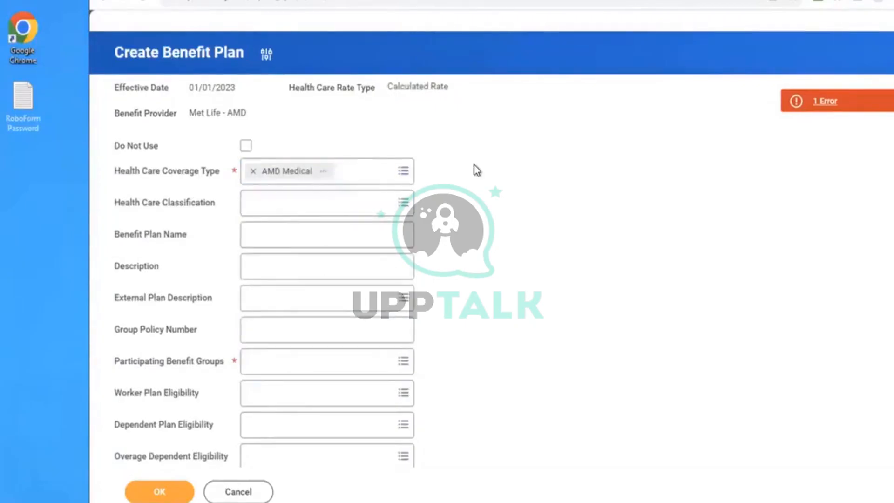
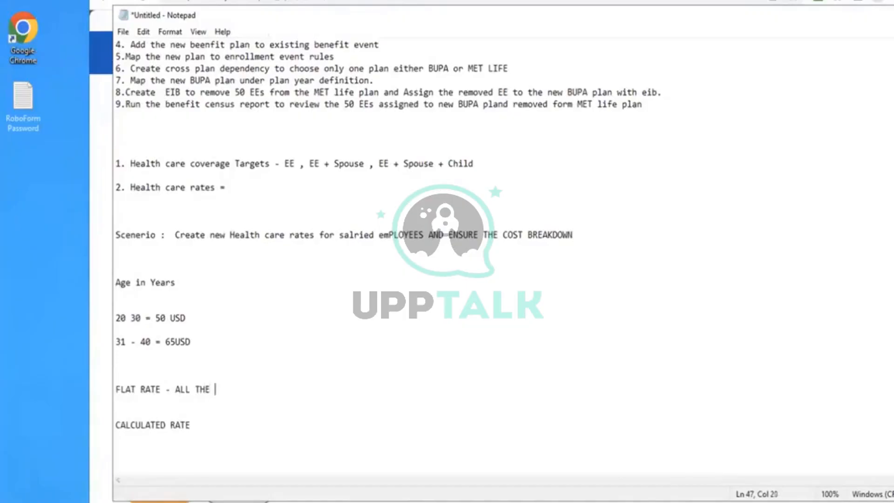
- Complete the FLAT RATE note with "HEALTH CARE COVERAGE TARGETS WILL BE DEFAULTED AND YOU NEED TO ENTER THE VLAUES FOR EACH TARGET"
{"action": "type", "text": "HEALTH CARE COVERAGE TARGETS WILL BE DEFAULTED AND YOU NEED TO ENTER THE VLAUES FOR EACH "}
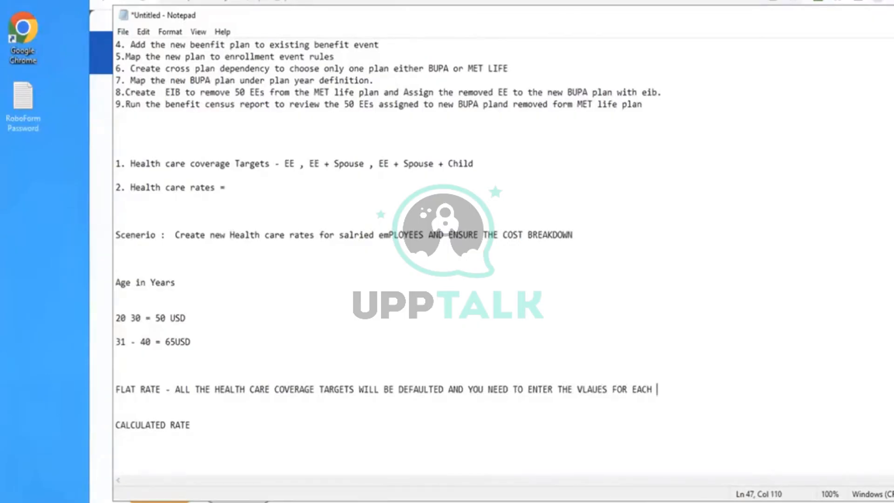
{"action": "type", "text": "TARGET"}
- Extend the CALCULATED RATE note with "- tHE HEALTH CARE YOU CREATED WILL BE DEFAULTED"
{"action": "left_click", "coordinate": [198, 425]}
{"action": "type", "text": "- tHE HEAL"}
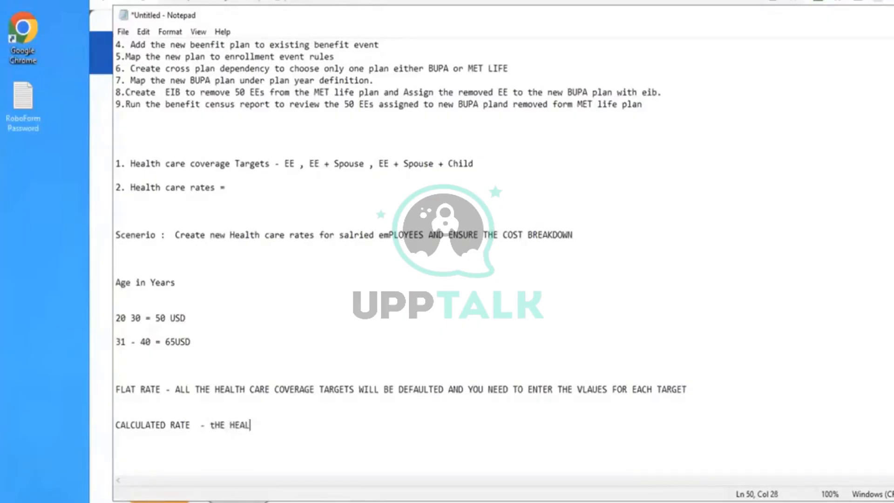
{"action": "type", "text": "TH CARE YOU CREATED WILL BE DEFAULTED"}
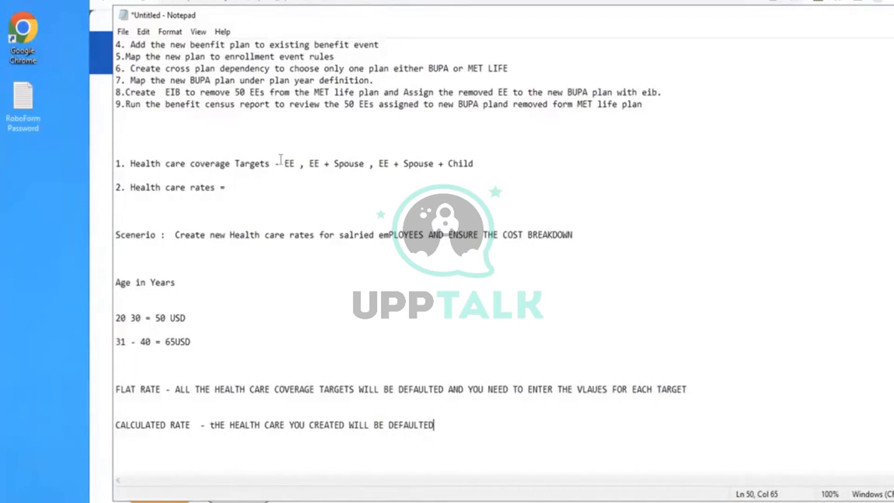
{"action": "left_click_drag", "start_coordinate": [280, 159], "coordinate": [458, 165]}
{"action": "left_click_drag", "start_coordinate": [274, 425], "coordinate": [309, 425]}
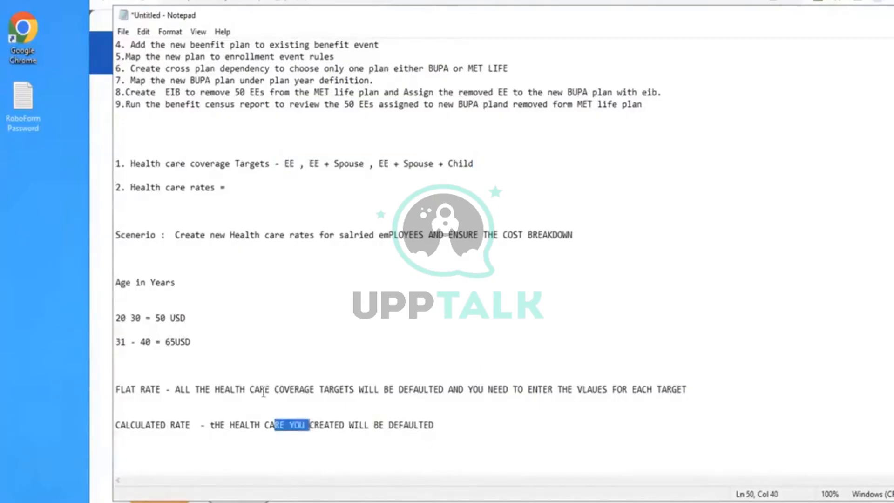
{"action": "left_click", "coordinate": [225, 390]}
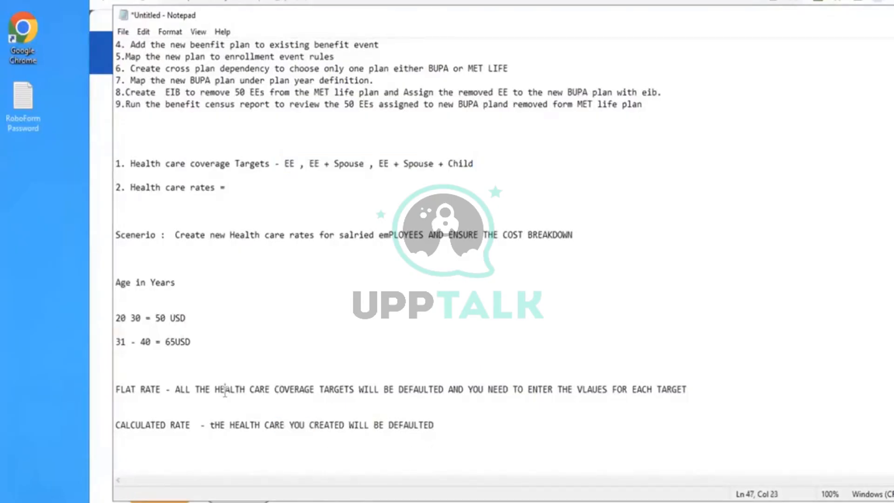
{"action": "left_click", "coordinate": [281, 149]}
- Switch back to Workday and set the Health Care Classification of the new plan to PPO
{"action": "key", "text": "alt+Tab"}
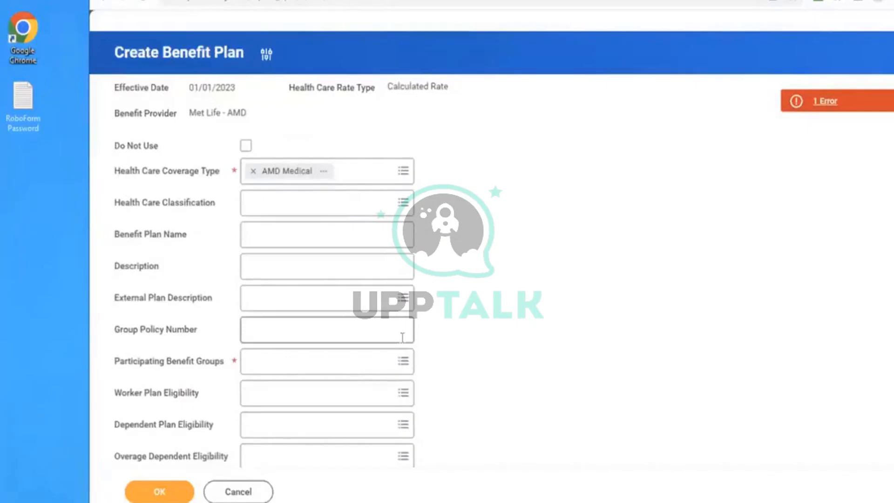
{"action": "scroll", "coordinate": [526, 311], "scroll_direction": "down", "scroll_amount": 1}
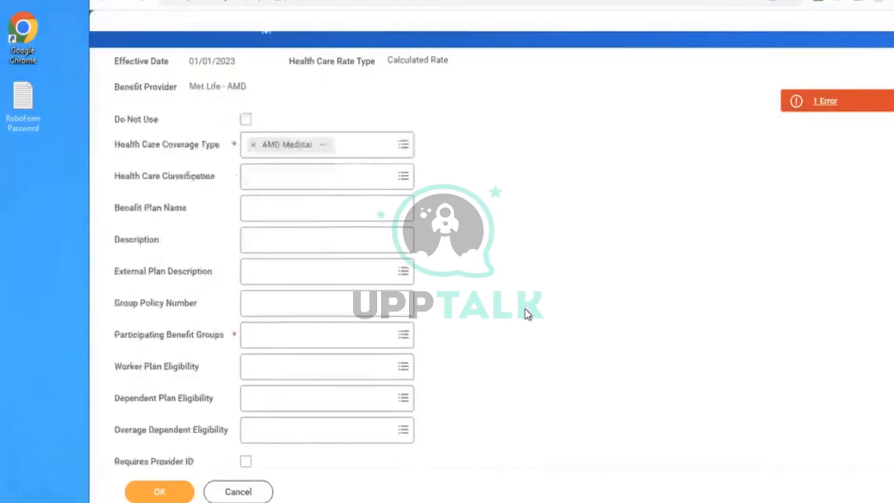
{"action": "scroll", "coordinate": [525, 310], "scroll_direction": "down", "scroll_amount": 3}
{"action": "scroll", "coordinate": [524, 309], "scroll_direction": "up", "scroll_amount": 3}
{"action": "left_click", "coordinate": [295, 155]}
{"action": "left_click", "coordinate": [278, 194]}
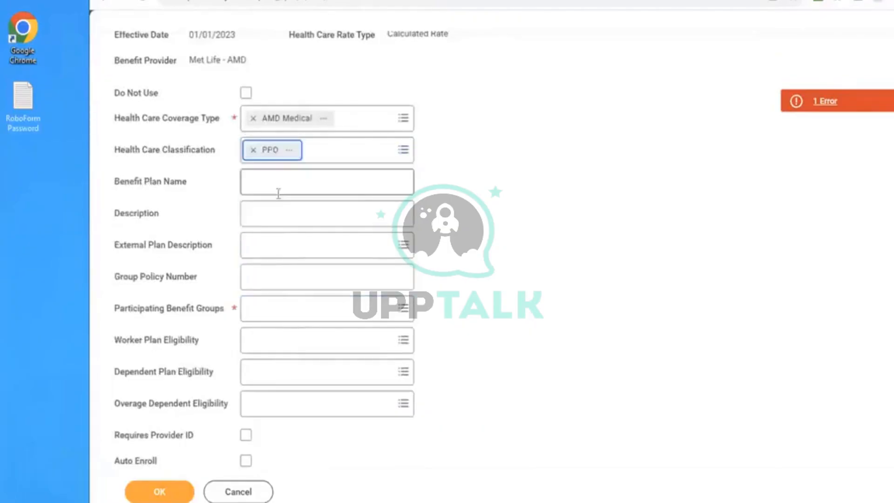
{"action": "left_click", "coordinate": [438, 192]}
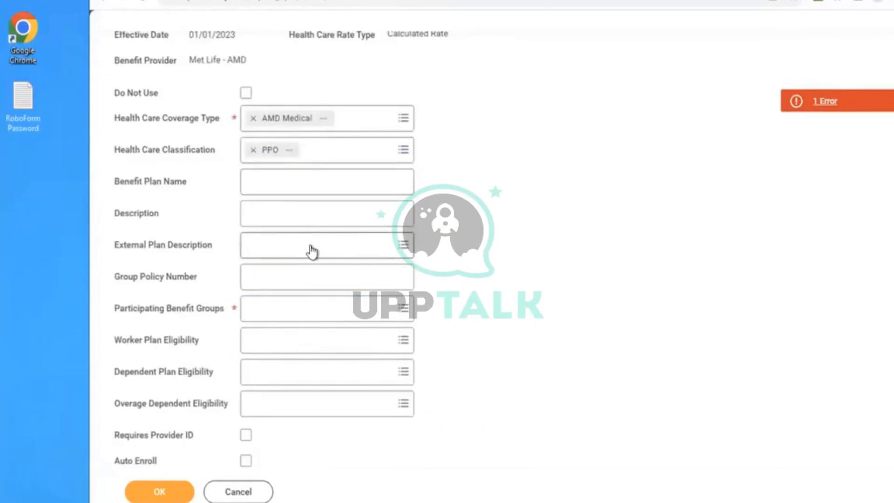
- Set Participating Benefit Groups of the plan to Active Employees in U.S. - Salaried
{"action": "left_click", "coordinate": [288, 315]}
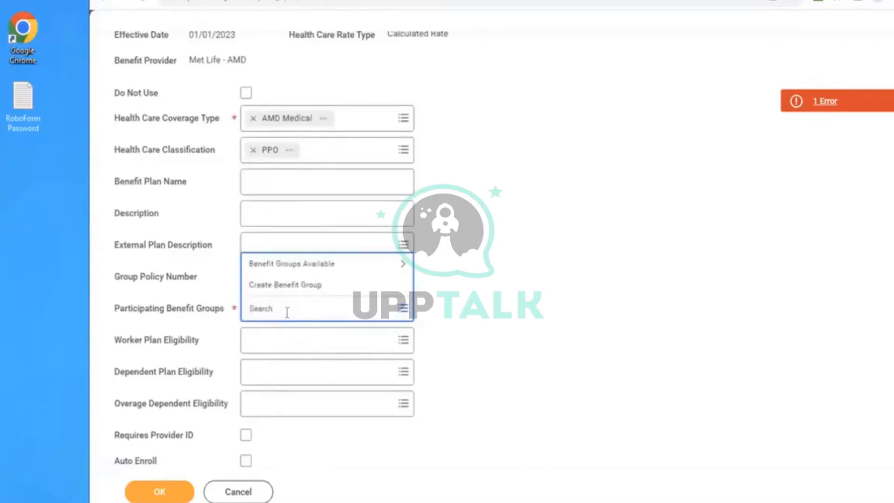
{"action": "type", "text": "ACTIVE EMPLO SAL"}
{"action": "key", "text": "Return"}
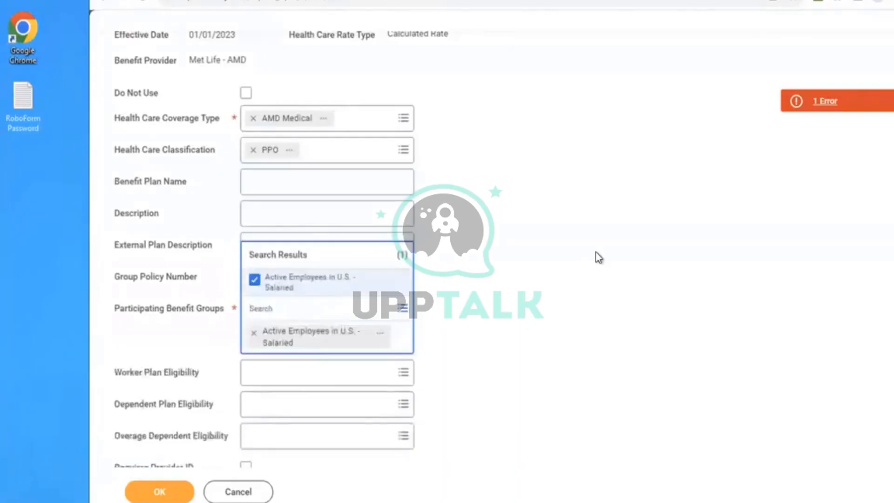
{"action": "left_click", "coordinate": [598, 257]}
- Set Dependent Plan Eligibility to AMD Dependents = Spouse, Child(Son/Daughter) and enable Derive Coverage Targets
{"action": "scroll", "coordinate": [597, 256], "scroll_direction": "down", "scroll_amount": 3}
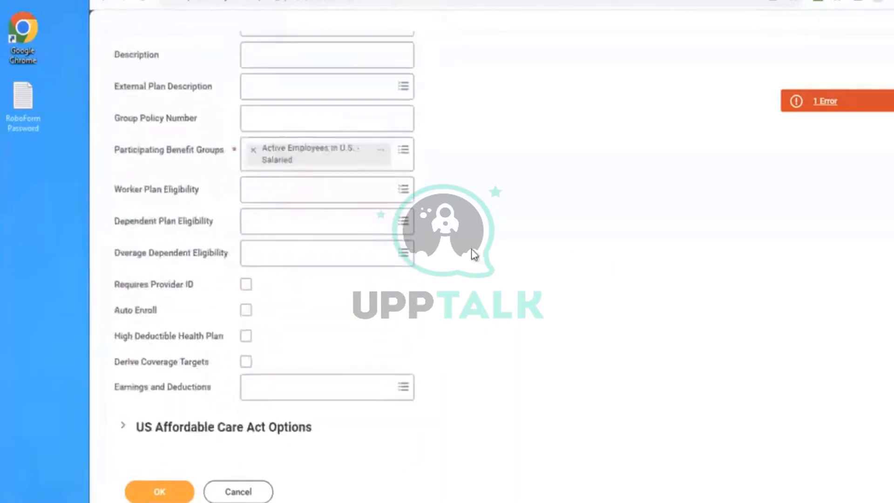
{"action": "left_click", "coordinate": [267, 222]}
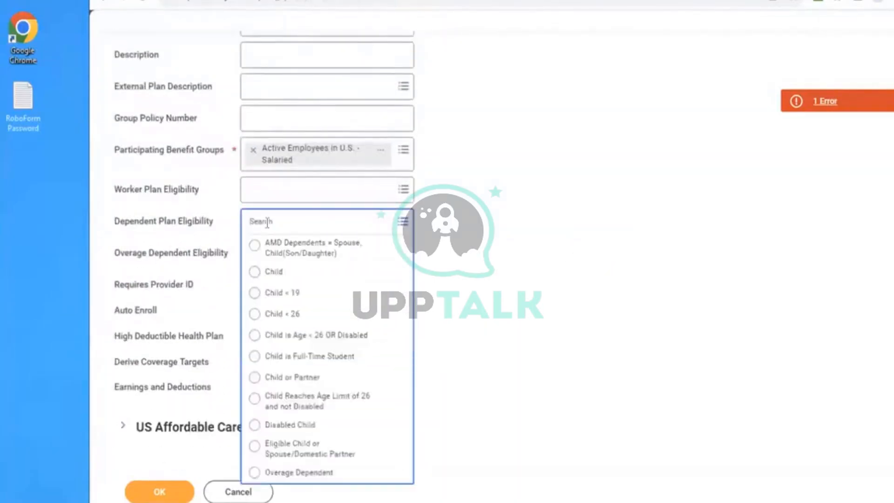
{"action": "type", "text": "AMD"}
{"action": "key", "text": "Return"}
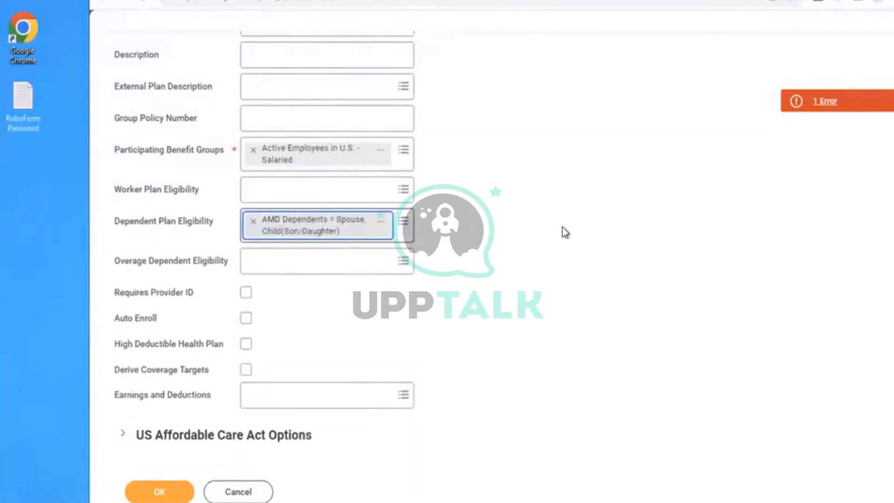
{"action": "scroll", "coordinate": [562, 232], "scroll_direction": "down", "scroll_amount": 3}
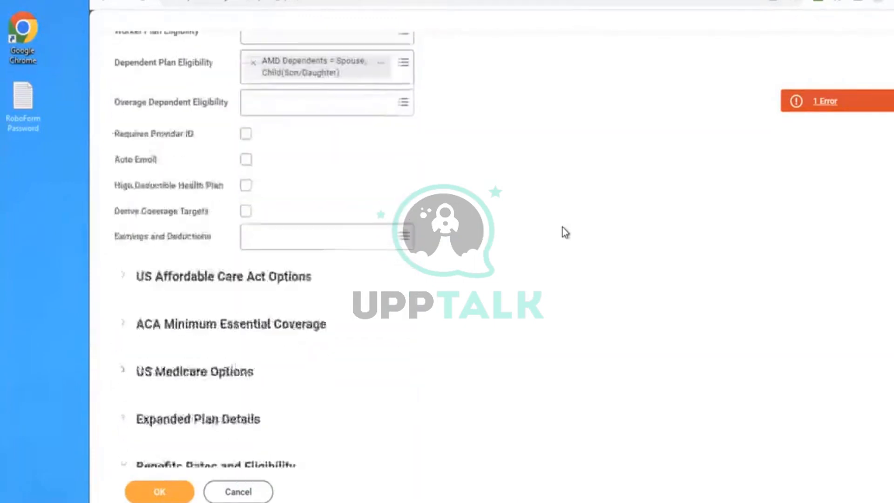
{"action": "scroll", "coordinate": [563, 232], "scroll_direction": "down", "scroll_amount": 1}
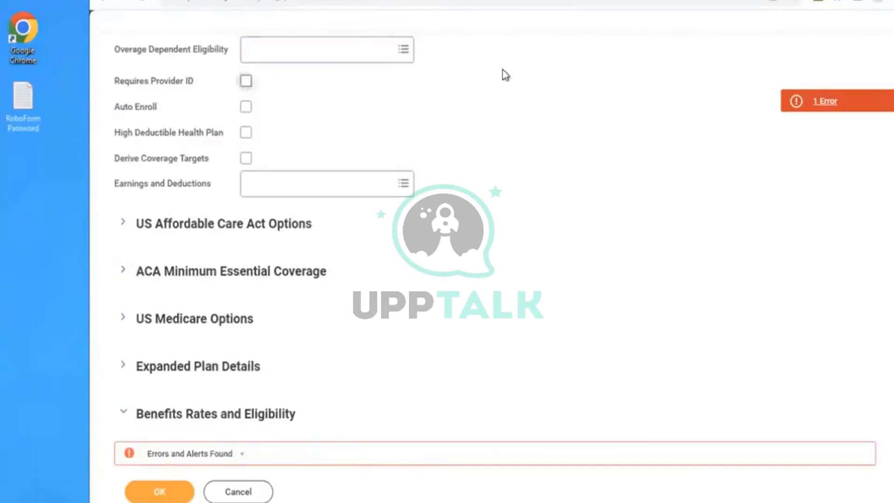
{"action": "left_click", "coordinate": [247, 161]}
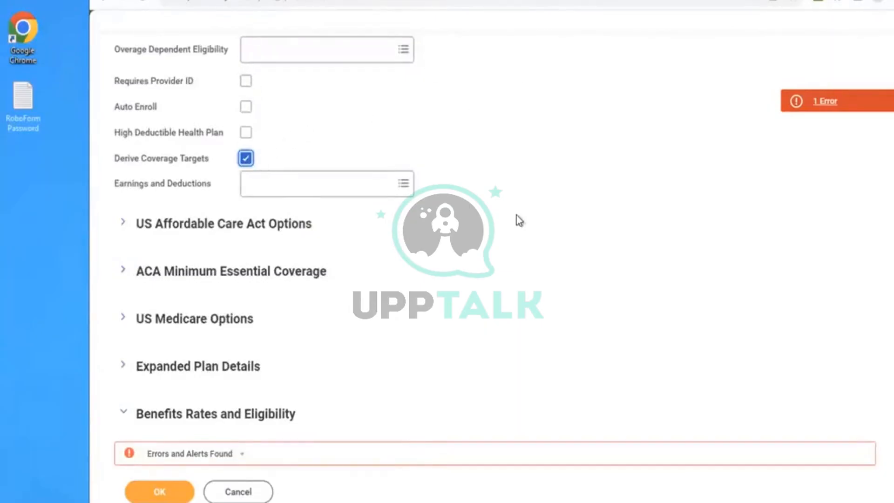
- In the Benefits Rates and Eligibility row, assign benefit group Active Employees in U.S. - Salaried and health care rate AMD - Salaries Health Care Rate
{"action": "scroll", "coordinate": [580, 264], "scroll_direction": "down", "scroll_amount": 2}
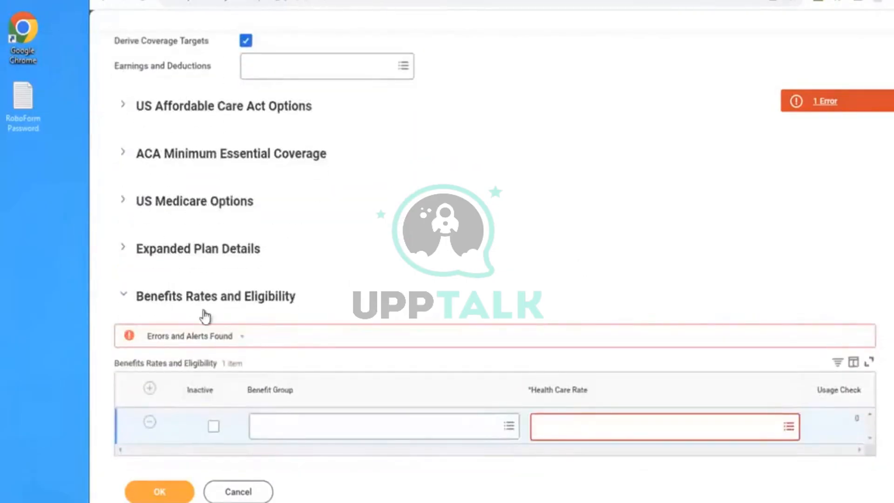
{"action": "left_click", "coordinate": [293, 434]}
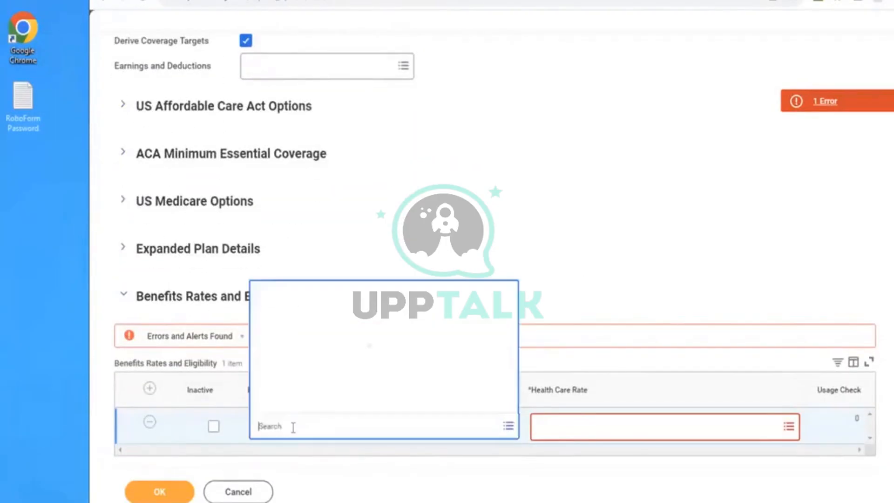
{"action": "left_click", "coordinate": [281, 328]}
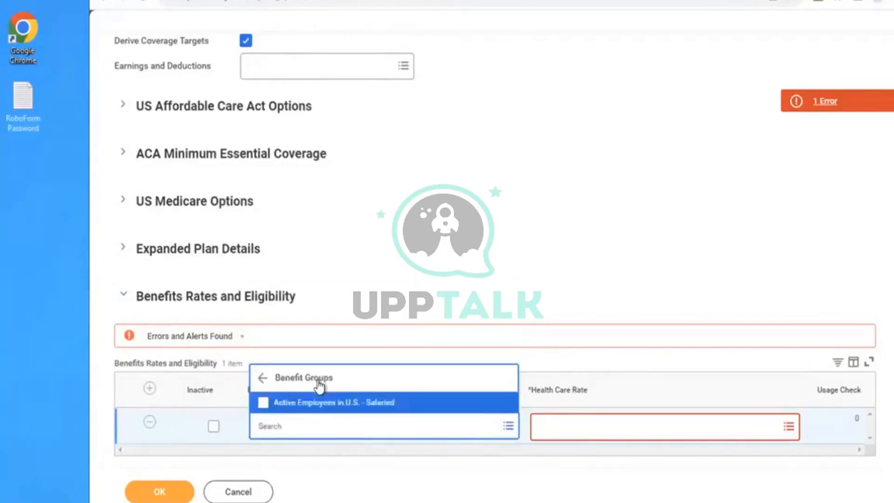
{"action": "left_click", "coordinate": [294, 402]}
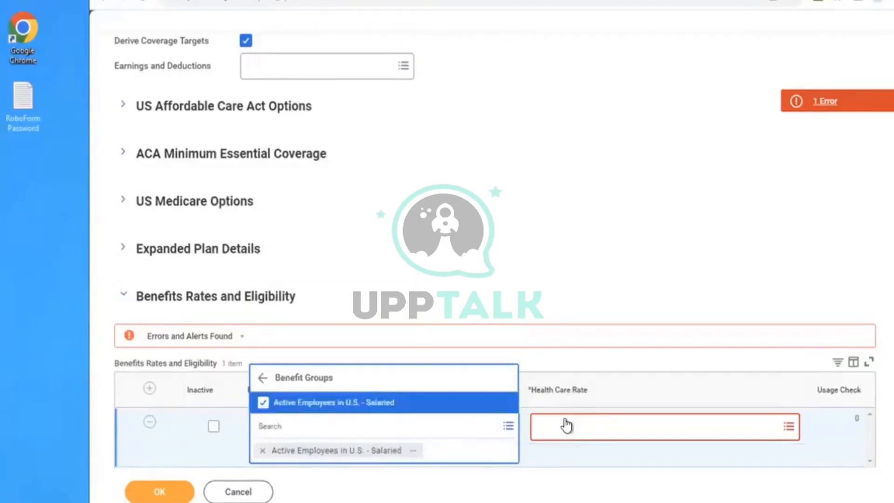
{"action": "left_click", "coordinate": [565, 424]}
{"action": "type", "text": "AMD"}
{"action": "key", "text": "Return"}
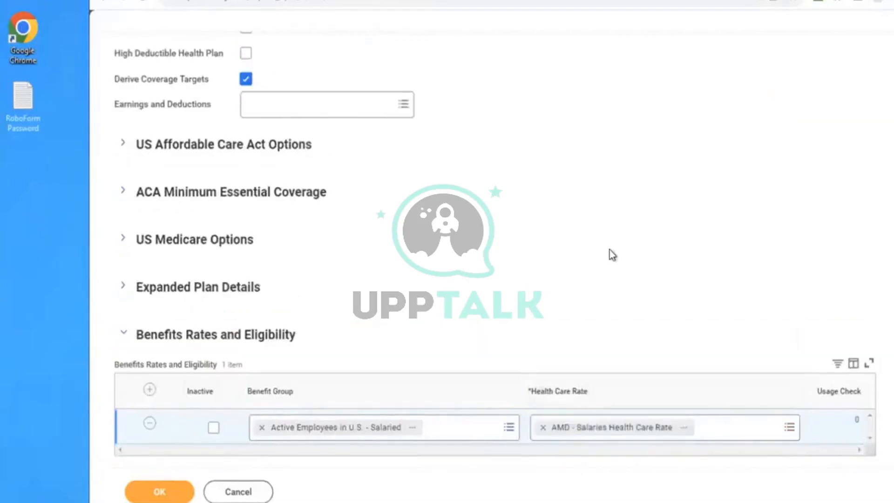
- Review the details of the assigned health care rate and submit the calculated-rate benefit plan
{"action": "left_click", "coordinate": [685, 429]}
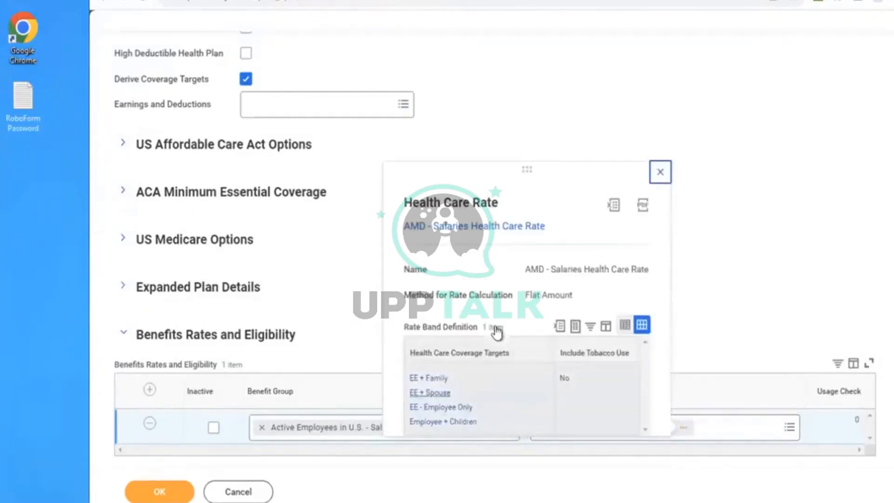
{"action": "left_click", "coordinate": [778, 257]}
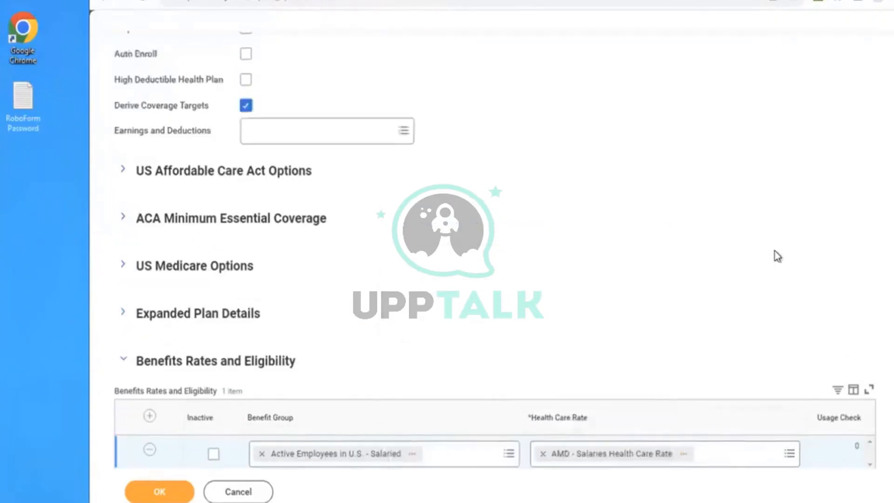
{"action": "scroll", "coordinate": [778, 257], "scroll_direction": "up", "scroll_amount": 4}
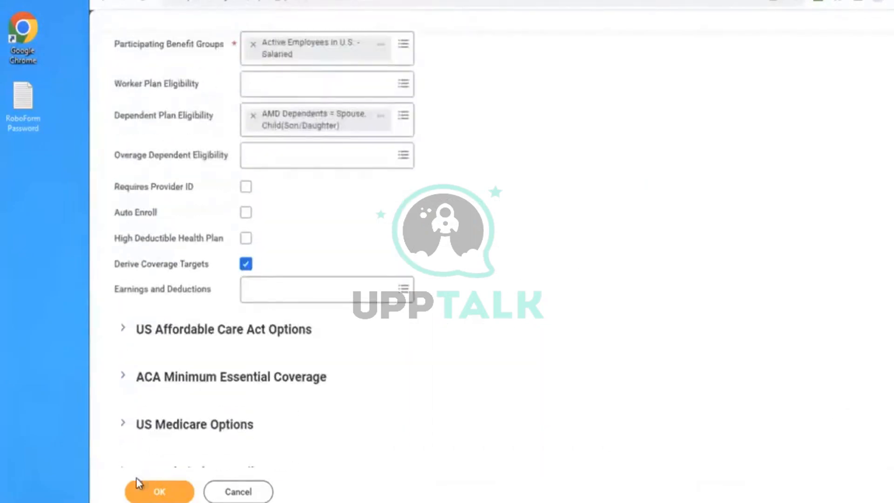
{"action": "left_click", "coordinate": [141, 494]}
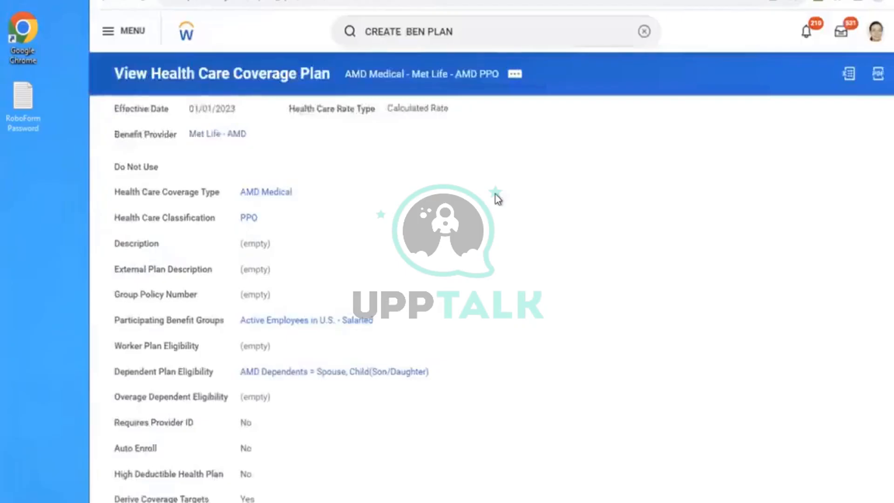
{"action": "left_click", "coordinate": [479, 31]}
{"action": "key", "text": "Return"}
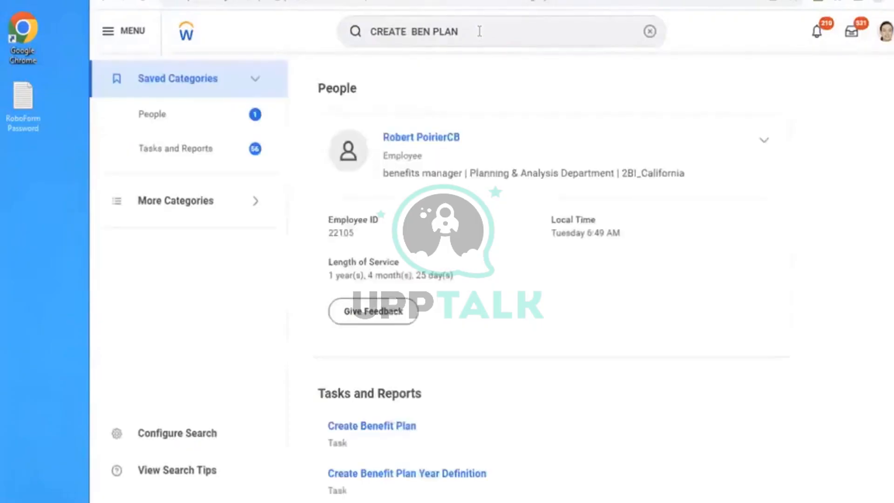
{"action": "left_click", "coordinate": [646, 32]}
{"action": "type", "text": "creat ben plan"}
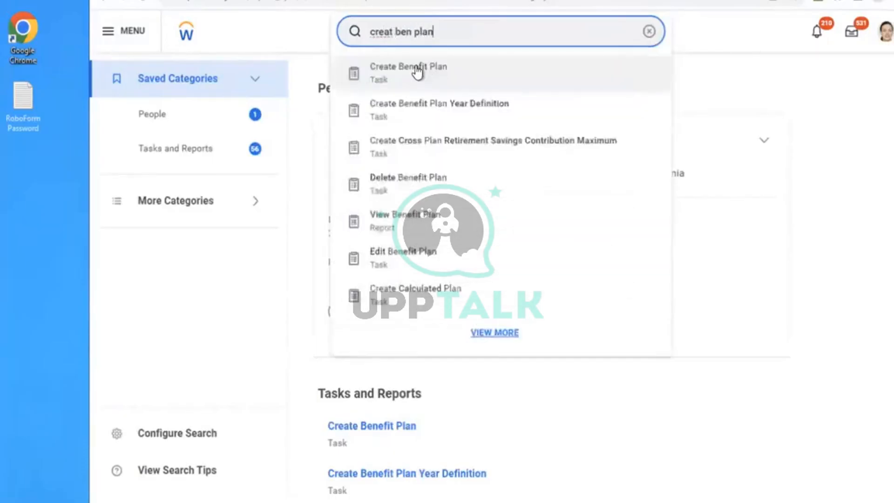
{"action": "left_click", "coordinate": [417, 72]}
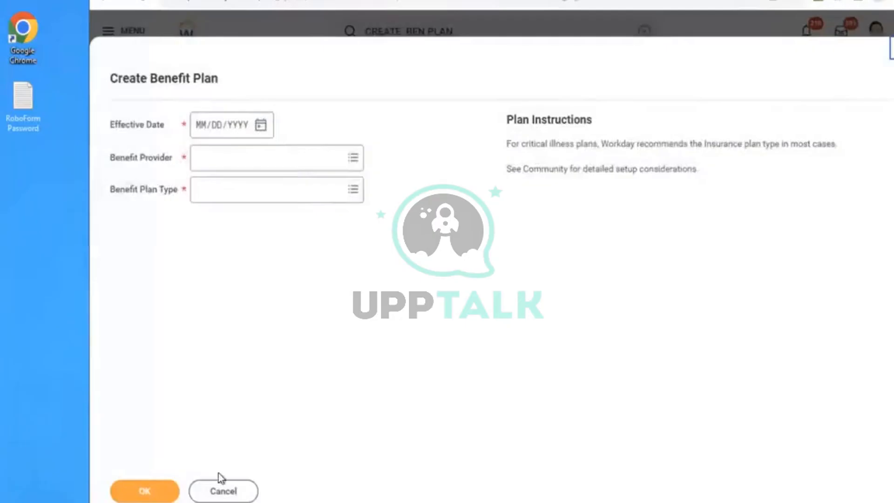
{"action": "left_click", "coordinate": [222, 489]}
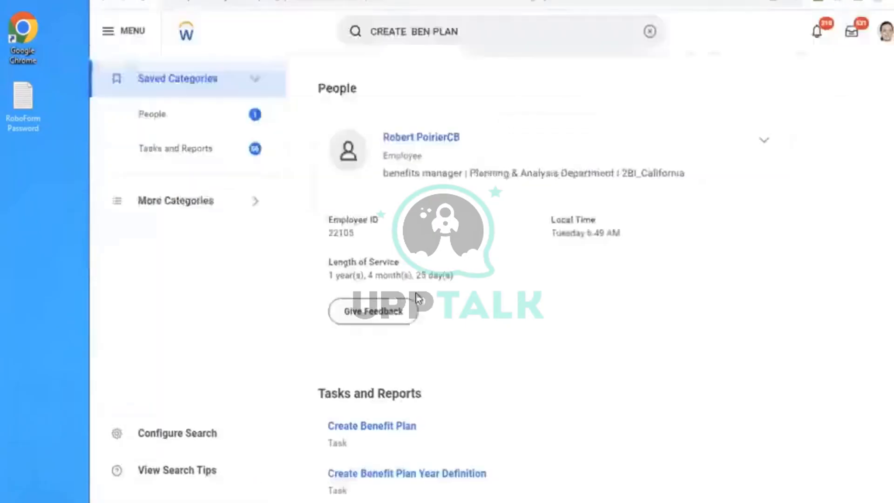
- Search for "edit health care" and open the Edit Health Care Rate task
{"action": "left_click", "coordinate": [649, 33]}
{"action": "type", "text": "edit health care"}
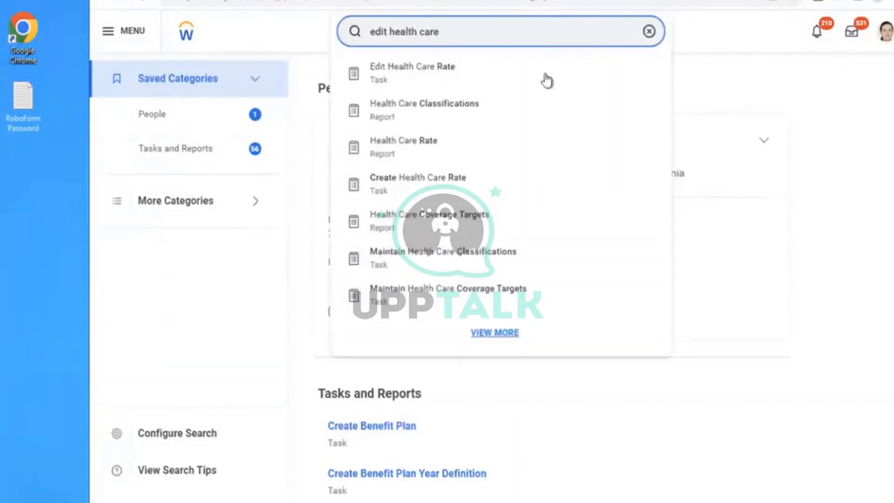
{"action": "left_click", "coordinate": [491, 81]}
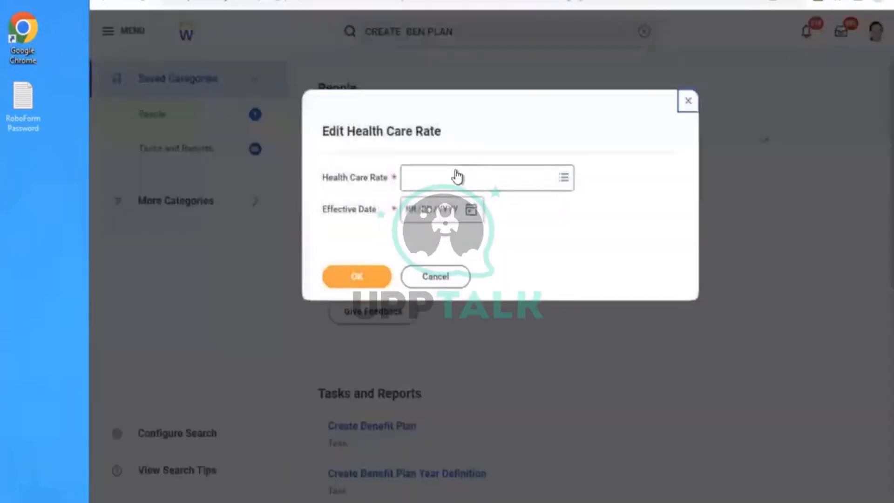
- Open AMD - Salaries Health Care Rate for editing with an effective date of 01/01/2023
{"action": "left_click", "coordinate": [457, 176]}
{"action": "type", "text": "amd"}
{"action": "key", "text": "Return"}
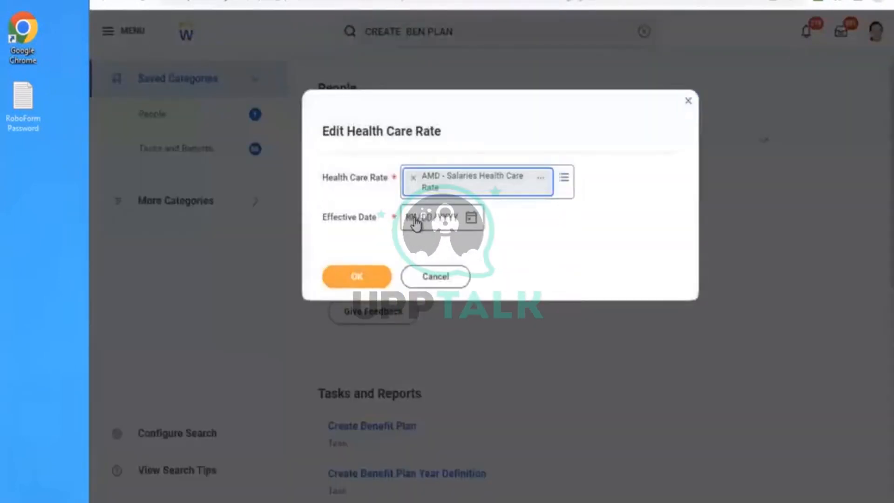
{"action": "left_click", "coordinate": [416, 223]}
{"action": "type", "text": "01012023"}
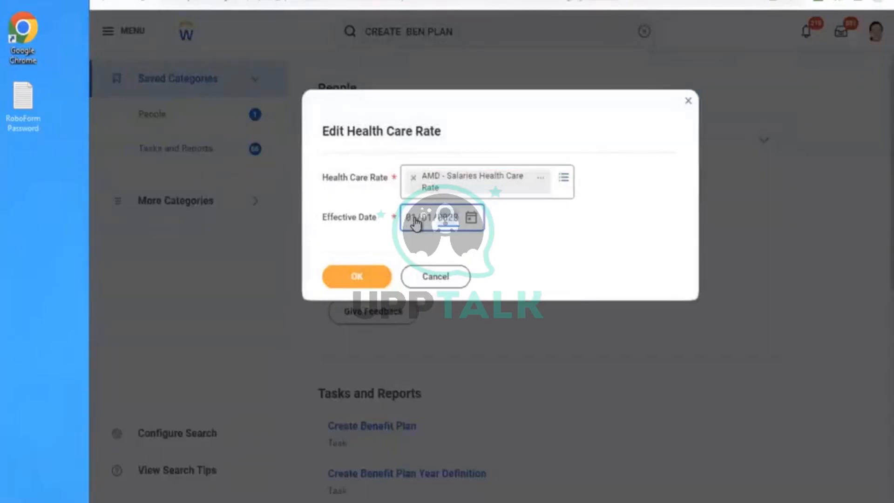
{"action": "left_click", "coordinate": [353, 274]}
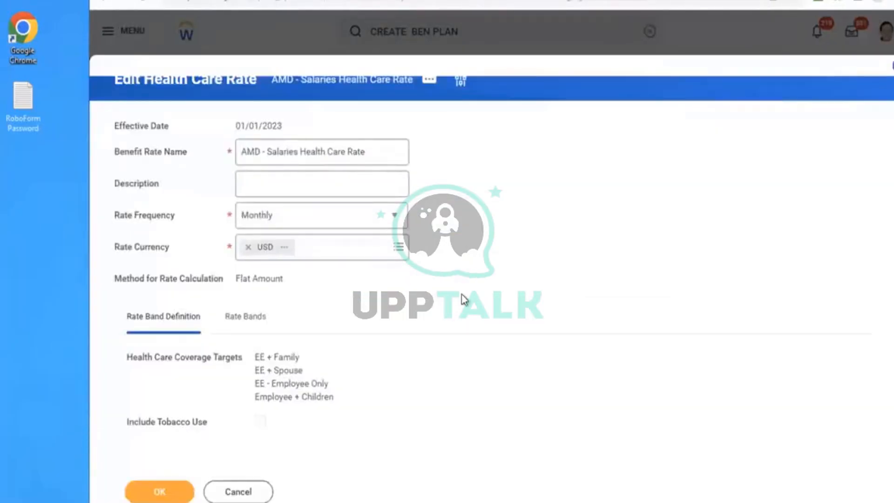
{"action": "scroll", "coordinate": [464, 299], "scroll_direction": "down", "scroll_amount": 1}
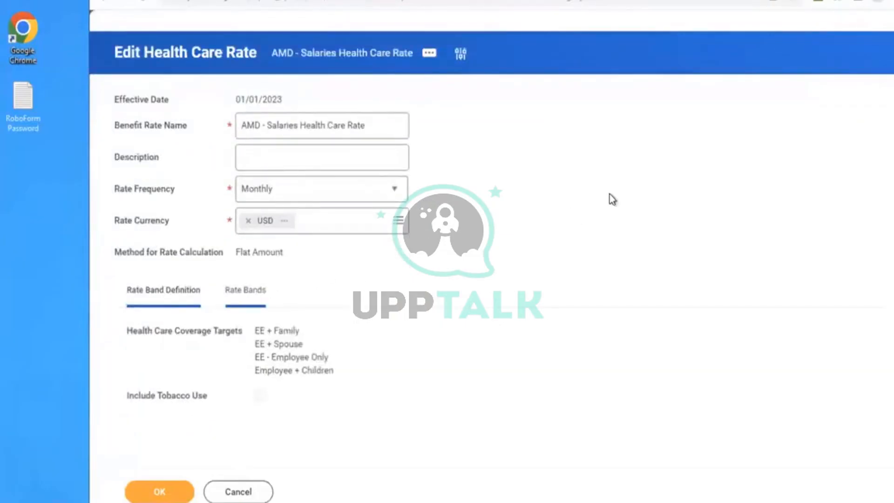
- Review the coverage targets and cost amounts in the rate bands of AMD - Salaries Health Care Rate
{"action": "scroll", "coordinate": [612, 200], "scroll_direction": "down", "scroll_amount": 5}
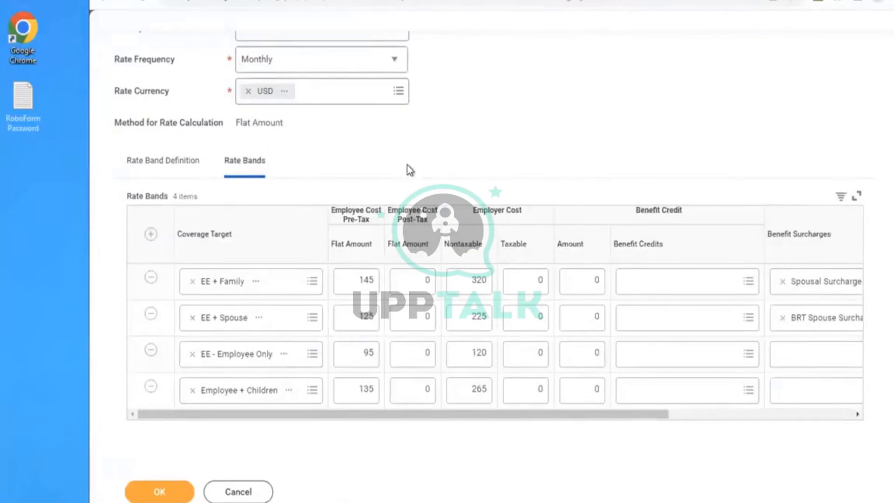
{"action": "scroll", "coordinate": [409, 170], "scroll_direction": "up", "scroll_amount": 2}
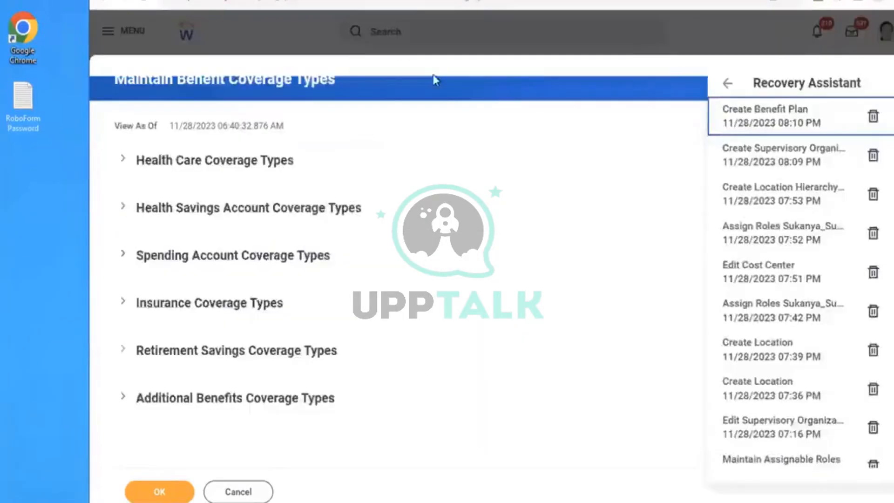
- Duplicate the browser tab and dismiss the empty Edit Health Care Rate prompt
{"action": "right_click", "coordinate": [334, 0]}
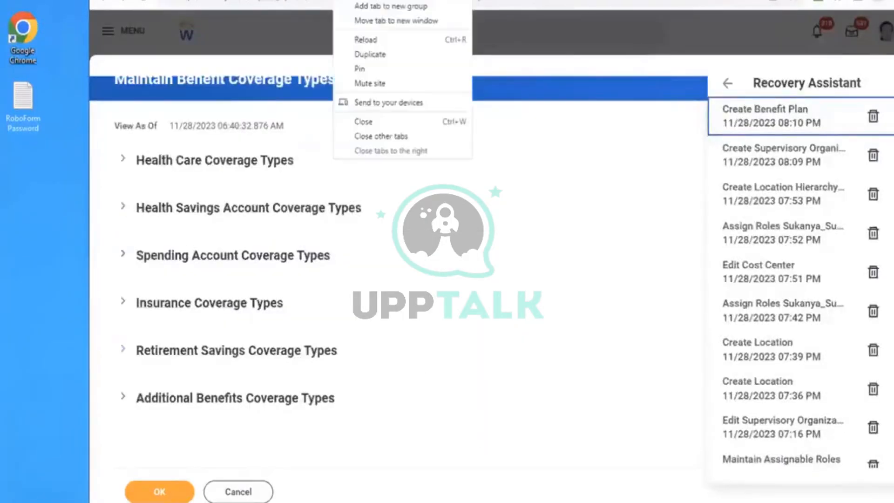
{"action": "left_click", "coordinate": [373, 54]}
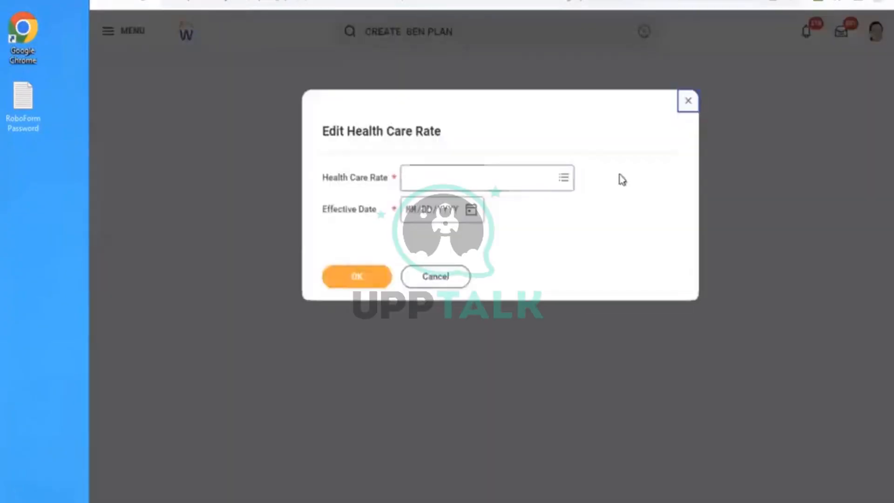
{"action": "left_click", "coordinate": [685, 104]}
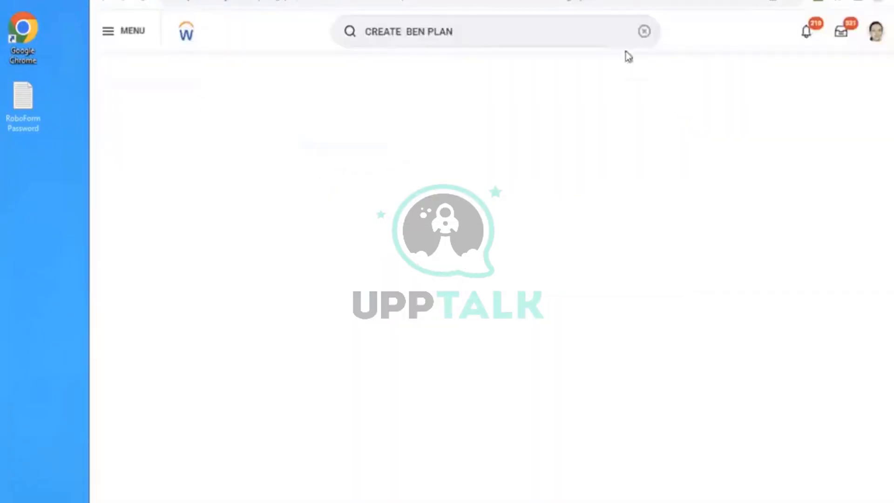
- Search for "create health care rate" and open the Create Health Care Rate task
{"action": "left_click", "coordinate": [645, 32]}
{"action": "type", "text": "create he"}
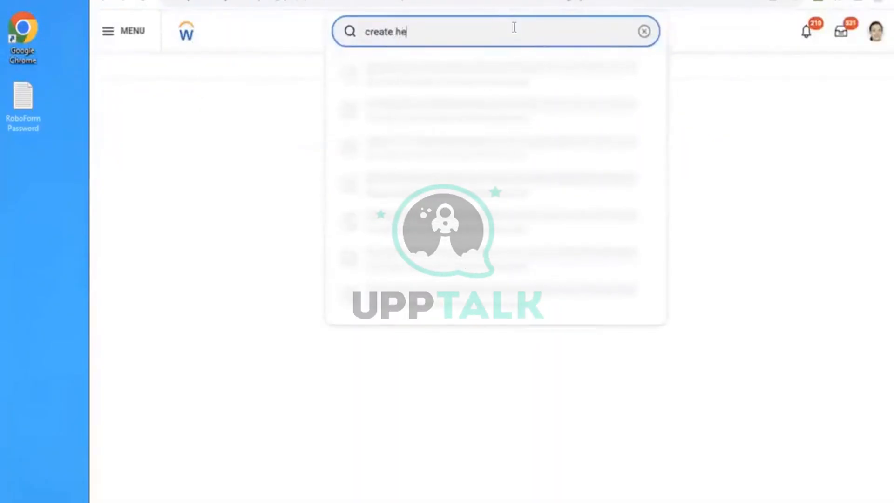
{"action": "type", "text": "alth care rate"}
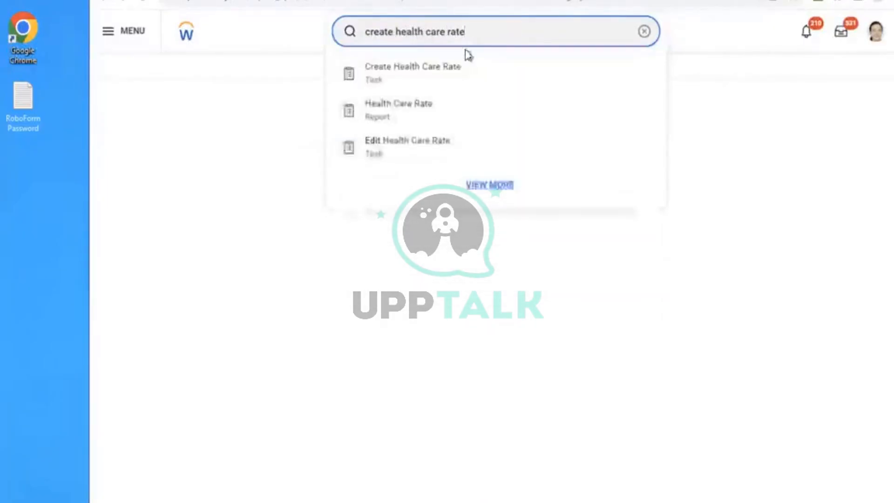
{"action": "left_click", "coordinate": [439, 71]}
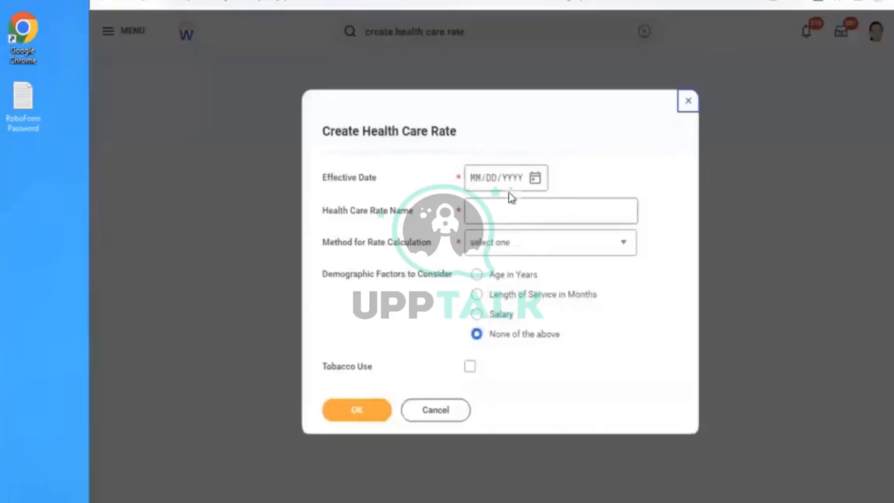
- Set the new health care rate's effective date to 01/01/2023 and its name to AMD - Calulcated
{"action": "left_click", "coordinate": [481, 182]}
{"action": "type", "text": "01/01/2023"}
{"action": "left_click", "coordinate": [505, 207]}
{"action": "type", "text": "AMD -"}
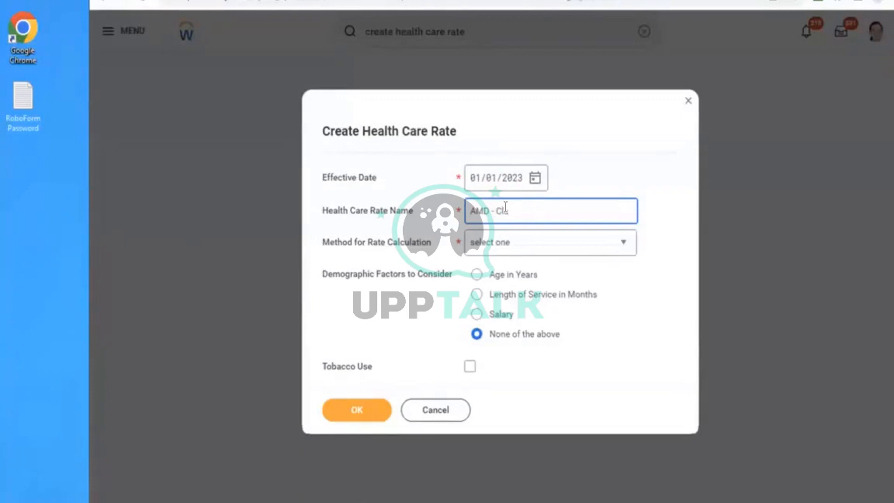
{"action": "type", "text": "Calulcated"}
- Set the method for rate calculation to Flat Amount and check the alternative calculation methods
{"action": "left_click", "coordinate": [515, 258]}
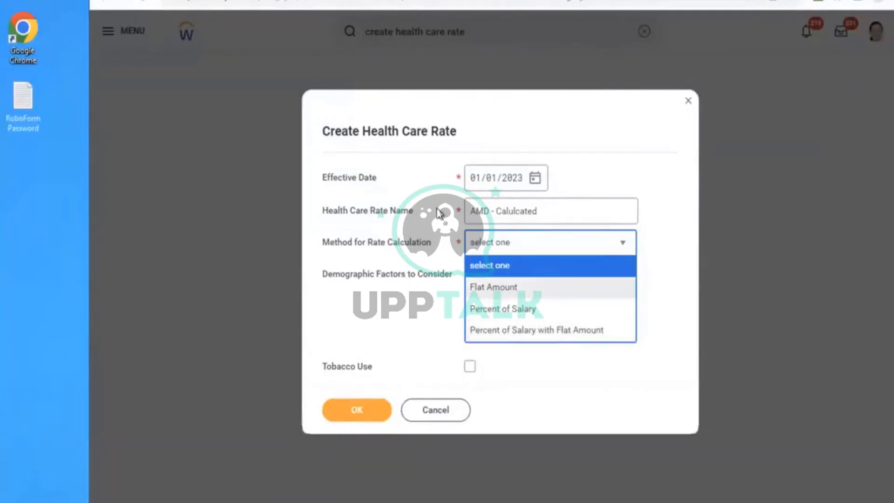
{"action": "left_click", "coordinate": [492, 294]}
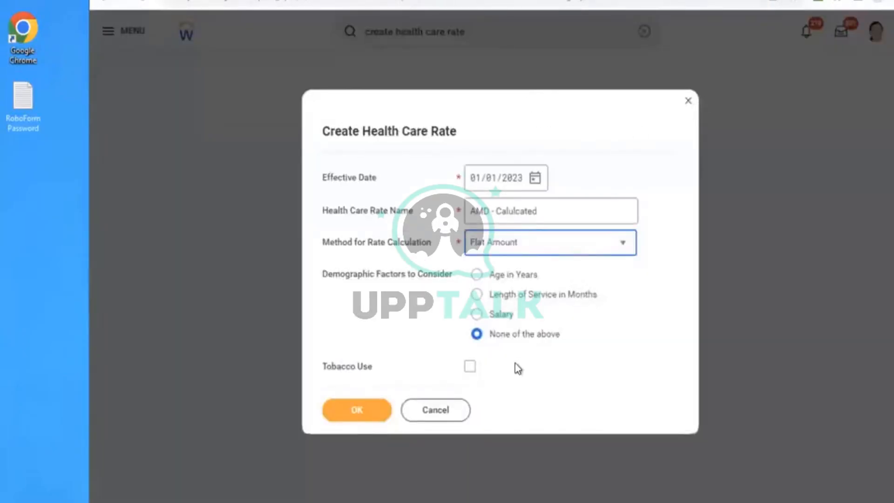
{"action": "left_click", "coordinate": [495, 246]}
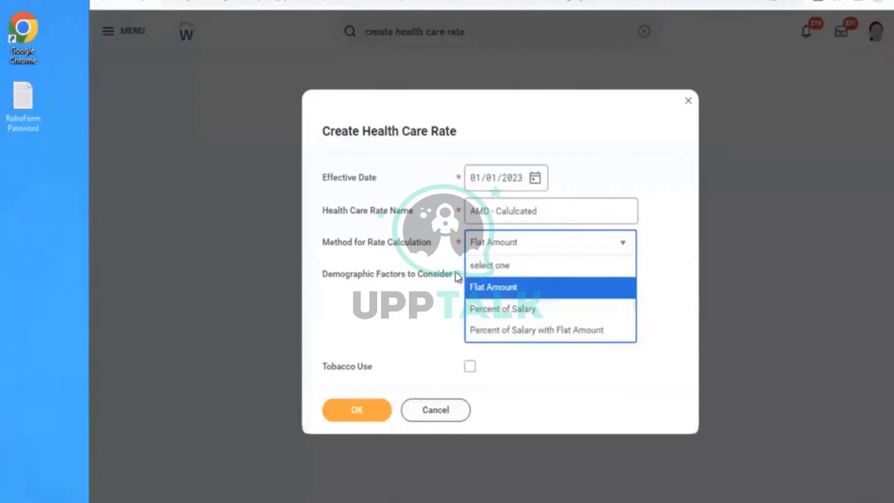
{"action": "left_click", "coordinate": [390, 321]}
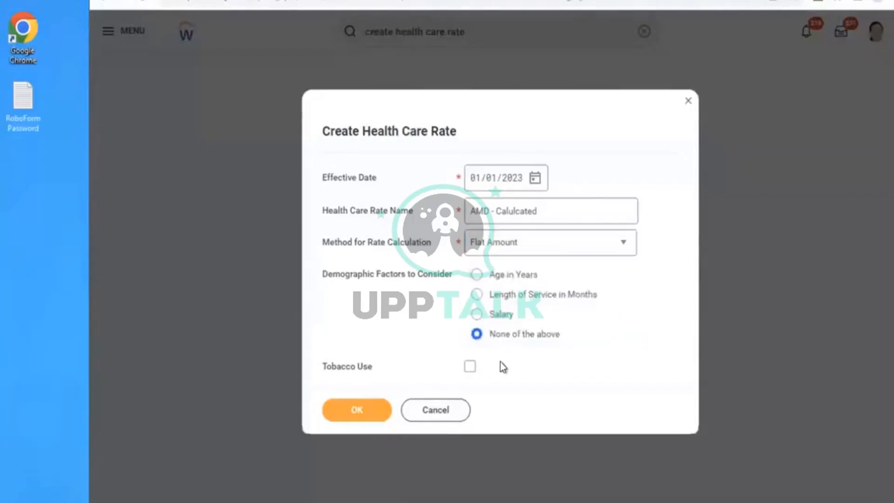
- Discard the new health care rate and cancel the Edit Health Care Rate prompt
{"action": "left_click", "coordinate": [434, 409]}
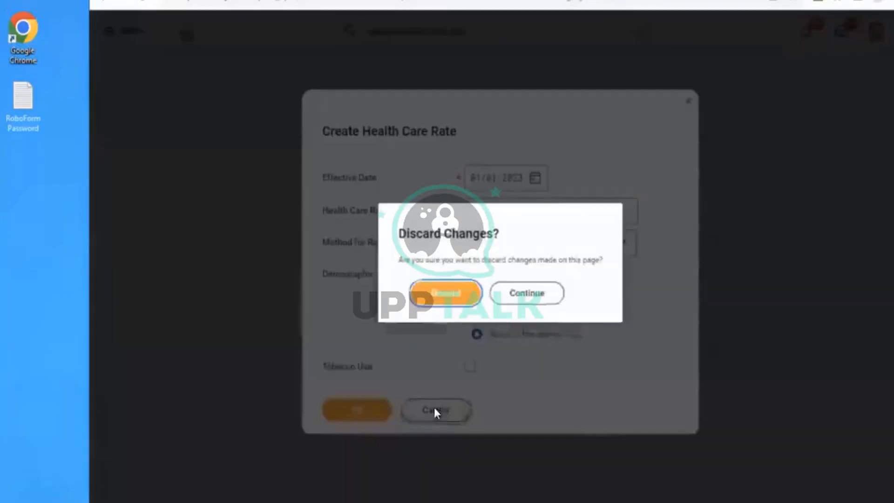
{"action": "left_click", "coordinate": [433, 301]}
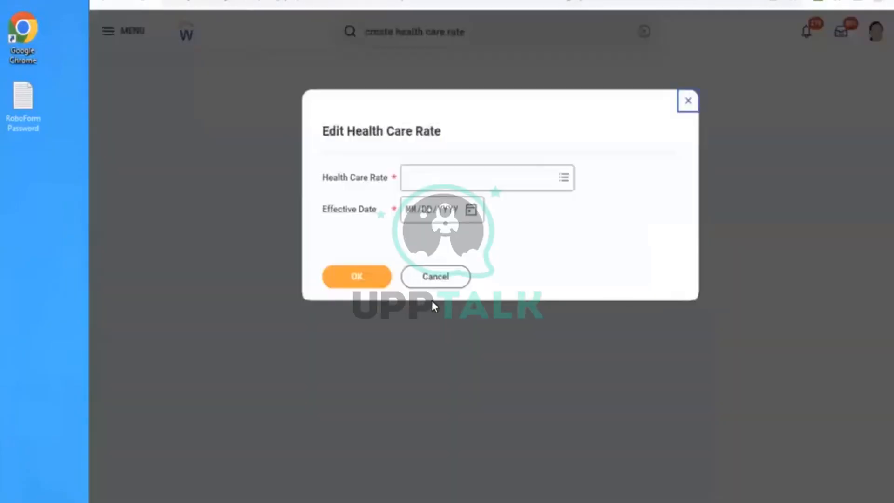
{"action": "left_click", "coordinate": [425, 282]}
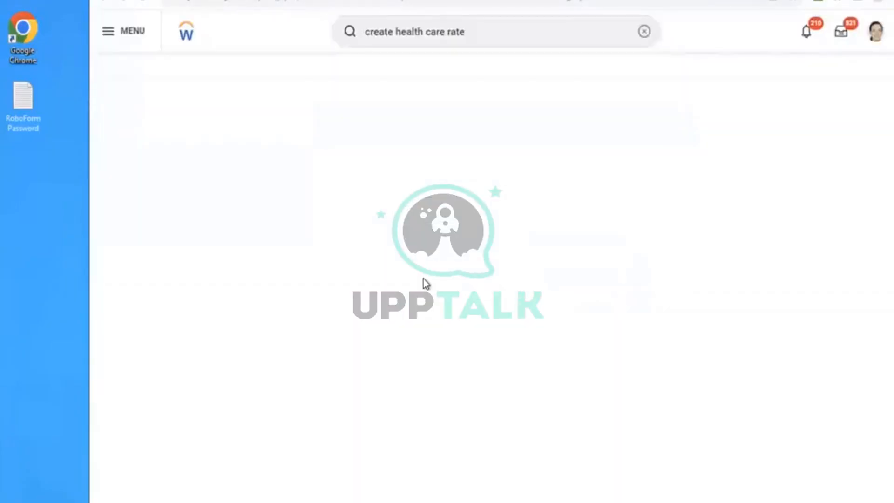
- Search for "create ben event" and open the Create Benefit Event Type task
{"action": "left_click", "coordinate": [645, 31]}
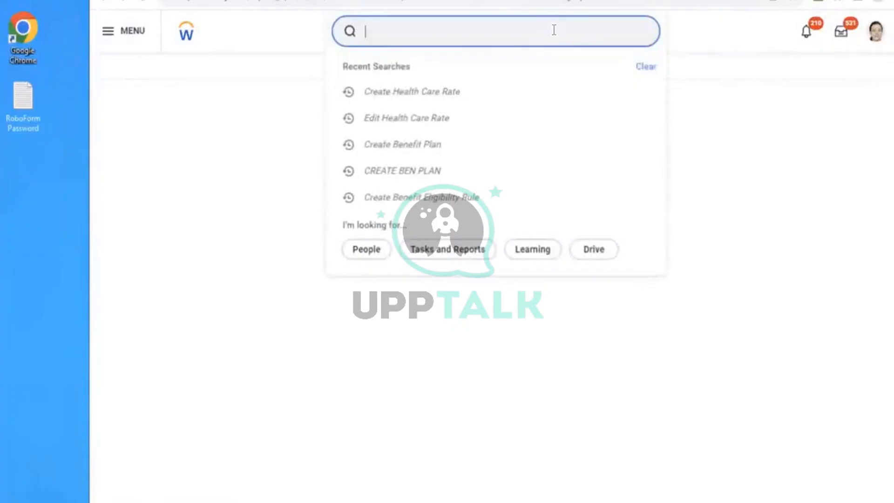
{"action": "type", "text": "create ben event"}
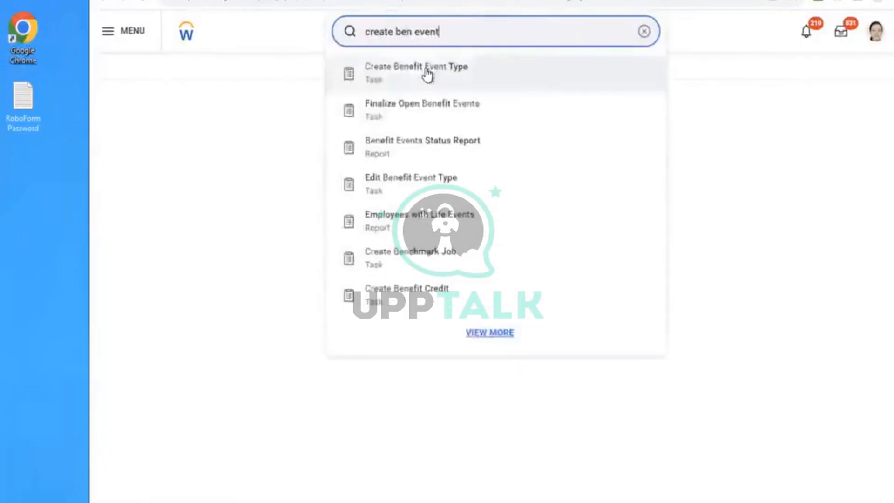
{"action": "left_click", "coordinate": [425, 74]}
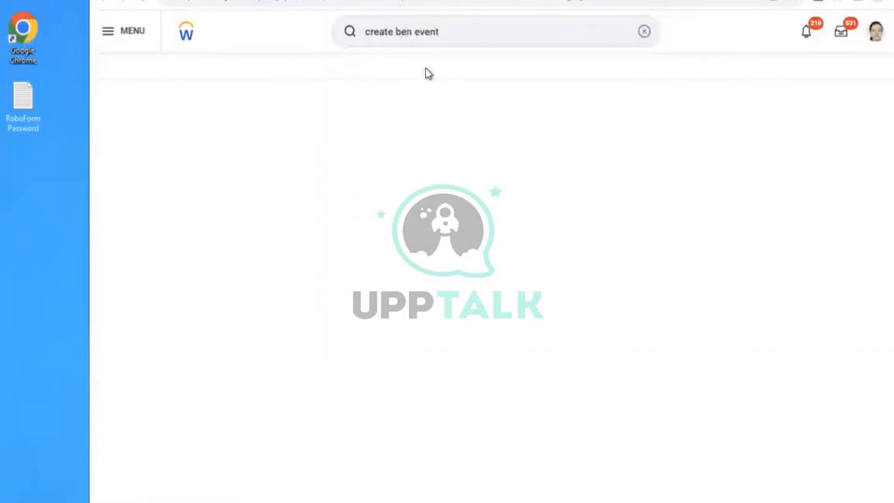
- Name the new benefit event type AMD - Health Care Plan Event
{"action": "left_click", "coordinate": [327, 130]}
{"action": "type", "text": "AMD "}
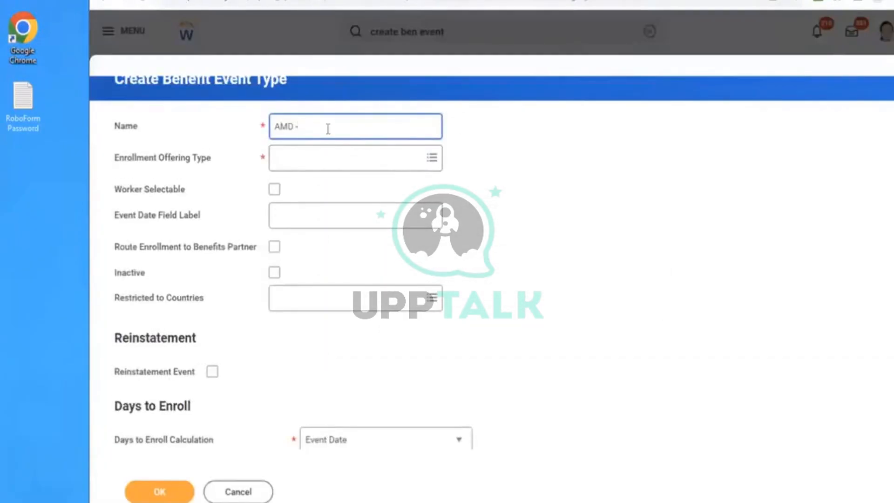
{"action": "type", "text": "- Health Care Plan Event"}
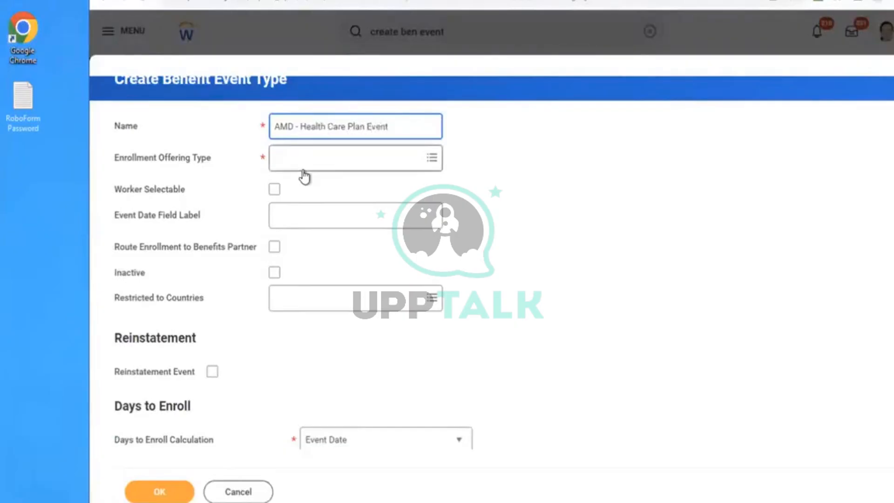
- Set the enrollment offering type to AMD Medical and the event date field label to "Effective date of the plan"
{"action": "left_click", "coordinate": [303, 170]}
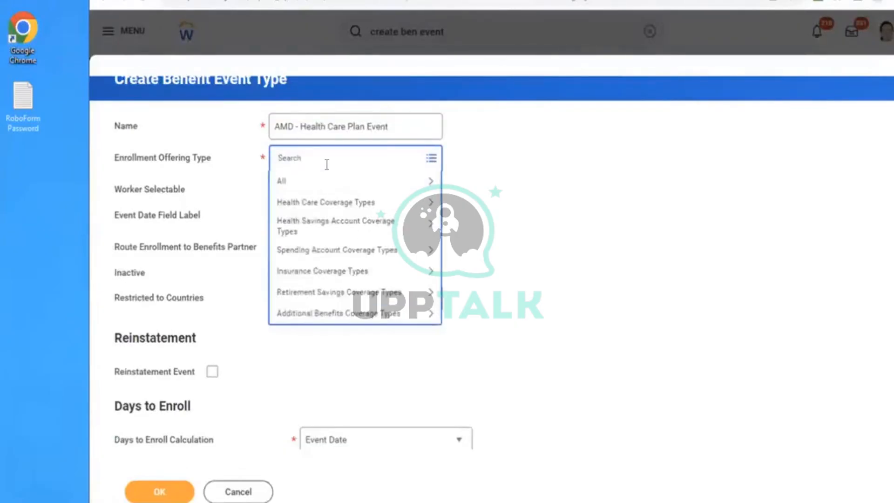
{"action": "type", "text": "amd"}
{"action": "key", "text": "Return"}
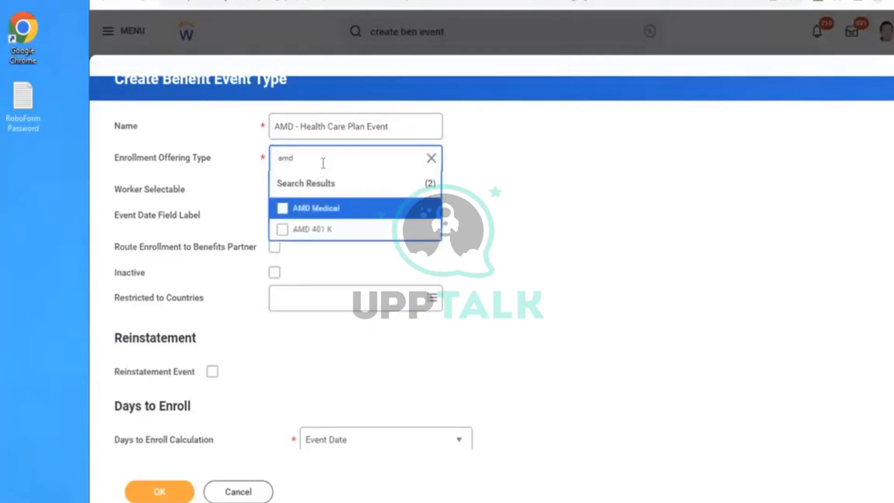
{"action": "left_click", "coordinate": [340, 208]}
{"action": "left_click", "coordinate": [614, 142]}
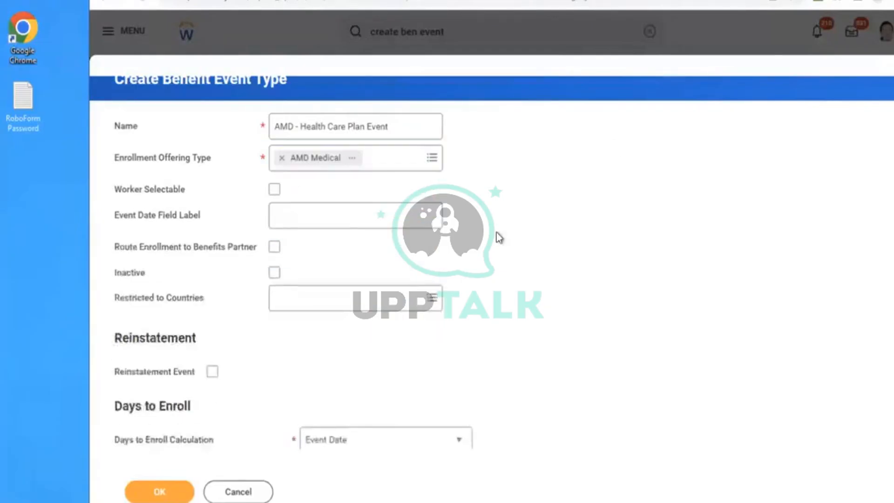
{"action": "left_click", "coordinate": [309, 218]}
{"action": "type", "text": "Effective date of the plan"}
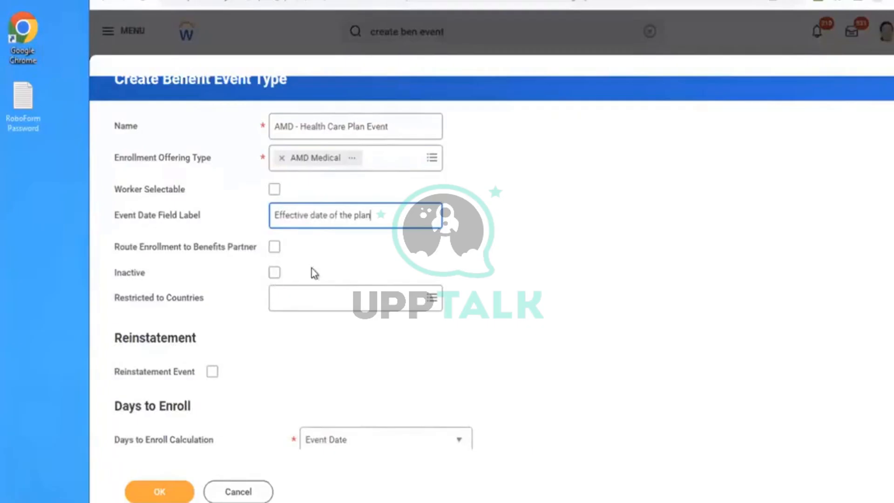
- Restrict the benefit event type to the country United States of America
{"action": "left_click", "coordinate": [291, 303]}
{"action": "type", "text": "USA"}
{"action": "key", "text": "Return"}
{"action": "left_click", "coordinate": [347, 275]}
{"action": "left_click", "coordinate": [309, 303]}
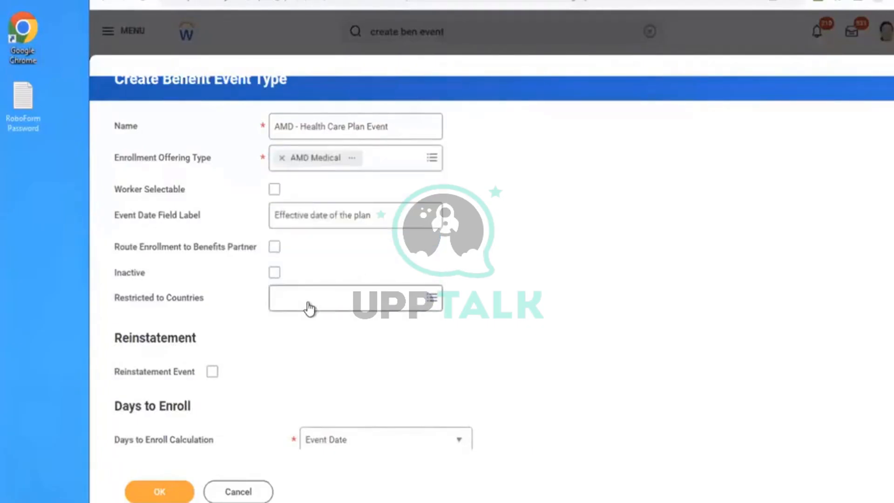
{"action": "type", "text": "USA"}
{"action": "key", "text": "Return"}
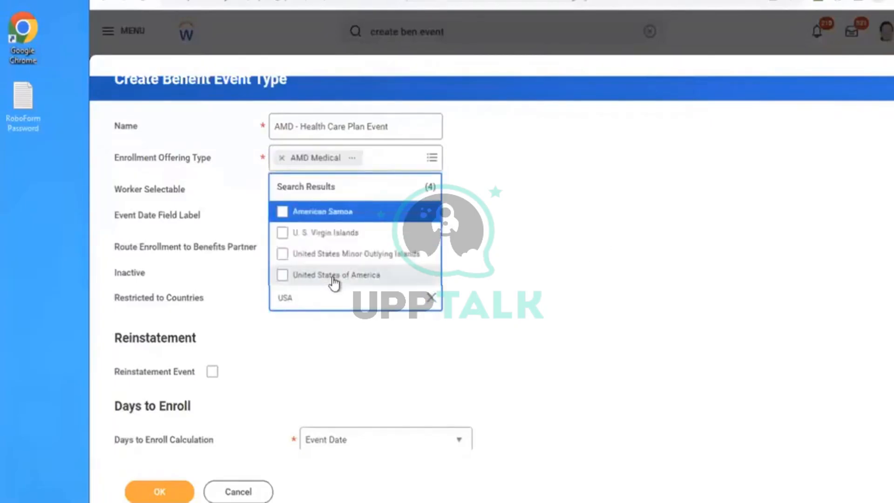
{"action": "left_click", "coordinate": [333, 277]}
{"action": "left_click", "coordinate": [576, 206]}
- Set the required Days to Enroll to 10 and submit the benefit event type
{"action": "scroll", "coordinate": [576, 206], "scroll_direction": "down", "scroll_amount": 4}
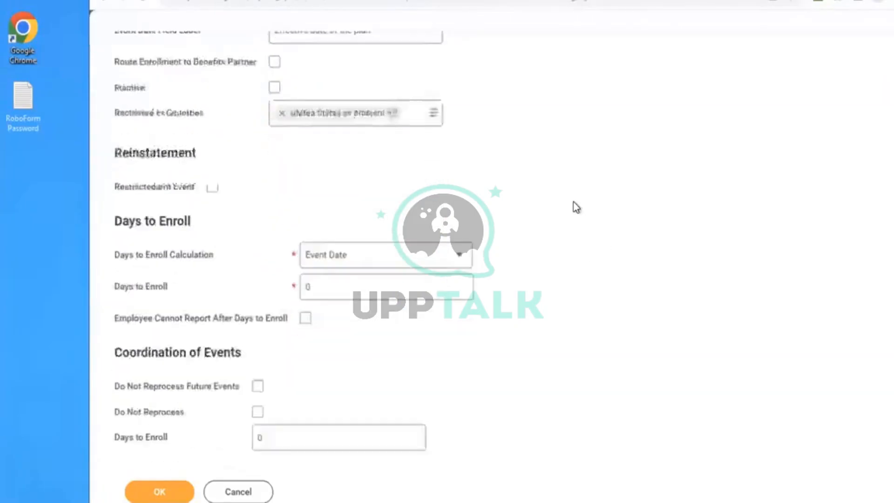
{"action": "scroll", "coordinate": [577, 207], "scroll_direction": "down", "scroll_amount": 1}
{"action": "left_click_drag", "start_coordinate": [313, 239], "coordinate": [154, 211]}
{"action": "type", "text": "10"}
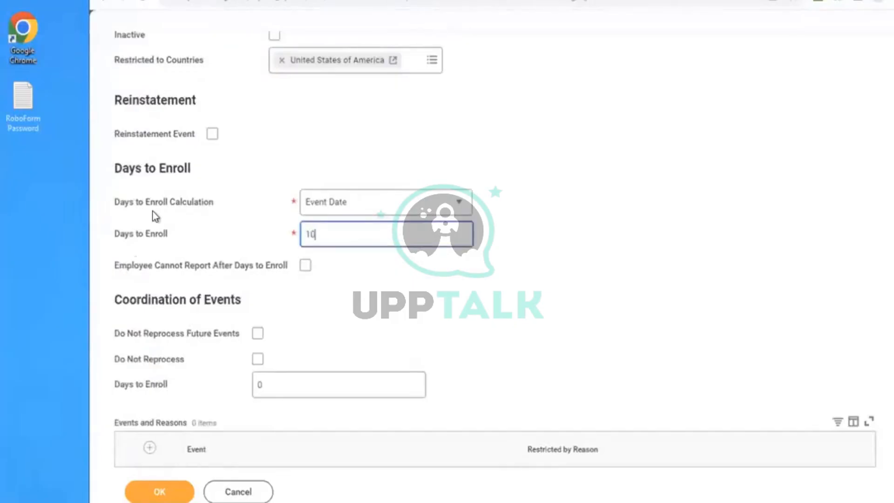
{"action": "left_click", "coordinate": [142, 490]}
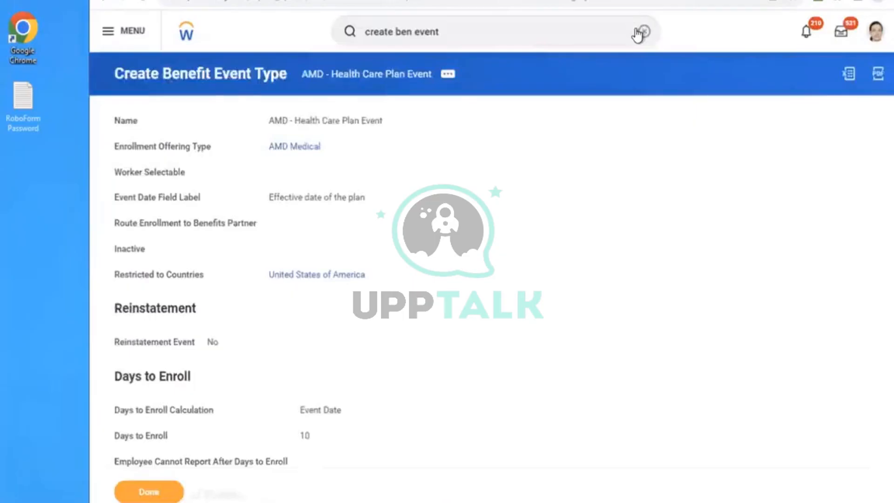
- Search for "EDIT ENROLLMENT EVENT RULE" and open the Edit Enrollment Event Rule task
{"action": "left_click", "coordinate": [641, 31]}
{"action": "type", "text": "EDIT"}
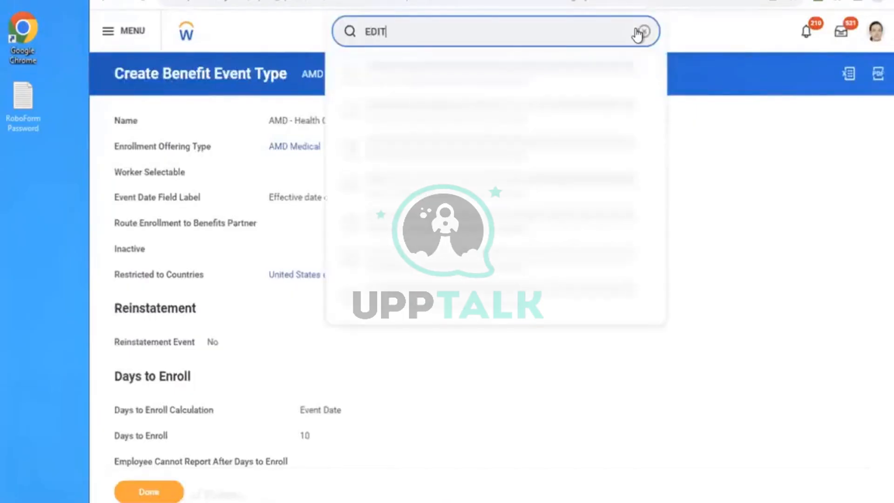
{"action": "type", "text": " ENROLLMENT EVENT RULE"}
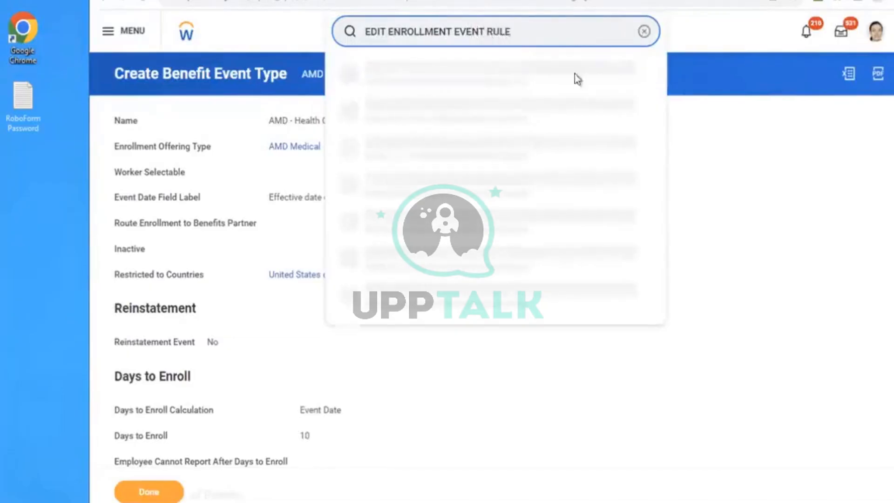
{"action": "left_click", "coordinate": [451, 73]}
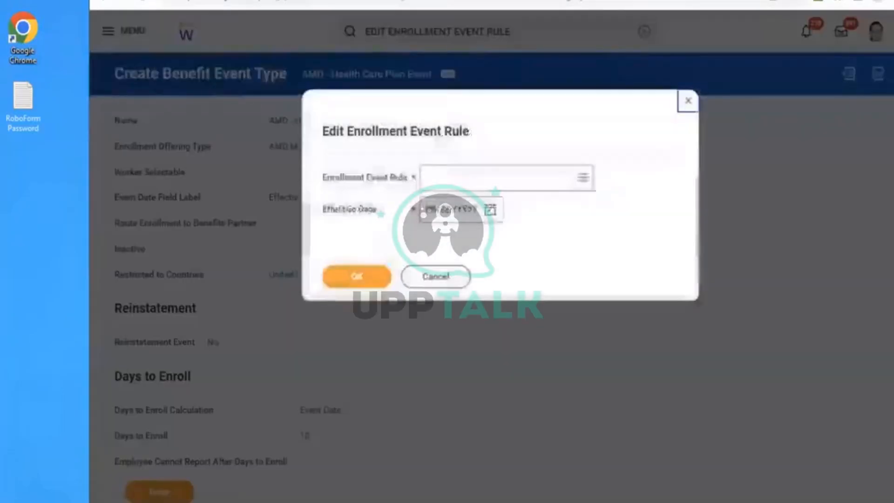
- Choose the general Enrollment Event Rule with effective date 01/01/2023 and open it for editing
{"action": "left_click", "coordinate": [442, 177]}
{"action": "type", "text": "AMD"}
{"action": "key", "text": "Return"}
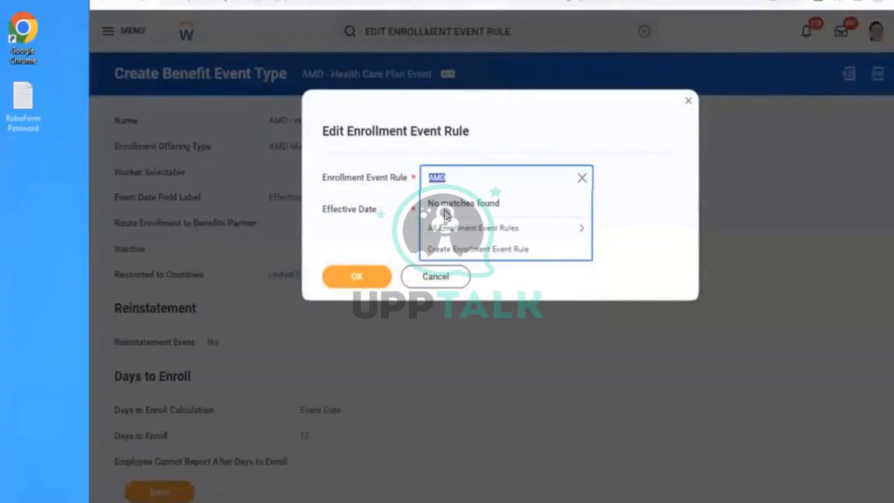
{"action": "left_click", "coordinate": [445, 228]}
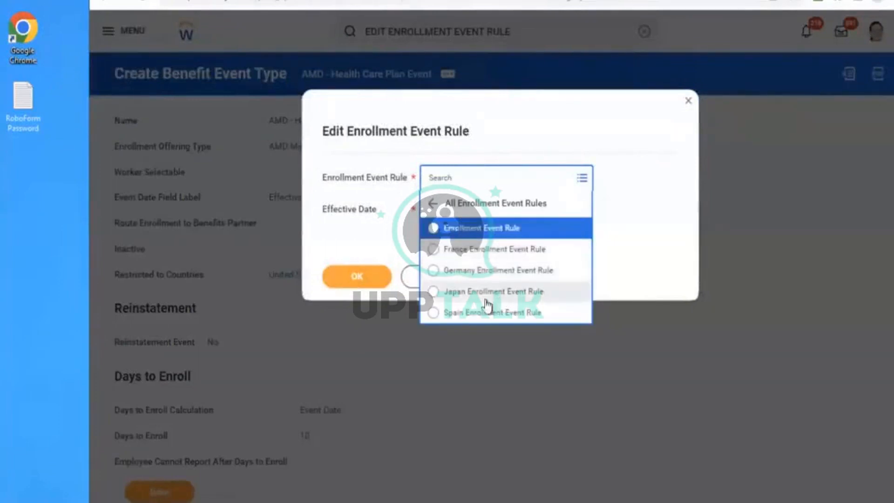
{"action": "left_click", "coordinate": [433, 228]}
{"action": "left_click", "coordinate": [433, 215]}
{"action": "type", "text": "01012023"}
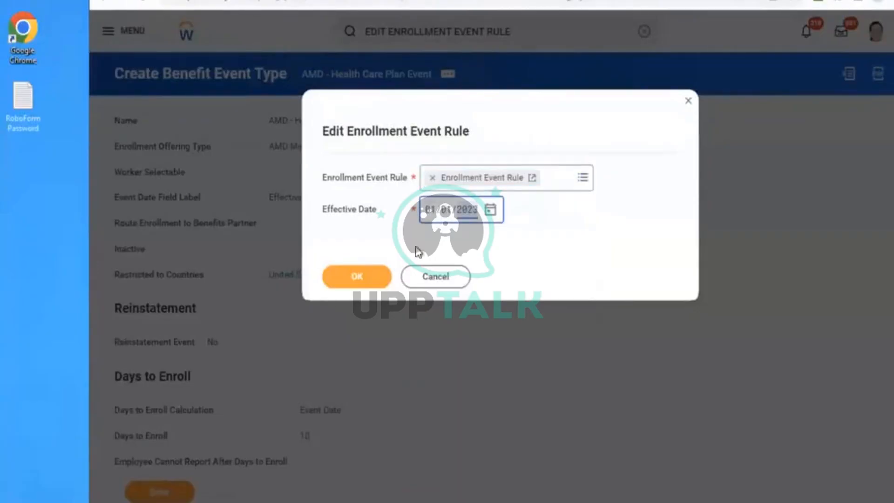
{"action": "left_click", "coordinate": [361, 276]}
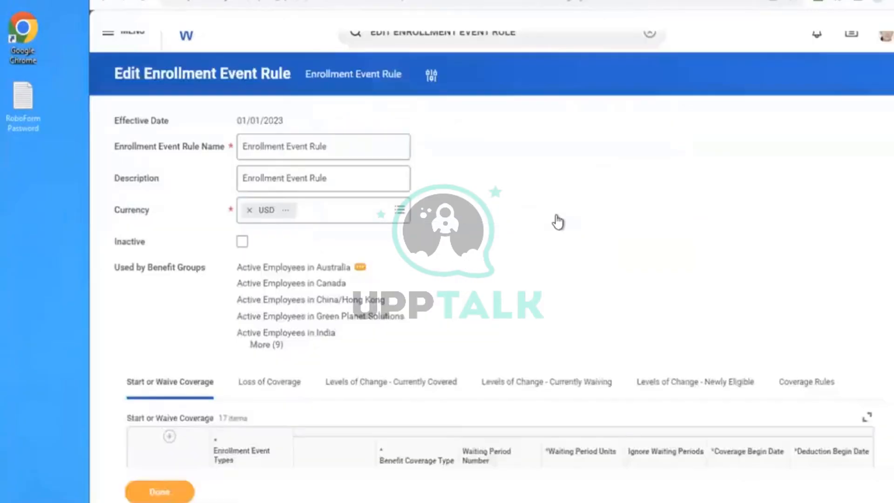
- Add a Start or Waive Coverage row for the enrollment event type AMD - Health Care Plan Event
{"action": "scroll", "coordinate": [558, 221], "scroll_direction": "down", "scroll_amount": 5}
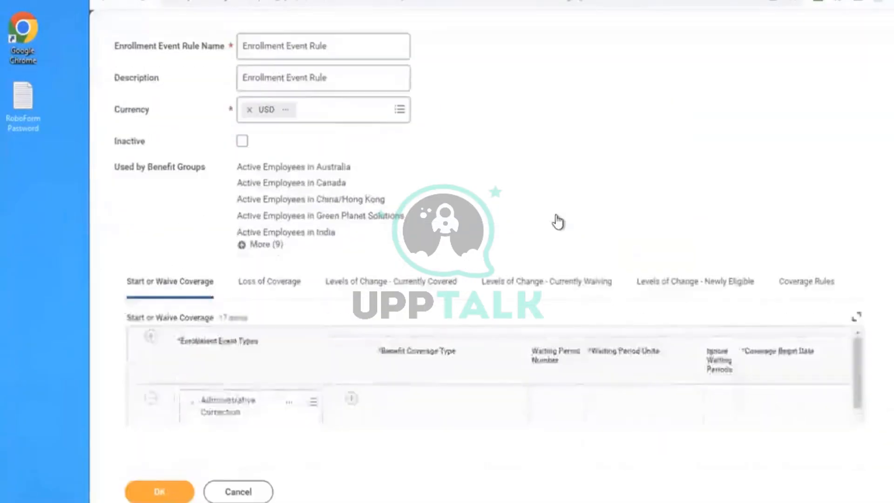
{"action": "scroll", "coordinate": [559, 221], "scroll_direction": "down", "scroll_amount": 3}
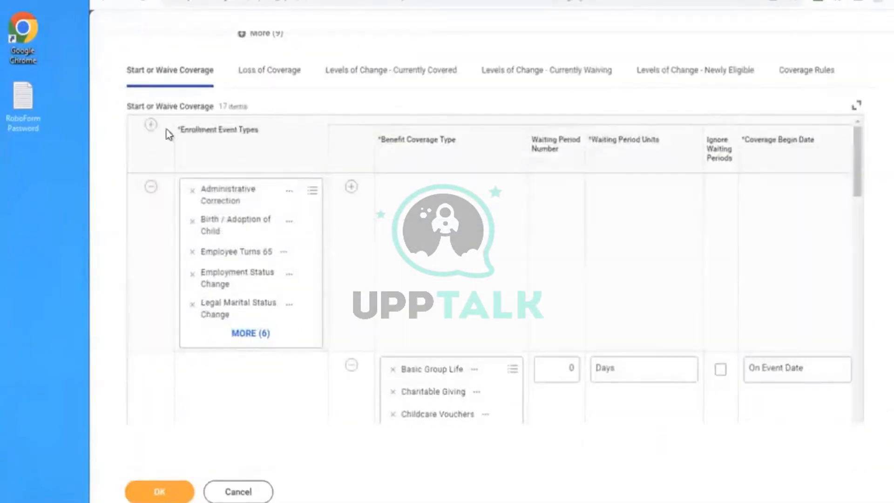
{"action": "left_click", "coordinate": [150, 125]}
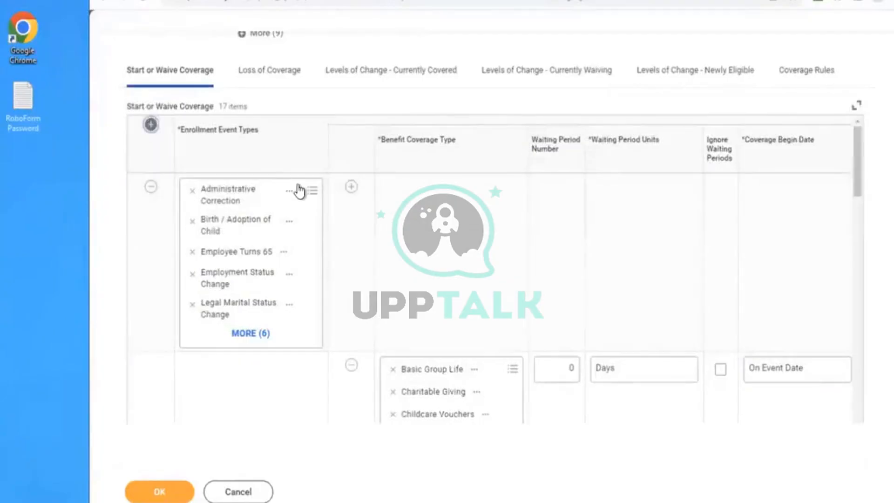
{"action": "left_click", "coordinate": [256, 200]}
{"action": "type", "text": "AMD"}
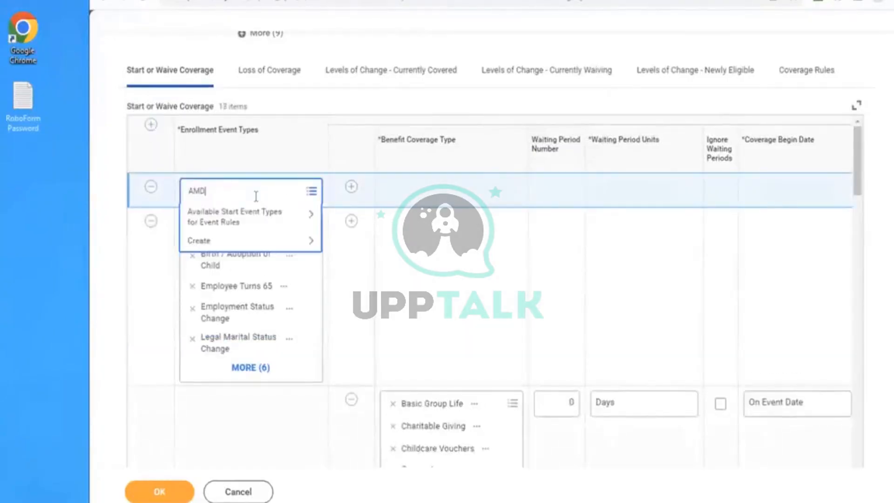
{"action": "key", "text": "Return"}
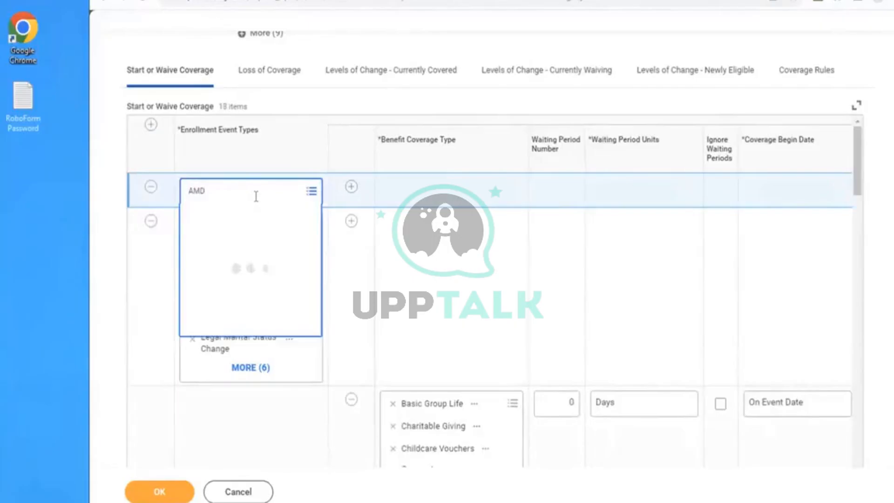
{"action": "left_click", "coordinate": [227, 259]}
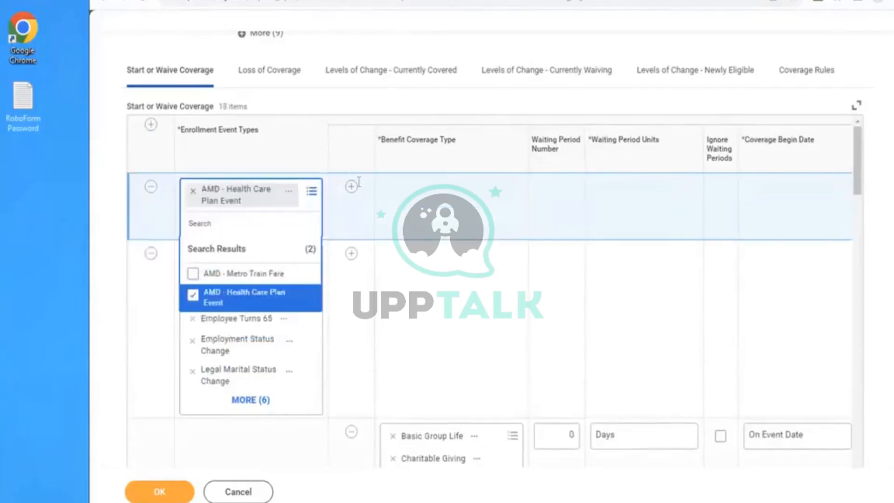
- Add the benefit coverage type AMD Medical under the AMD - Health Care Plan Event in Start or Waive Coverage
{"action": "left_click", "coordinate": [352, 188]}
{"action": "left_click", "coordinate": [427, 238]}
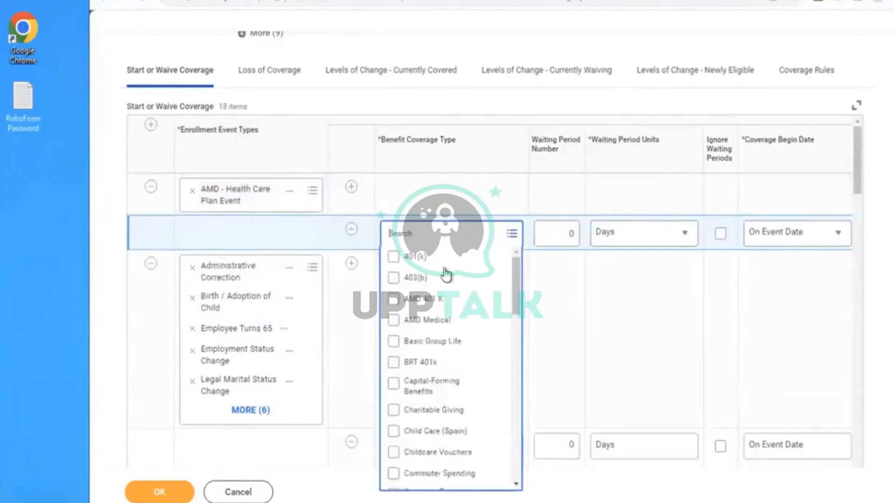
{"action": "left_click", "coordinate": [437, 321]}
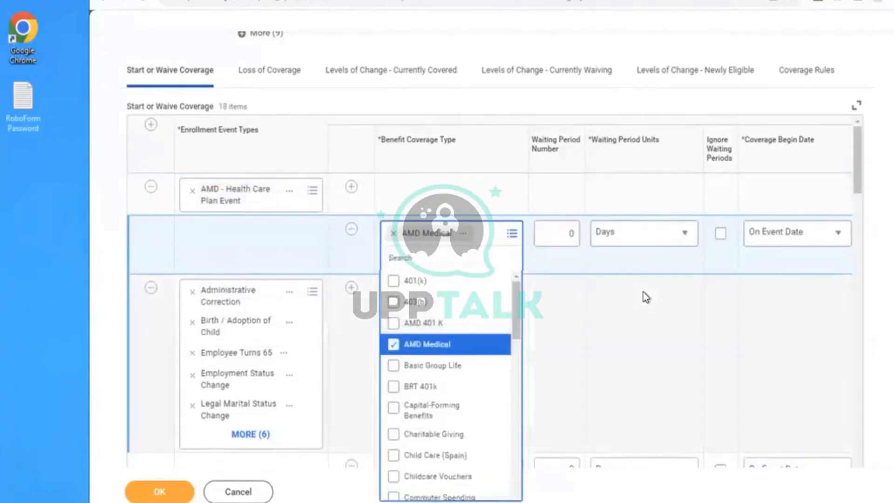
{"action": "left_click", "coordinate": [644, 292]}
{"action": "scroll", "coordinate": [644, 292], "scroll_direction": "right", "scroll_amount": 2}
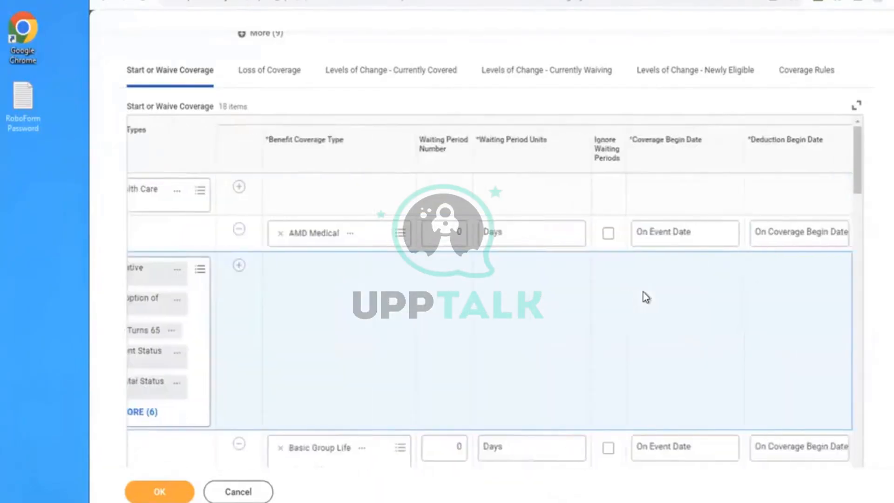
- Add a Coverage Rules row for the enrollment event type AMD - Health Care Plan Event
{"action": "left_click", "coordinate": [802, 79]}
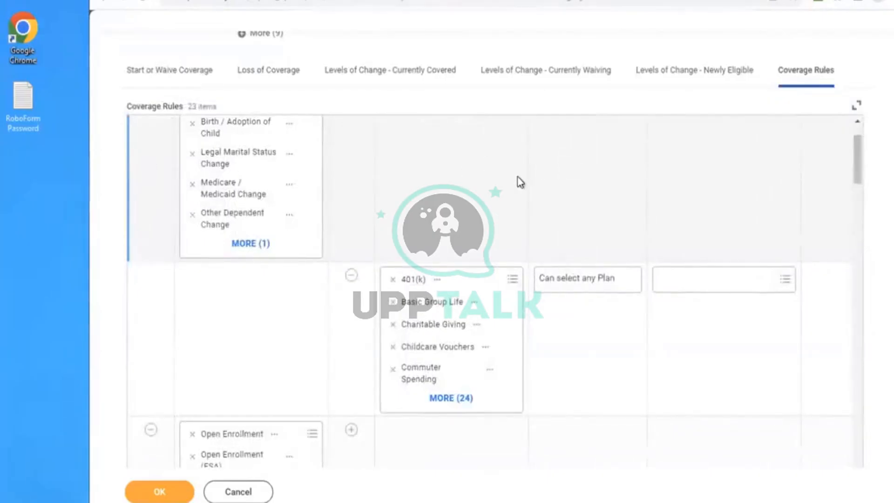
{"action": "scroll", "coordinate": [521, 182], "scroll_direction": "up", "scroll_amount": 1}
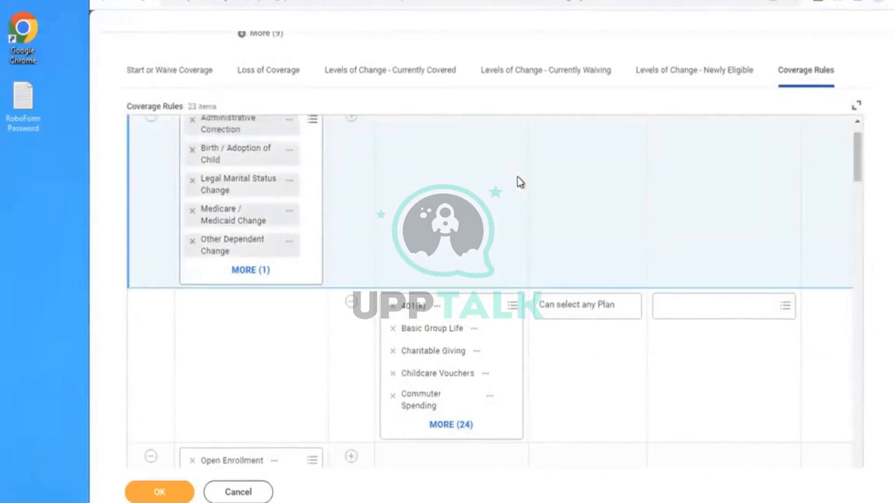
{"action": "scroll", "coordinate": [521, 182], "scroll_direction": "up", "scroll_amount": 5}
{"action": "scroll", "coordinate": [655, 164], "scroll_direction": "down", "scroll_amount": 2}
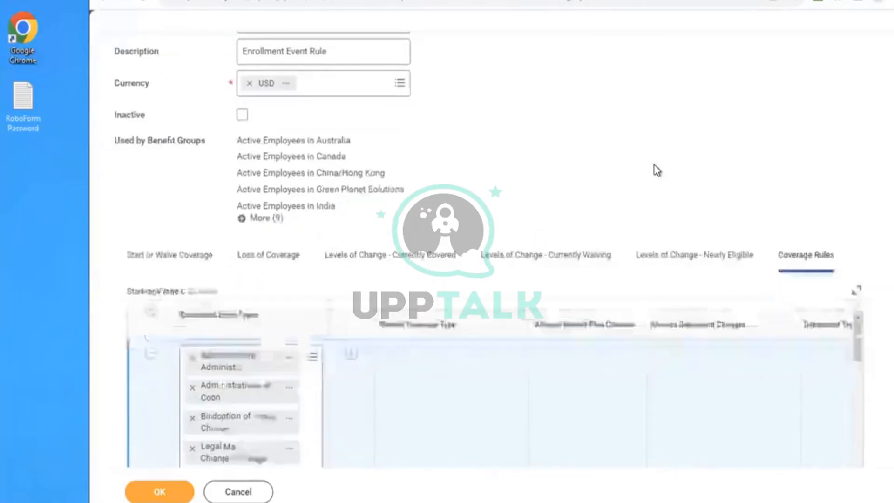
{"action": "left_click", "coordinate": [148, 285]}
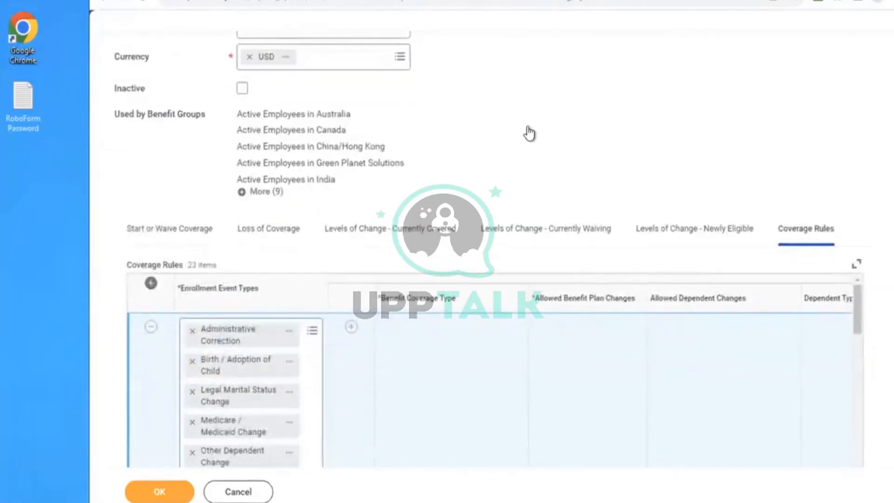
{"action": "scroll", "coordinate": [527, 126], "scroll_direction": "down", "scroll_amount": 5}
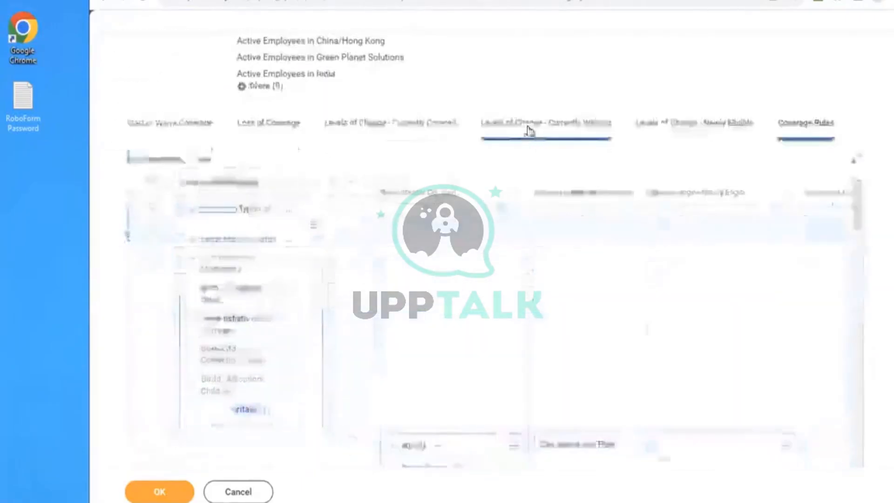
{"action": "left_click", "coordinate": [265, 158]}
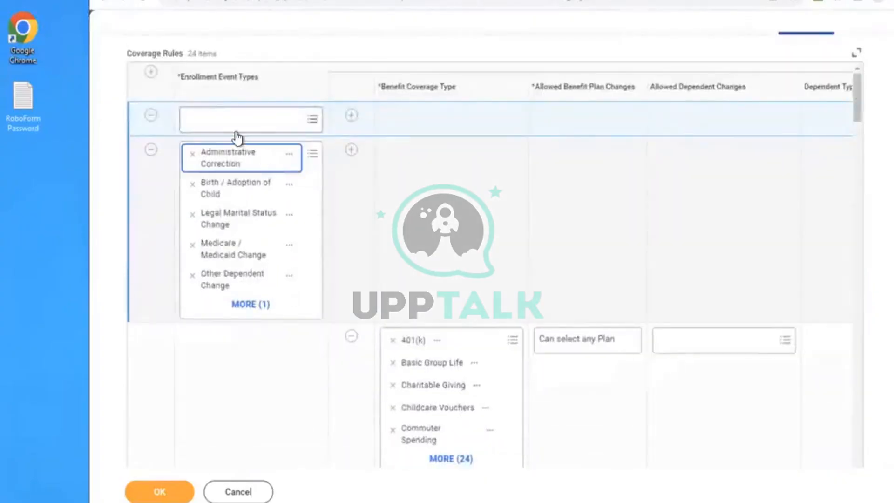
{"action": "left_click", "coordinate": [219, 118]}
{"action": "type", "text": "AMD"}
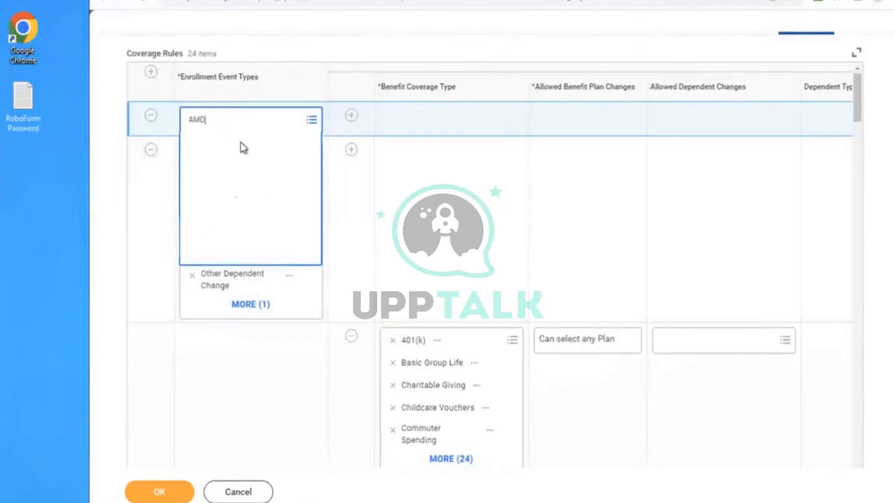
{"action": "key", "text": "Return"}
{"action": "left_click", "coordinate": [242, 193]}
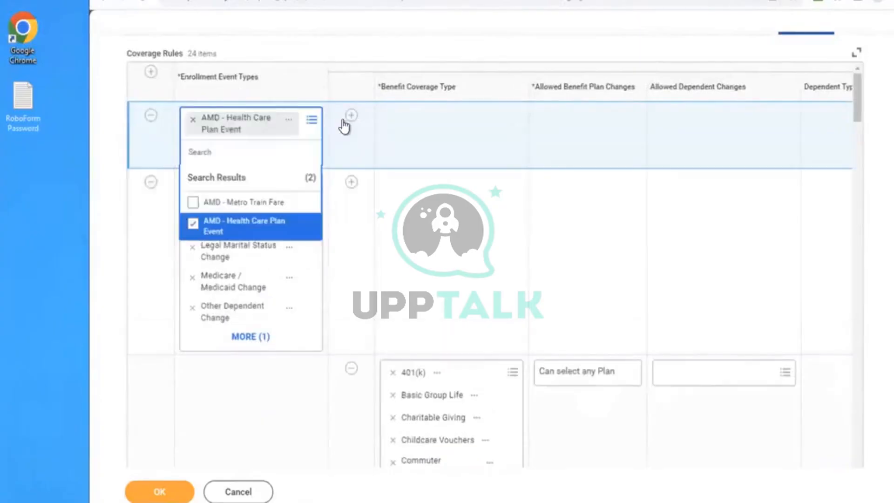
- Add a coverage line with benefit coverage type AMD Medical to the new event in Coverage Rules
{"action": "left_click", "coordinate": [448, 129]}
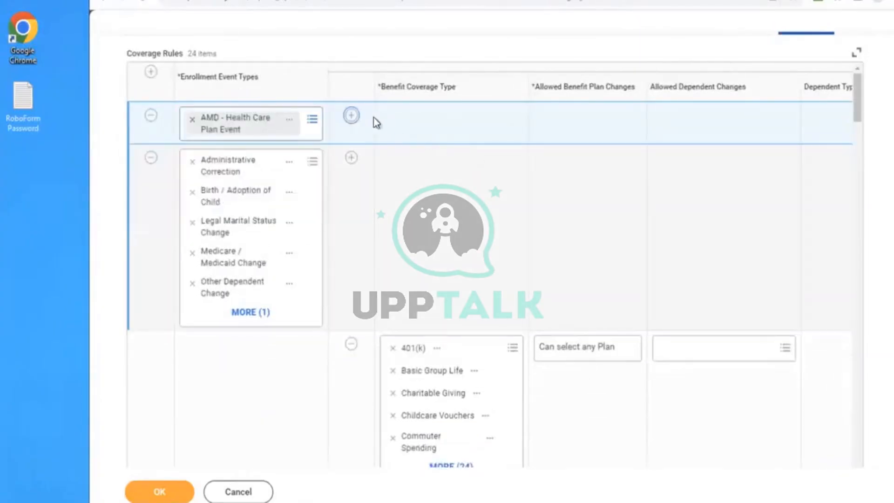
{"action": "left_click", "coordinate": [352, 117]}
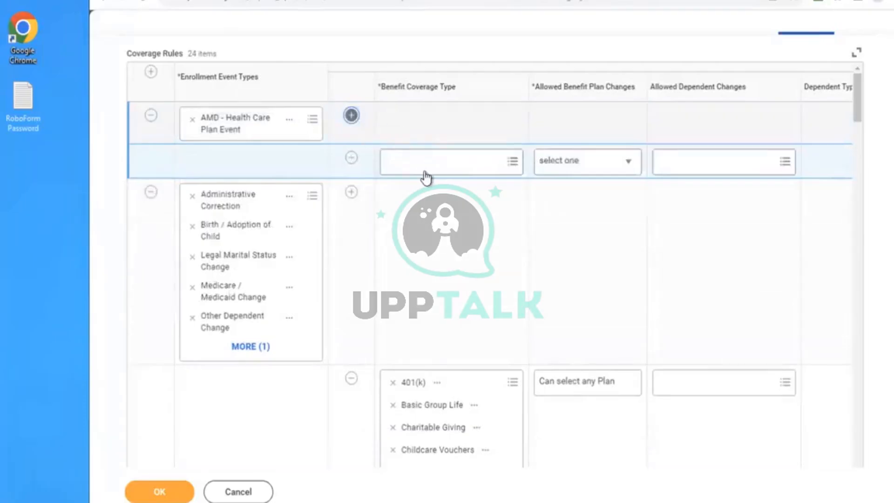
{"action": "left_click", "coordinate": [465, 161]}
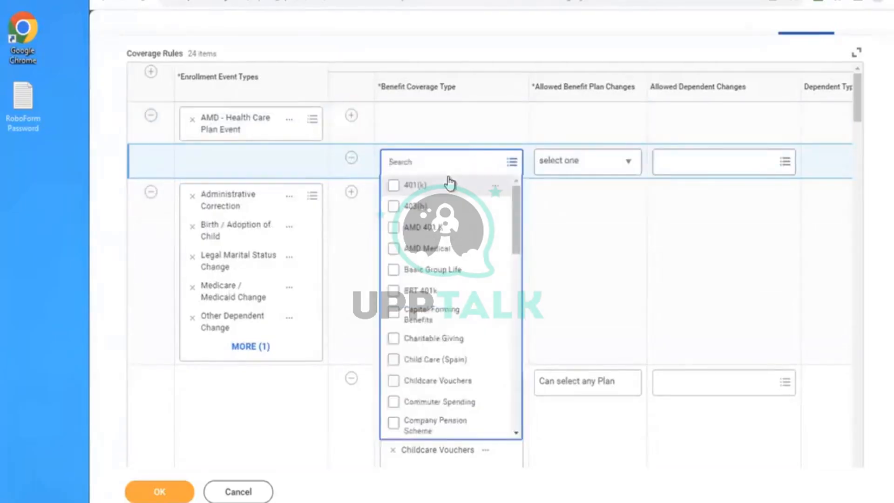
{"action": "left_click", "coordinate": [421, 248]}
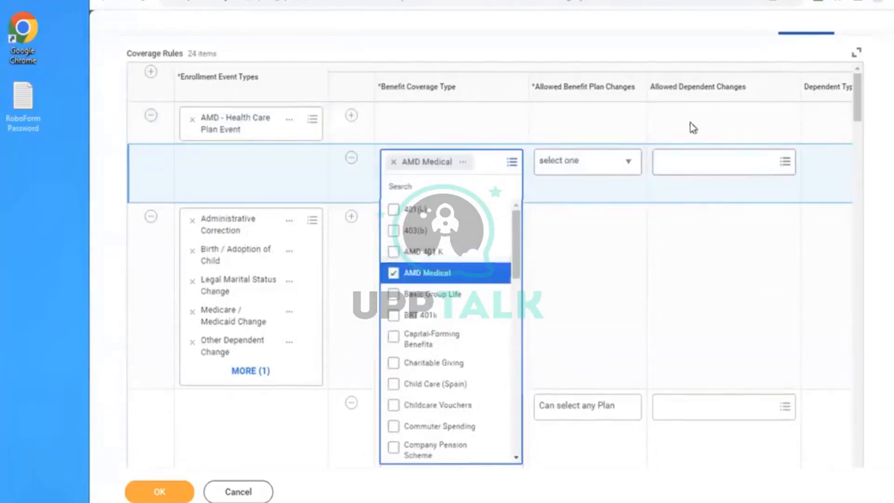
{"action": "left_click", "coordinate": [656, 258]}
- Set the AMD Medical rule's allowed plan changes to "Can select any Plan" and dependent changes to "Additional Dependents Allowed"
{"action": "left_click", "coordinate": [595, 168]}
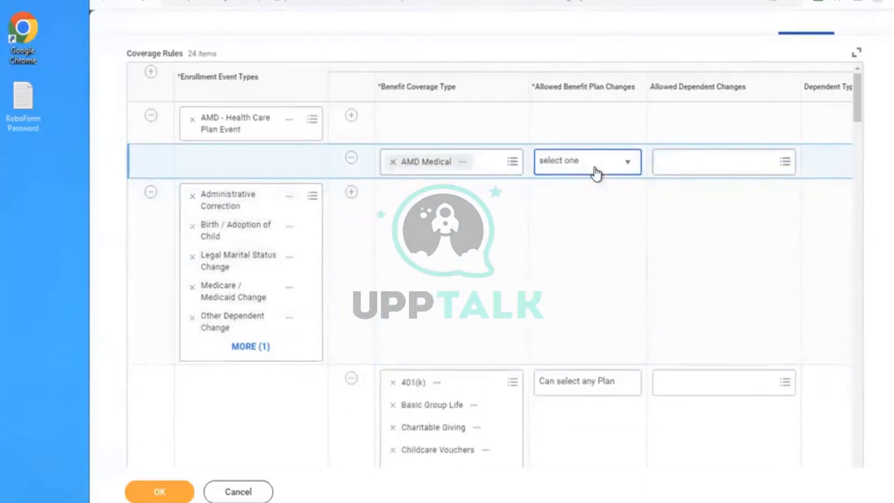
{"action": "left_click", "coordinate": [596, 172]}
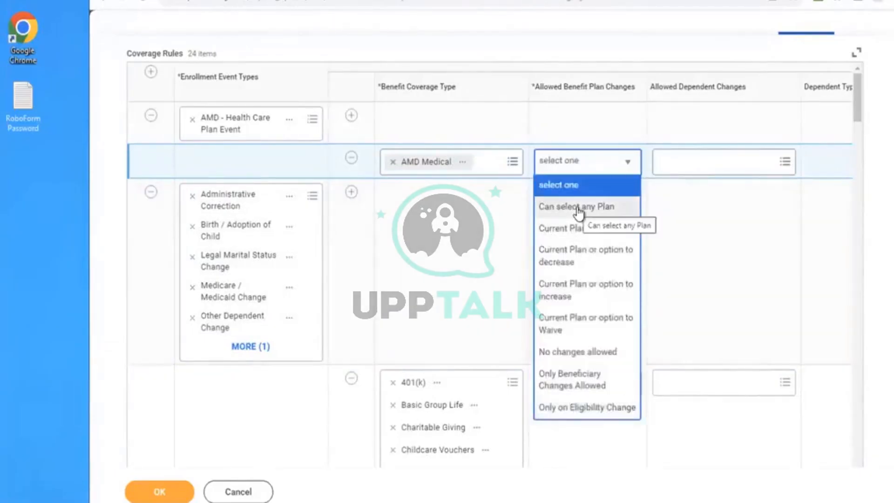
{"action": "left_click", "coordinate": [579, 209]}
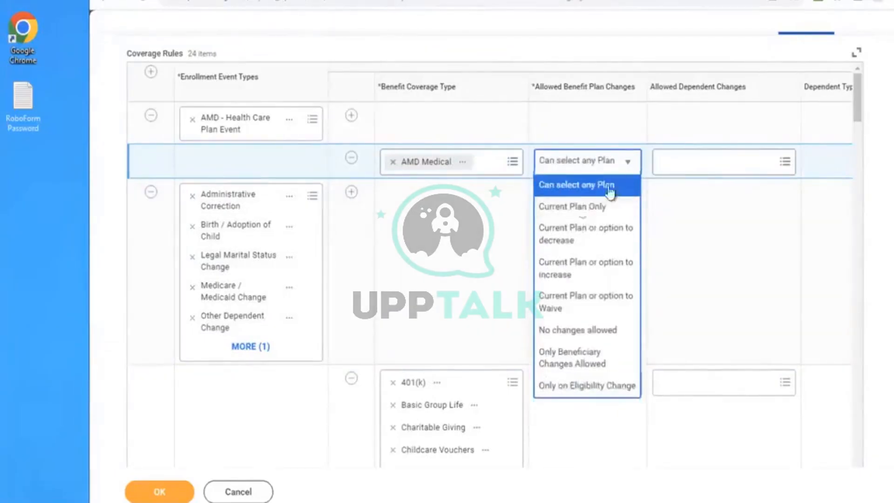
{"action": "left_click", "coordinate": [685, 169]}
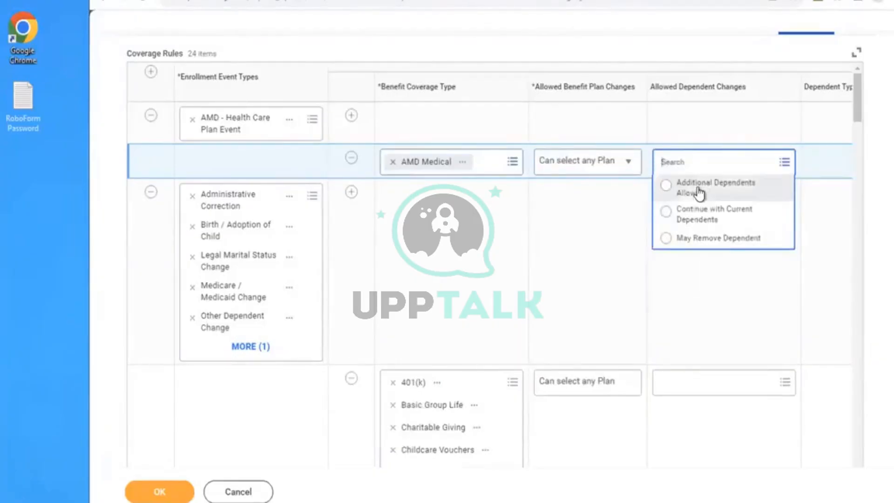
{"action": "left_click", "coordinate": [700, 193]}
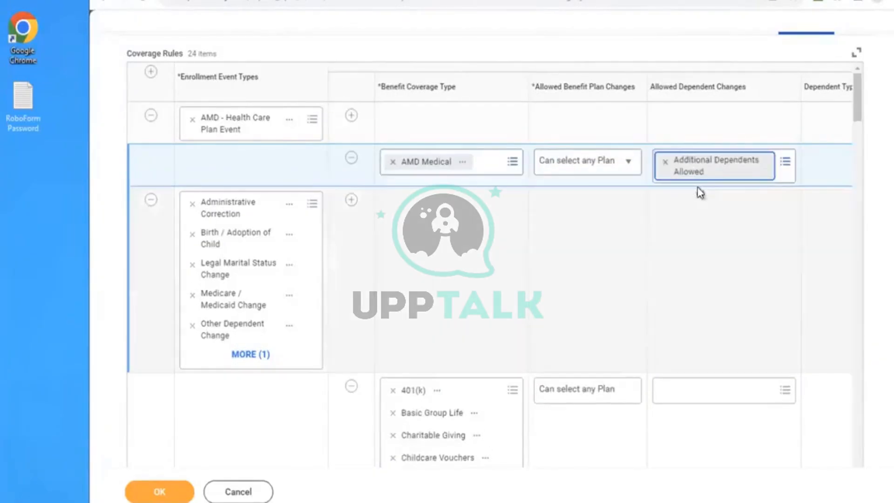
- Select Child and Spouse as the dependent types for the AMD Medical coverage rule
{"action": "left_click", "coordinate": [646, 237]}
{"action": "key", "text": "Right"}
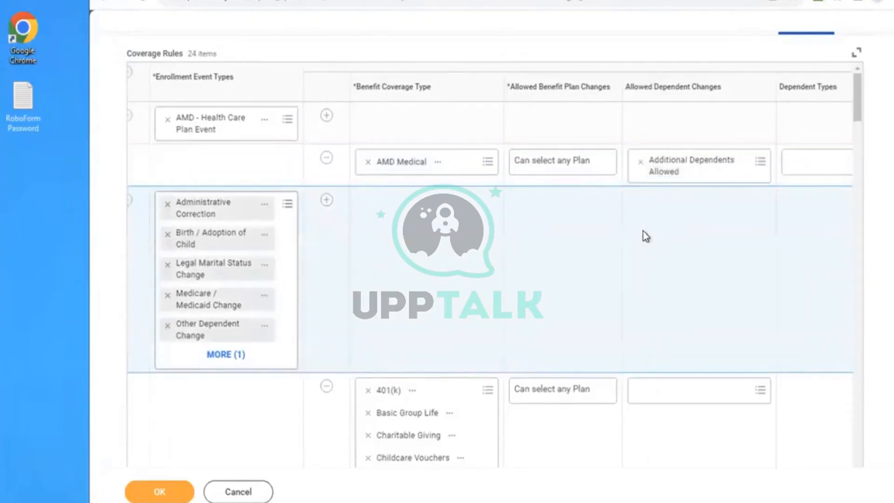
{"action": "key", "text": "Right"}
{"action": "key", "text": "Right"}
{"action": "key", "text": "Right"}
{"action": "key", "text": "Right"}
{"action": "key", "text": "Right"}
{"action": "key", "text": "Right"}
{"action": "key", "text": "Right"}
{"action": "key", "text": "Right"}
{"action": "key", "text": "Right"}
{"action": "key", "text": "Right"}
{"action": "key", "text": "Right"}
{"action": "key", "text": "Right"}
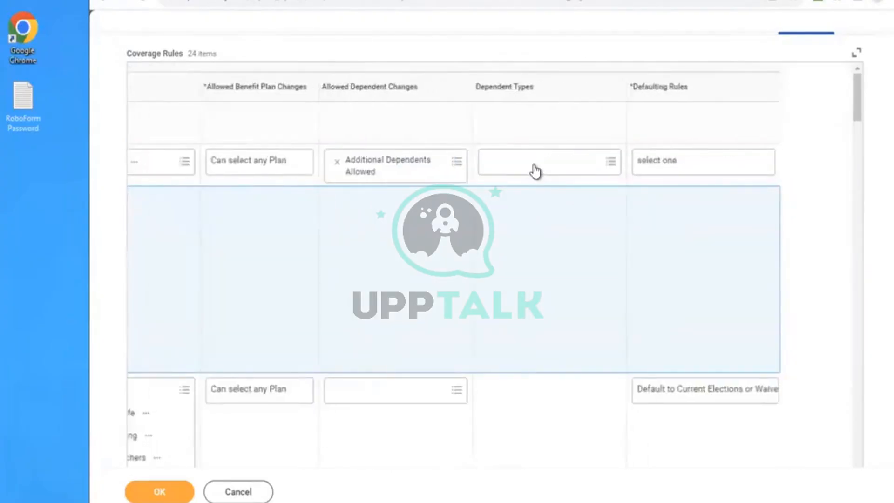
{"action": "left_click", "coordinate": [535, 172]}
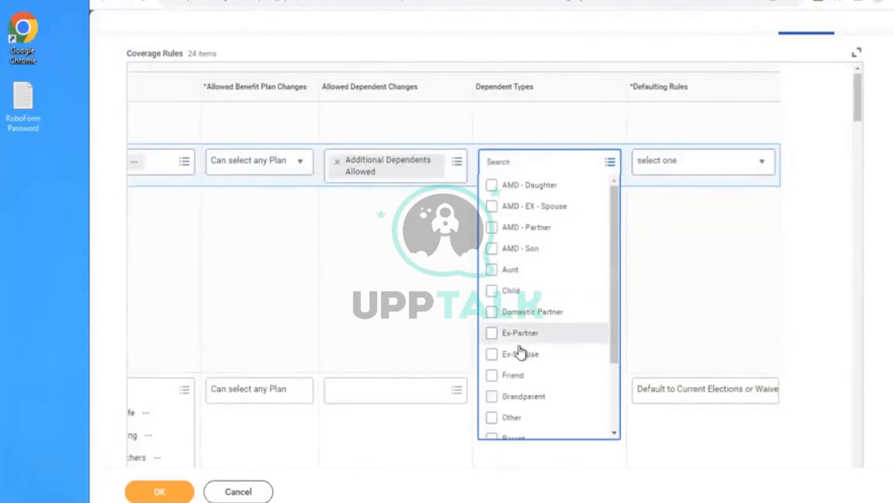
{"action": "left_click", "coordinate": [506, 292]}
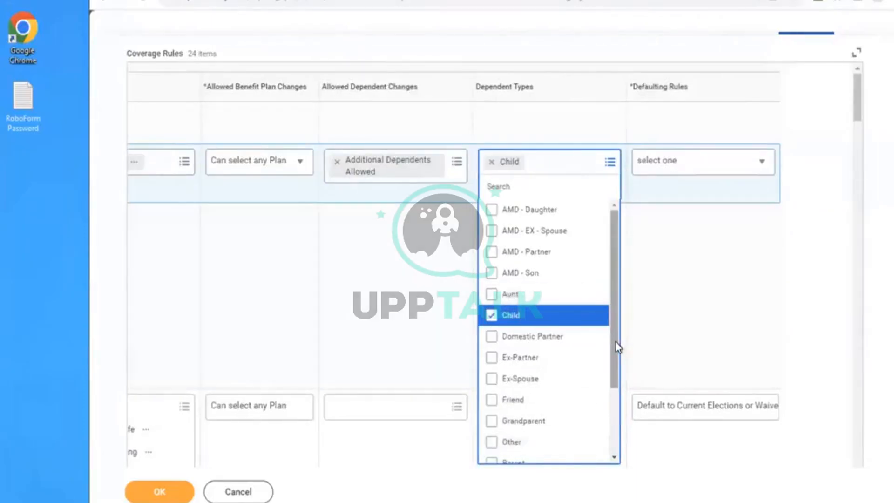
{"action": "left_click_drag", "start_coordinate": [616, 342], "coordinate": [609, 414]}
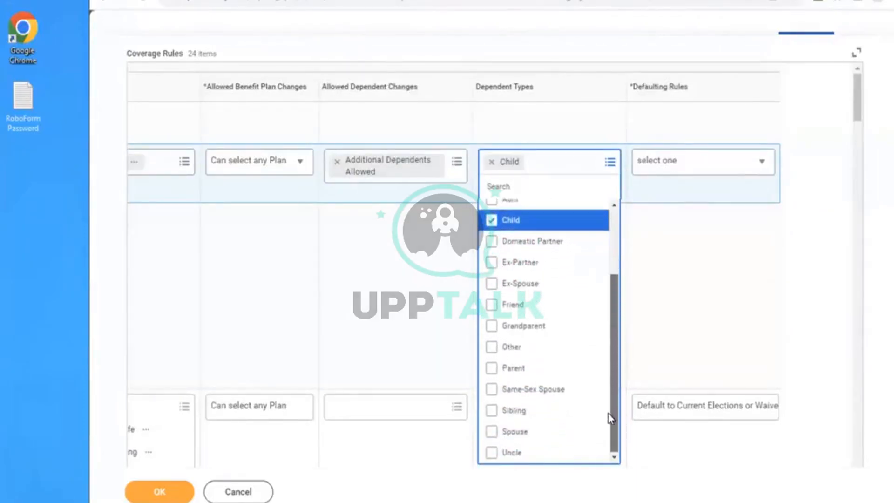
{"action": "left_click", "coordinate": [494, 434]}
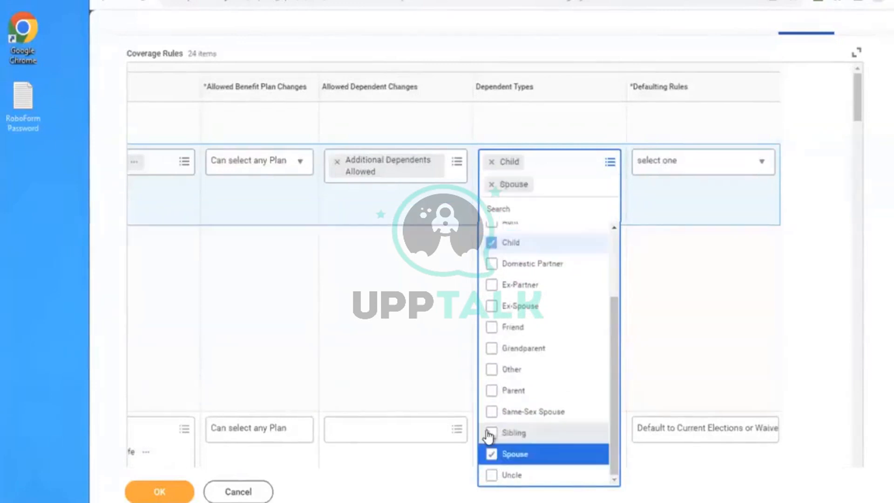
- Set the AMD Medical rule's defaulting rule to "Default to Current Elections, Priority Coverage or Waive" and save the enrollment event rule
{"action": "mouse_move", "coordinate": [615, 328]}
{"action": "left_mouse_down"}
{"action": "mouse_move", "coordinate": [610, 239]}
{"action": "mouse_move", "coordinate": [625, 315]}
{"action": "mouse_move", "coordinate": [617, 443]}
{"action": "left_mouse_up"}
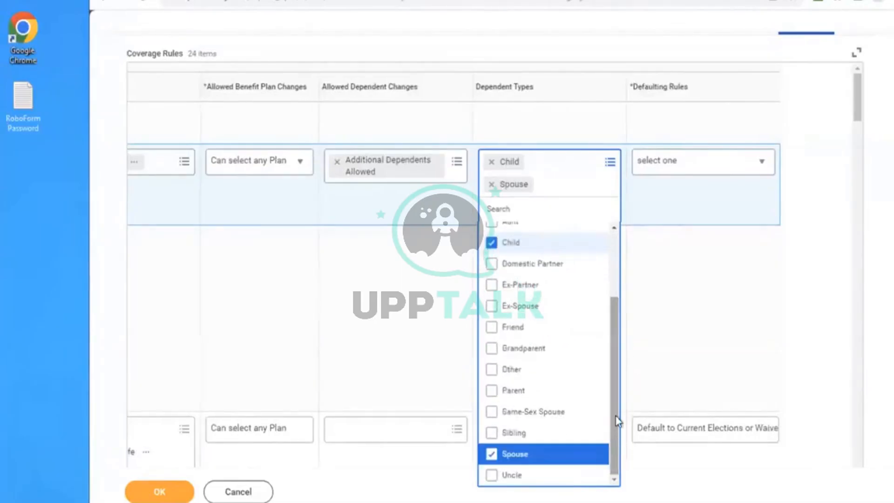
{"action": "left_click", "coordinate": [757, 246]}
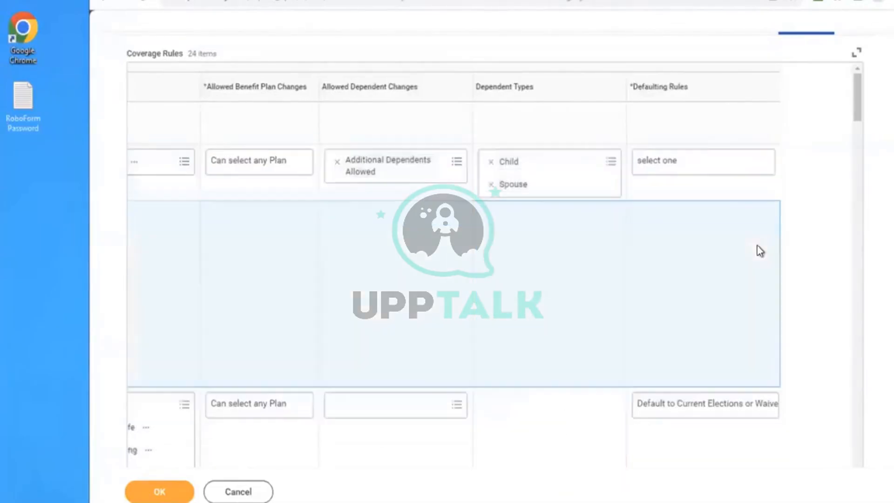
{"action": "left_click", "coordinate": [654, 170]}
{"action": "double_click", "coordinate": [655, 170]}
{"action": "left_click", "coordinate": [656, 175]}
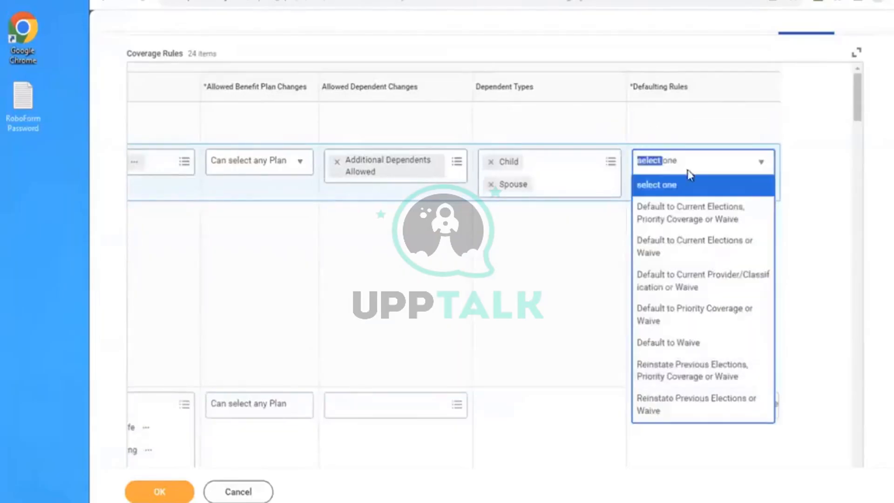
{"action": "left_click", "coordinate": [649, 217]}
{"action": "left_click", "coordinate": [320, 273]}
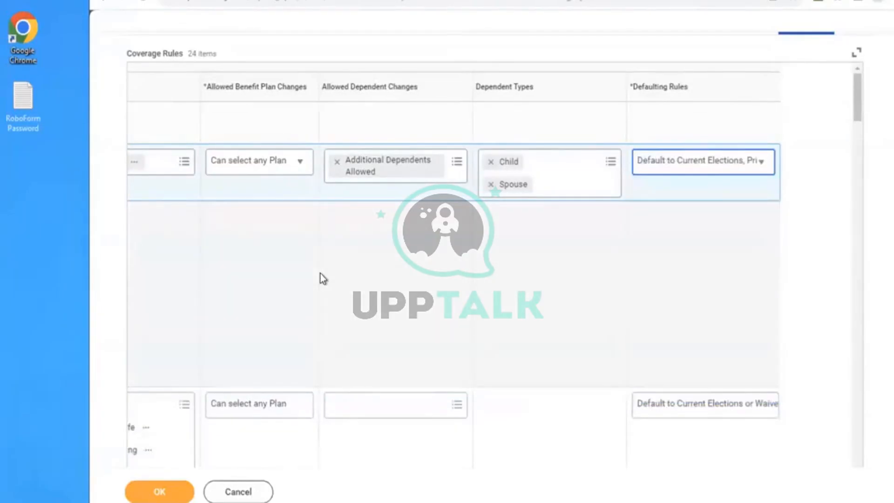
{"action": "left_click", "coordinate": [144, 496]}
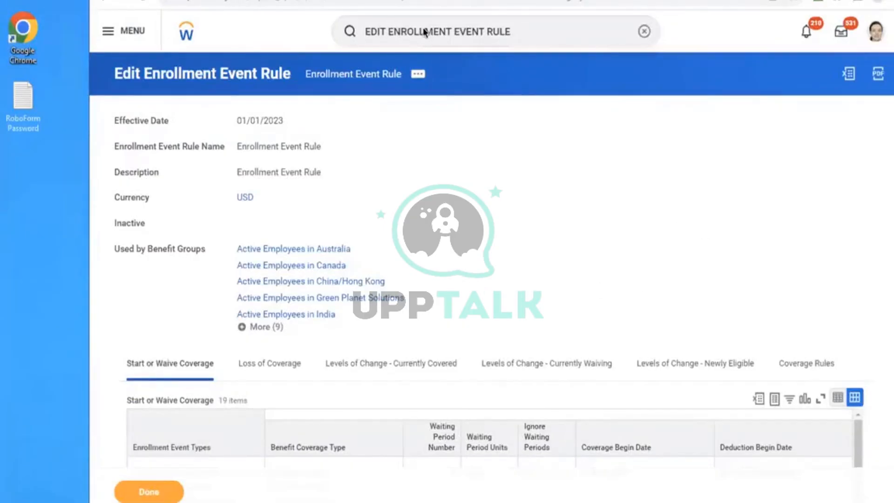
- Find the Edit Benefit Plan Year Definition task and open the AMD - Ongoing Benefits Programme definition for editing
{"action": "left_click", "coordinate": [643, 31]}
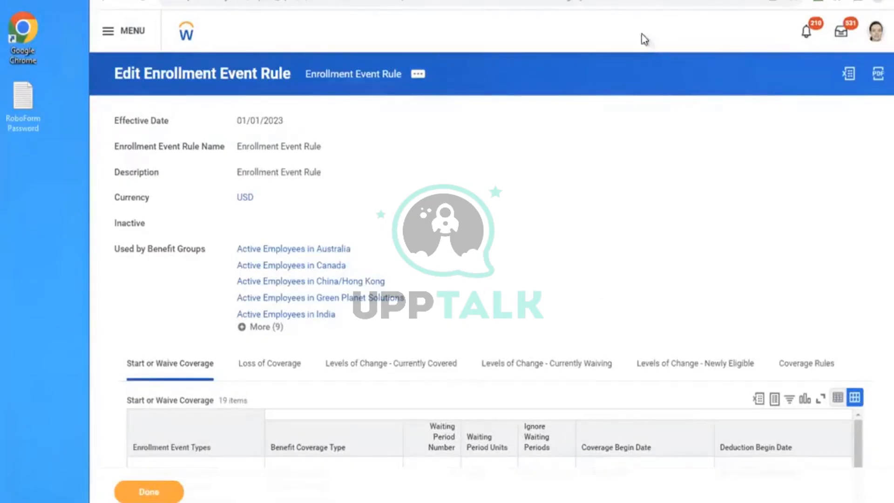
{"action": "left_click", "coordinate": [644, 39]}
{"action": "type", "text": "E"}
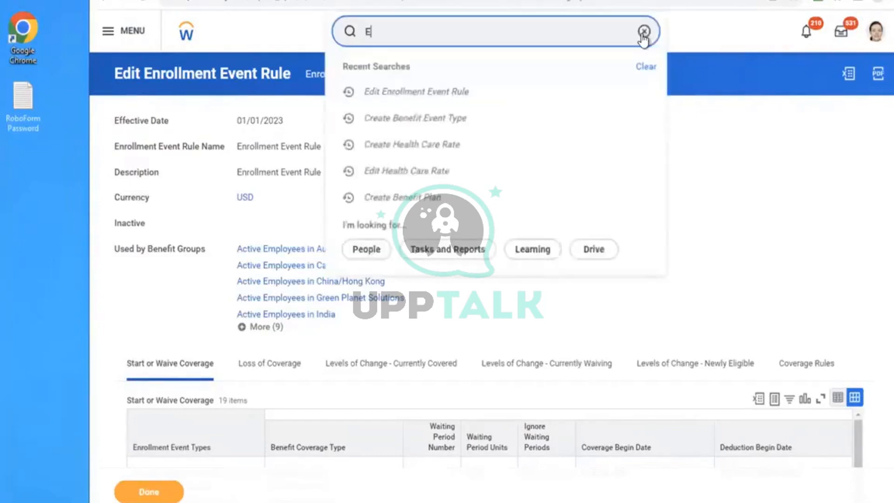
{"action": "type", "text": "DIT BEN PLA"}
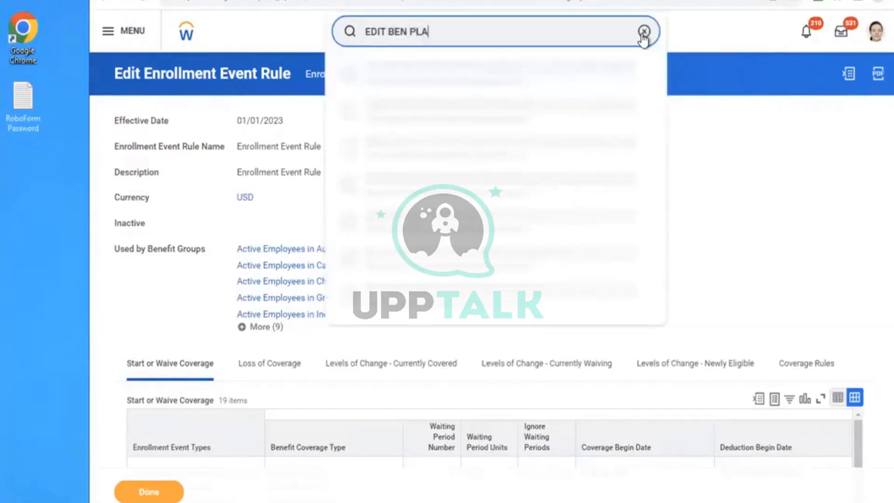
{"action": "type", "text": "N YEAR DEF"}
{"action": "left_click", "coordinate": [456, 70]}
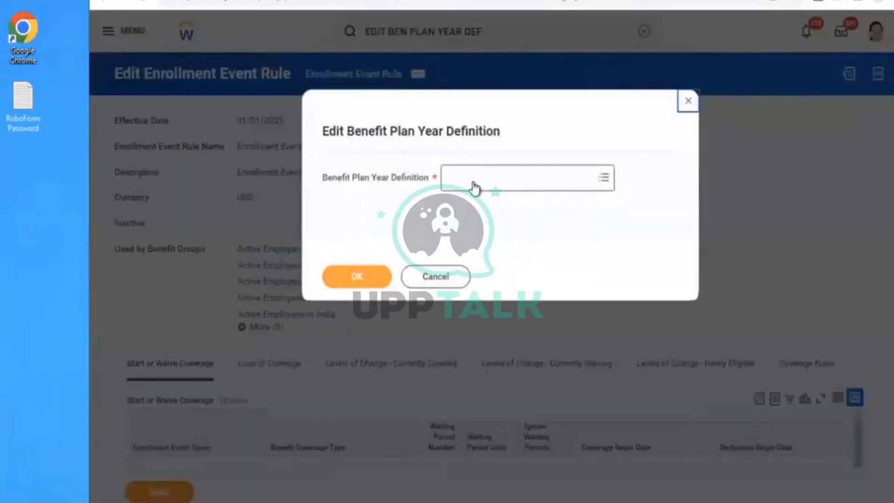
{"action": "left_click", "coordinate": [475, 181]}
{"action": "type", "text": "amd"}
{"action": "key", "text": "Return"}
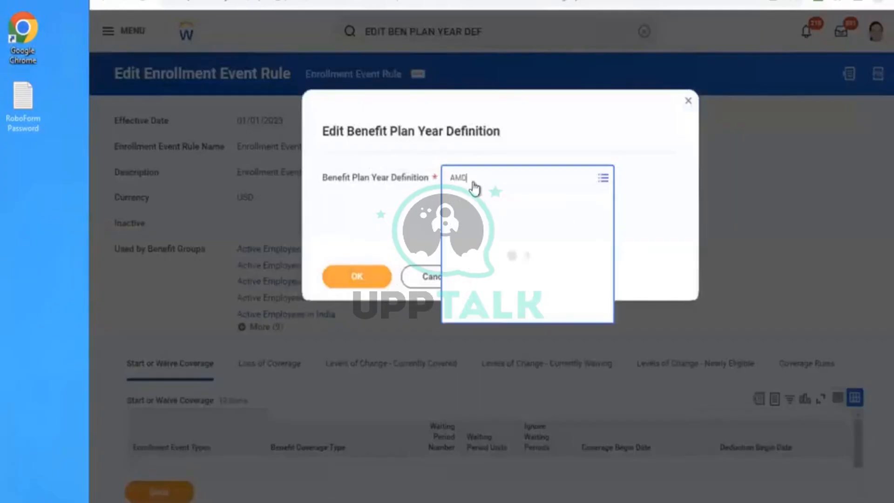
{"action": "left_click", "coordinate": [339, 283]}
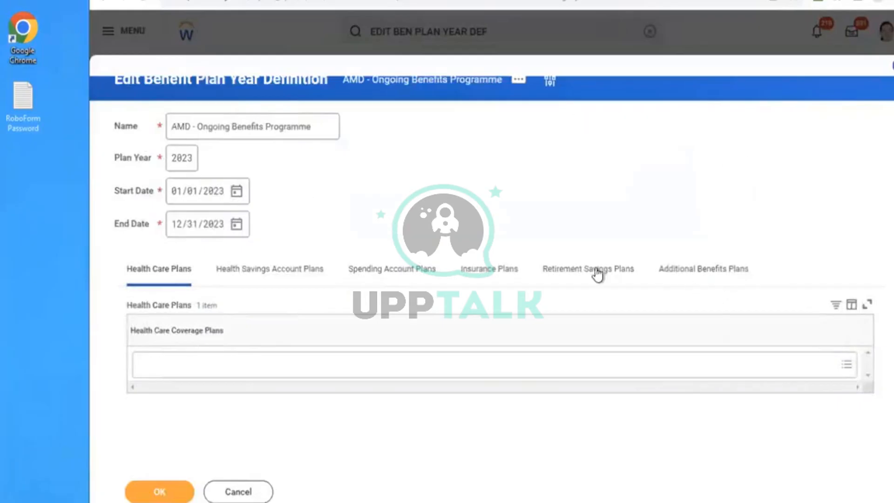
- Add AMD Medical - Met Life - AMD PPO to the definition's health care coverage plans and save it
{"action": "left_click", "coordinate": [433, 279]}
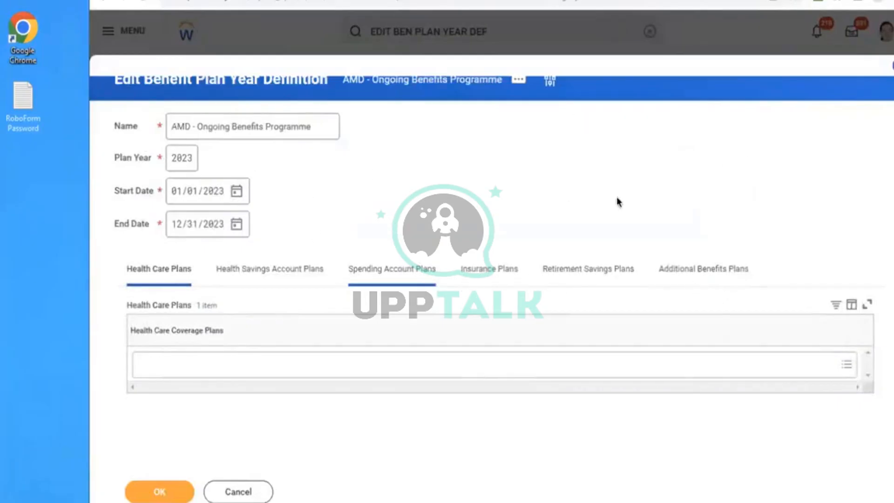
{"action": "left_click", "coordinate": [186, 368]}
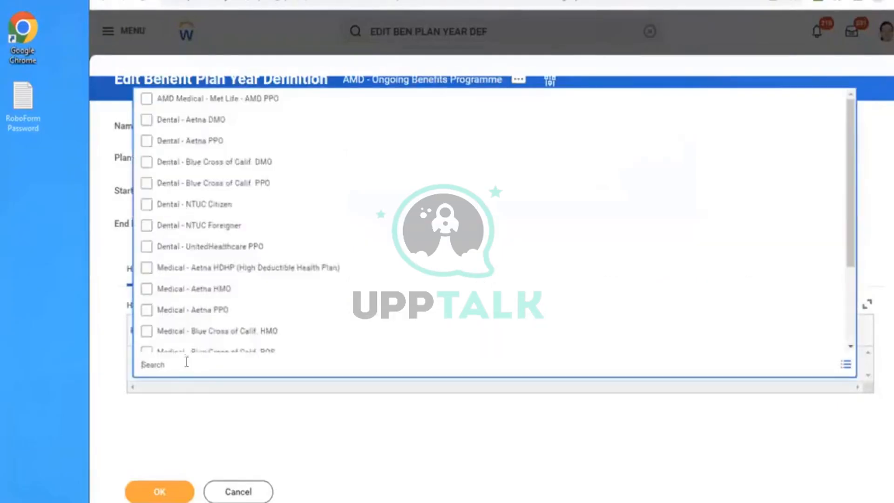
{"action": "left_click", "coordinate": [190, 98]}
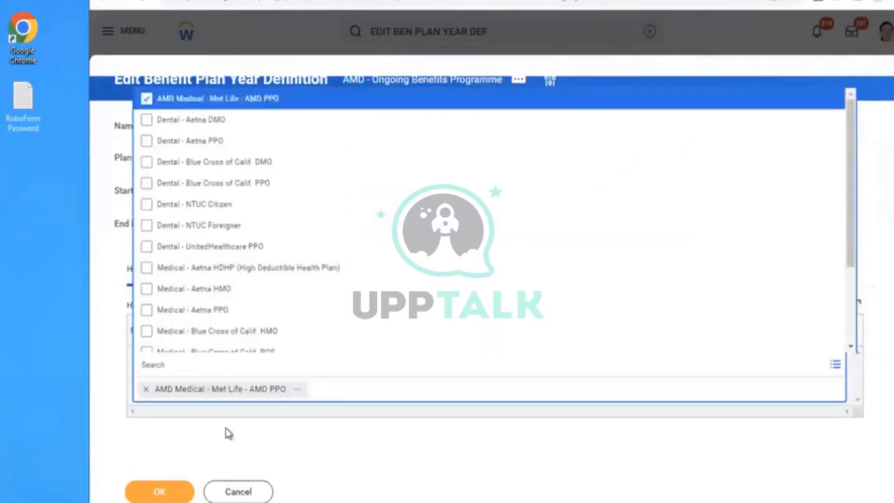
{"action": "left_click", "coordinate": [158, 490]}
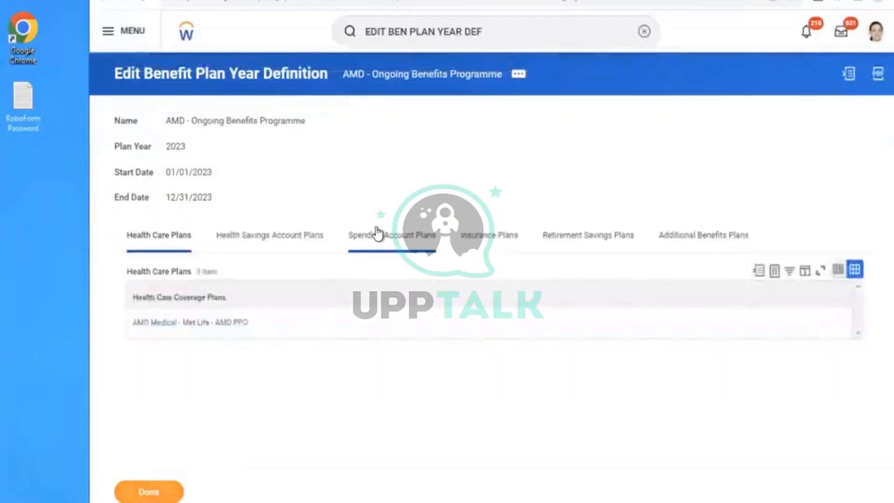
- Search for the Executive VP, Sales & Marketing by name and open that worker's profile
{"action": "left_click", "coordinate": [645, 33]}
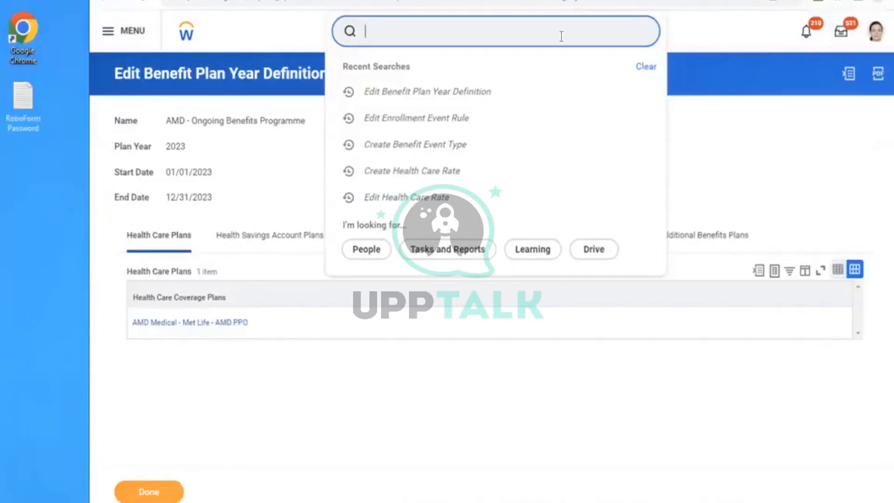
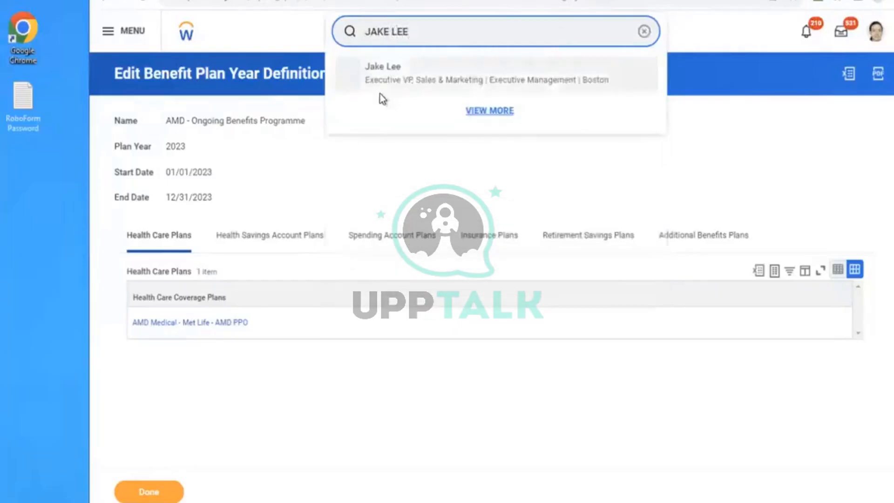
{"action": "left_click", "coordinate": [388, 82]}
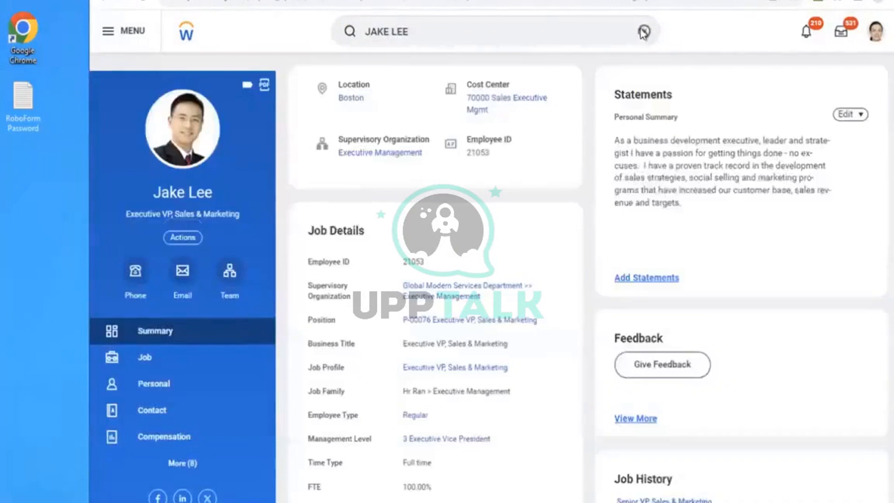
- Run the Open Enrollment Status Report and view the BRT - Open enrollment USA event type with its related actions
{"action": "left_click", "coordinate": [644, 31]}
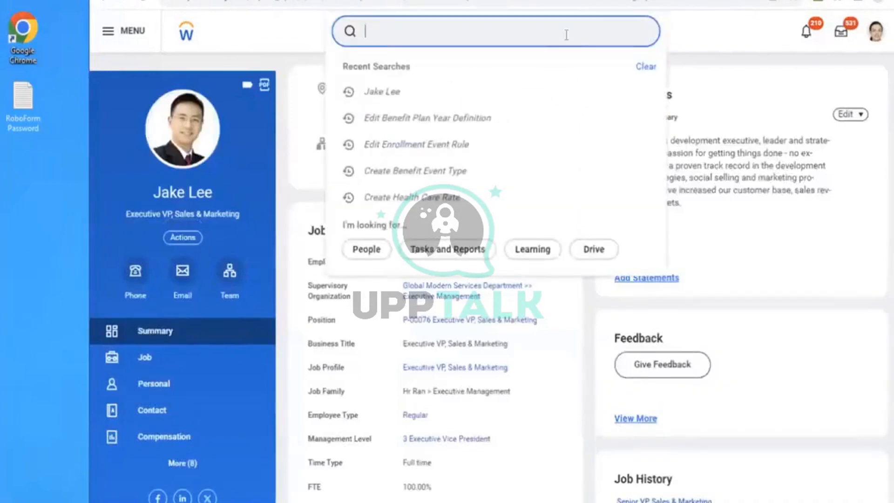
{"action": "type", "text": "OPEN EN"}
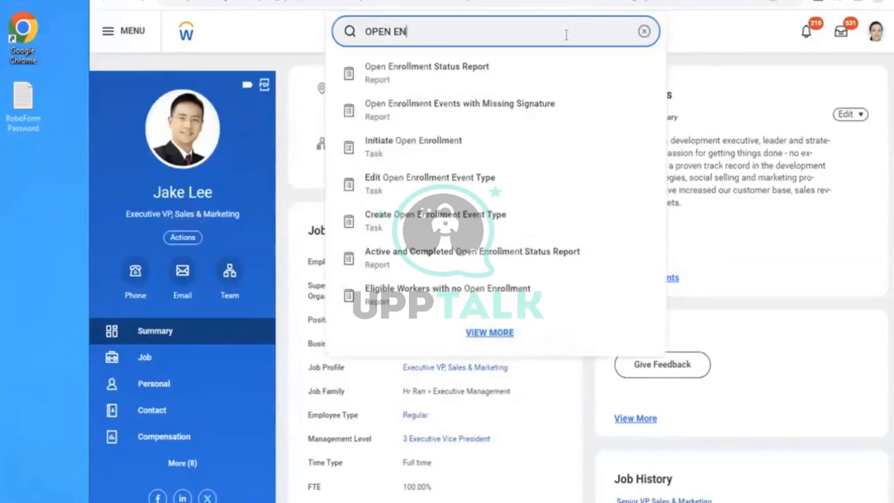
{"action": "left_click", "coordinate": [475, 66]}
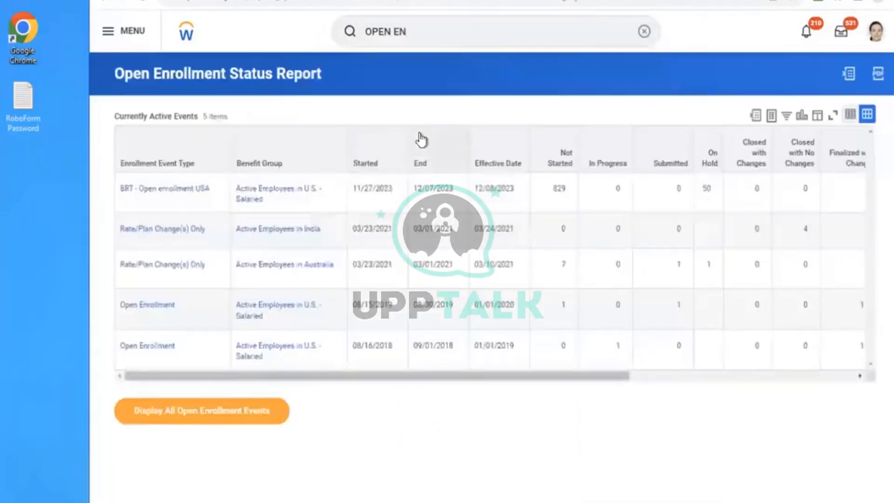
{"action": "left_click", "coordinate": [180, 191]}
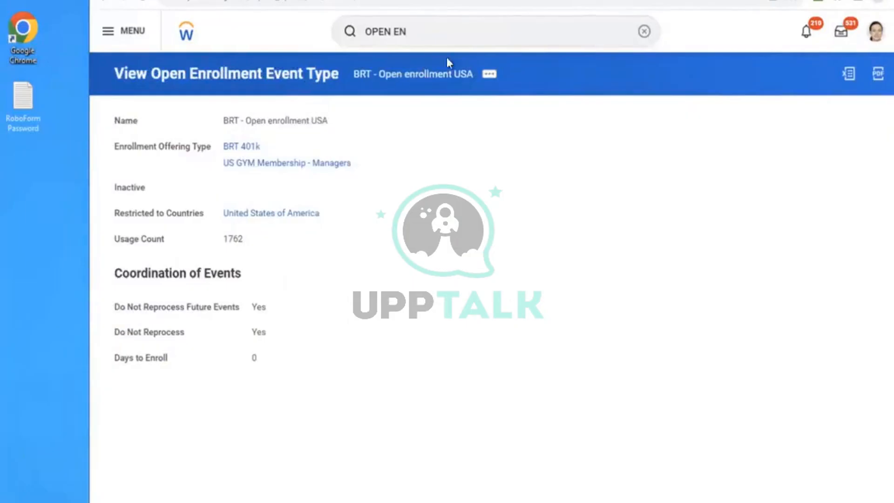
{"action": "left_click", "coordinate": [488, 79]}
{"action": "mouse_move", "coordinate": [585, 150]}
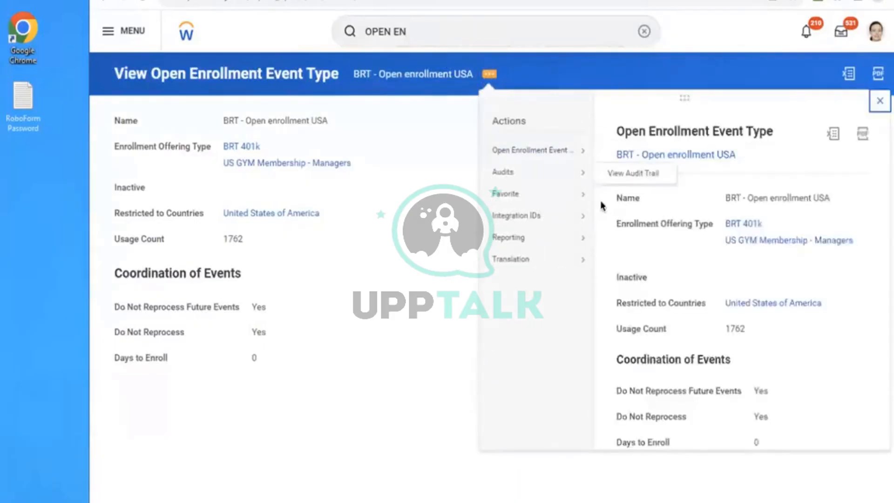
- Run the Open Enrollment Status Report again and open the details of the BRT - Open enrollment USA event for salaried U.S. employees
{"action": "double_click", "coordinate": [438, 24]}
{"action": "left_click", "coordinate": [441, 28]}
{"action": "type", "text": "STAT"}
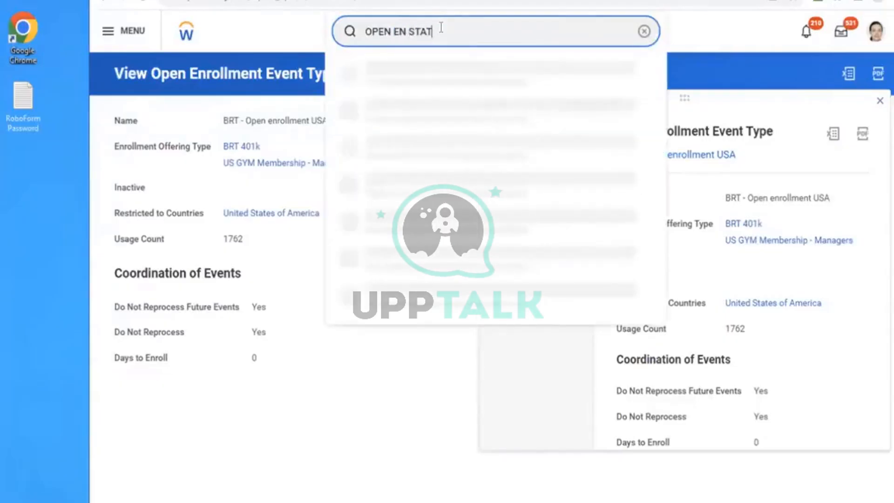
{"action": "left_click", "coordinate": [442, 67]}
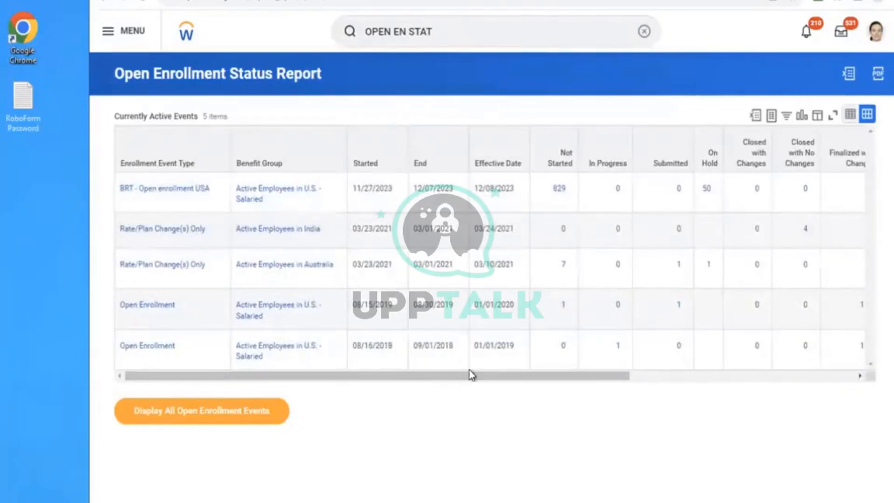
{"action": "left_click_drag", "start_coordinate": [503, 376], "coordinate": [690, 373]}
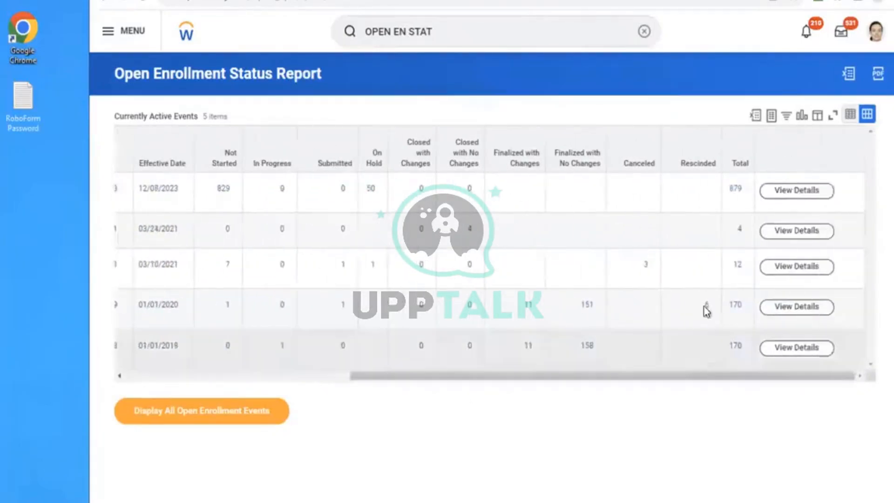
{"action": "left_click", "coordinate": [778, 193]}
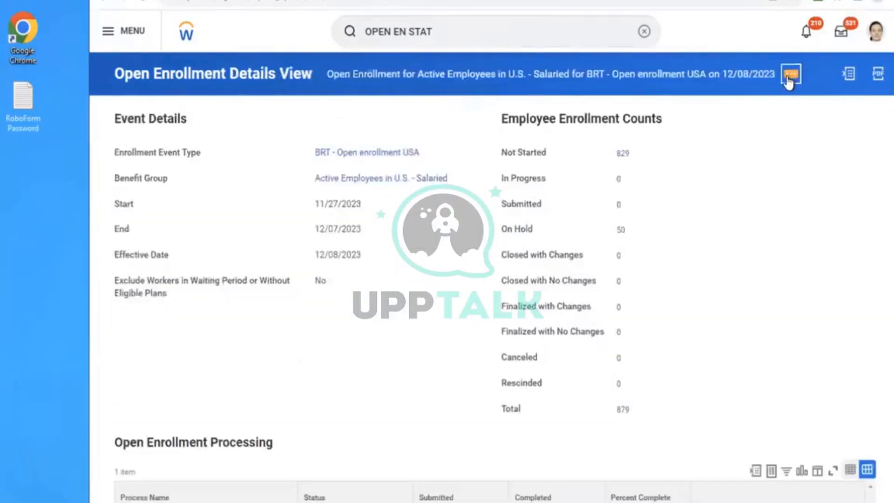
- Cancel the BRT - Open enrollment USA open enrollment for Active Employees in U.S. - Salaried
{"action": "left_click", "coordinate": [788, 82]}
{"action": "mouse_move", "coordinate": [169, 132]}
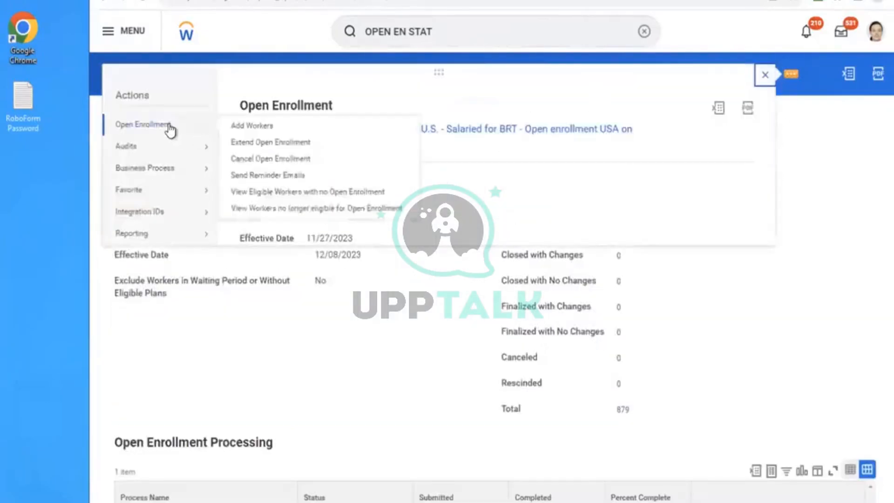
{"action": "left_click", "coordinate": [238, 163]}
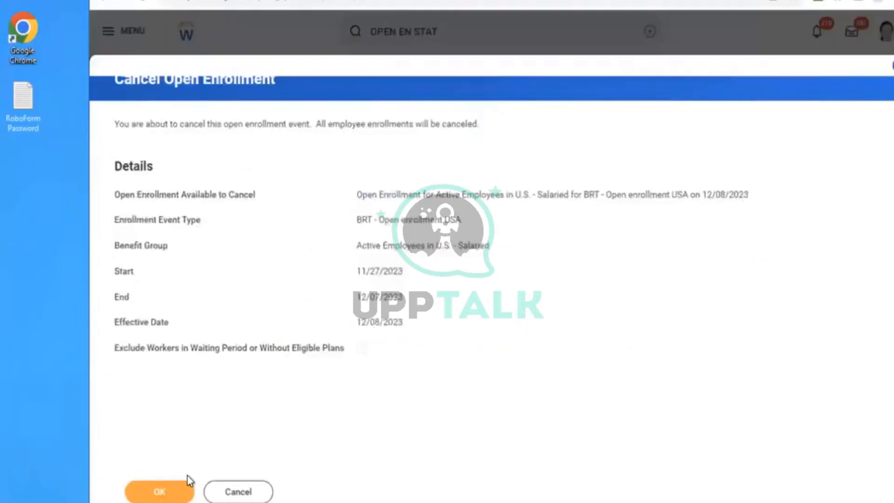
{"action": "left_click", "coordinate": [160, 493]}
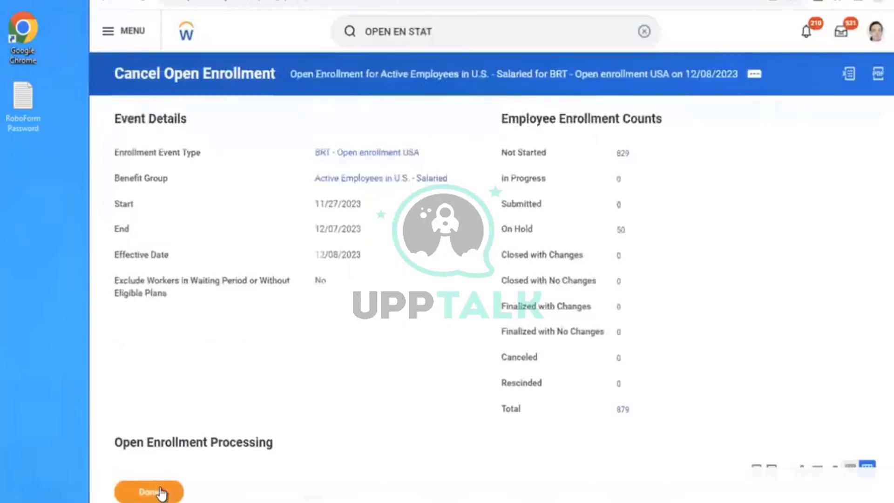
- Open the BRT open enrollment record to check its employee enrollment counts and the progress of its processing jobs
{"action": "left_click", "coordinate": [645, 31]}
{"action": "left_click", "coordinate": [738, 115]}
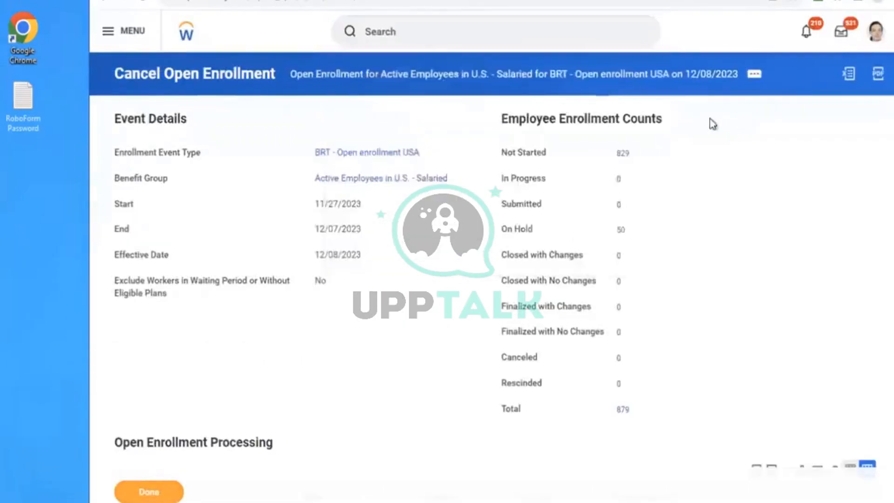
{"action": "left_click", "coordinate": [523, 78]}
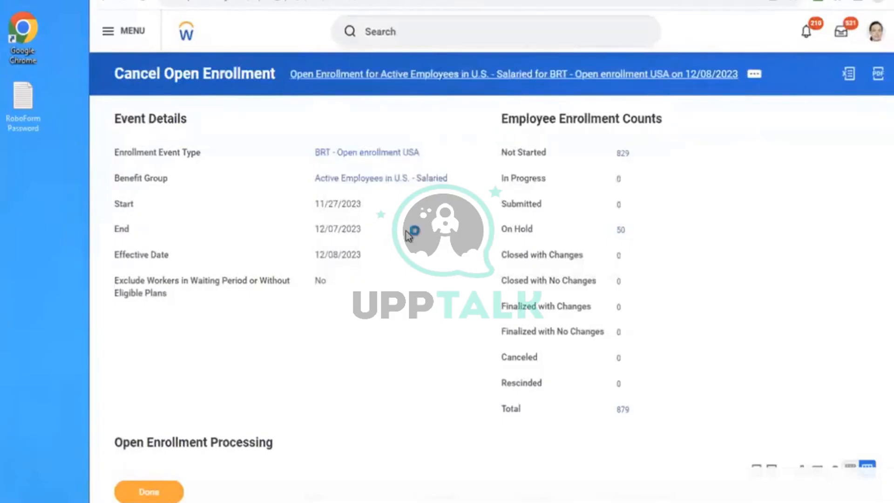
{"action": "scroll", "coordinate": [409, 236], "scroll_direction": "down", "scroll_amount": 3}
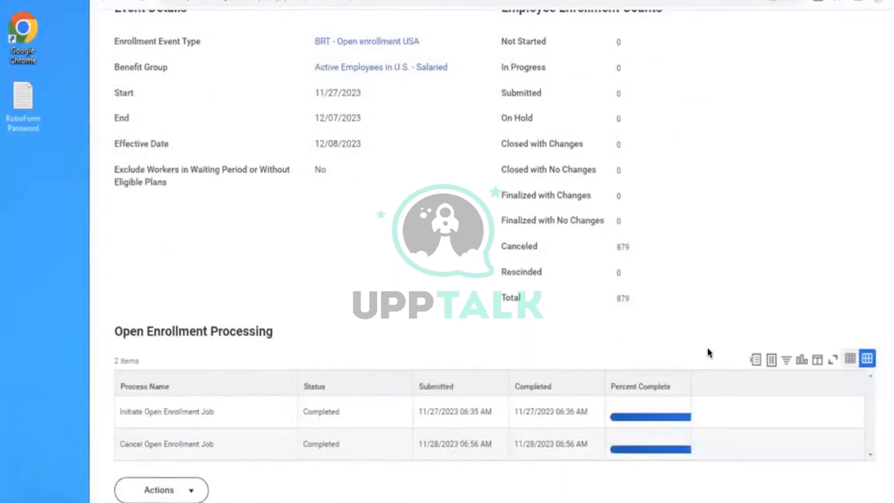
{"action": "left_click_drag", "start_coordinate": [689, 381], "coordinate": [833, 377]}
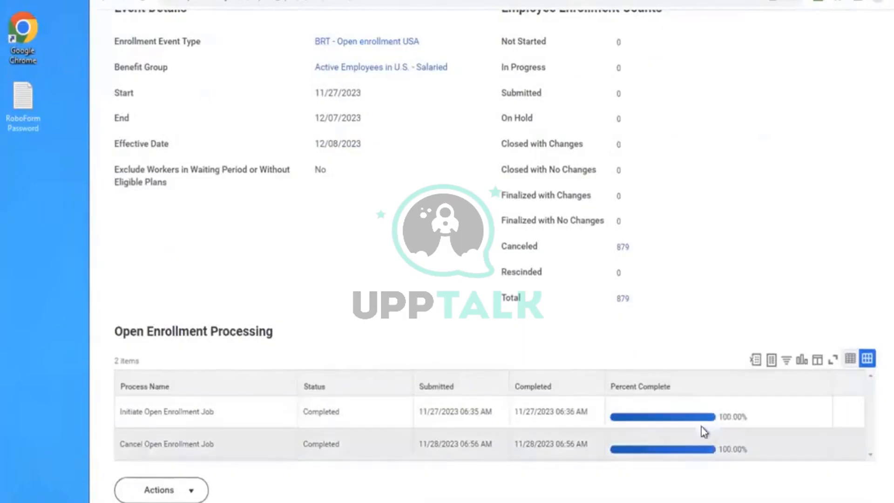
{"action": "scroll", "coordinate": [705, 244], "scroll_direction": "up", "scroll_amount": 3}
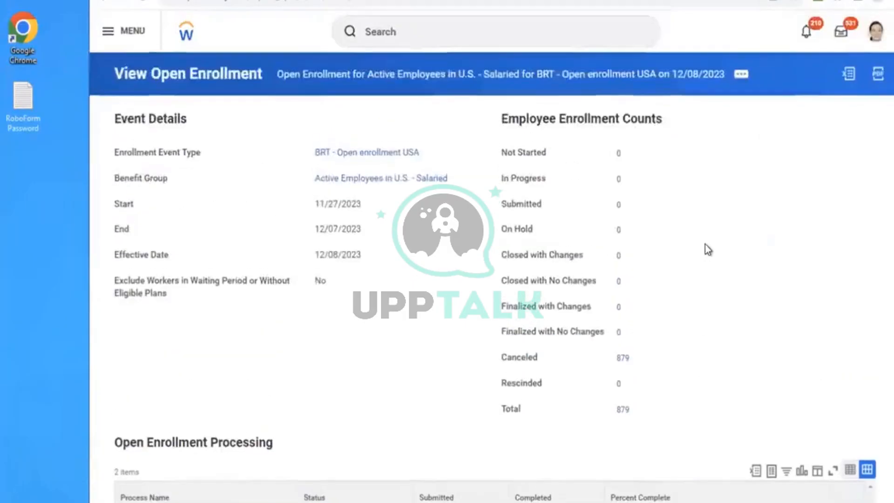
- Find the executive vice president of sales and marketing's worker profile and start a benefits change for that employee
{"action": "left_click", "coordinate": [420, 20]}
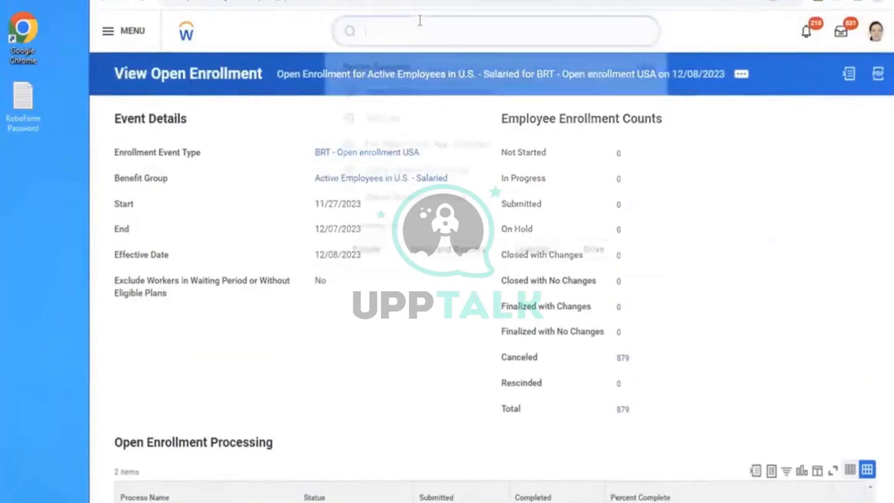
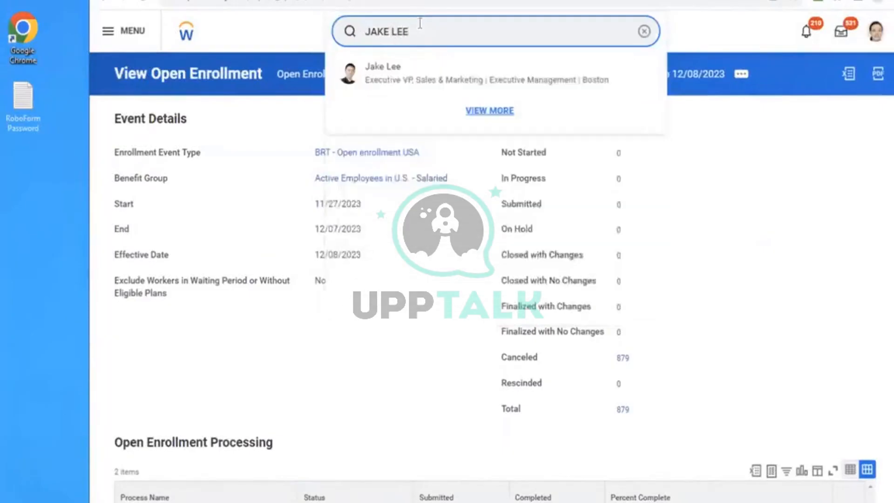
{"action": "left_click", "coordinate": [403, 66]}
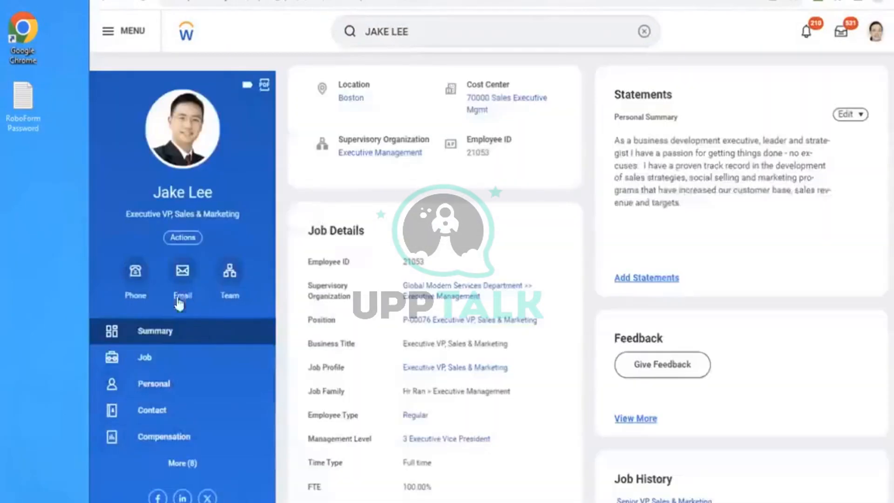
{"action": "left_click", "coordinate": [186, 238]}
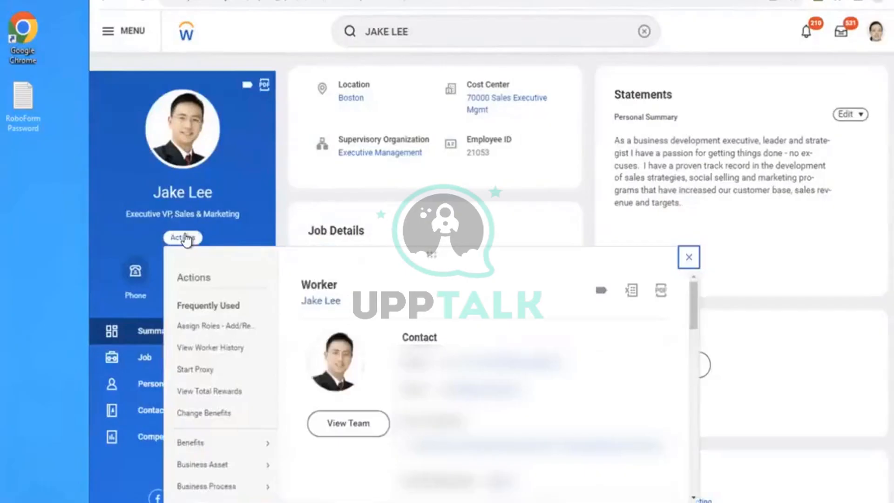
{"action": "mouse_move", "coordinate": [220, 445]}
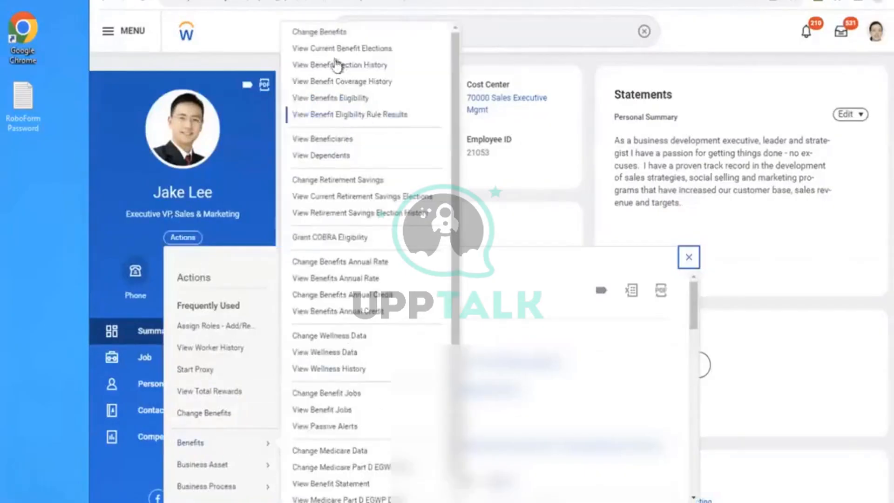
{"action": "left_click", "coordinate": [319, 33]}
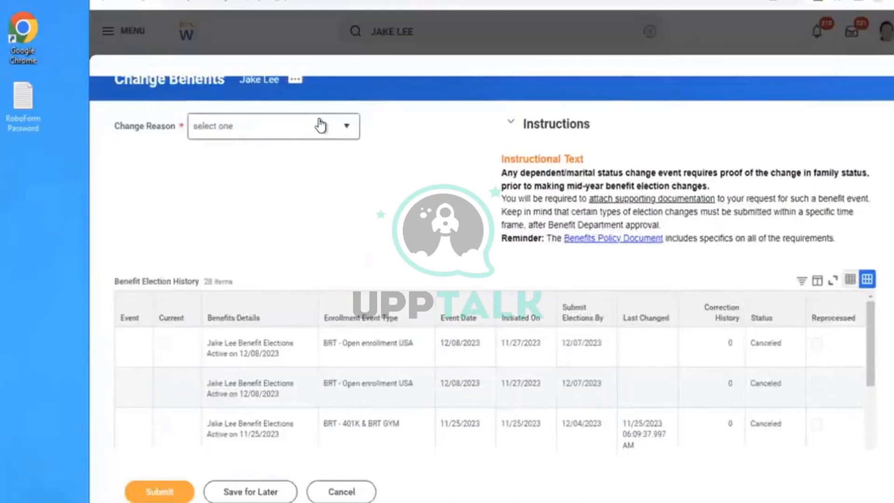
- Submit the benefits change with the reason AMD - Health Care Plan Event and the effective date 11/28/2023
{"action": "left_click", "coordinate": [320, 126]}
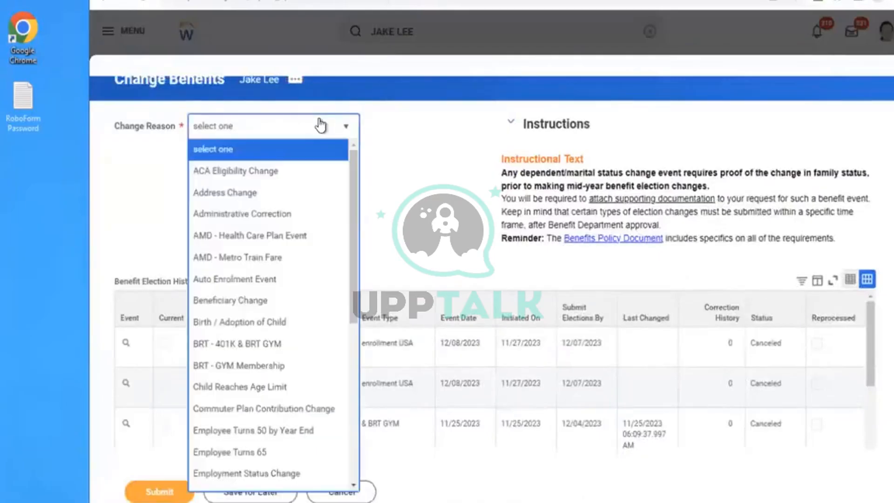
{"action": "left_click", "coordinate": [260, 237]}
{"action": "left_click", "coordinate": [292, 175]}
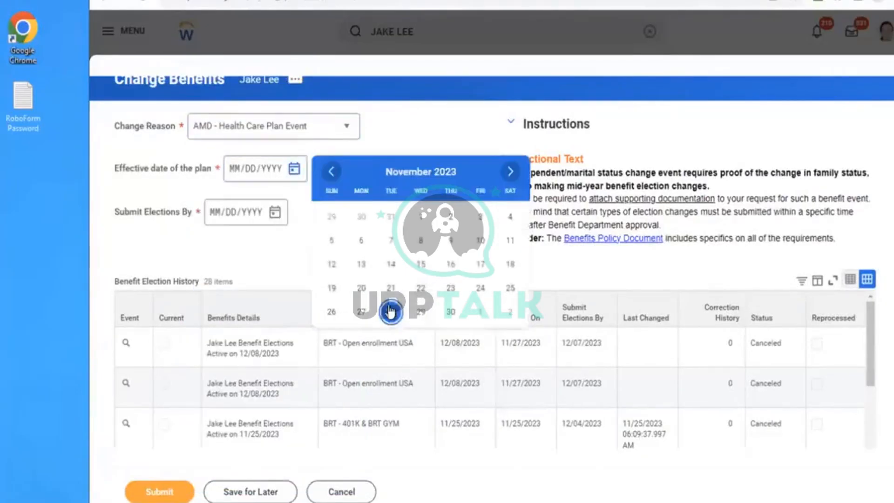
{"action": "left_click", "coordinate": [390, 310]}
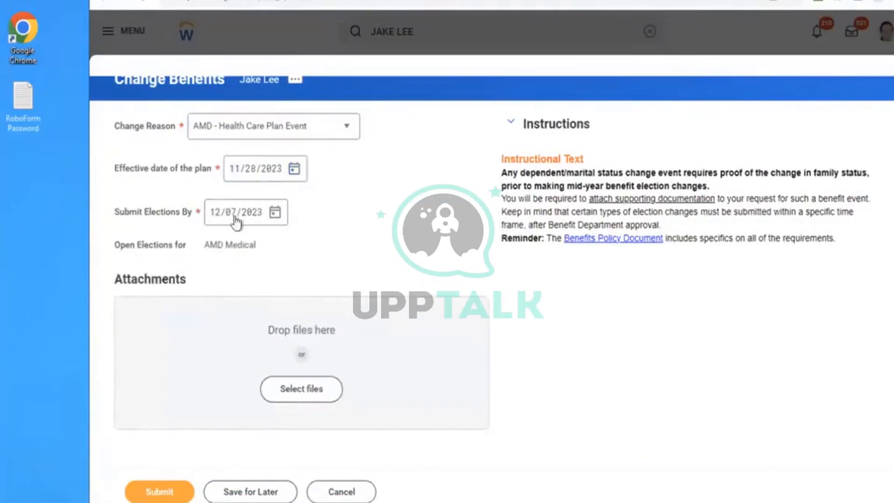
{"action": "left_click", "coordinate": [155, 484]}
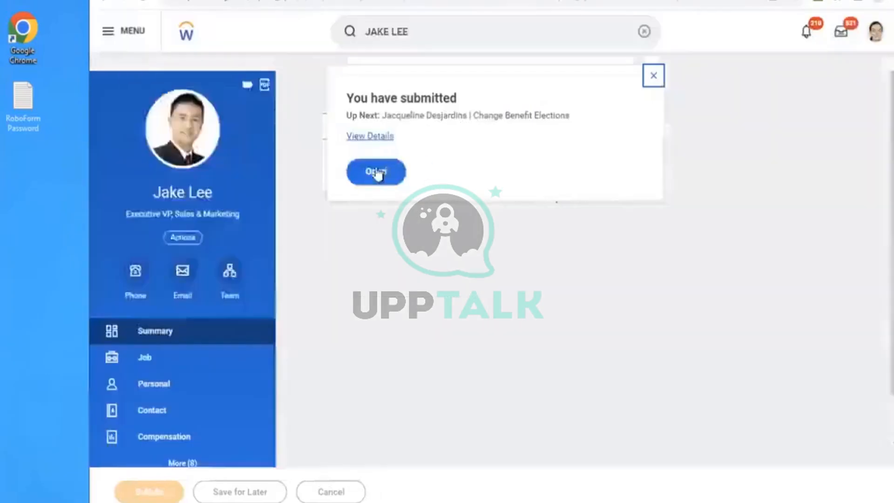
- Open the employee's benefit elections, select the Met Life - AMD PPO plan under AMD Medical and continue to its dependents
{"action": "left_click", "coordinate": [376, 172]}
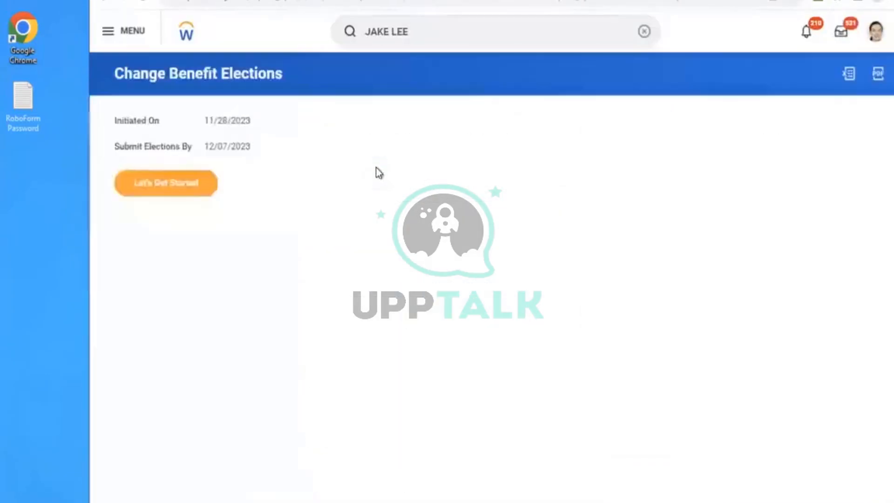
{"action": "left_click", "coordinate": [160, 192]}
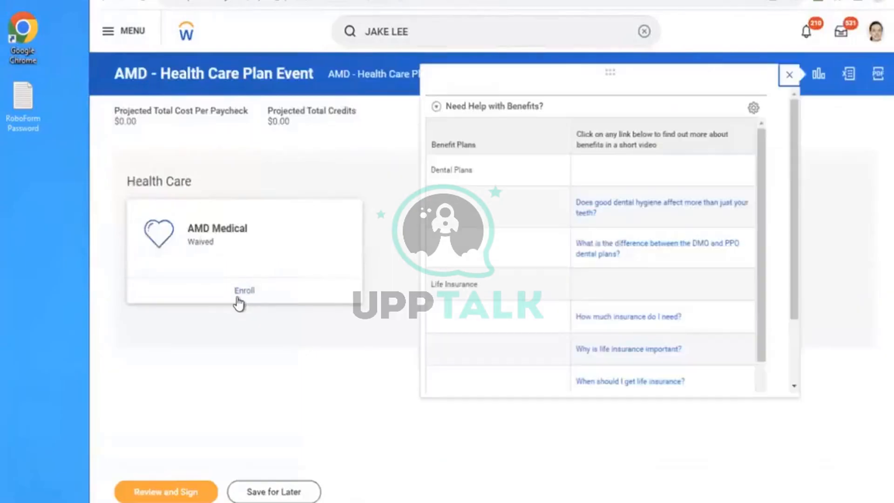
{"action": "left_click", "coordinate": [246, 294]}
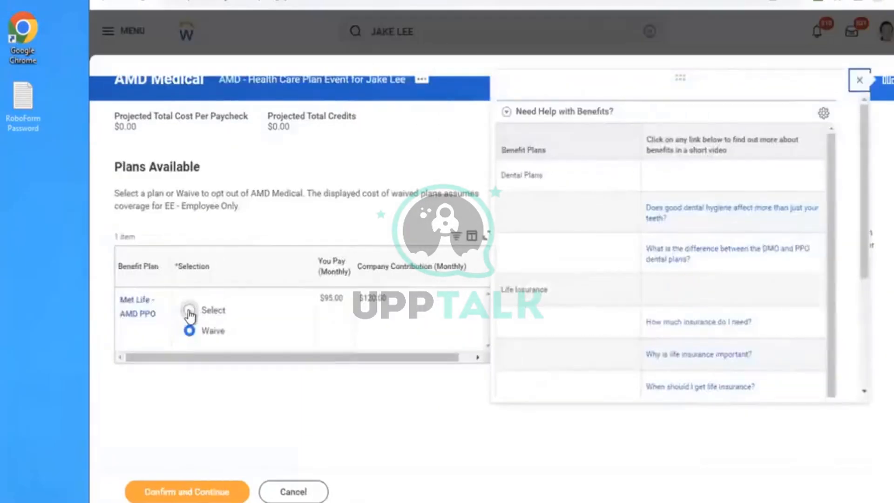
{"action": "left_click", "coordinate": [189, 311]}
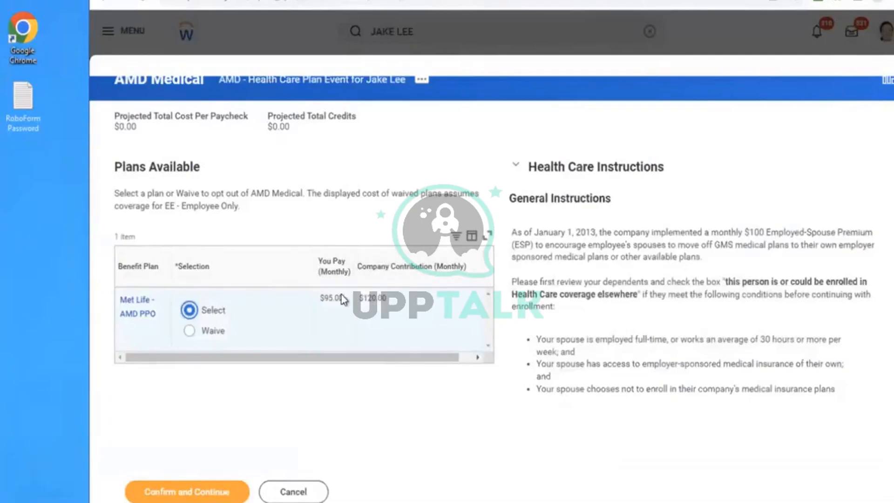
{"action": "left_click_drag", "start_coordinate": [161, 206], "coordinate": [241, 208]}
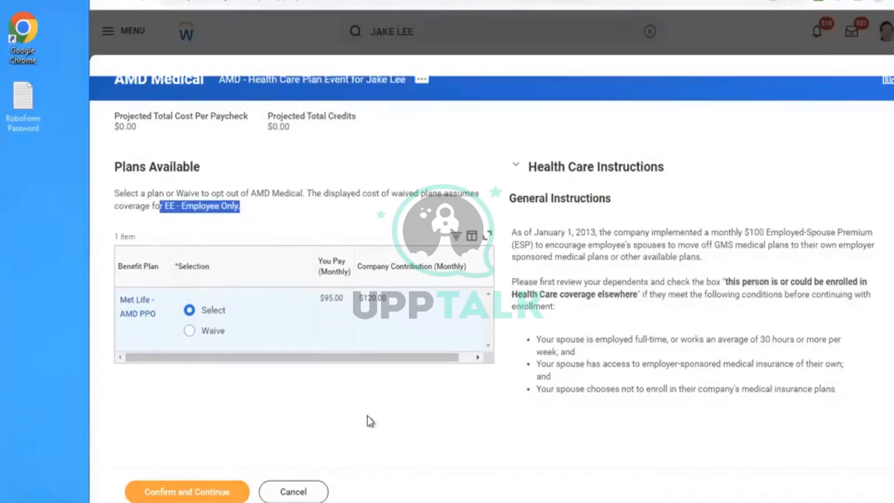
{"action": "left_click", "coordinate": [321, 421]}
{"action": "left_click", "coordinate": [185, 492]}
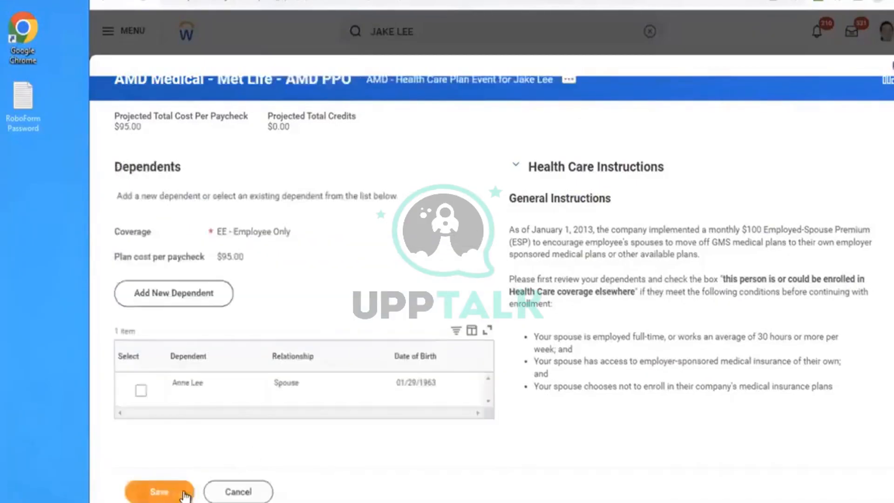
- Try adding the spouse as a covered dependent on Met Life - AMD PPO, comparing the coverage and plan cost with and without the spouse
{"action": "left_click", "coordinate": [370, 267]}
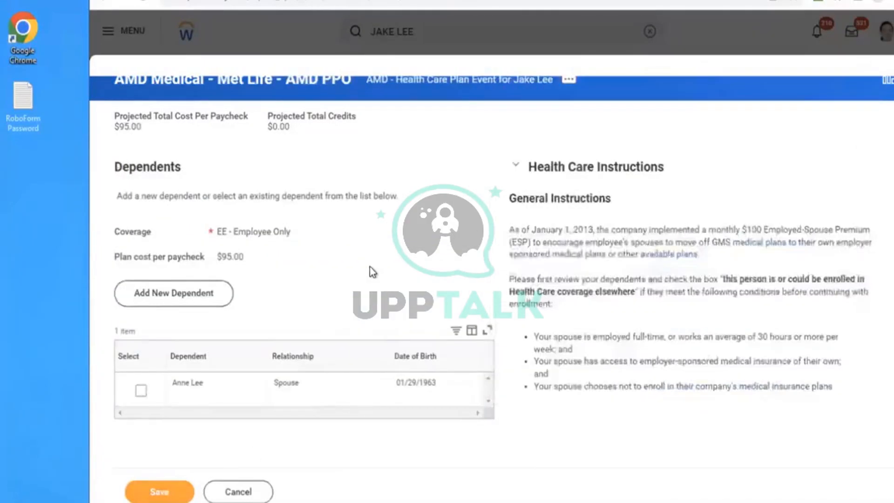
{"action": "left_click", "coordinate": [141, 393]}
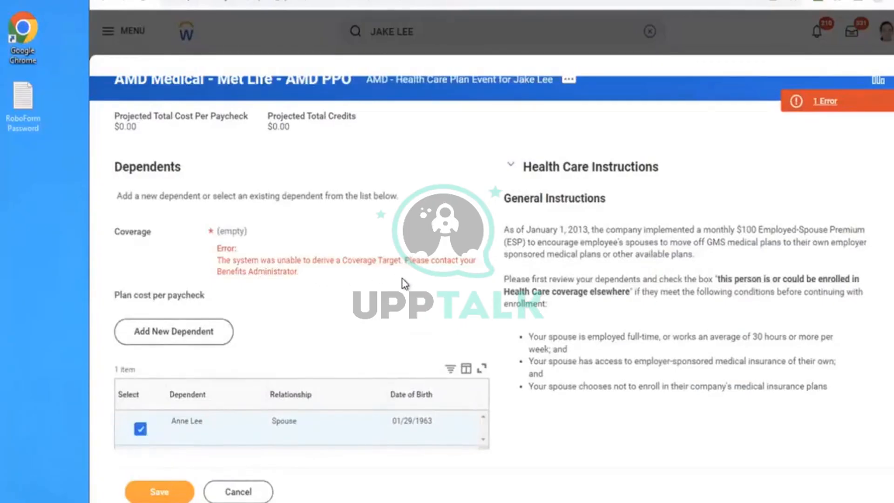
{"action": "left_click", "coordinate": [141, 429]}
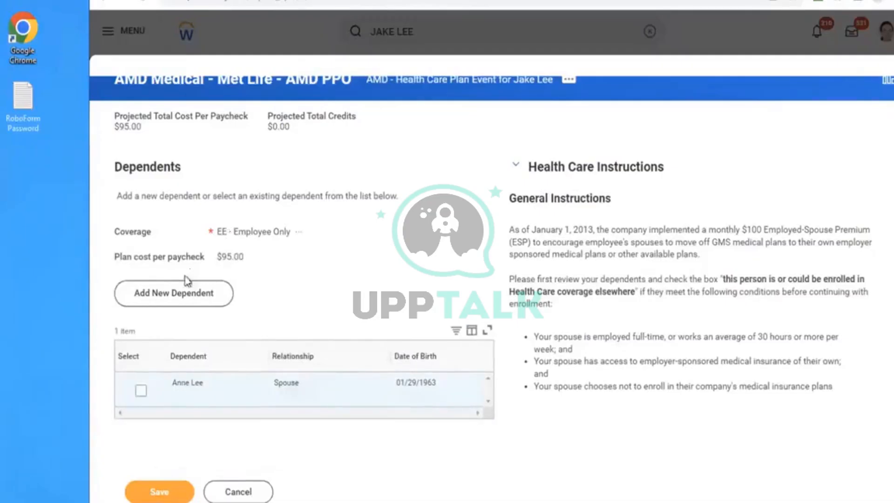
{"action": "left_click", "coordinate": [141, 394]}
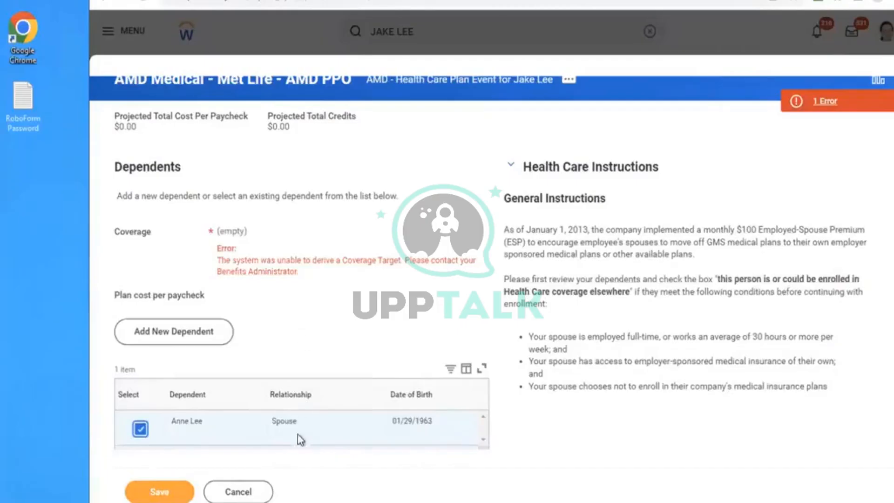
{"action": "left_click", "coordinate": [408, 287]}
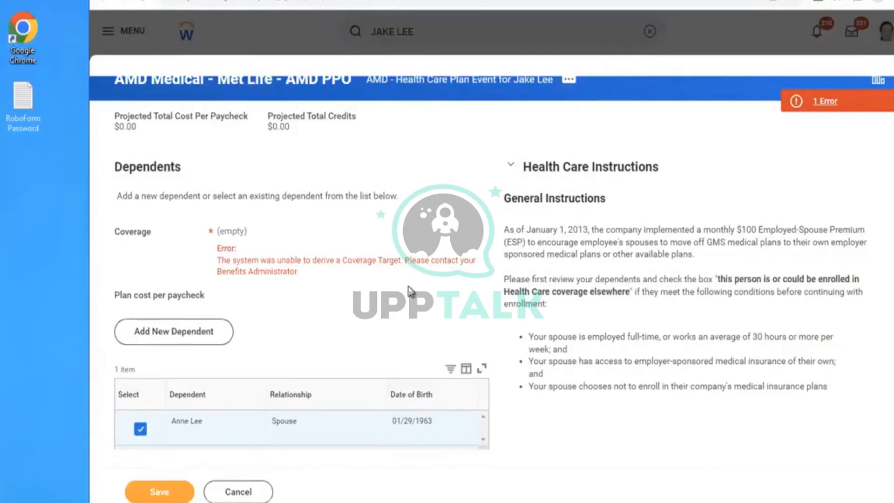
{"action": "left_click", "coordinate": [140, 429]}
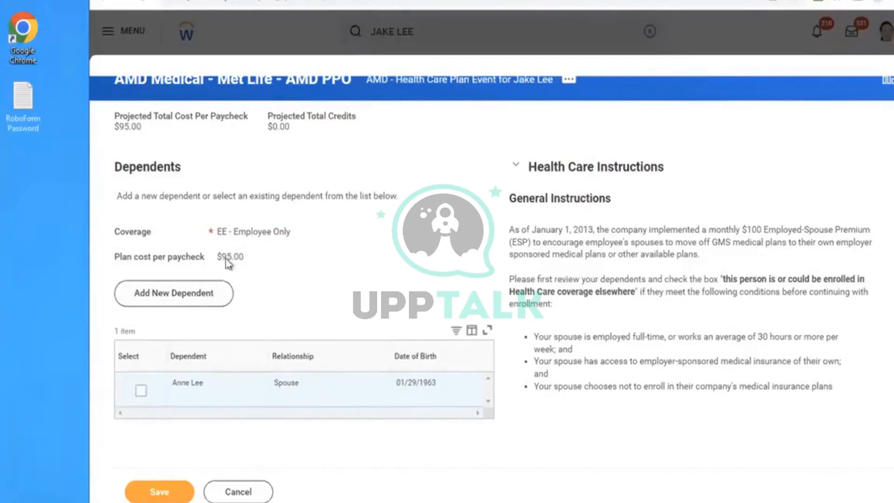
{"action": "left_click_drag", "start_coordinate": [211, 232], "coordinate": [269, 261]}
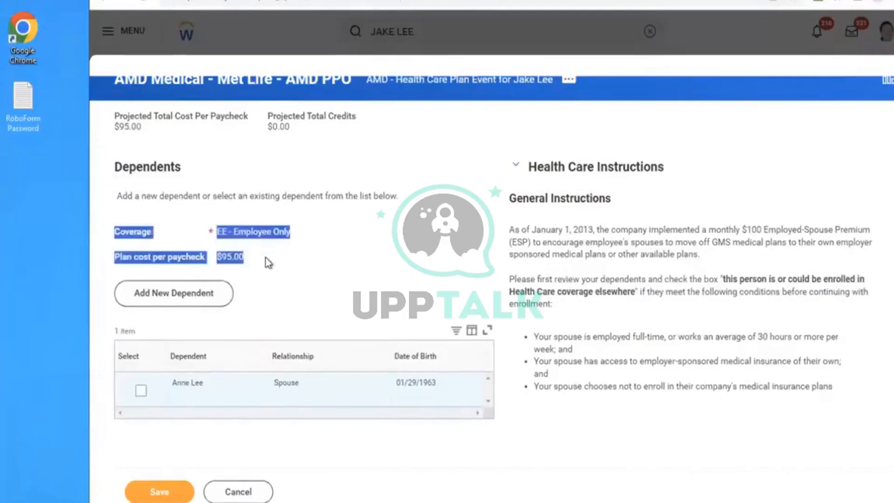
{"action": "left_click", "coordinate": [328, 289]}
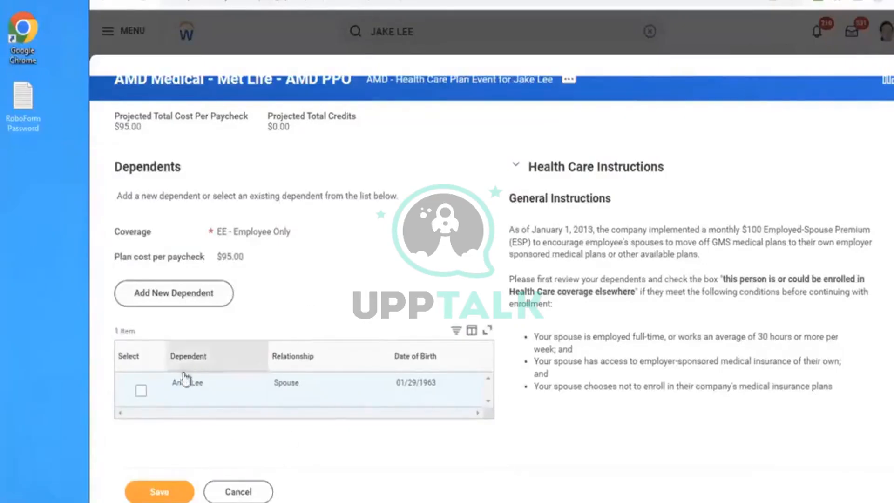
{"action": "left_click", "coordinate": [141, 390]}
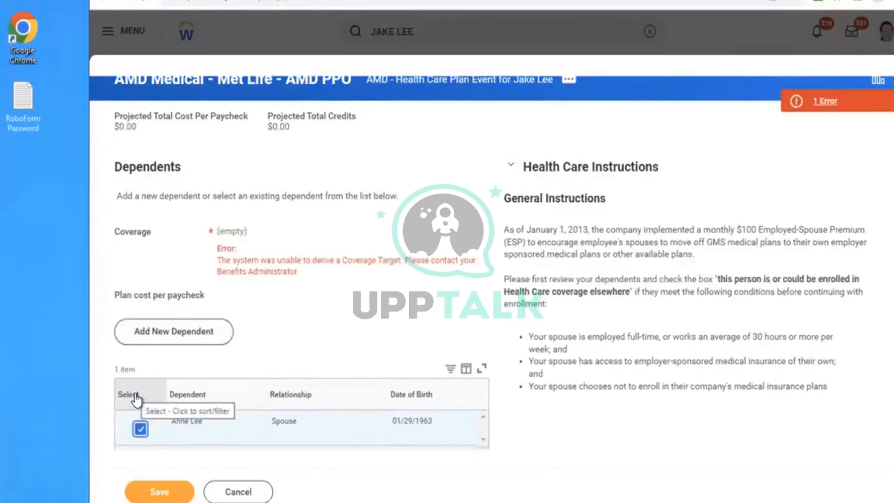
{"action": "left_click", "coordinate": [141, 429]}
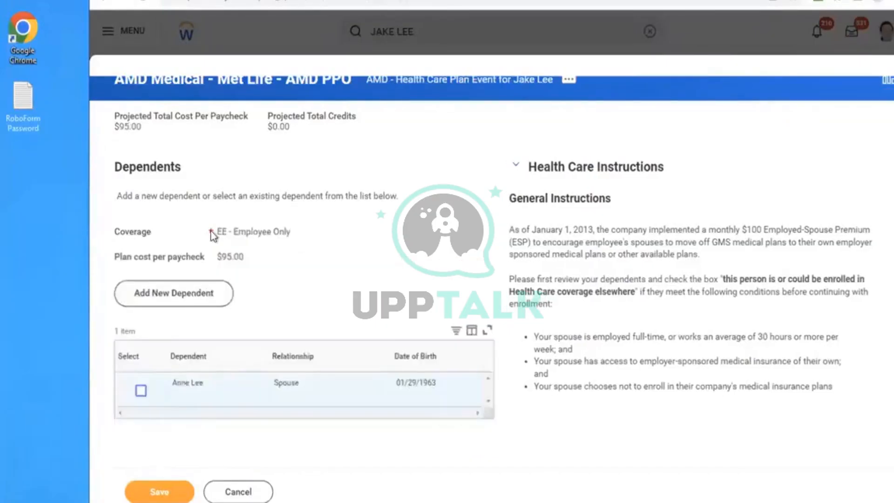
{"action": "left_click_drag", "start_coordinate": [206, 238], "coordinate": [281, 235]}
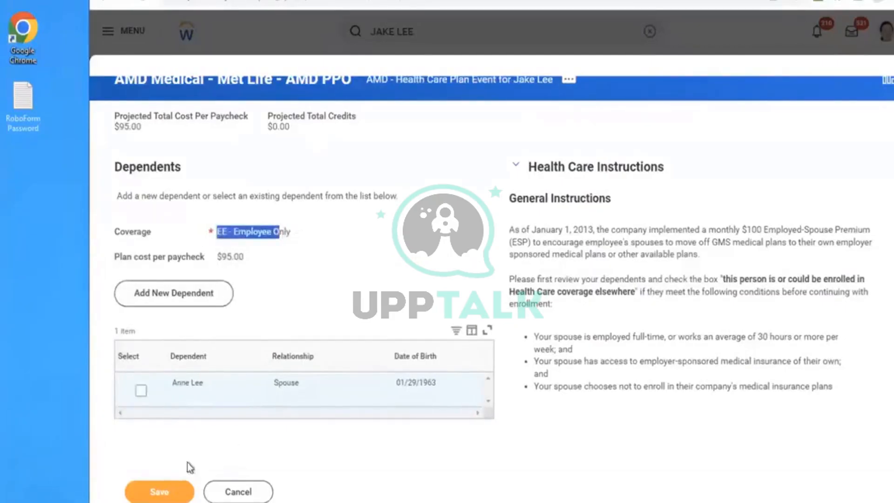
{"action": "left_click", "coordinate": [309, 309]}
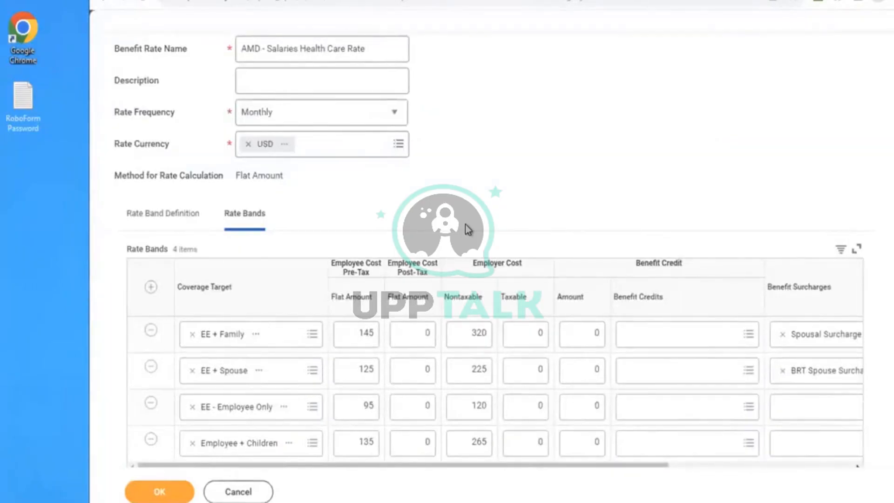
- Save the AMD - Salaries Health Care Rate and open its EE + Spouse coverage target
{"action": "left_click", "coordinate": [162, 491]}
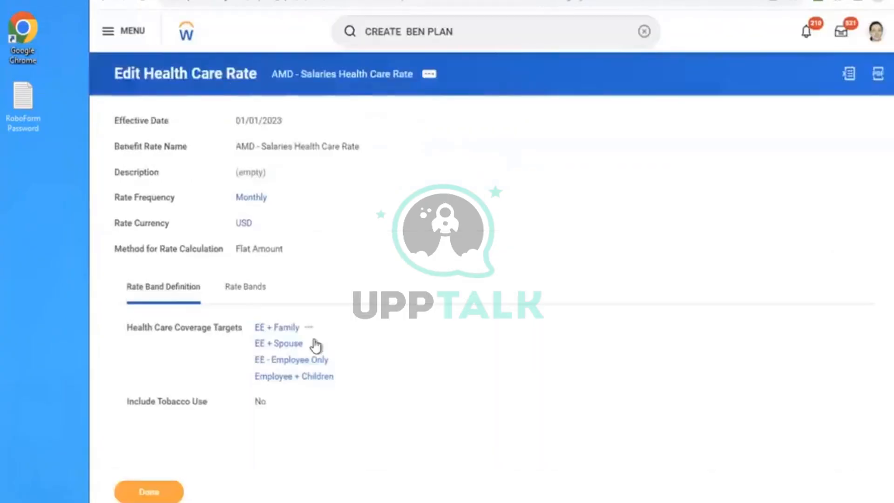
{"action": "left_click", "coordinate": [274, 343]}
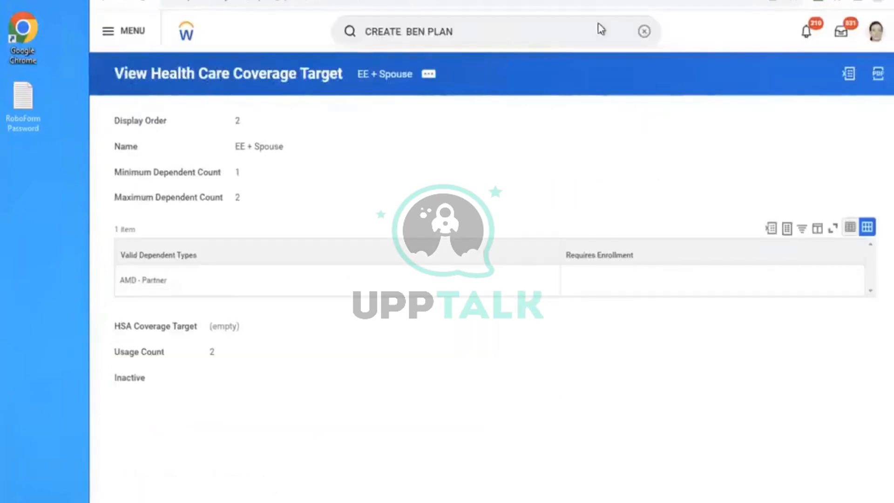
- Run the Benefit Plans report and open the AMD Medical - Met Life - AMD PPO plan to check its dependent eligibility
{"action": "left_click", "coordinate": [643, 33]}
{"action": "left_click", "coordinate": [541, 32]}
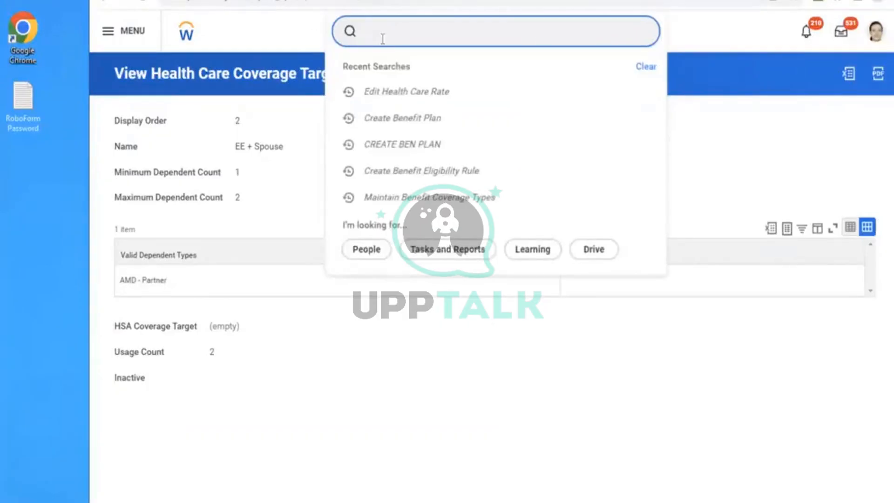
{"action": "type", "text": "BEN PLAN"}
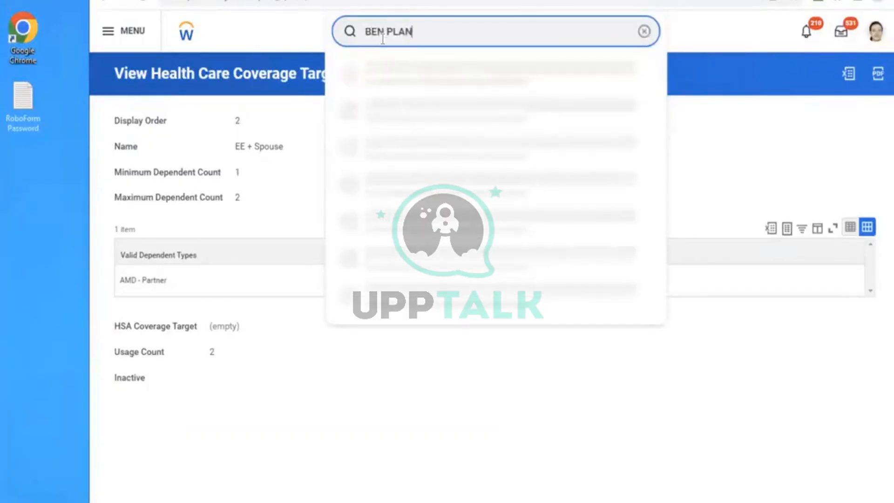
{"action": "left_click", "coordinate": [414, 82]}
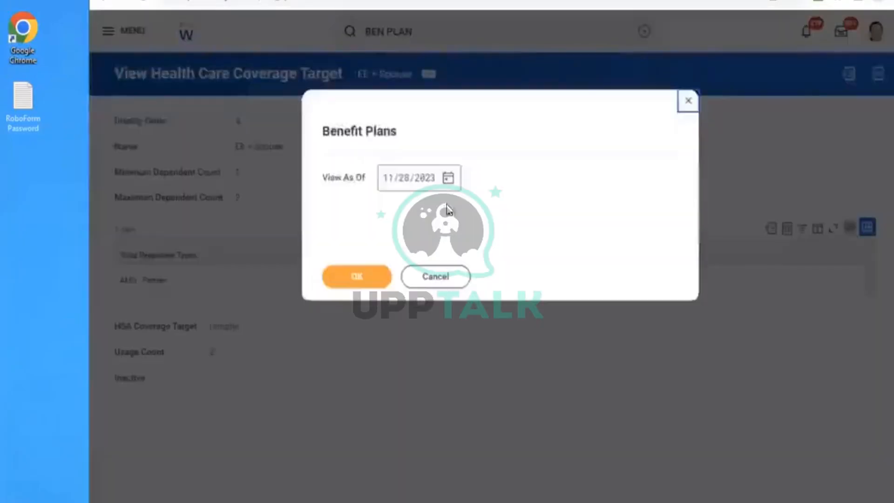
{"action": "left_click", "coordinate": [338, 283]}
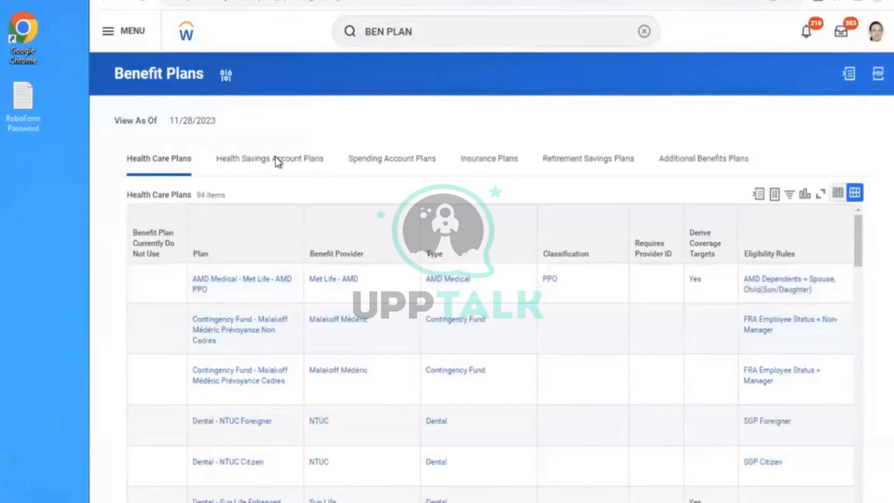
{"action": "left_click", "coordinate": [232, 282]}
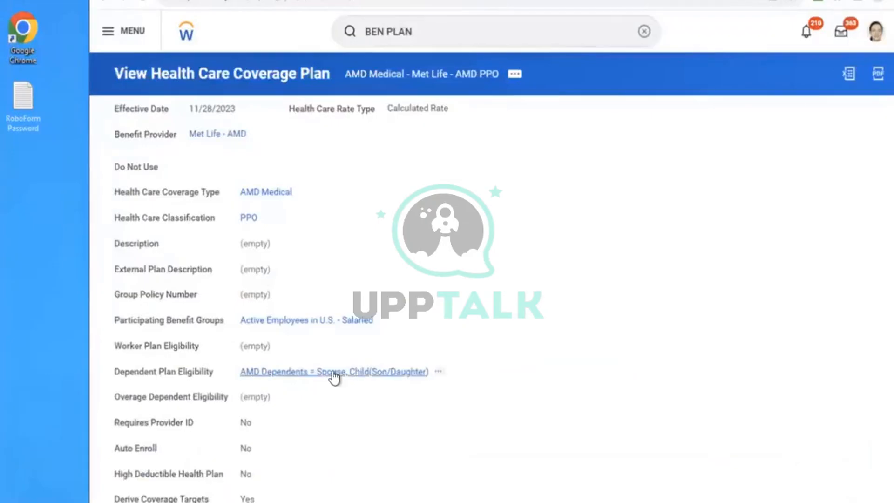
- Open the plan's dependent eligibility rule AMD Dependents = Spouse, Child(Son/Daughter) and view the integration IDs of its Spouse comparison value
{"action": "right_click", "coordinate": [334, 377]}
{"action": "left_click", "coordinate": [357, 379]}
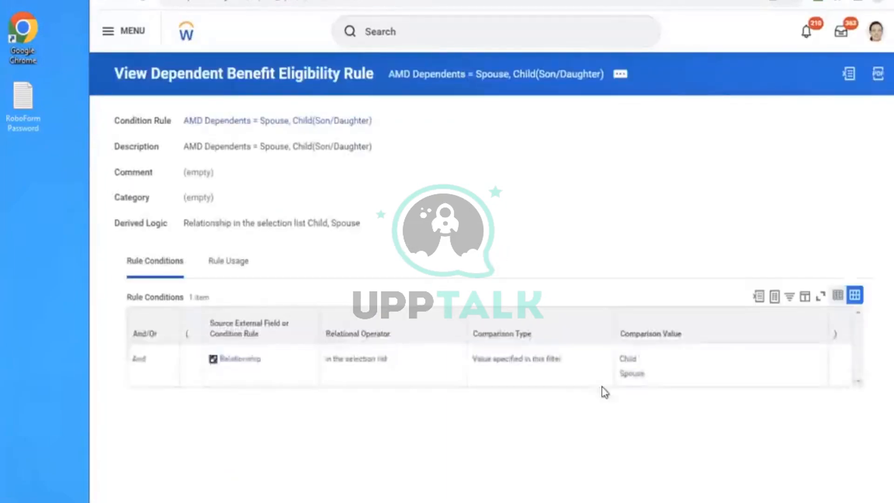
{"action": "left_click", "coordinate": [653, 378]}
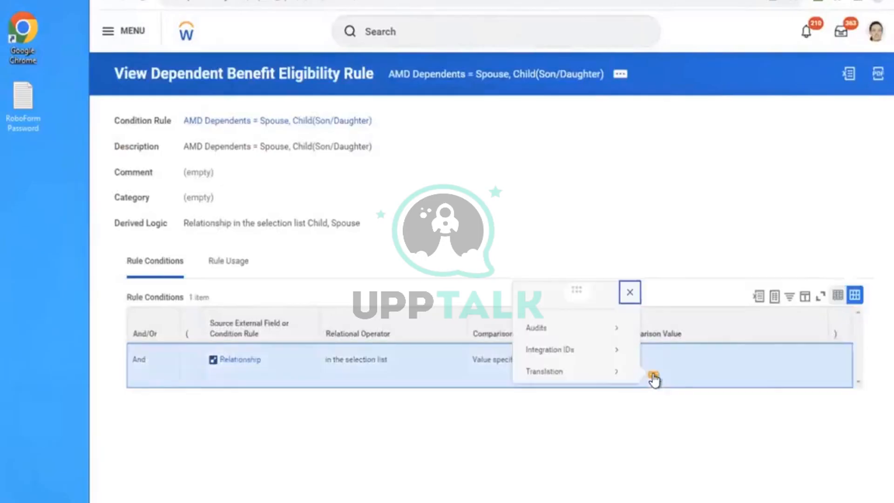
{"action": "mouse_move", "coordinate": [565, 356]}
{"action": "left_click", "coordinate": [644, 353]}
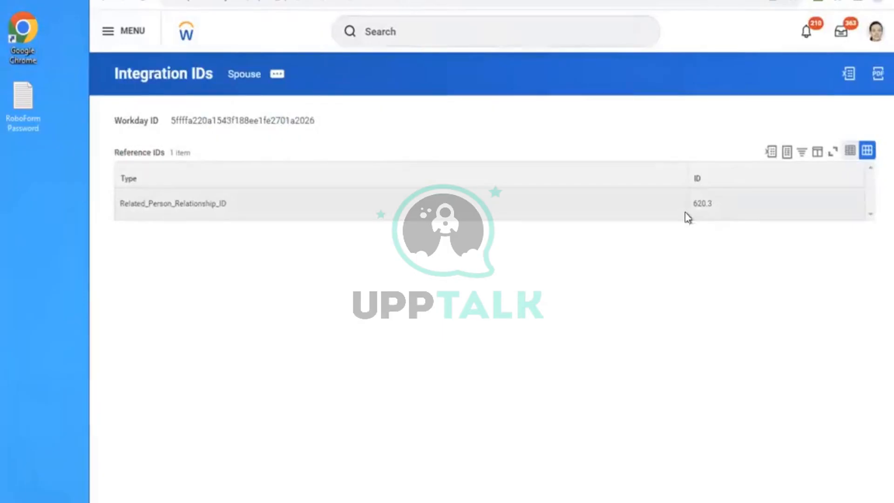
{"action": "left_click", "coordinate": [104, 4]}
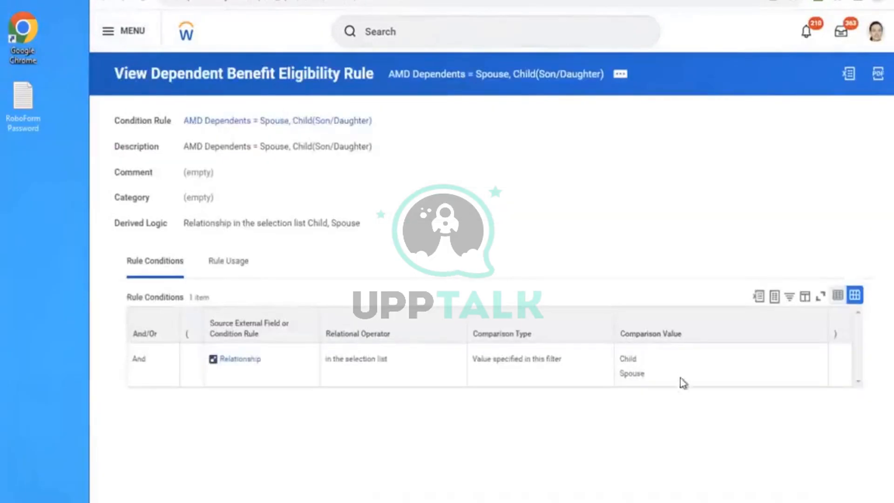
{"action": "left_click", "coordinate": [654, 374]}
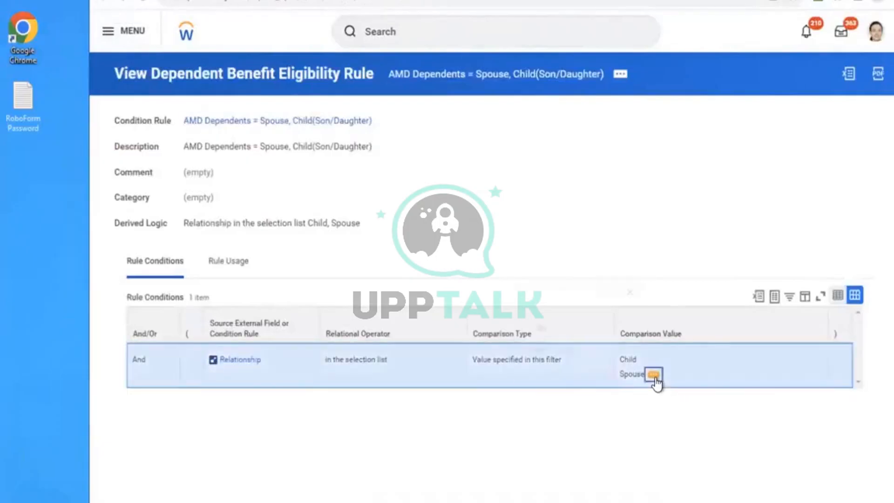
{"action": "mouse_move", "coordinate": [555, 353]}
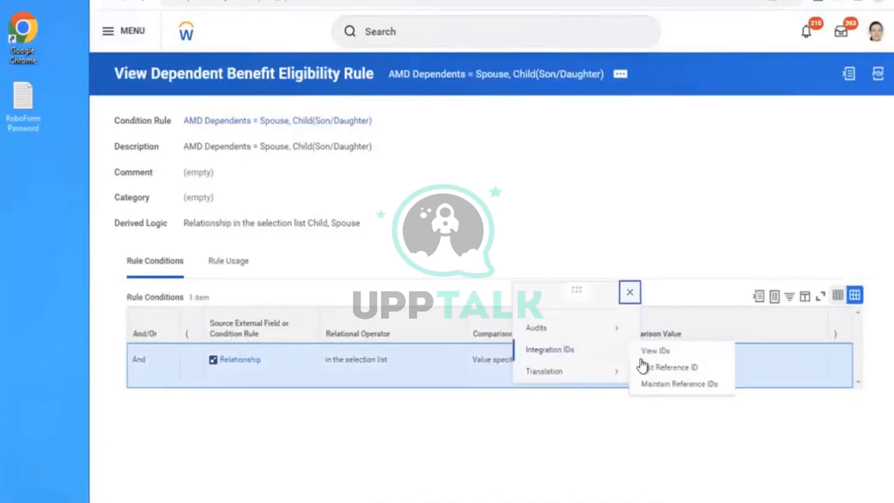
{"action": "left_click", "coordinate": [666, 353]}
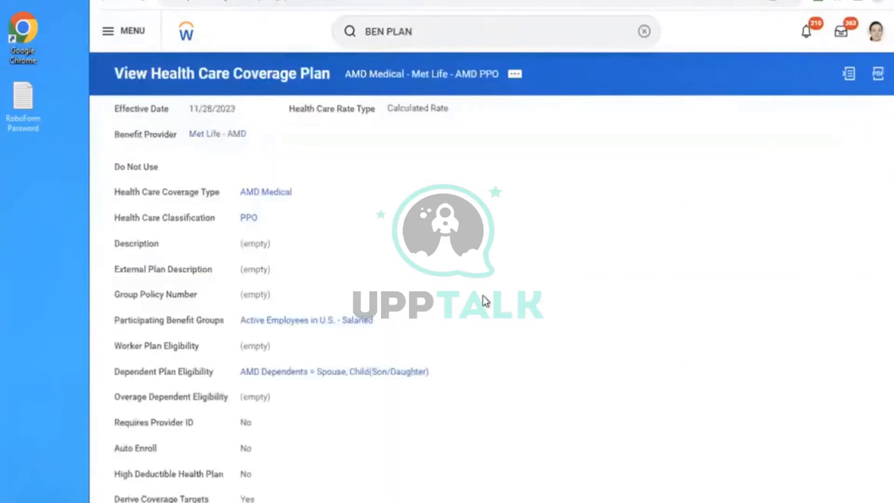
- From the plan's benefit rates and eligibility, open AMD - Salaries Health Care Rate and view its EE + Spouse coverage target
{"action": "scroll", "coordinate": [483, 300], "scroll_direction": "down", "scroll_amount": 1}
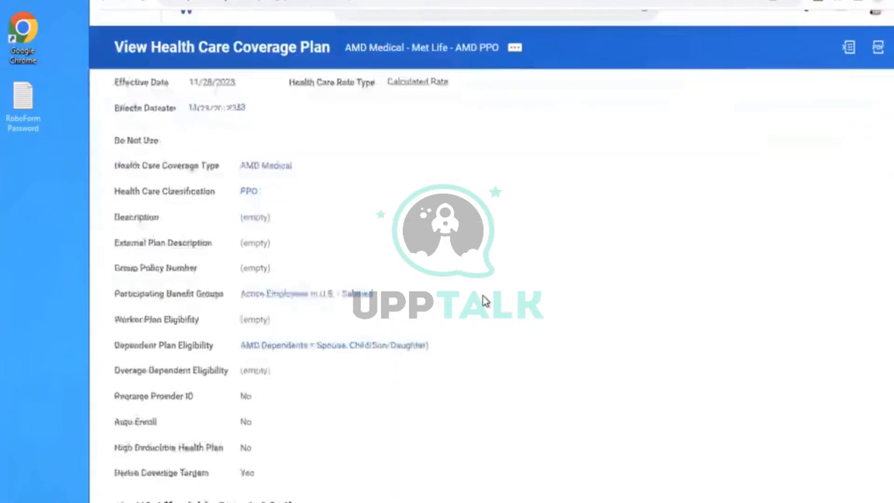
{"action": "scroll", "coordinate": [483, 300], "scroll_direction": "down", "scroll_amount": 5}
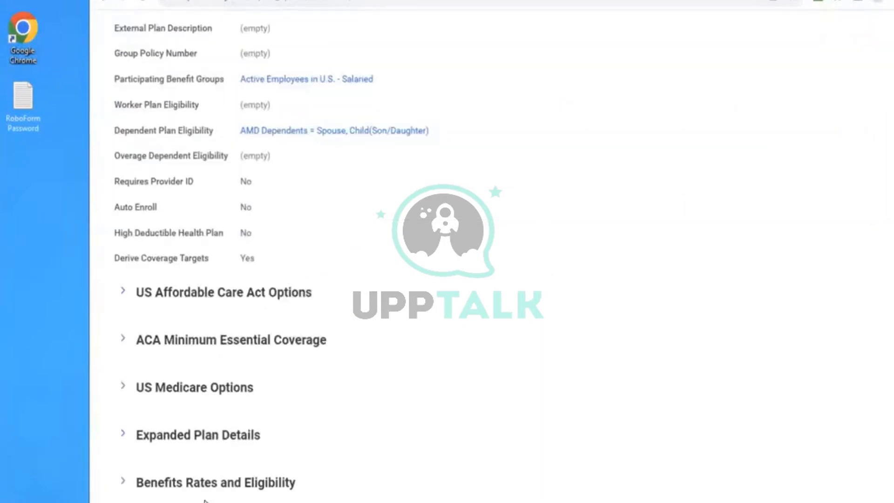
{"action": "left_click", "coordinate": [194, 488]}
{"action": "scroll", "coordinate": [503, 343], "scroll_direction": "down", "scroll_amount": 2}
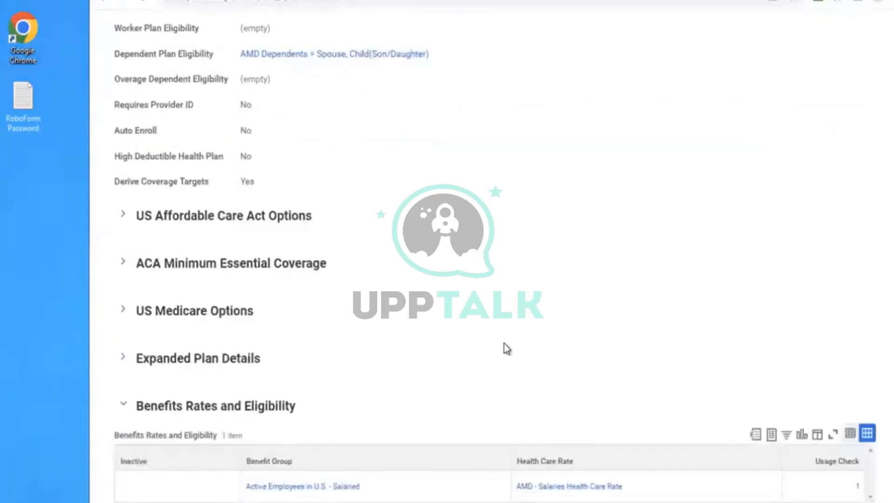
{"action": "left_click", "coordinate": [559, 487]}
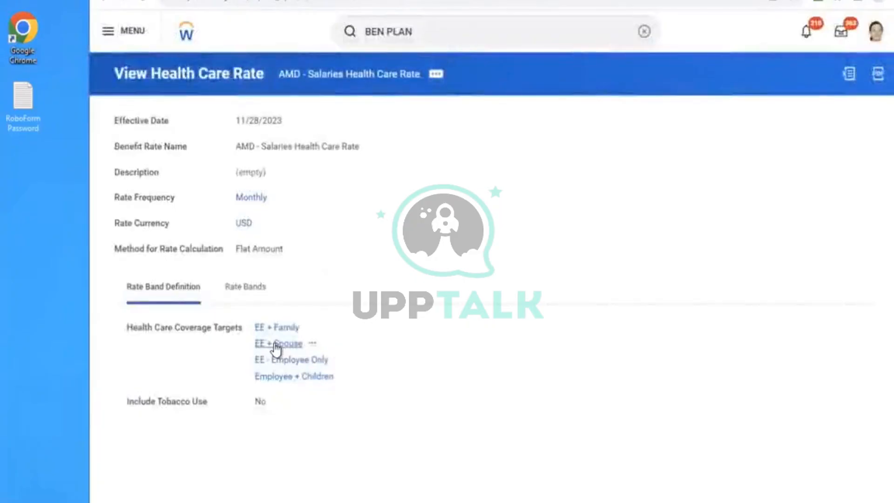
{"action": "left_click", "coordinate": [277, 345]}
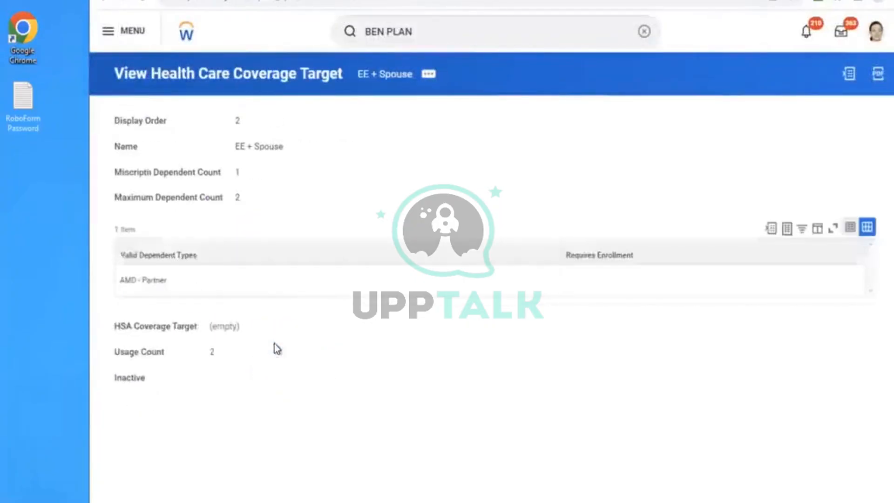
{"action": "left_click", "coordinate": [428, 74]}
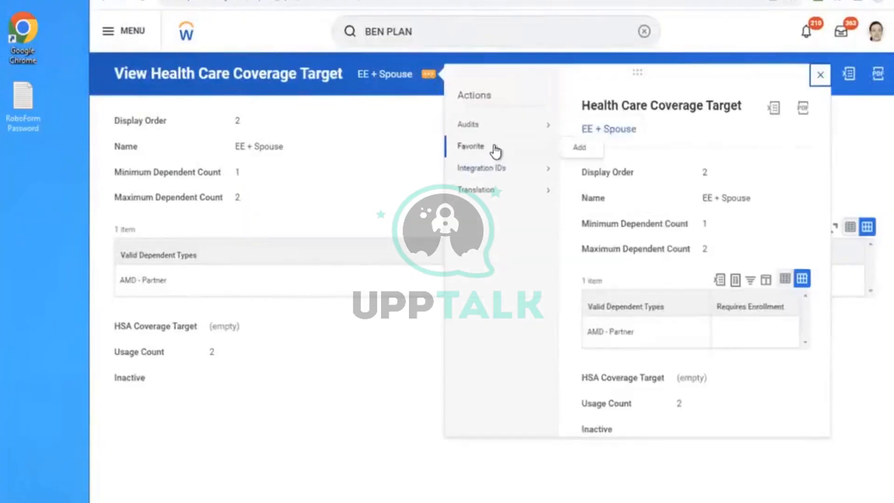
{"action": "mouse_move", "coordinate": [475, 190]}
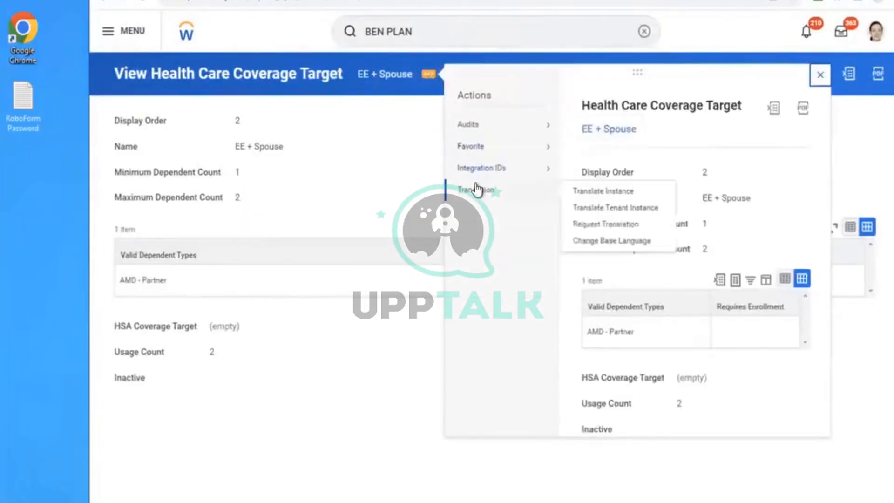
{"action": "left_click", "coordinate": [382, 173]}
{"action": "double_click", "coordinate": [382, 173]}
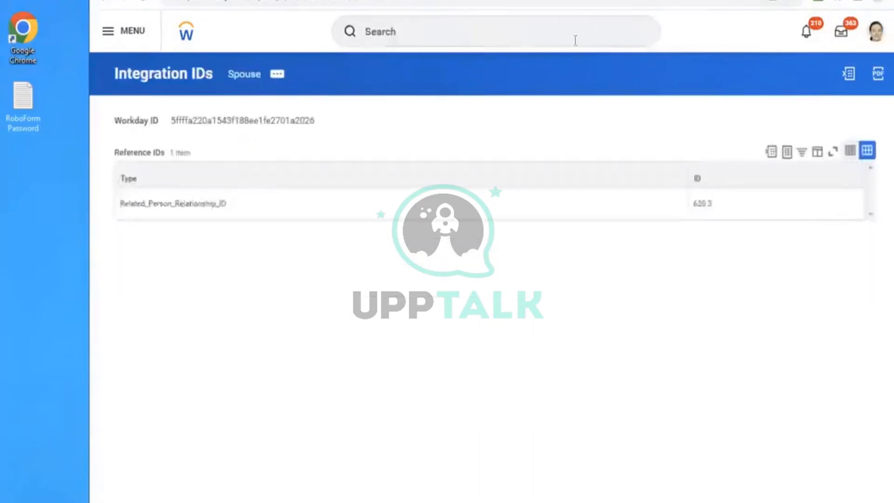
- Search for the Maintain Health Care Coverage Targets task and open it
{"action": "left_click", "coordinate": [575, 36]}
{"action": "type", "text": "MAINTAI"}
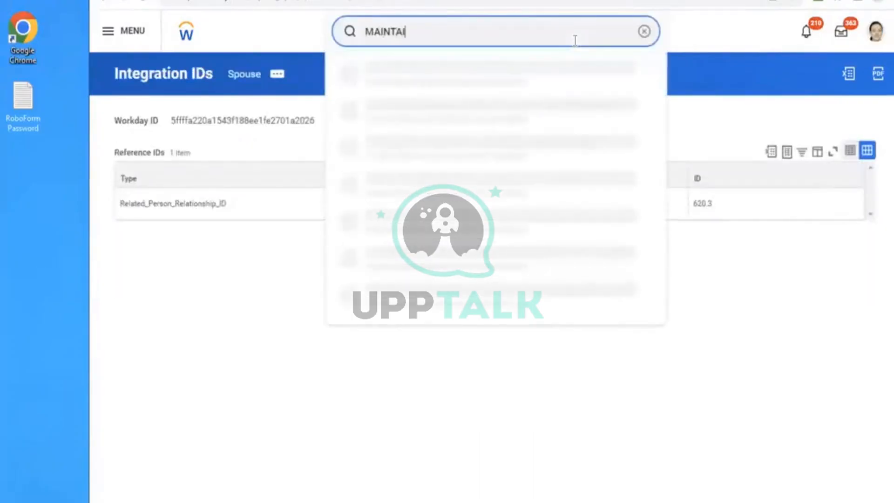
{"action": "type", "text": "N HEALTH CAR"}
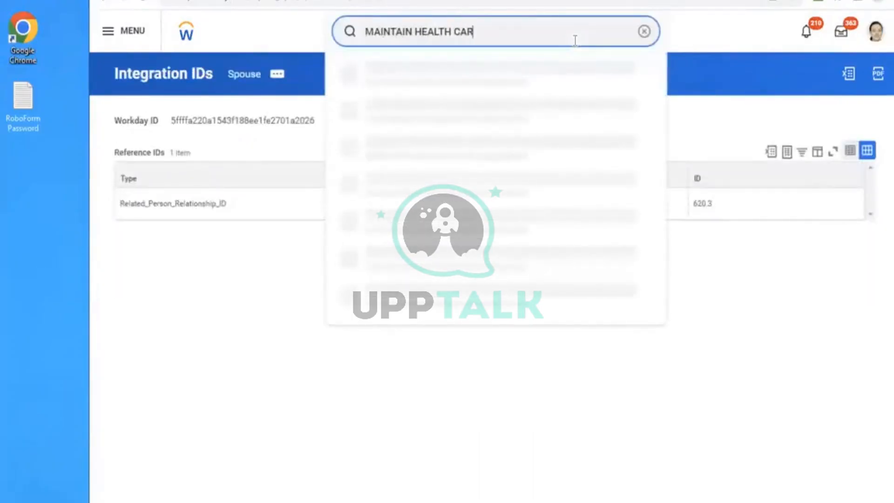
{"action": "type", "text": "E COV"}
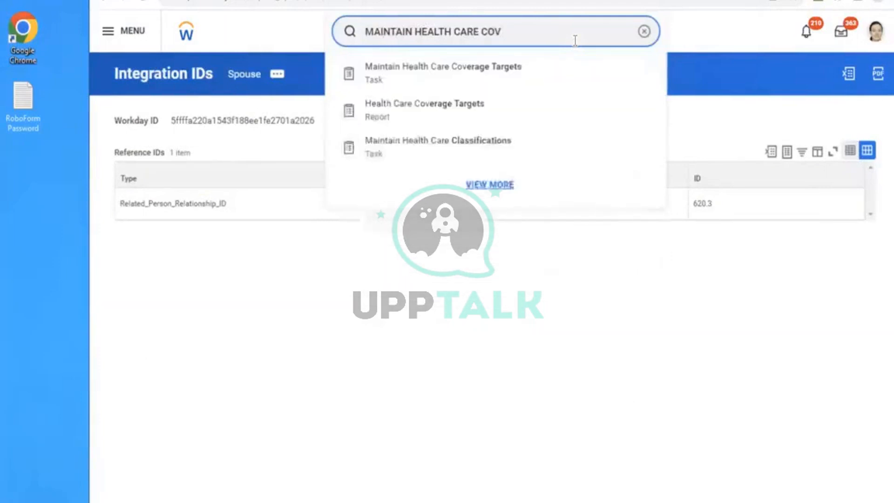
{"action": "left_click", "coordinate": [523, 77]}
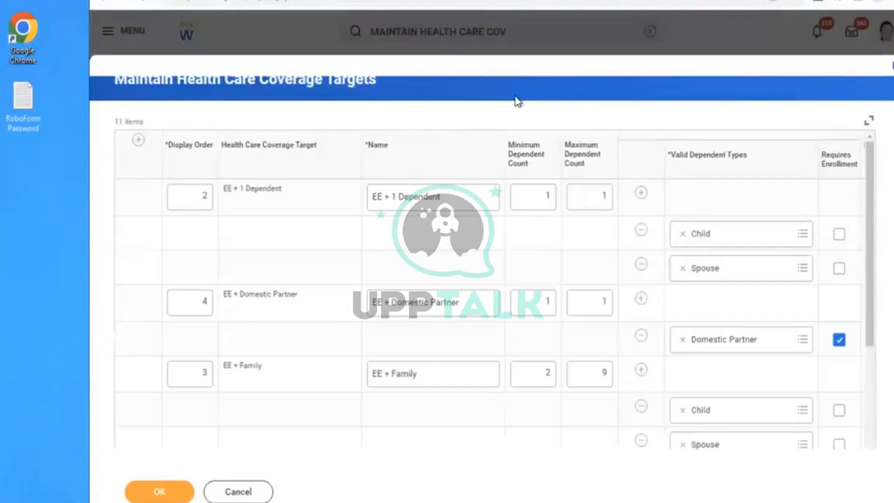
- Replace the AMD - Partner dependent type on the EE + Spouse target with Spouse, require enrollment for it and save the coverage targets
{"action": "scroll", "coordinate": [517, 101], "scroll_direction": "down", "scroll_amount": 3}
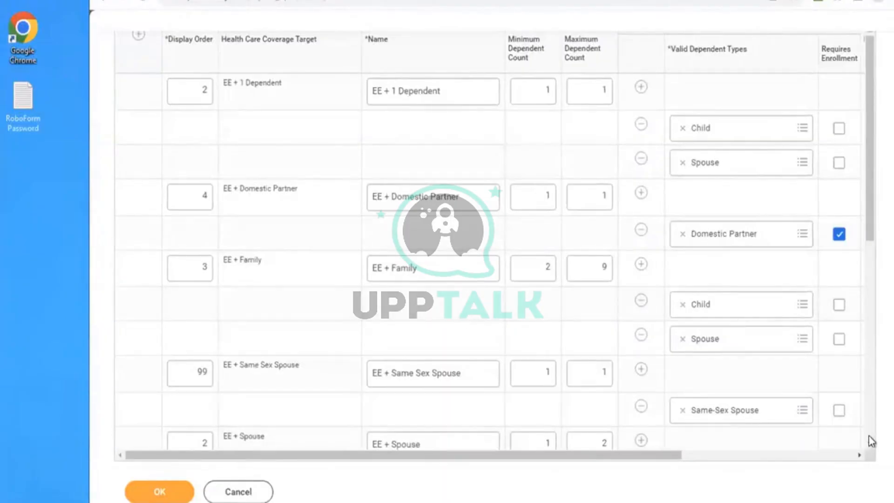
{"action": "scroll", "coordinate": [869, 439], "scroll_direction": "down", "scroll_amount": 3}
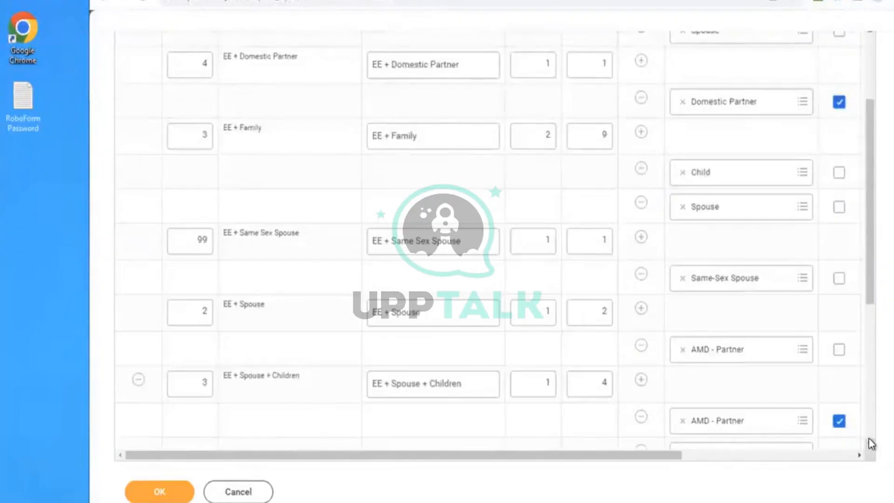
{"action": "left_click", "coordinate": [684, 350]}
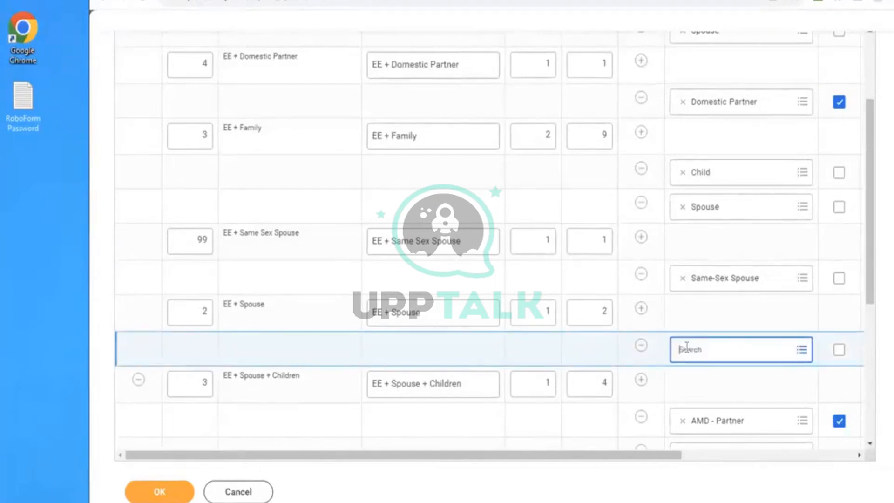
{"action": "left_click", "coordinate": [686, 349]}
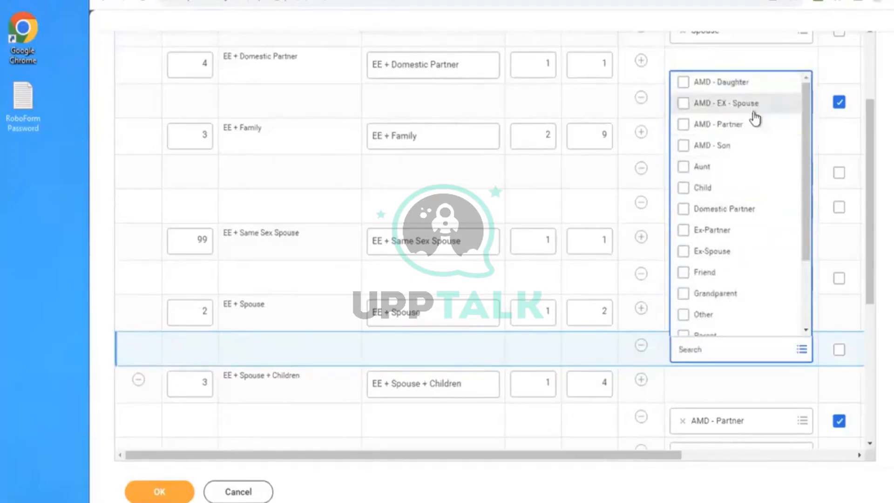
{"action": "left_click_drag", "start_coordinate": [804, 172], "coordinate": [804, 225]}
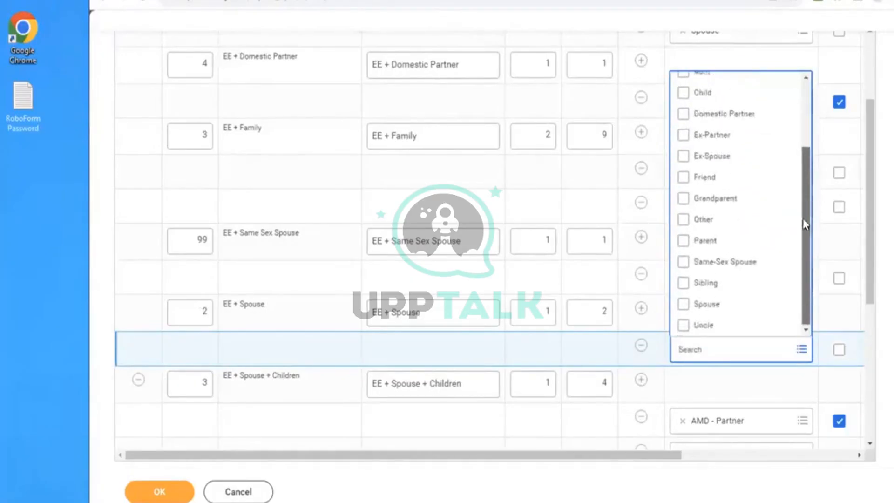
{"action": "left_click", "coordinate": [718, 309]}
{"action": "left_click", "coordinate": [462, 362]}
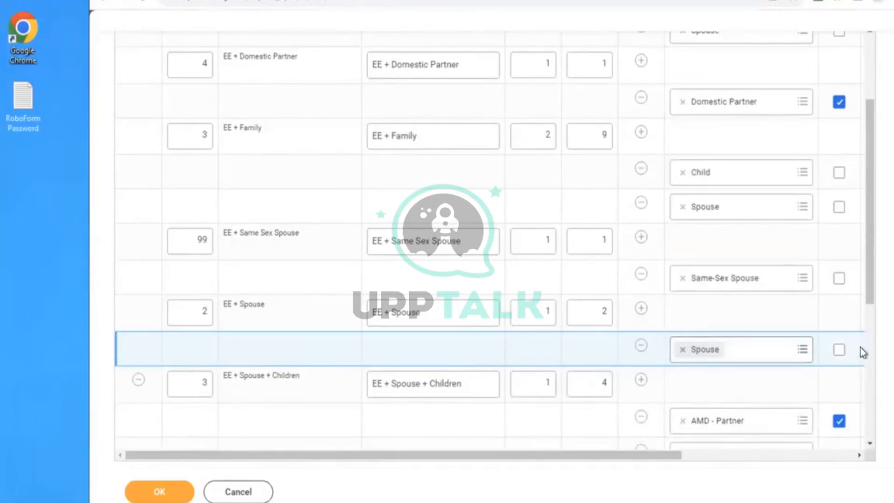
{"action": "left_click", "coordinate": [842, 351]}
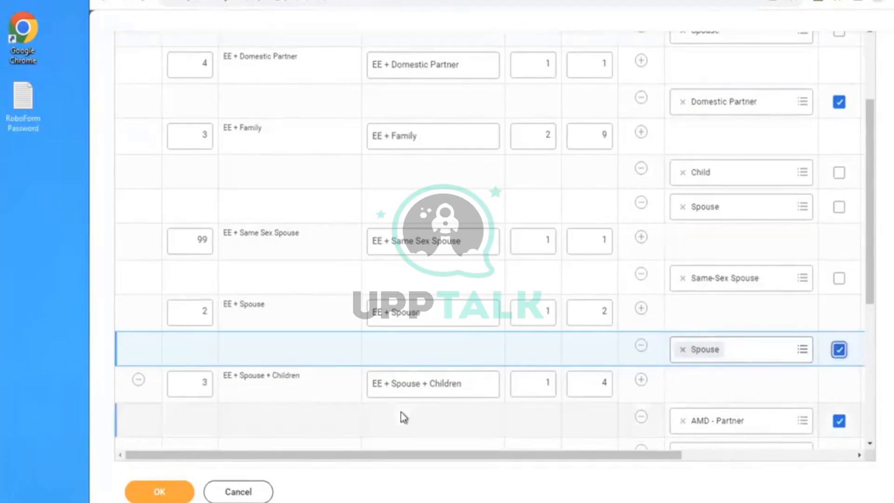
{"action": "left_click", "coordinate": [160, 490]}
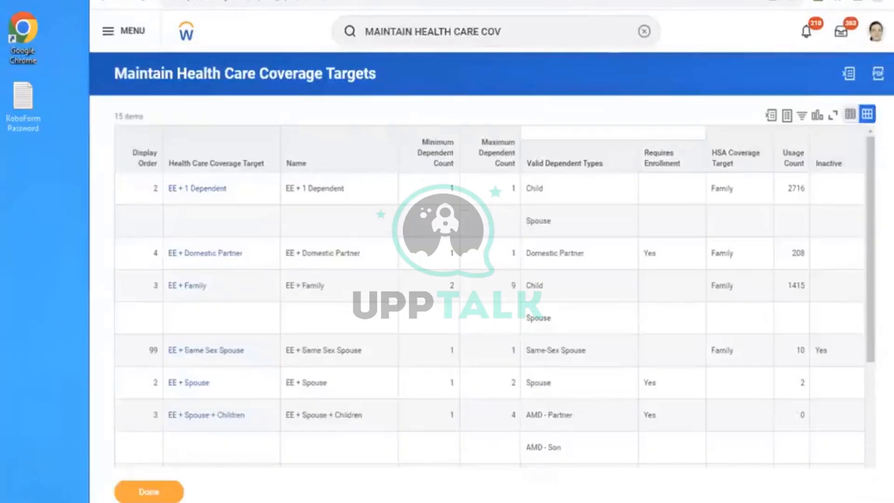
- View the integration IDs of the Spouse dependent type in the EE + Spouse coverage target
{"action": "left_click", "coordinate": [236, 152]}
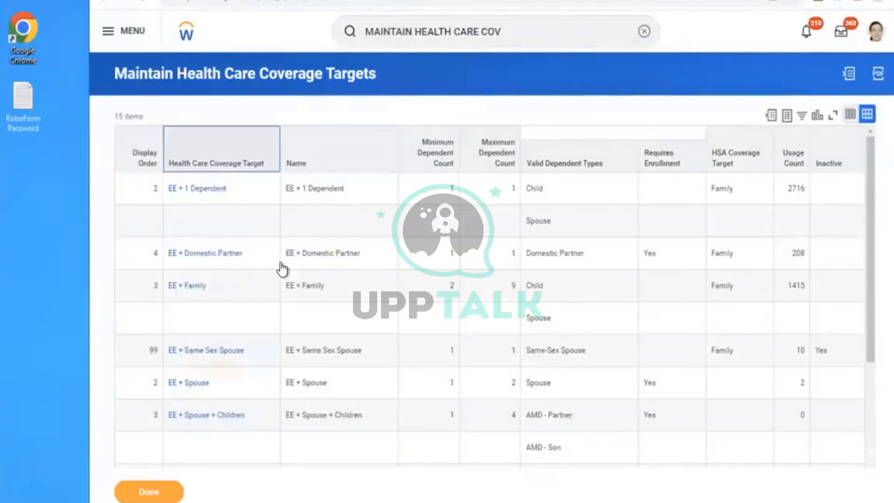
{"action": "left_click", "coordinate": [422, 311]}
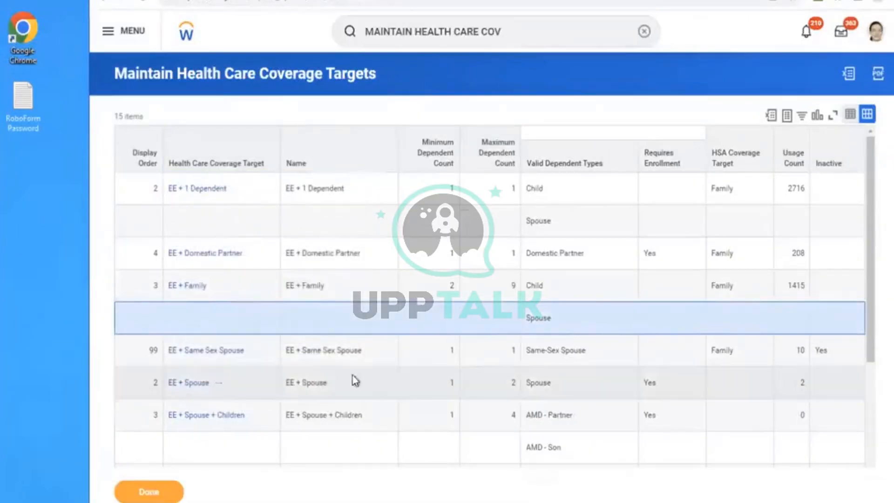
{"action": "left_click", "coordinate": [559, 387]}
{"action": "left_click", "coordinate": [559, 384]}
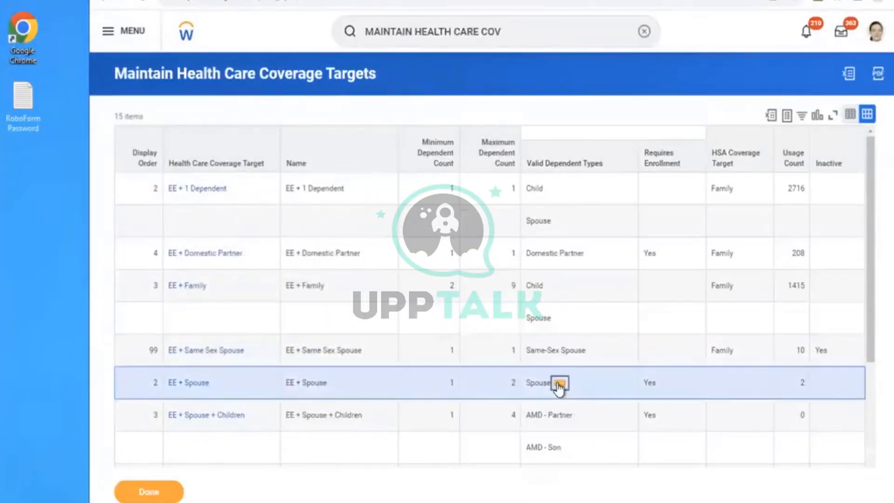
{"action": "mouse_move", "coordinate": [475, 360]}
{"action": "left_click", "coordinate": [562, 361]}
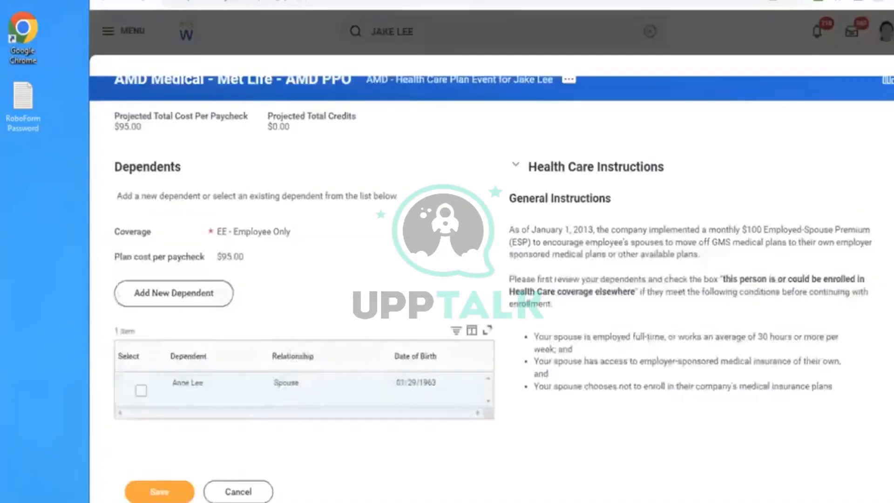
- Cancel the Met Life - AMD PPO dependent selection, discarding its changes, and return to the AMD - Health Care Plan Event elections
{"action": "left_click", "coordinate": [241, 494]}
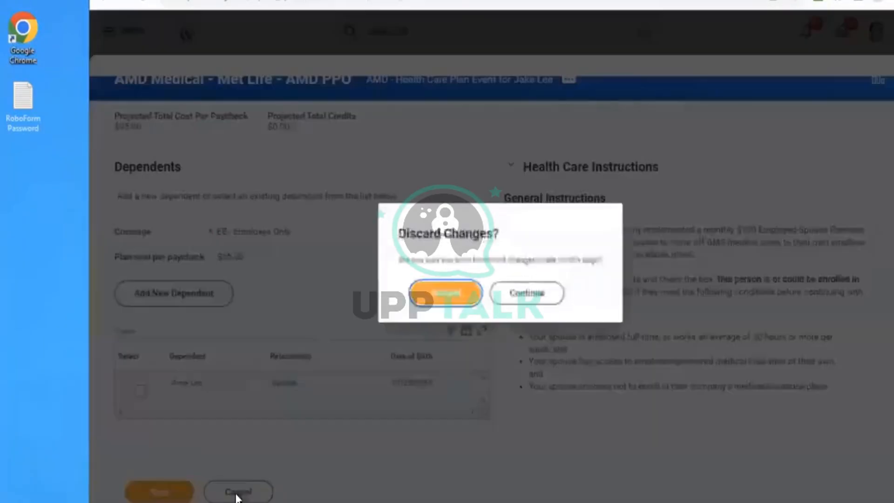
{"action": "left_click", "coordinate": [443, 294]}
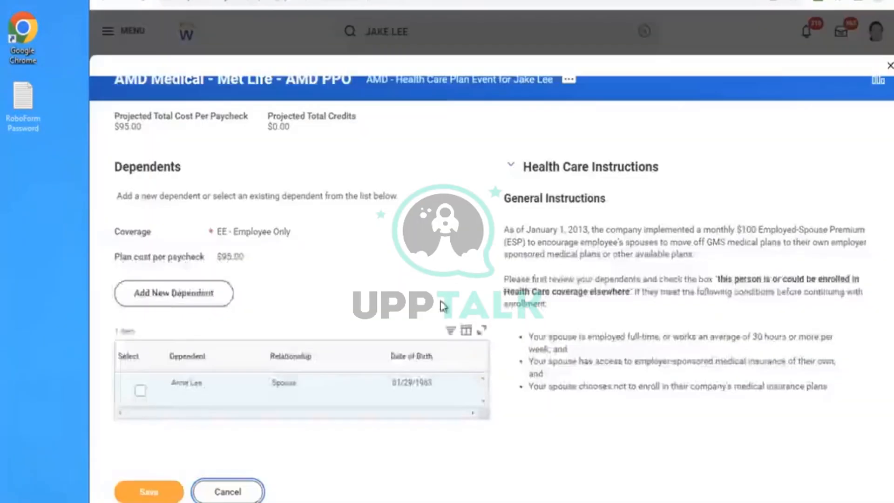
{"action": "left_click", "coordinate": [289, 494]}
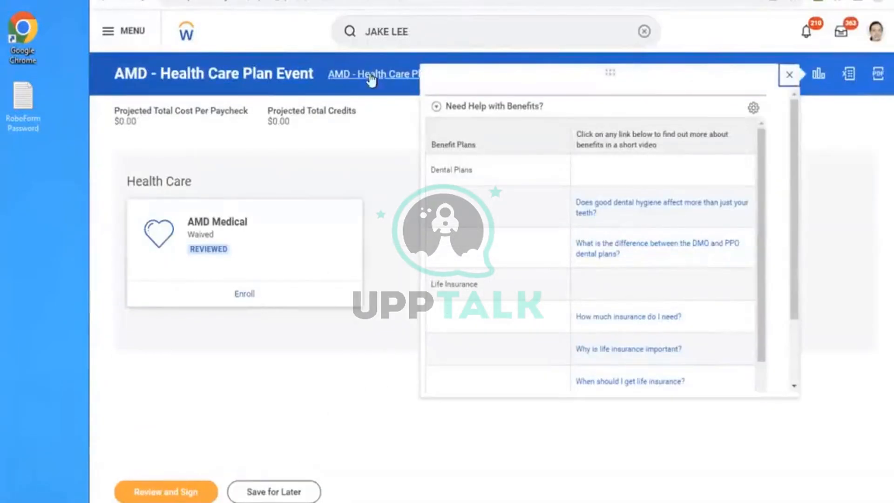
{"action": "left_click", "coordinate": [440, 32]}
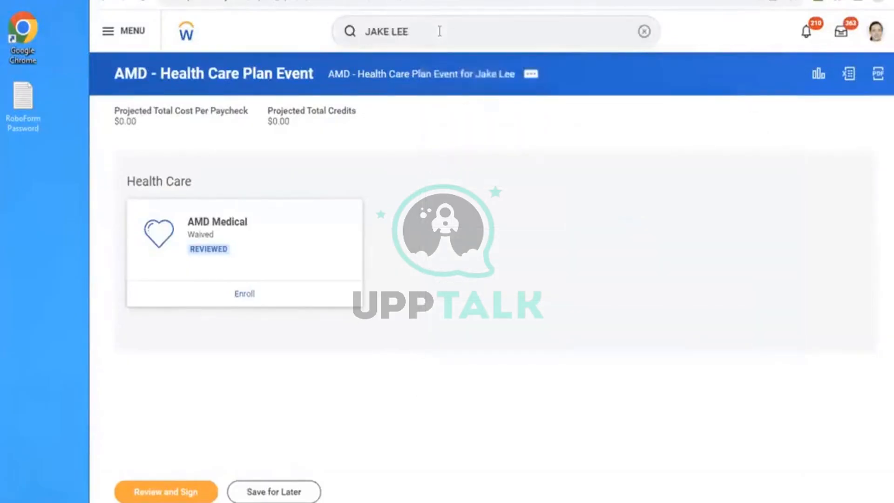
- Search for the employee, open their worker profile and display the Worker History in their job information
{"action": "key", "text": "Return"}
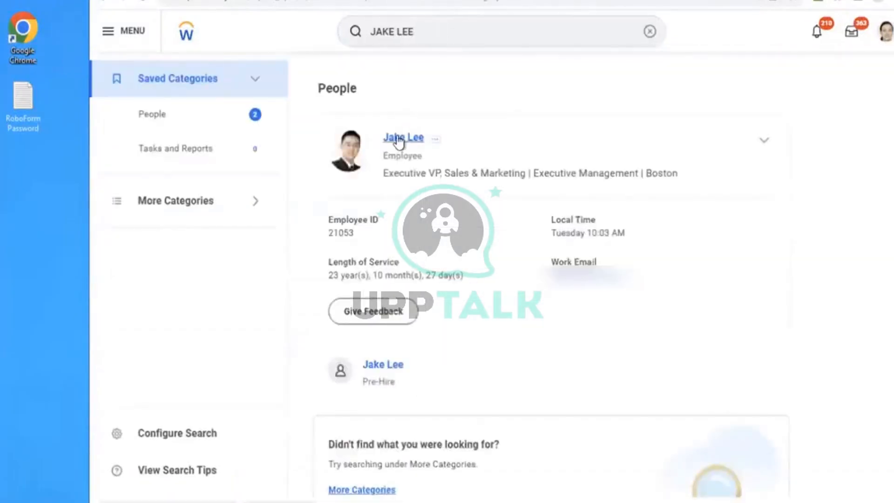
{"action": "left_click", "coordinate": [400, 140]}
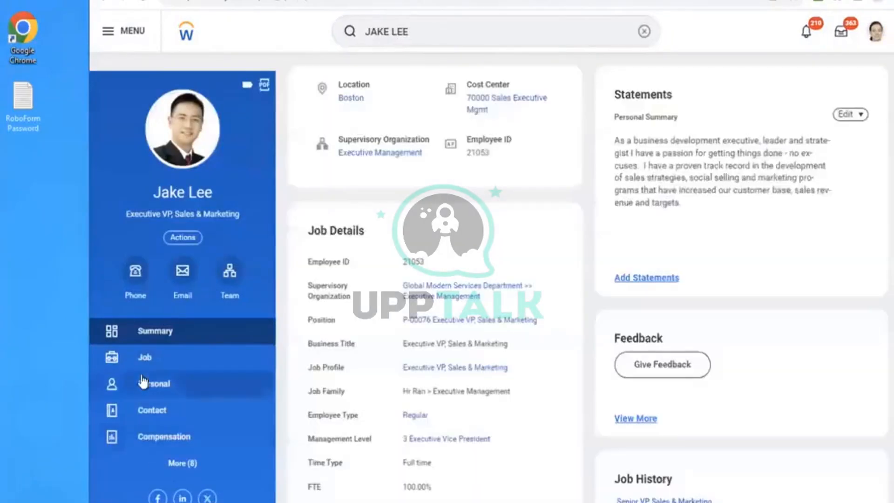
{"action": "left_click", "coordinate": [140, 367]}
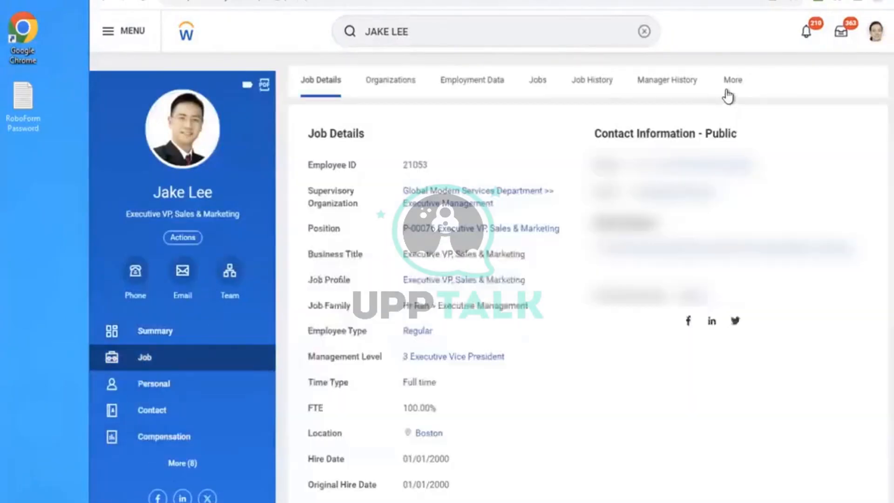
{"action": "left_click", "coordinate": [729, 91]}
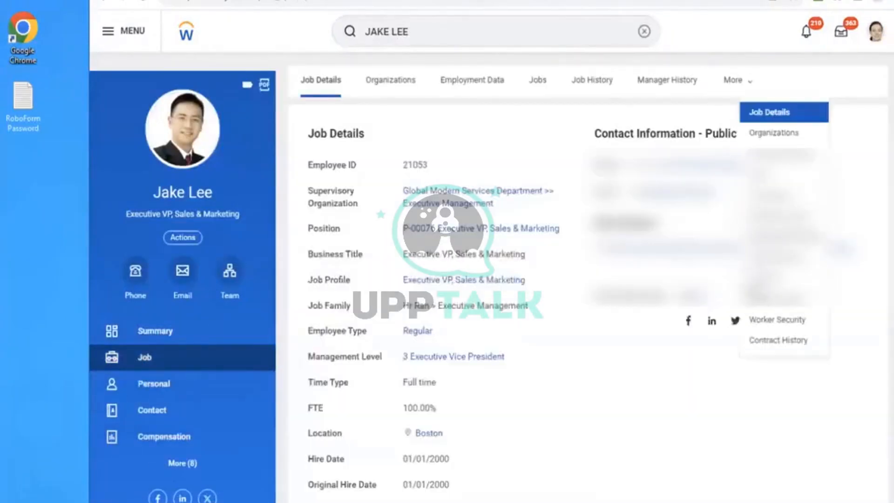
{"action": "left_click", "coordinate": [787, 259]}
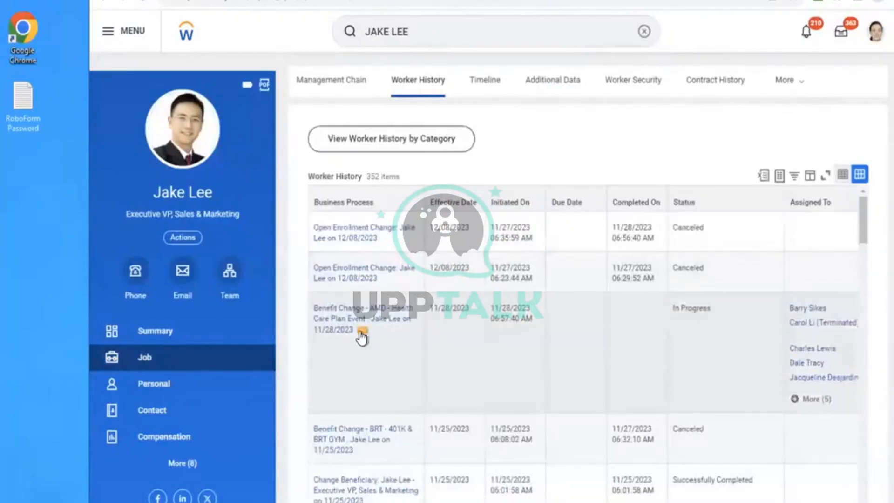
- Cancel the in-progress AMD - Health Care Plan Event benefit change with the comment TEST, and approve the benefit event that is up for review
{"action": "left_click", "coordinate": [363, 337]}
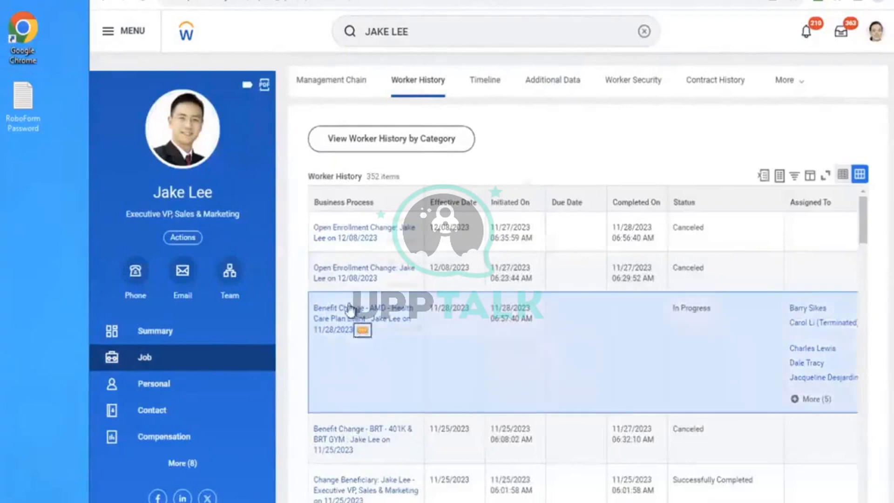
{"action": "left_click", "coordinate": [362, 332]}
{"action": "mouse_move", "coordinate": [433, 242]}
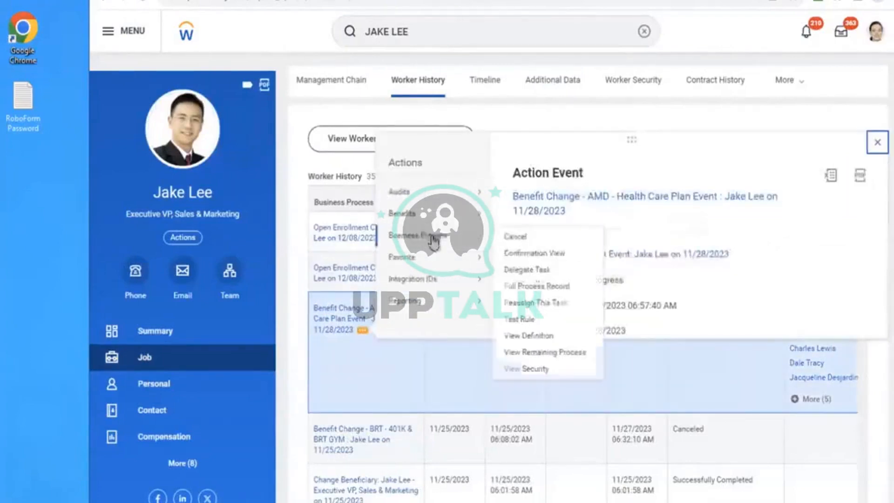
{"action": "left_click", "coordinate": [516, 236]}
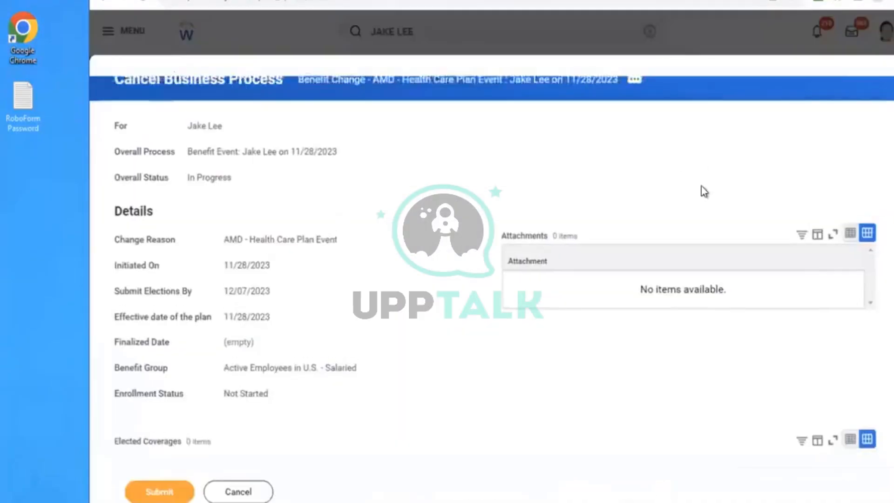
{"action": "scroll", "coordinate": [703, 191], "scroll_direction": "down", "scroll_amount": 7}
{"action": "left_click", "coordinate": [427, 298]}
{"action": "type", "text": "TEST"}
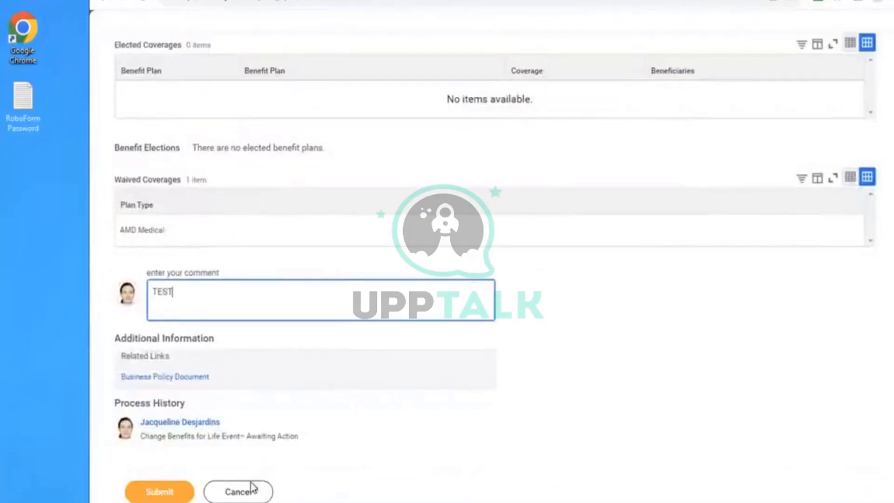
{"action": "left_click", "coordinate": [166, 485]}
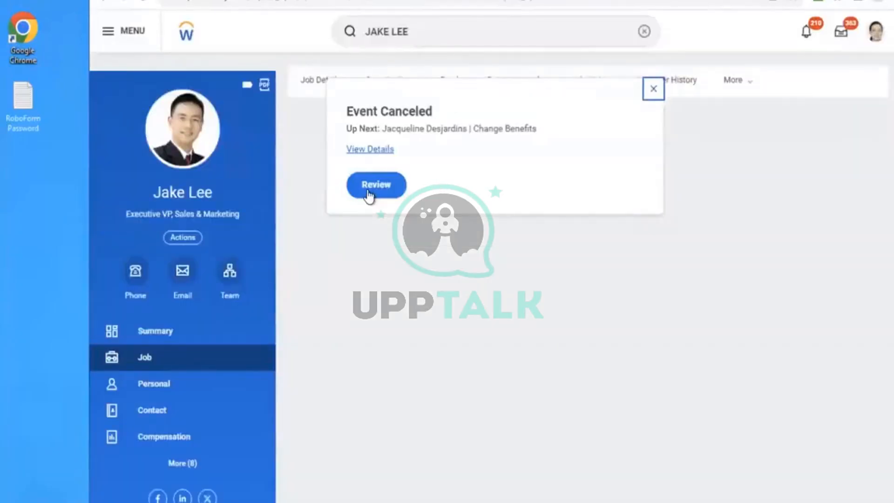
{"action": "left_click", "coordinate": [369, 191]}
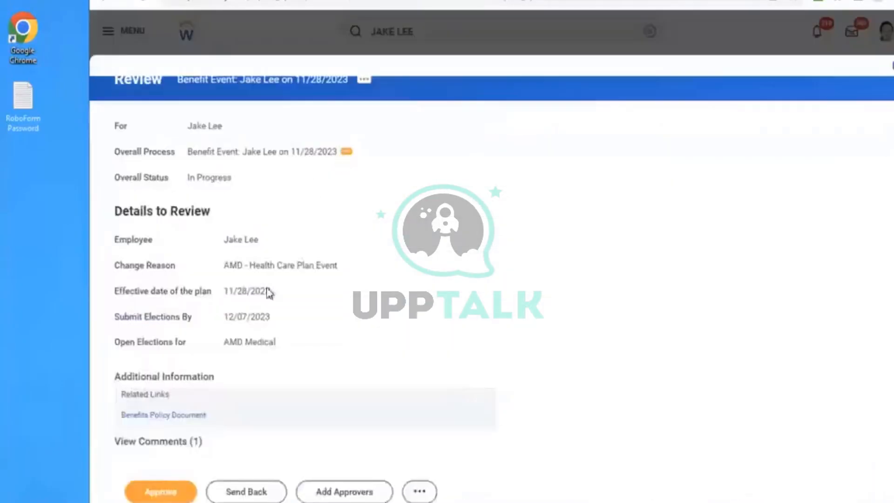
{"action": "left_click", "coordinate": [166, 496]}
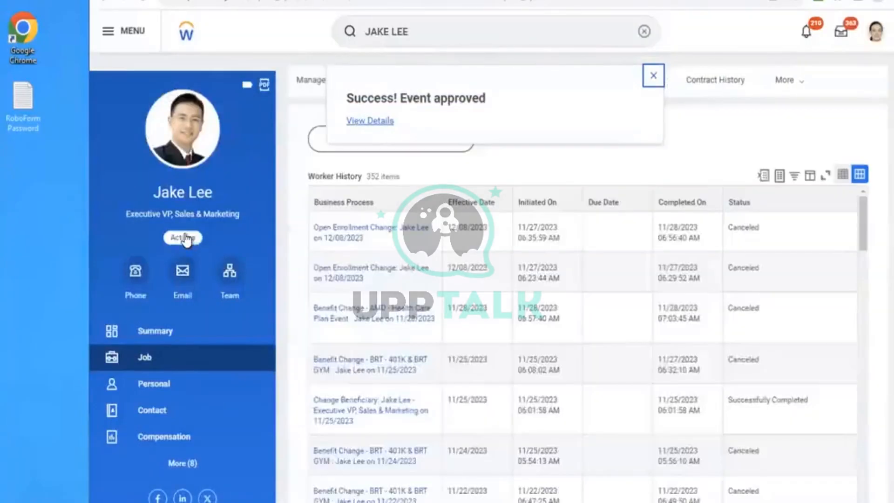
- Submit a new benefits change for the employee with reason AMD - Health Care Plan Event and effective date 11/28/2023
{"action": "left_click", "coordinate": [185, 237]}
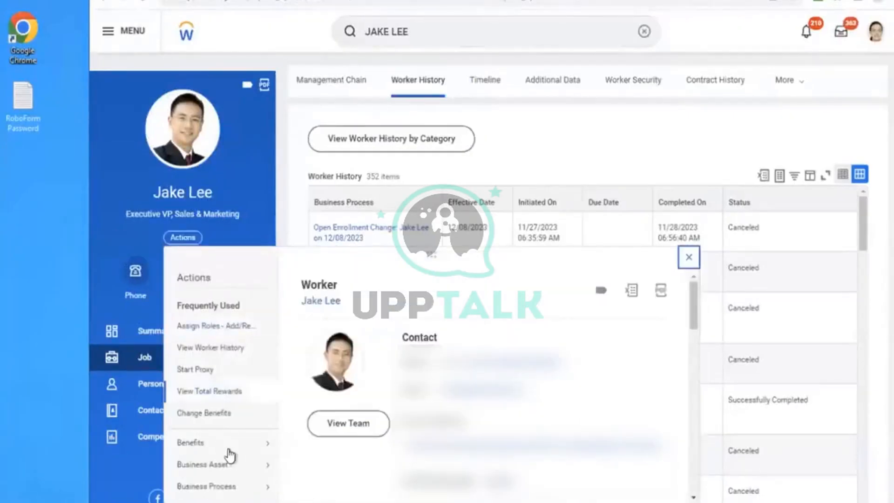
{"action": "mouse_move", "coordinate": [249, 449]}
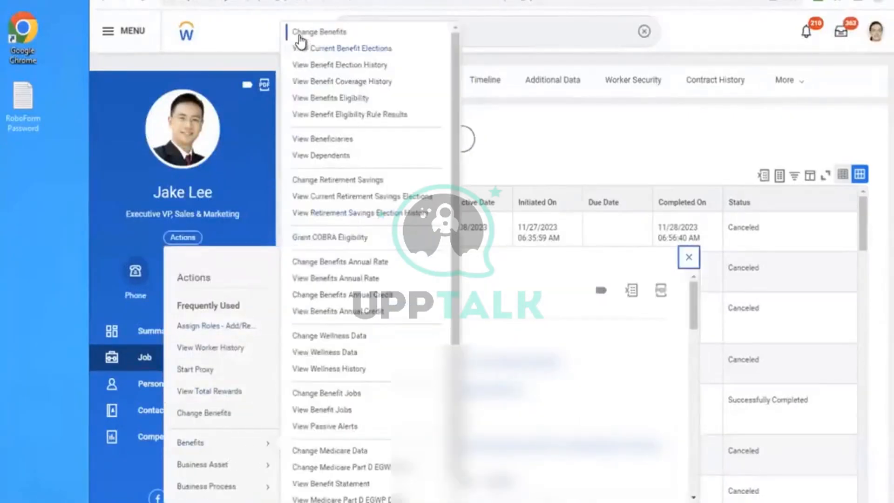
{"action": "left_click", "coordinate": [336, 37]}
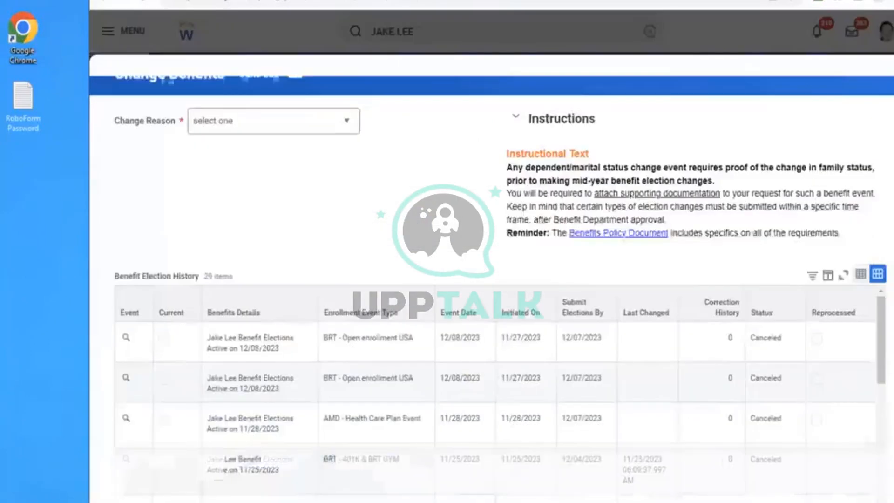
{"action": "left_click", "coordinate": [265, 138]}
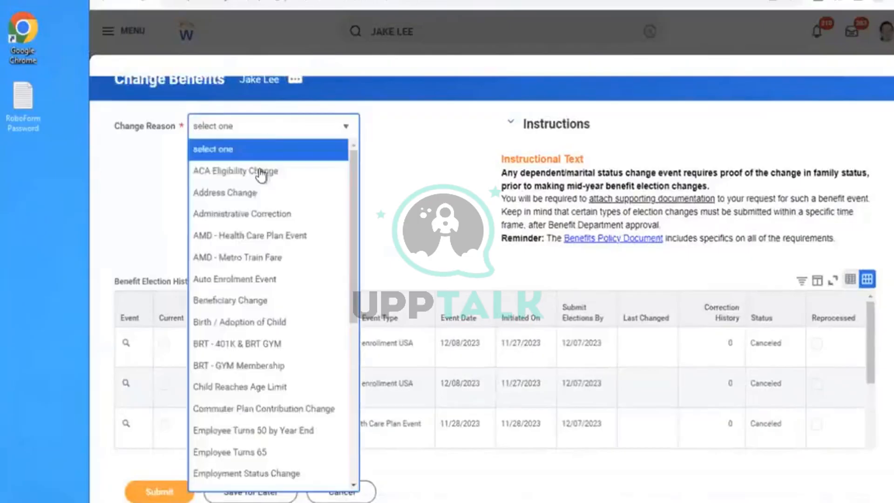
{"action": "left_click", "coordinate": [240, 236]}
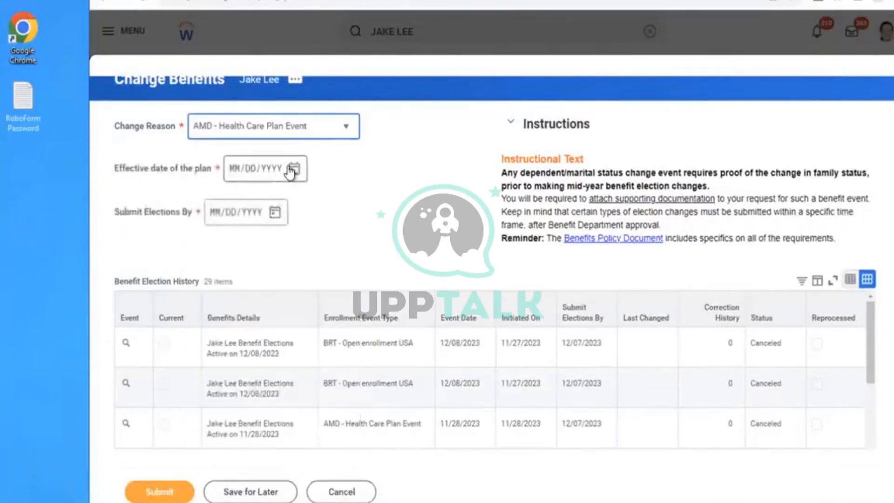
{"action": "left_click", "coordinate": [294, 168]}
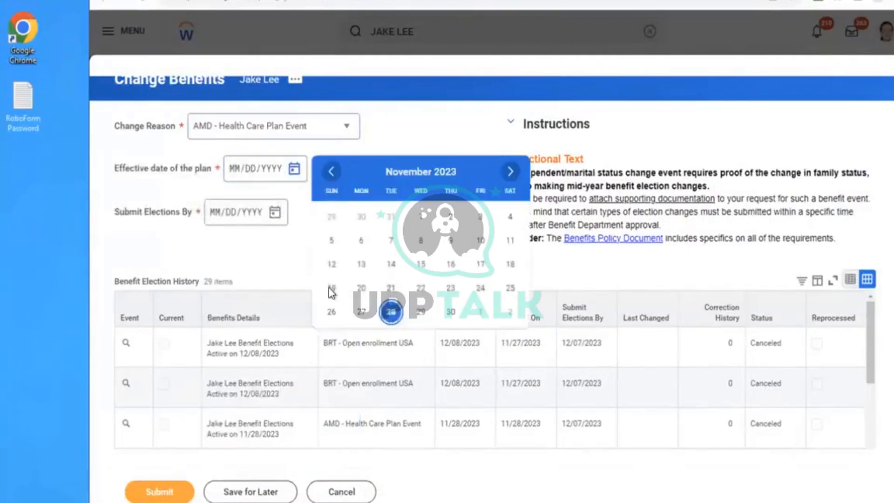
{"action": "left_click", "coordinate": [391, 310]}
{"action": "left_click", "coordinate": [157, 497]}
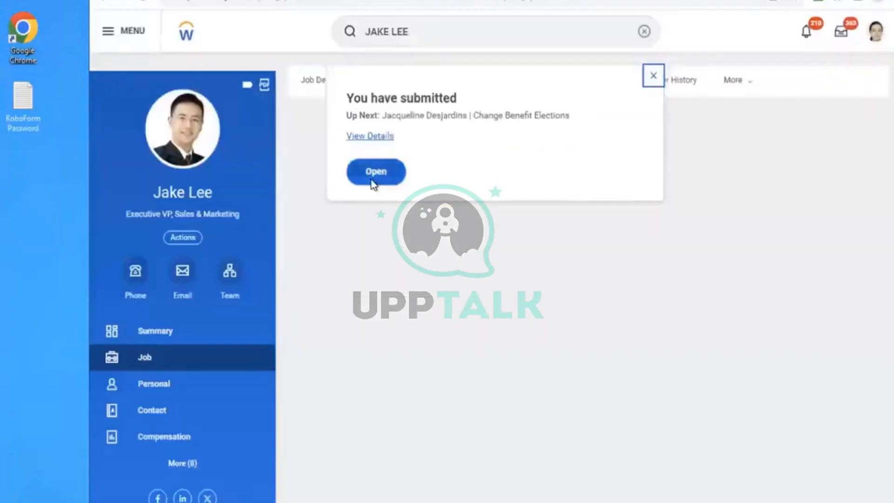
- Open the event's elections, enroll in AMD Medical with the Met Life - AMD PPO plan, and select the spouse as a covered dependent
{"action": "left_click", "coordinate": [372, 182]}
{"action": "left_click", "coordinate": [149, 192]}
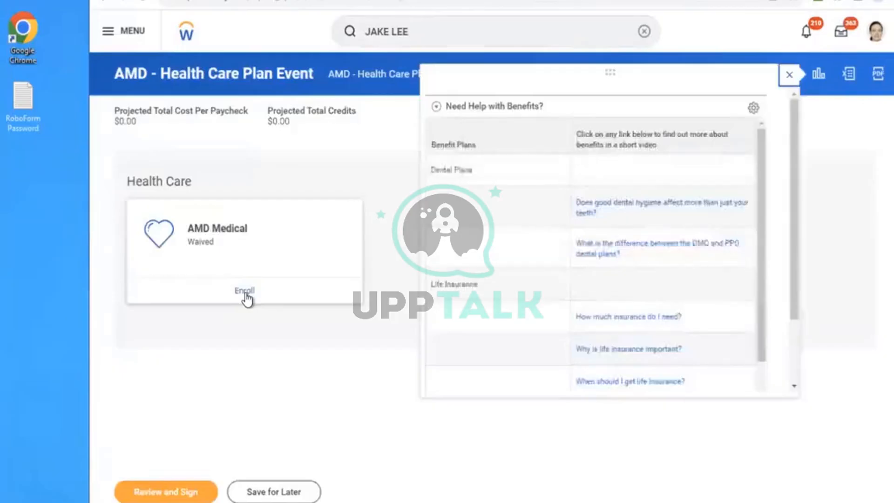
{"action": "left_click", "coordinate": [245, 294]}
{"action": "left_click", "coordinate": [189, 311]}
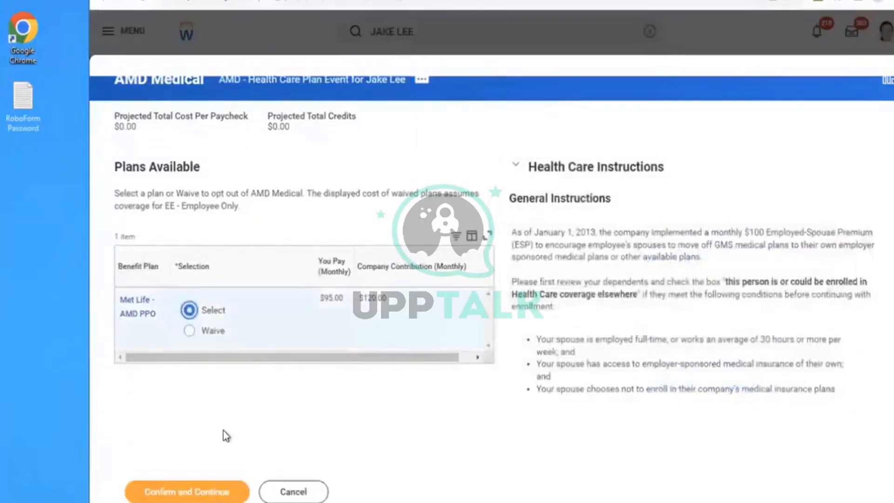
{"action": "left_click", "coordinate": [190, 492]}
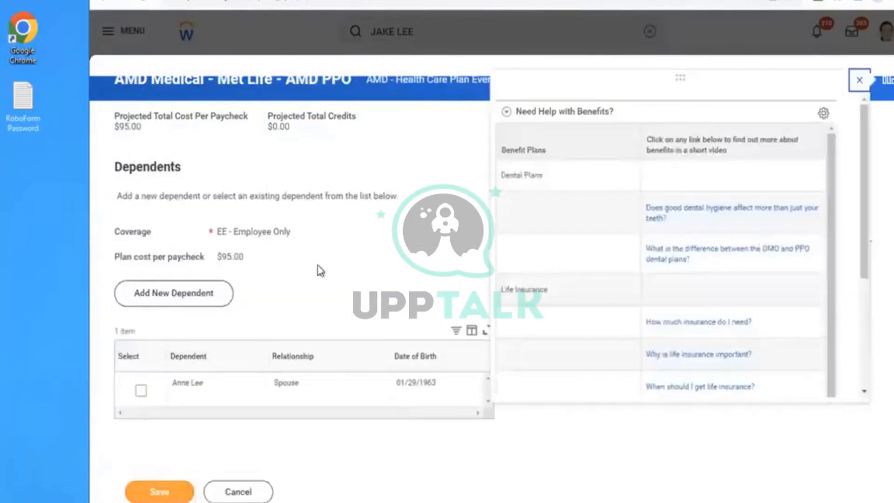
{"action": "left_click", "coordinate": [141, 391]}
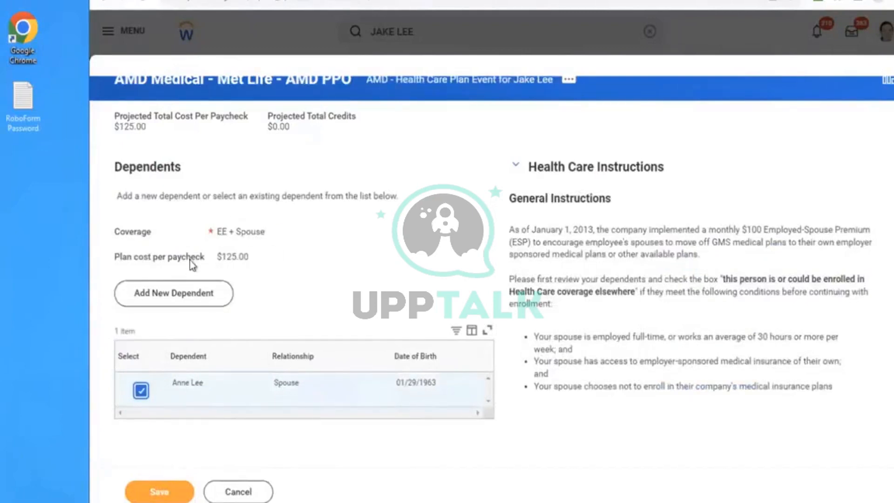
{"action": "left_click", "coordinate": [301, 290]}
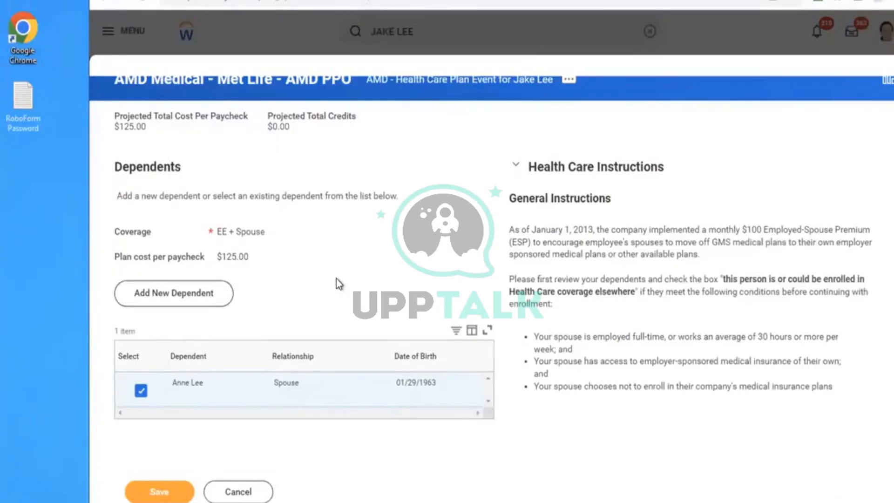
- Save the AMD Medical election with the spouse covered, review the elections, accept the electronic signature and submit the enrollment
{"action": "double_click", "coordinate": [336, 279]}
{"action": "left_click", "coordinate": [150, 494]}
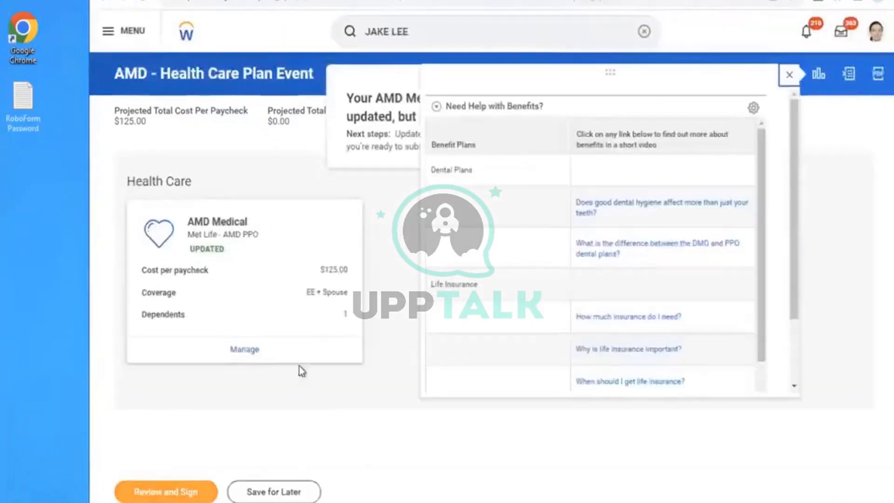
{"action": "left_click", "coordinate": [178, 494]}
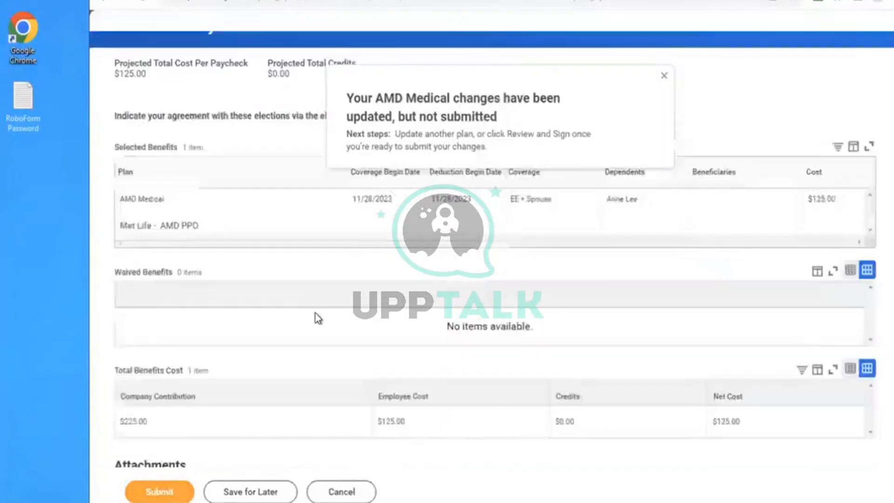
{"action": "scroll", "coordinate": [315, 318], "scroll_direction": "down", "scroll_amount": 8}
{"action": "left_click", "coordinate": [164, 428]}
{"action": "left_click", "coordinate": [159, 490]}
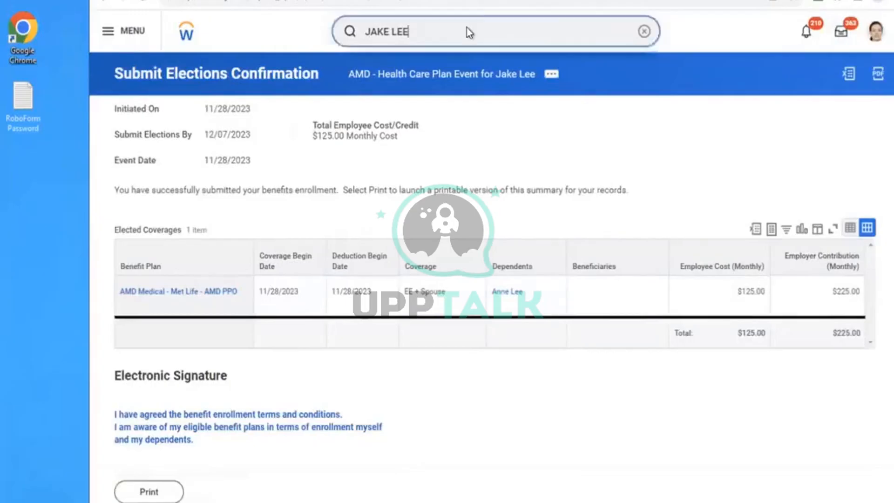
- Search for the employee again, open their worker profile and display their benefits
{"action": "key", "text": "Return"}
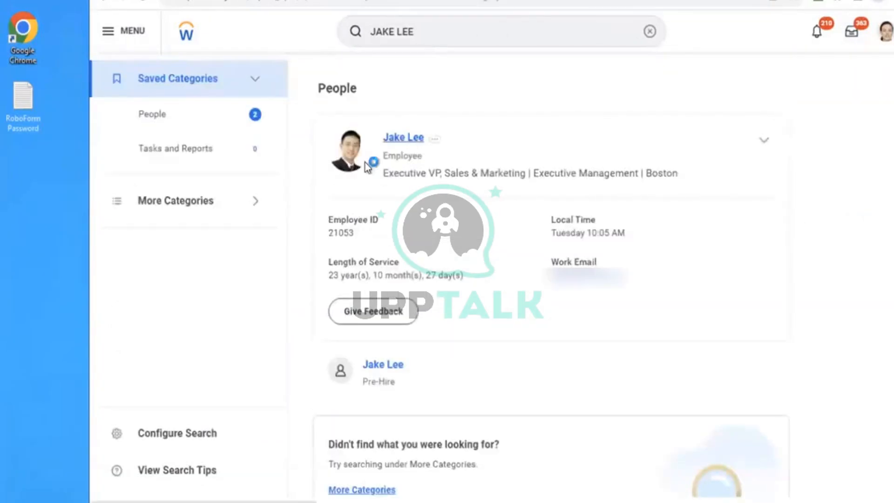
{"action": "left_click", "coordinate": [365, 163]}
{"action": "left_click", "coordinate": [182, 464]}
{"action": "left_click", "coordinate": [154, 460]}
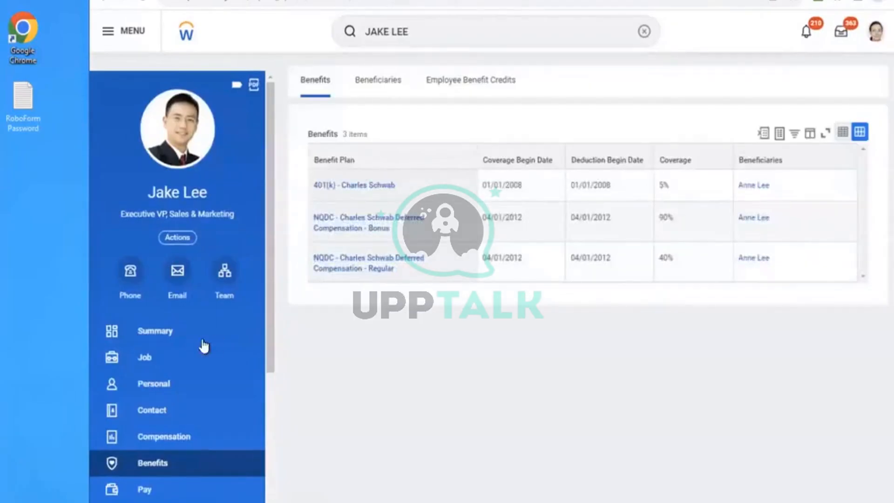
- Open the in-progress AMD - Health Care Plan Event change from the Worker History and view its process history and remaining process
{"action": "left_click", "coordinate": [203, 357]}
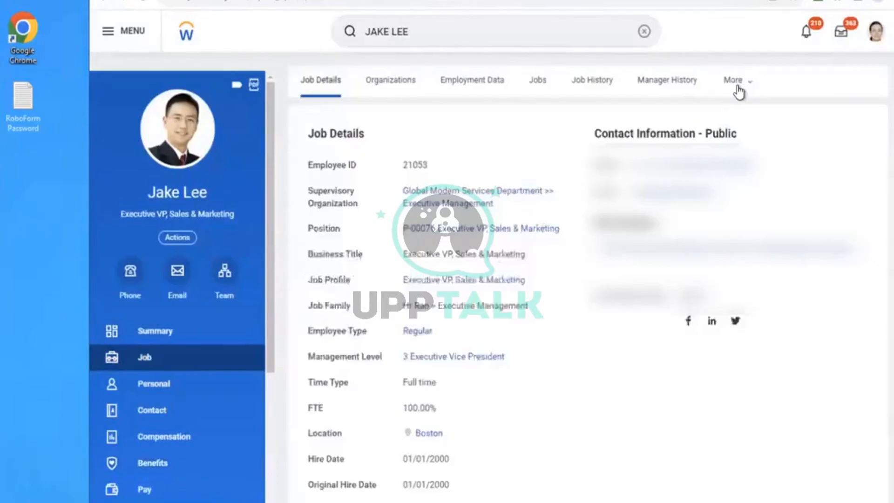
{"action": "left_click", "coordinate": [738, 93]}
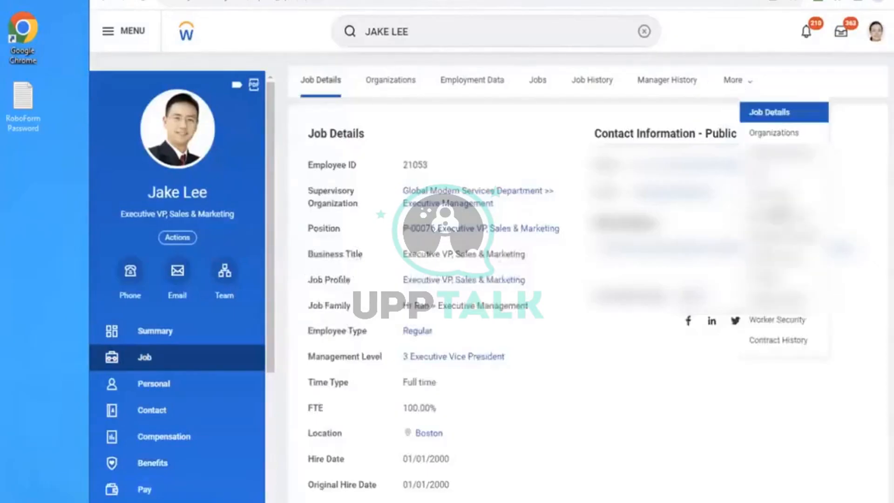
{"action": "left_click", "coordinate": [766, 260]}
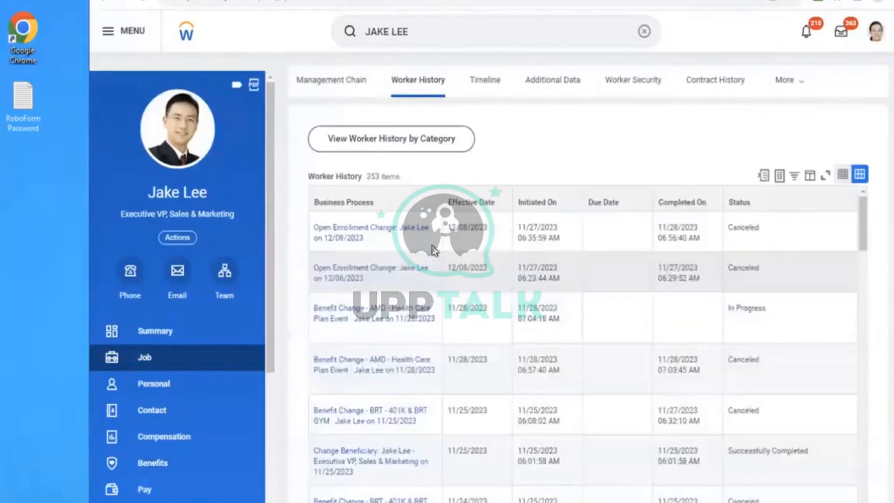
{"action": "left_click", "coordinate": [397, 320]}
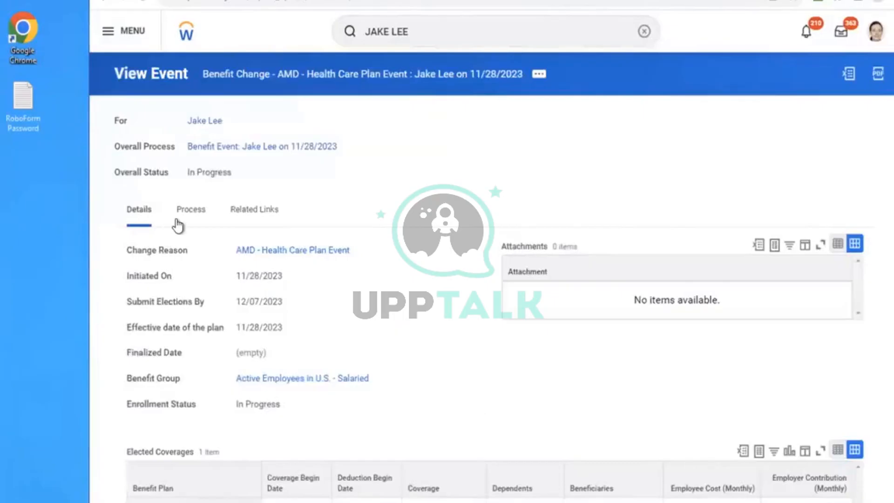
{"action": "left_click", "coordinate": [194, 210]}
{"action": "scroll", "coordinate": [479, 189], "scroll_direction": "down", "scroll_amount": 1}
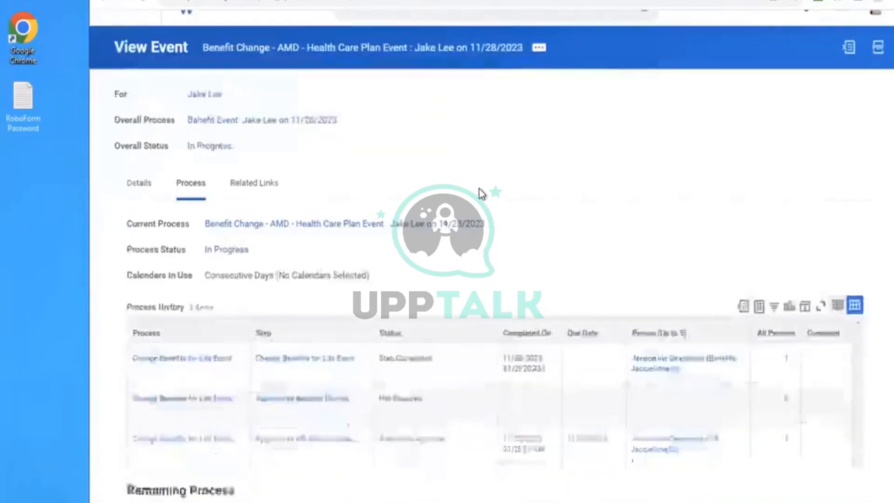
{"action": "scroll", "coordinate": [479, 189], "scroll_direction": "down", "scroll_amount": 3}
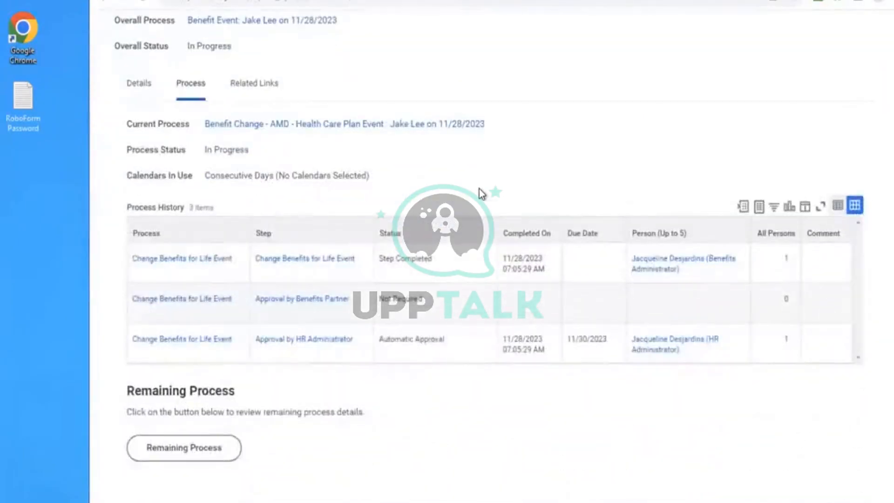
{"action": "left_click", "coordinate": [181, 449]}
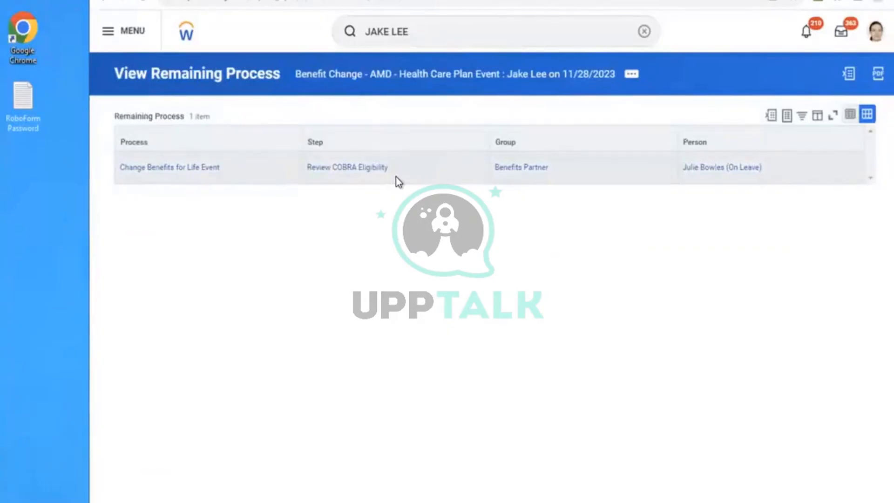
- Cancel the employee's AMD - Health Care Plan Event benefit change and approve the benefit event that is up for review
{"action": "left_click", "coordinate": [633, 76]}
{"action": "mouse_move", "coordinate": [210, 172]}
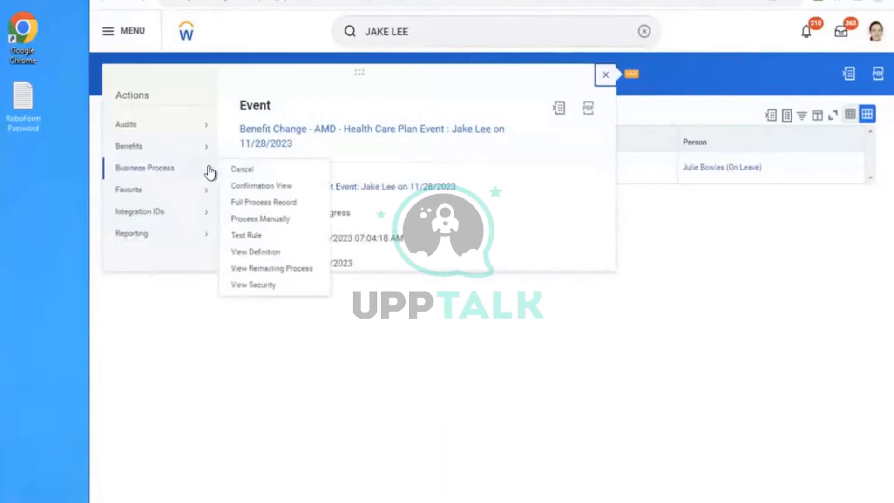
{"action": "left_click", "coordinate": [272, 269]}
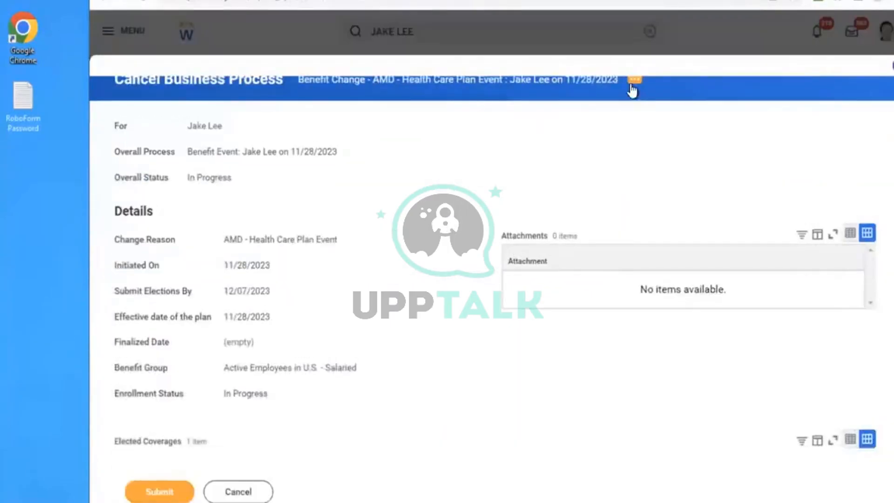
{"action": "left_click", "coordinate": [634, 82]}
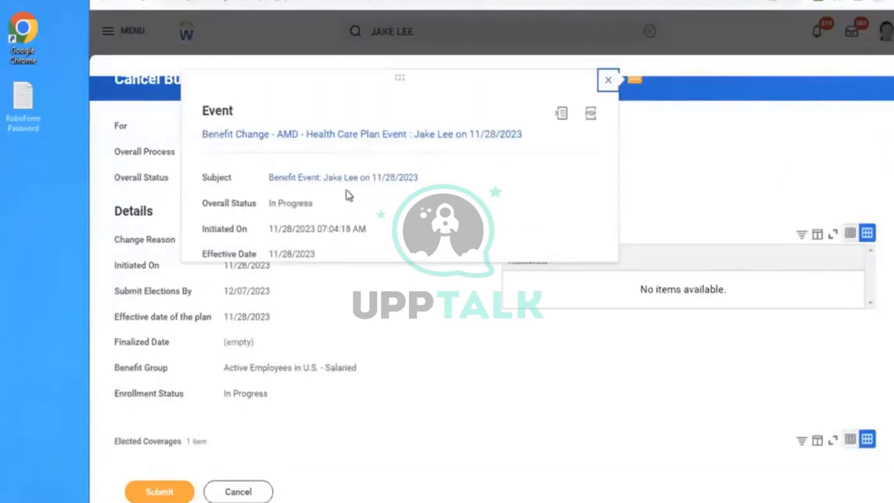
{"action": "left_click", "coordinate": [371, 401]}
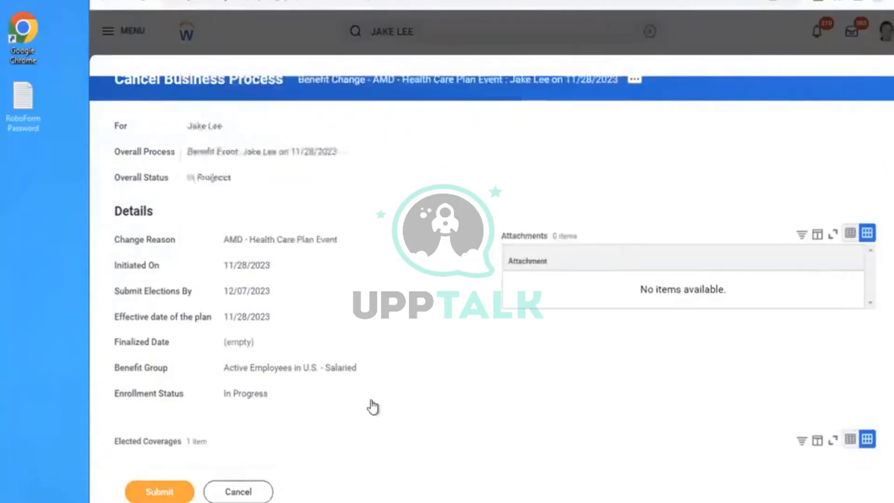
{"action": "scroll", "coordinate": [371, 400], "scroll_direction": "down", "scroll_amount": 1}
{"action": "scroll", "coordinate": [371, 400], "scroll_direction": "down", "scroll_amount": 5}
{"action": "left_click", "coordinate": [286, 341]}
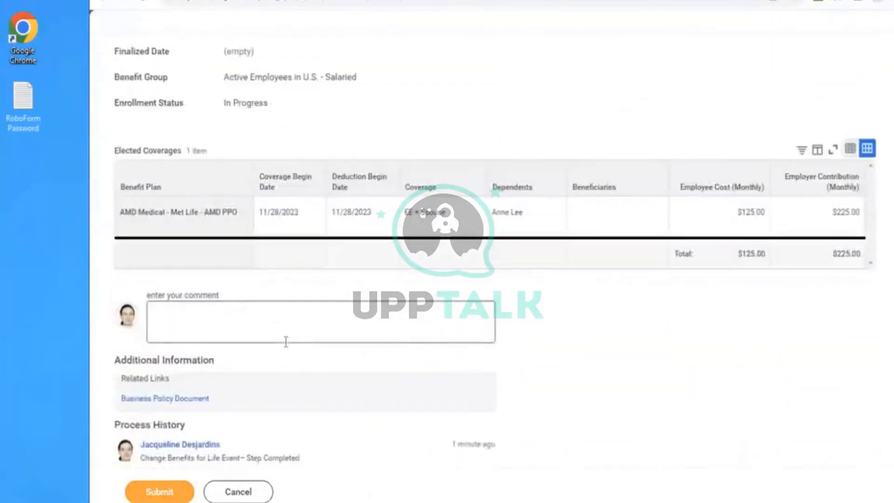
{"action": "left_click", "coordinate": [159, 492]}
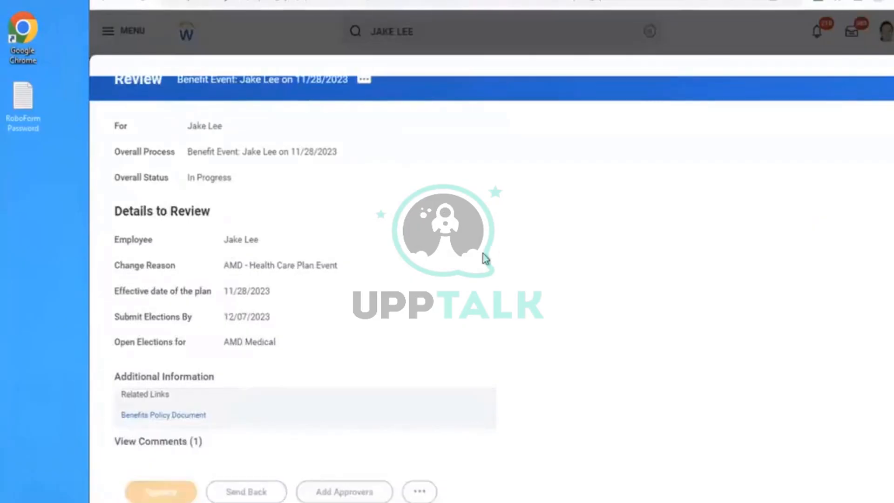
{"action": "left_click", "coordinate": [350, 124]}
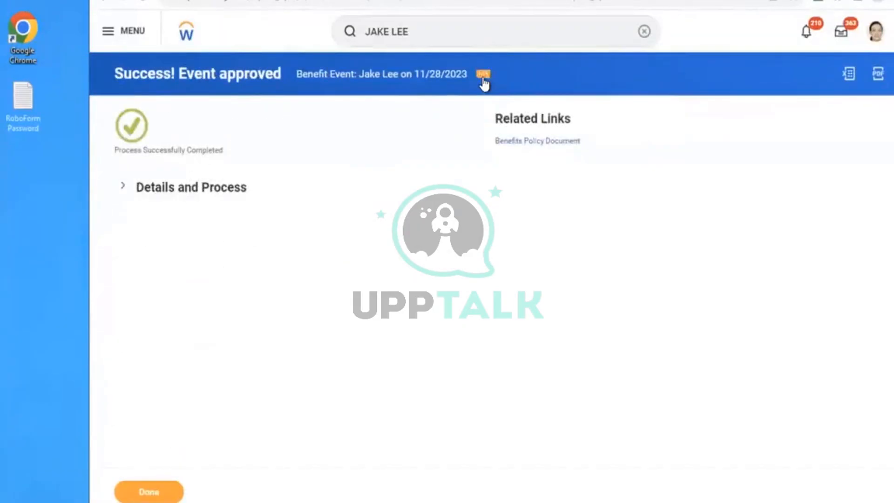
- View the approved event's business process definition and open Change Benefits for Global Modern Services Department for editing
{"action": "left_click", "coordinate": [482, 77]}
{"action": "mouse_move", "coordinate": [559, 154]}
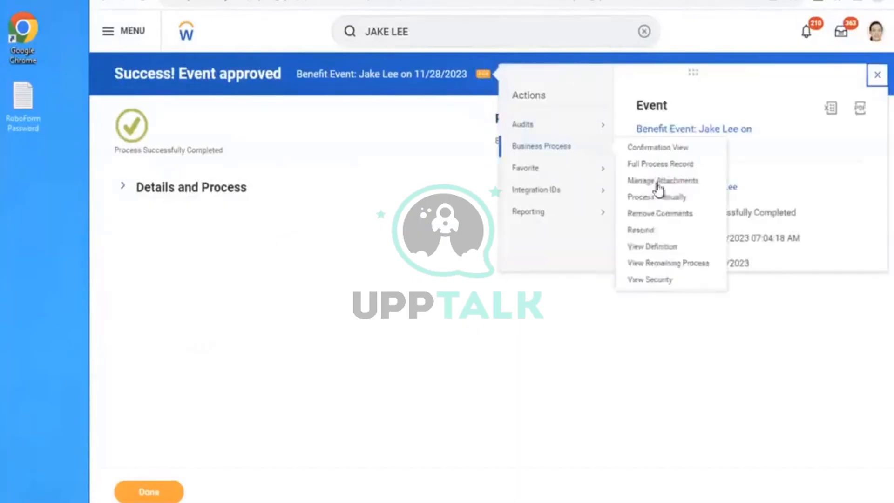
{"action": "left_click", "coordinate": [442, 230]}
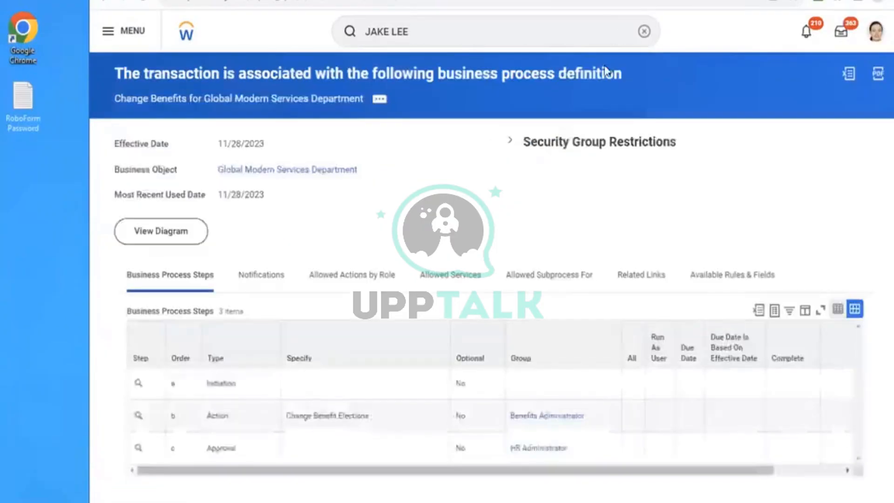
{"action": "left_click", "coordinate": [383, 107]}
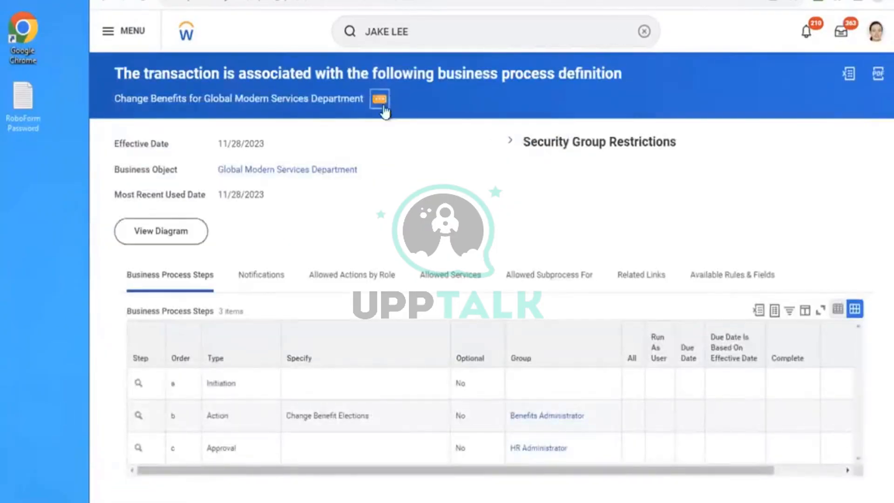
{"action": "mouse_move", "coordinate": [475, 173]}
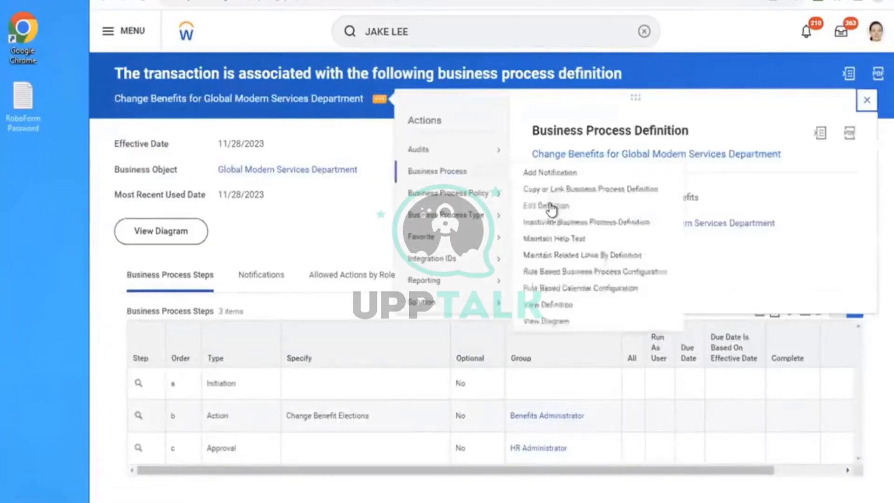
{"action": "left_click", "coordinate": [535, 206]}
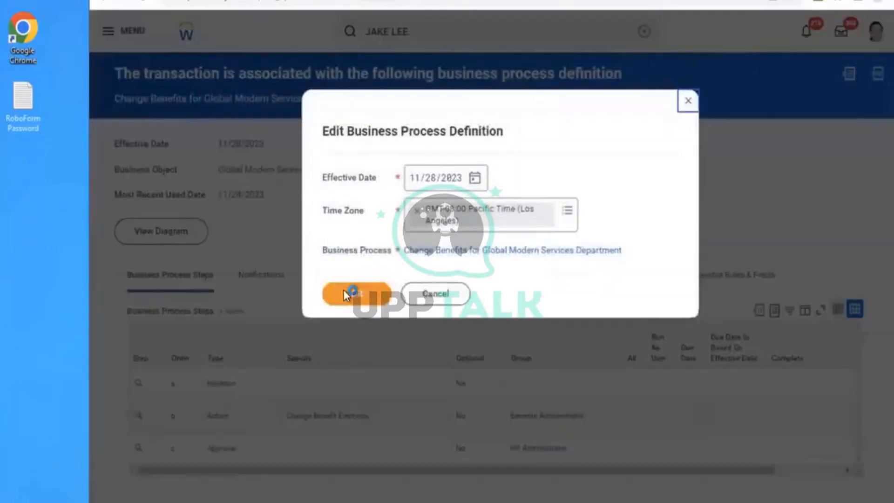
{"action": "left_click", "coordinate": [345, 295]}
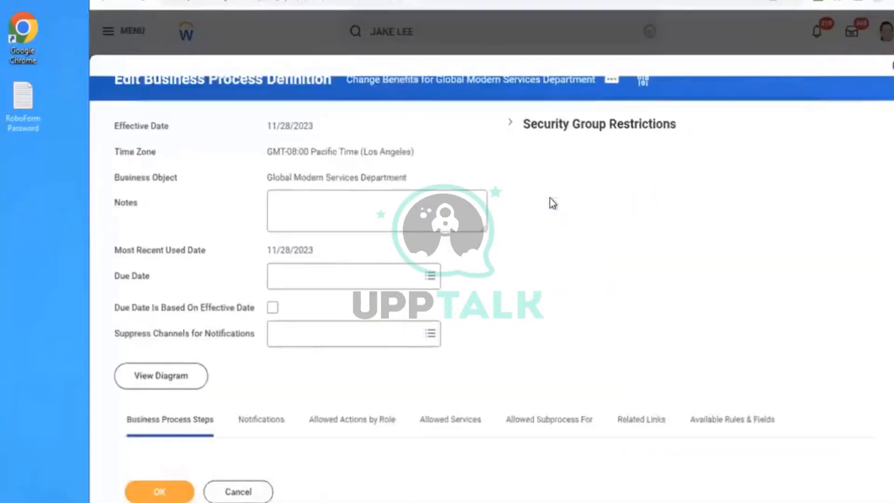
- Examine the type, specified action and group of each Change Benefits business process step, and close the definition with its steps unchanged
{"action": "scroll", "coordinate": [549, 203], "scroll_direction": "down", "scroll_amount": 3}
{"action": "scroll", "coordinate": [553, 204], "scroll_direction": "down", "scroll_amount": 3}
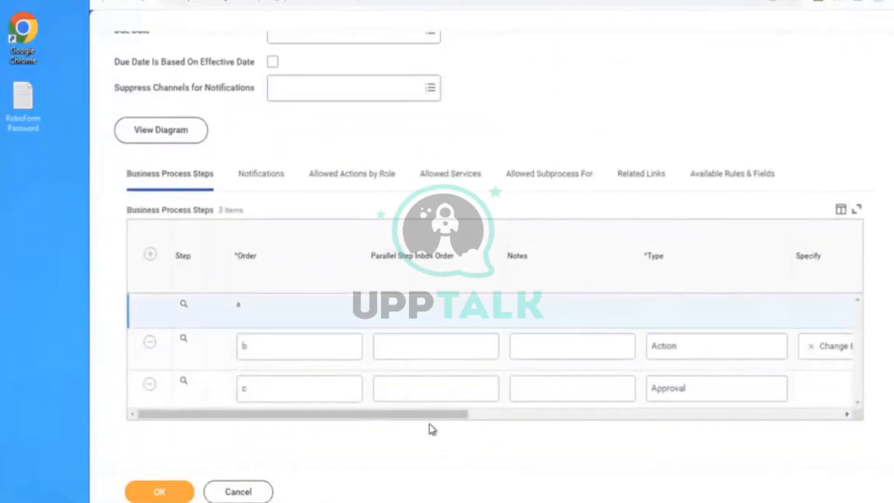
{"action": "scroll", "coordinate": [581, 418], "scroll_direction": "right", "scroll_amount": 8}
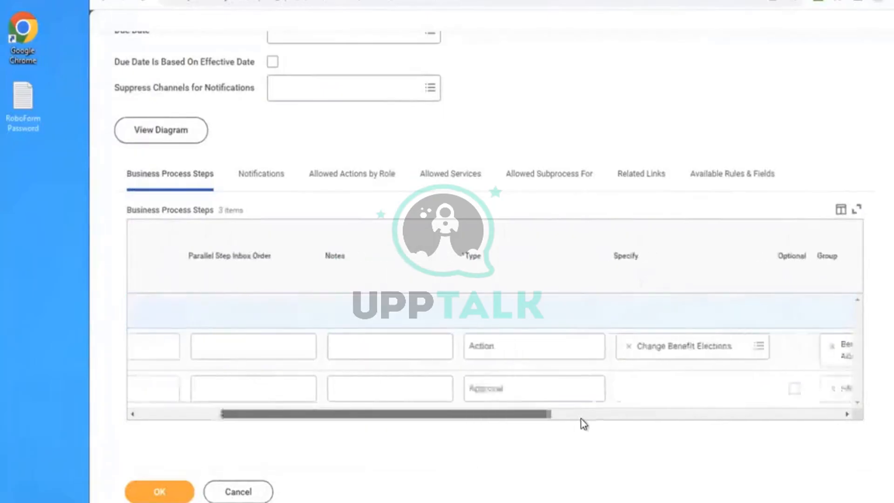
{"action": "scroll", "coordinate": [679, 429], "scroll_direction": "right", "scroll_amount": 10}
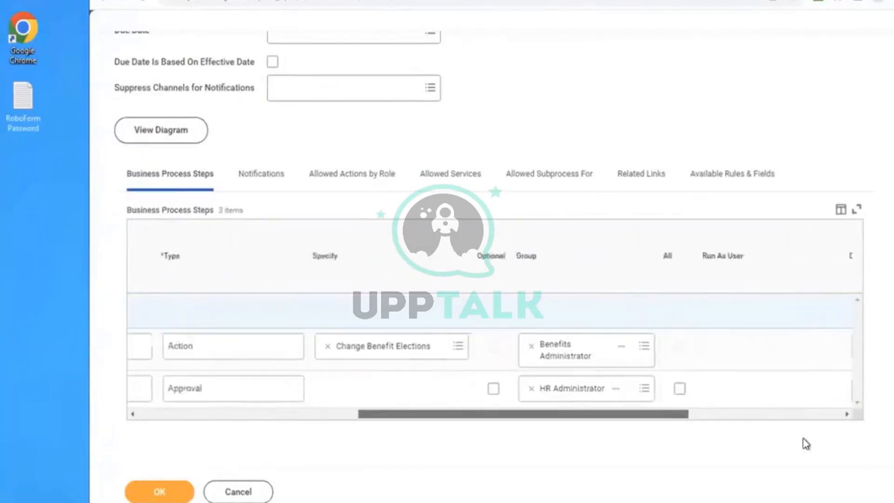
{"action": "scroll", "coordinate": [336, 386], "scroll_direction": "left", "scroll_amount": 15}
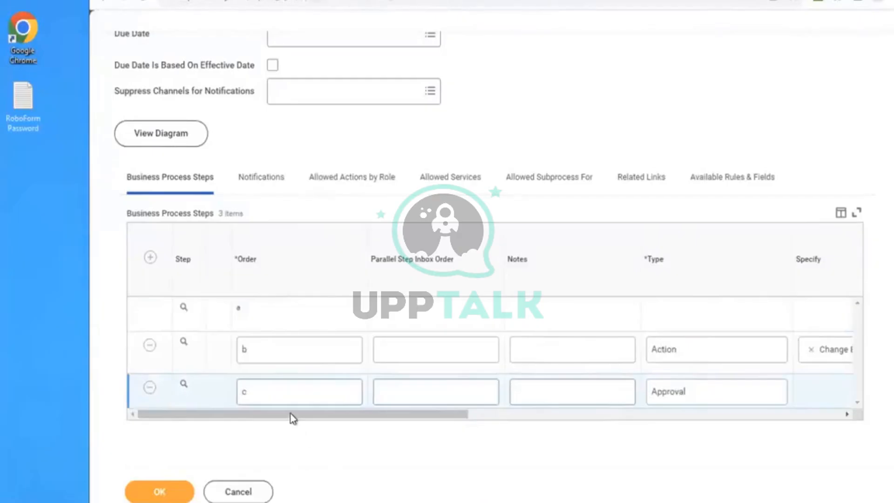
{"action": "left_click_drag", "start_coordinate": [291, 414], "coordinate": [377, 421]}
{"action": "left_click_drag", "start_coordinate": [489, 424], "coordinate": [497, 426]}
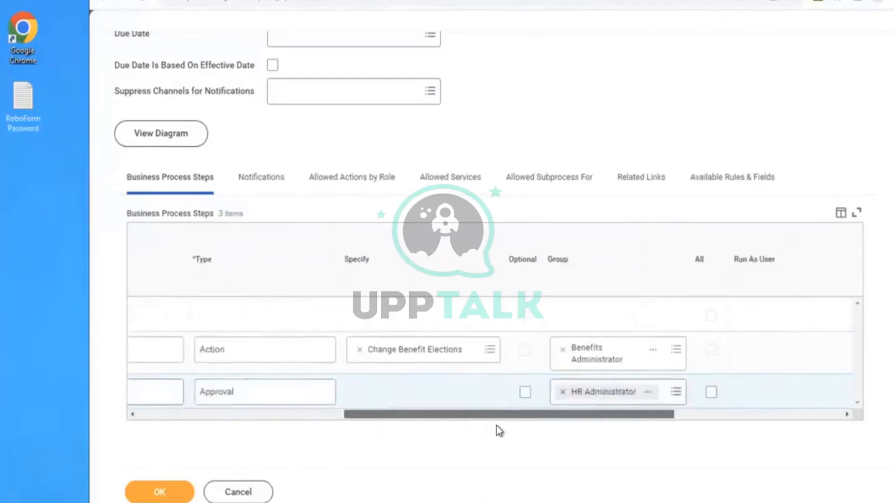
{"action": "left_click", "coordinate": [135, 492]}
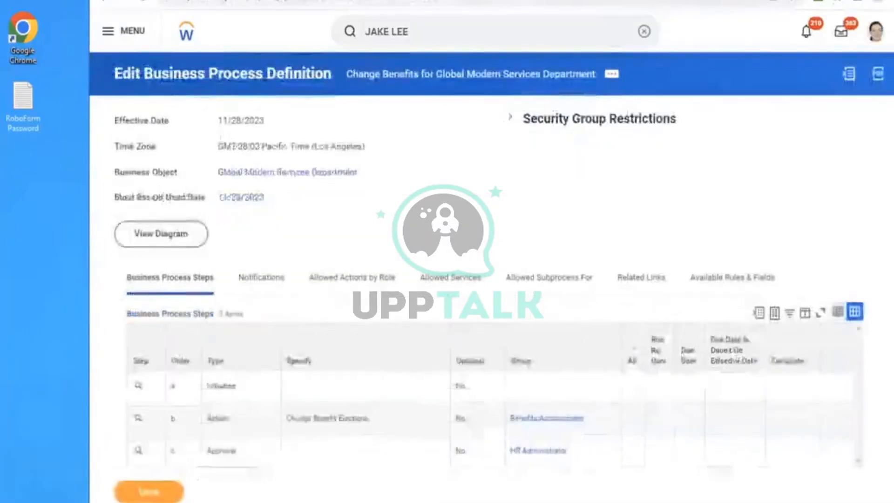
- Search for BP:CHANGE BEN LIFE and open the Change Benefits for Life Event (Default Definition) business process to view its steps
{"action": "left_click", "coordinate": [435, 34]}
{"action": "key", "text": "Return"}
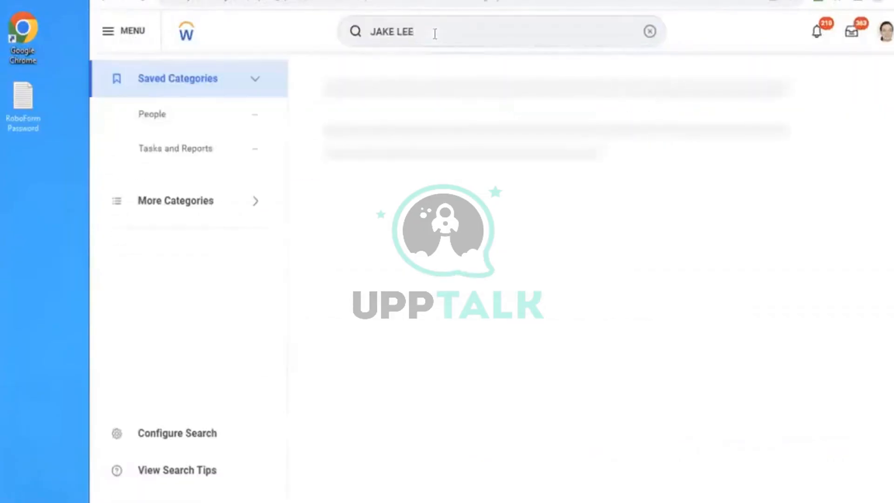
{"action": "left_click", "coordinate": [651, 33]}
{"action": "type", "text": "BP:CHANGE BEN LIFE"}
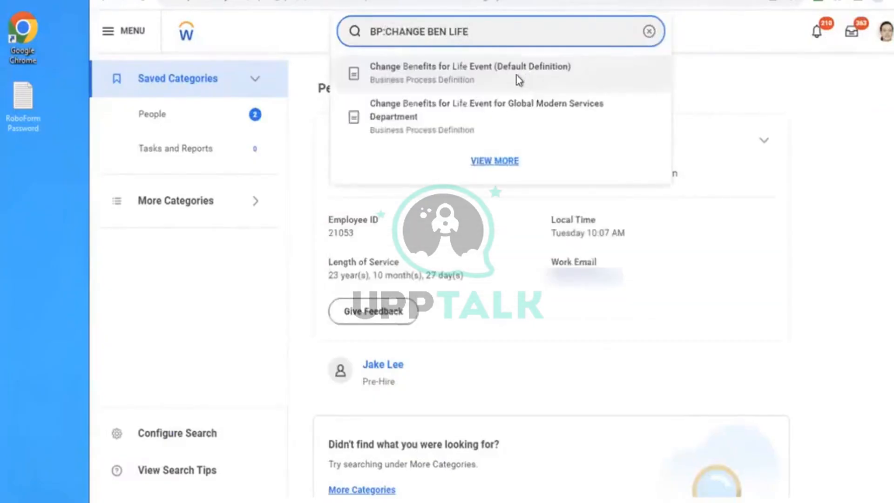
{"action": "left_click", "coordinate": [516, 76]}
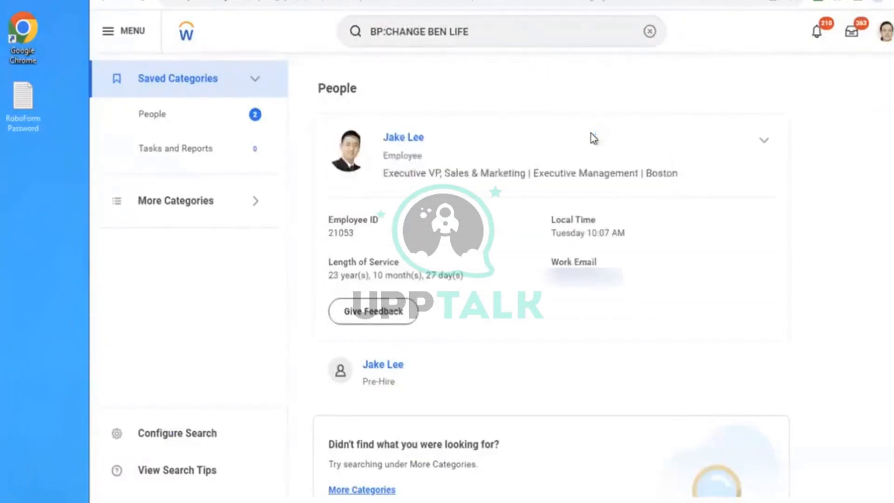
{"action": "scroll", "coordinate": [672, 197], "scroll_direction": "down", "scroll_amount": 1}
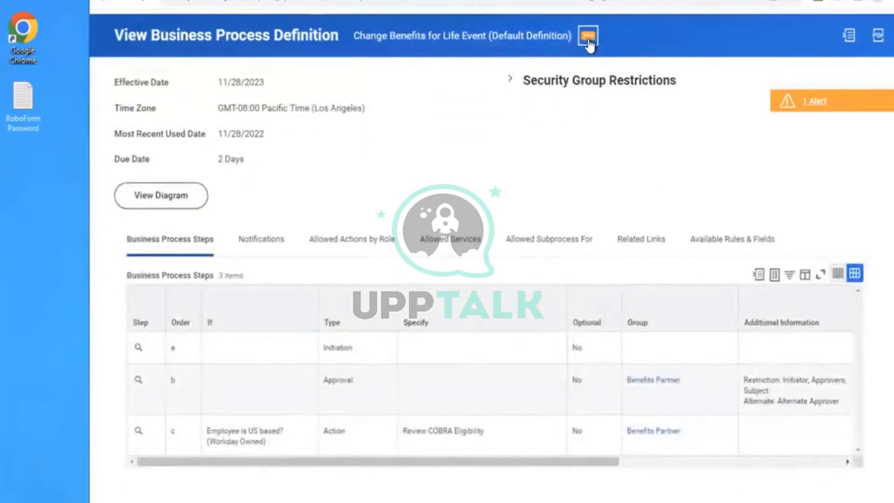
- Edit the Change Benefits for Life Event default definition effective 11/28/2023, remove step c, Review COBRA Eligibility, and save the definition
{"action": "left_click", "coordinate": [588, 42]}
{"action": "mouse_move", "coordinate": [167, 108]}
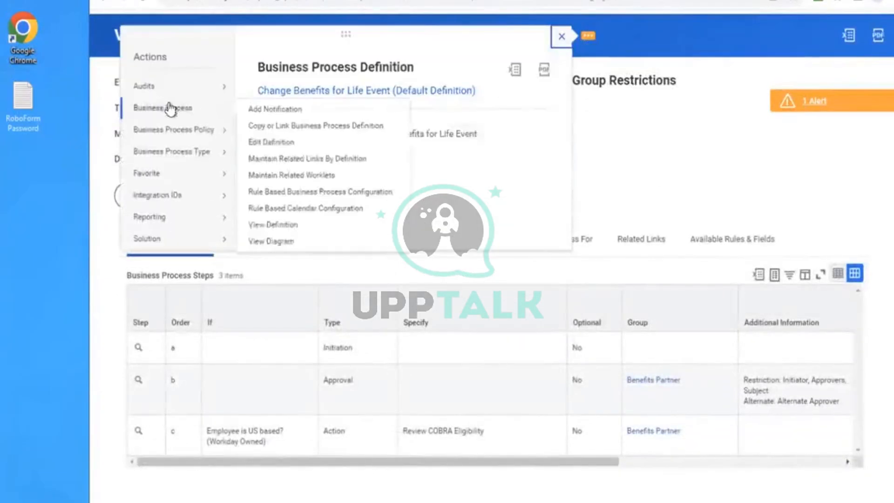
{"action": "left_click", "coordinate": [257, 142]}
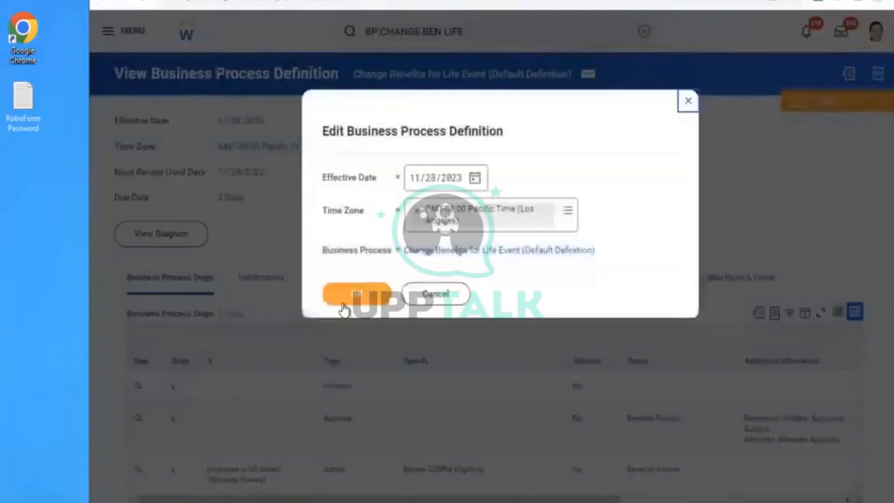
{"action": "left_click", "coordinate": [344, 307]}
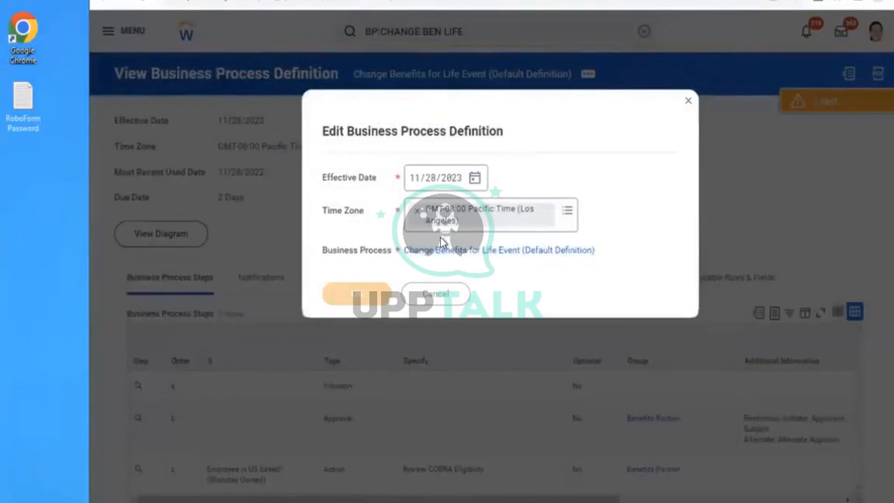
{"action": "scroll", "coordinate": [570, 233], "scroll_direction": "down", "scroll_amount": 3}
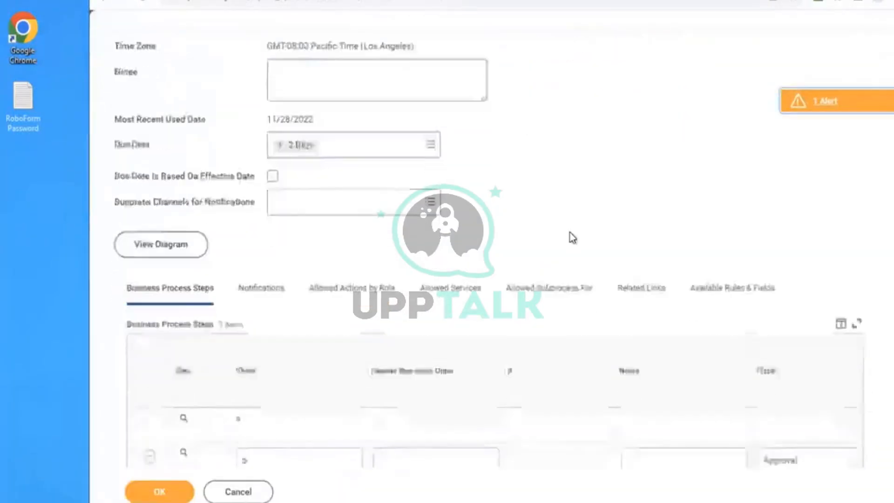
{"action": "scroll", "coordinate": [570, 232], "scroll_direction": "down", "scroll_amount": 3}
{"action": "left_click", "coordinate": [152, 385]}
{"action": "left_click", "coordinate": [153, 493]}
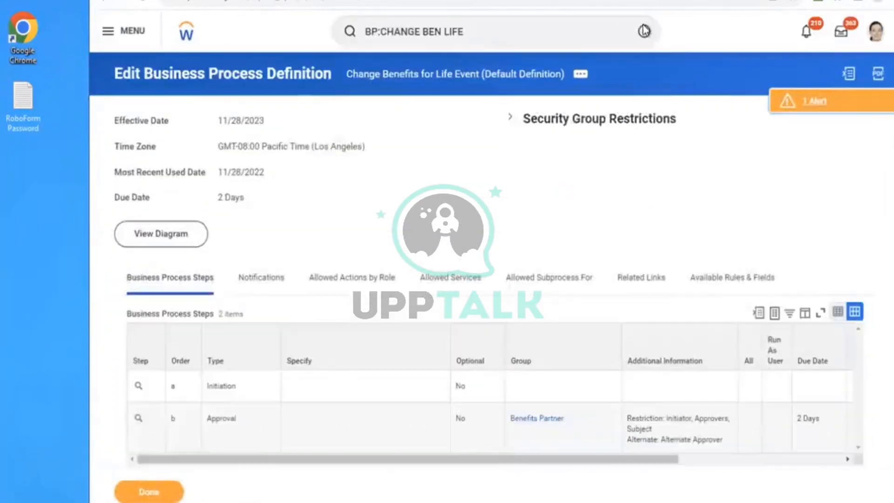
- Search for the test employee and start a Change Benefits request for that employee
{"action": "left_click", "coordinate": [645, 31]}
{"action": "left_click", "coordinate": [377, 124]}
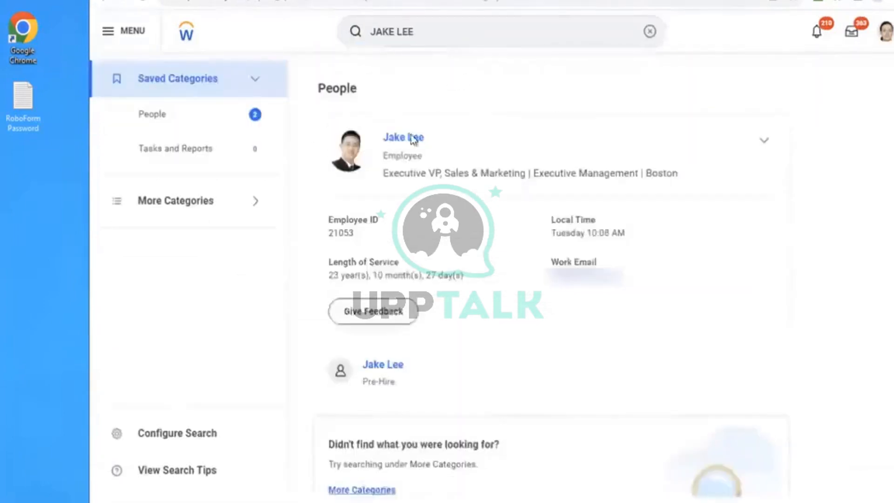
{"action": "left_click", "coordinate": [435, 141]}
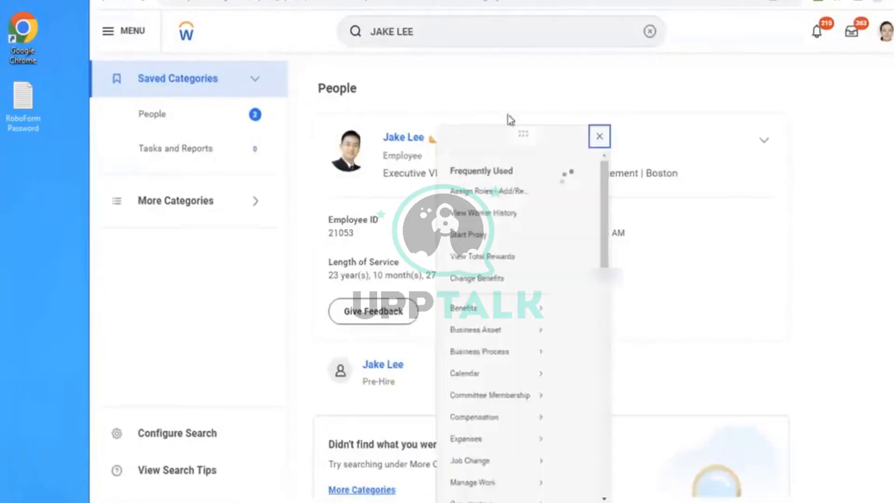
{"action": "mouse_move", "coordinate": [503, 330]}
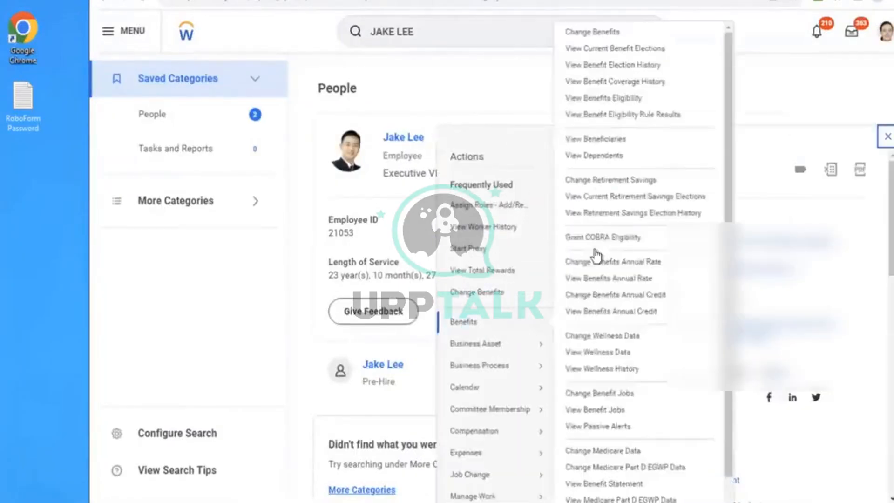
{"action": "left_click", "coordinate": [576, 32]}
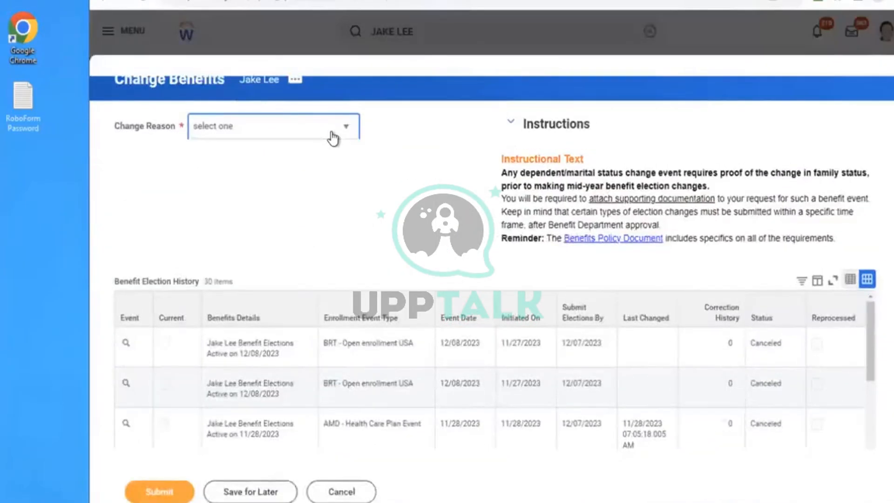
- Submit the benefit change with reason AMD - Health Care Plan Event and plan effective date 11/28/2023
{"action": "left_click", "coordinate": [333, 135]}
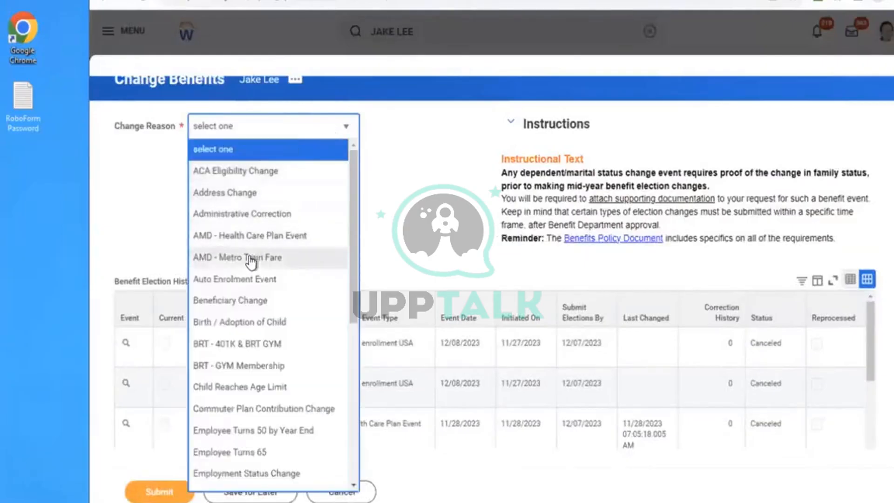
{"action": "left_click", "coordinate": [279, 235]}
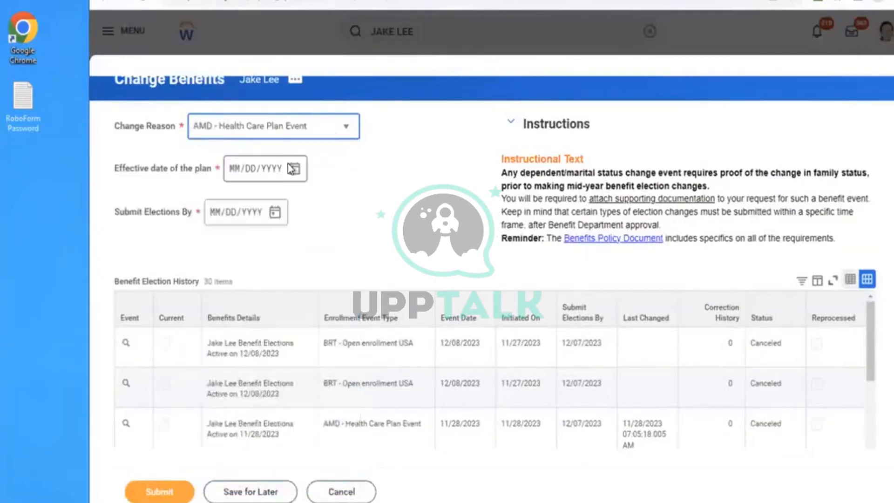
{"action": "left_click", "coordinate": [294, 169]}
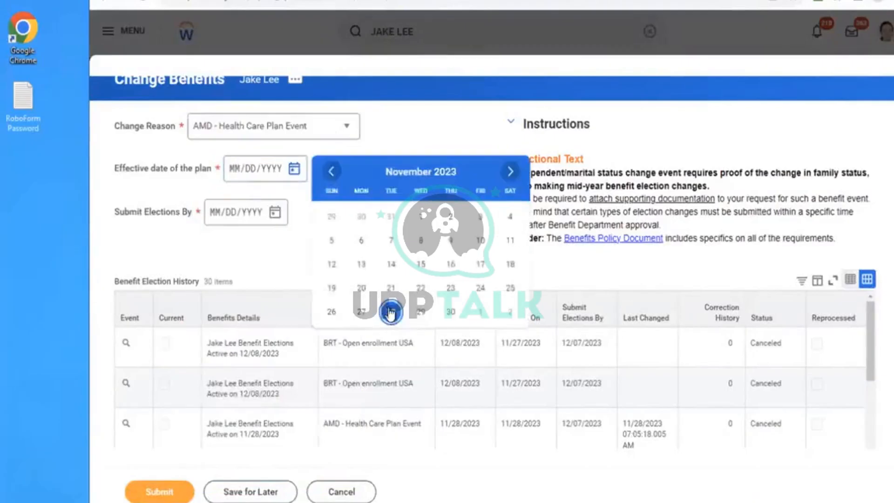
{"action": "left_click", "coordinate": [391, 312]}
{"action": "left_click", "coordinate": [158, 492]}
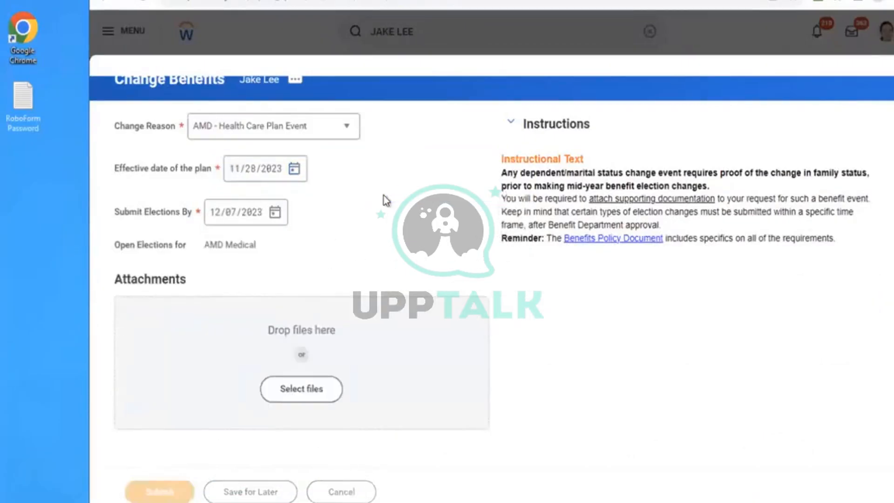
- Open the employee's enrollment event, elect the Met Life - AMD PPO plan for AMD Medical, cover the spouse as dependent, and save
{"action": "left_click", "coordinate": [375, 176]}
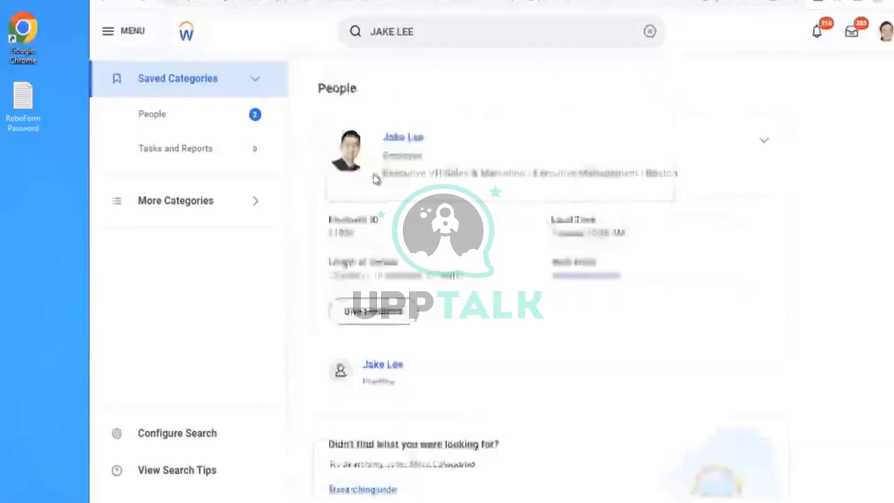
{"action": "left_click", "coordinate": [140, 184]}
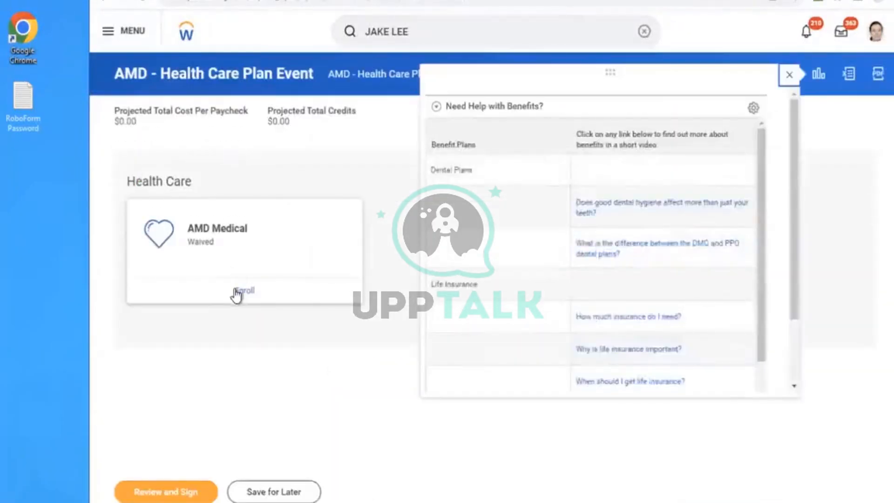
{"action": "left_click", "coordinate": [237, 292]}
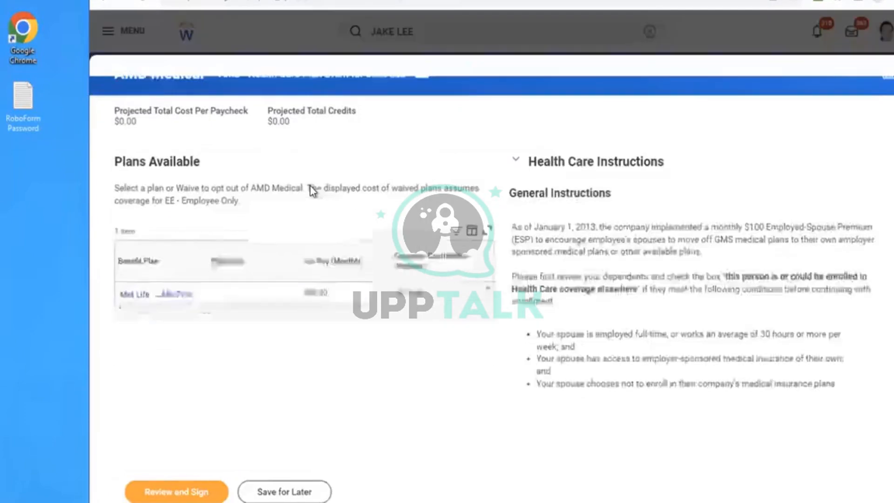
{"action": "left_click", "coordinate": [189, 311]}
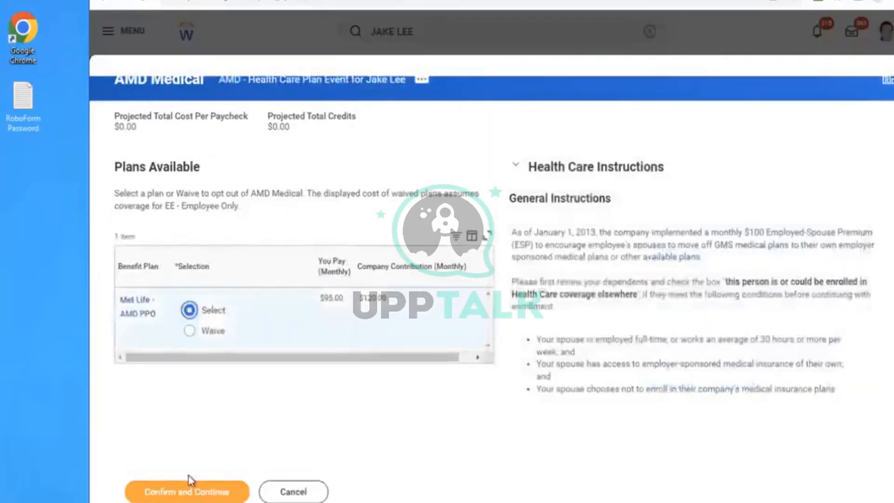
{"action": "left_click", "coordinate": [168, 493]}
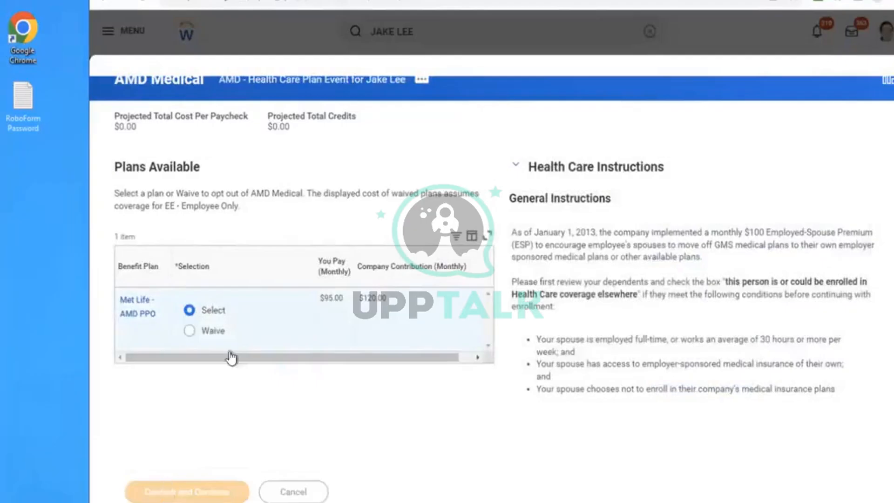
{"action": "left_click", "coordinate": [141, 390]}
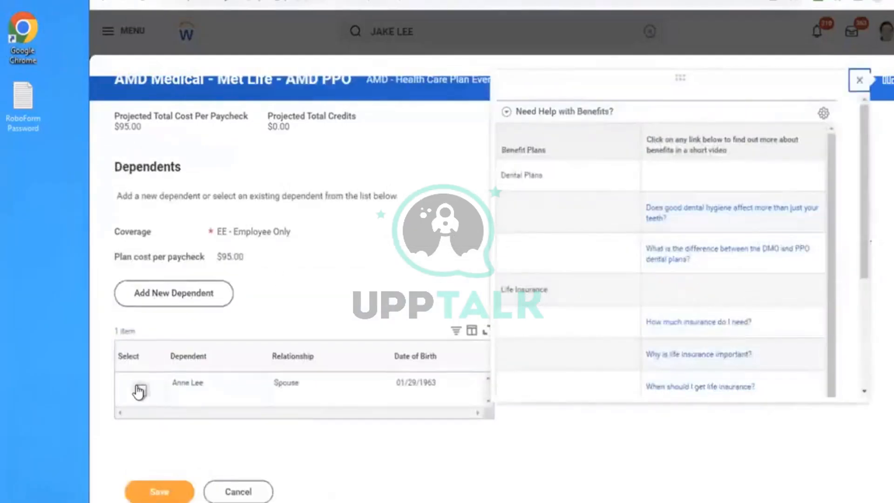
{"action": "left_click", "coordinate": [161, 490]}
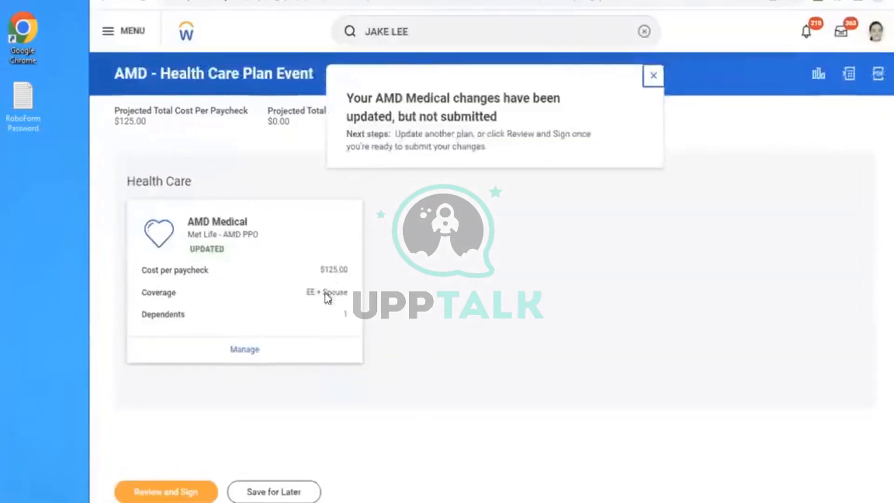
- Review the AMD Medical election summary, accept the electronic signature agreement, and submit the elections
{"action": "left_click", "coordinate": [171, 484]}
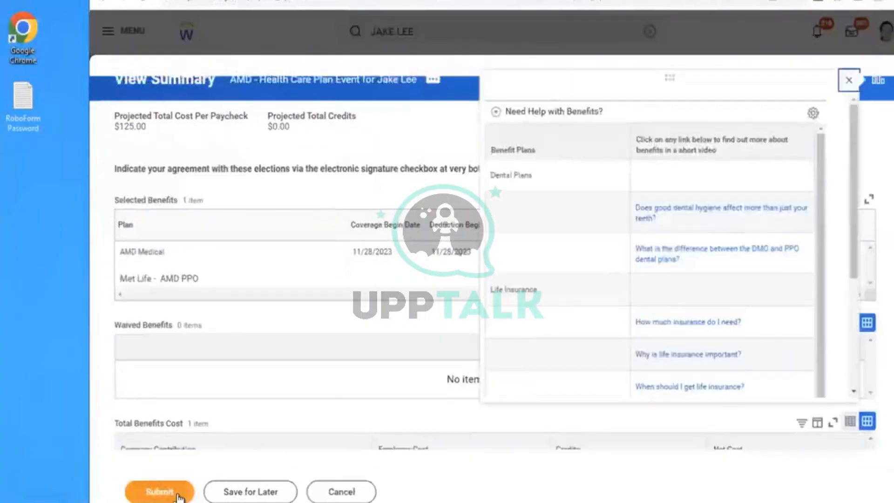
{"action": "scroll", "coordinate": [259, 397], "scroll_direction": "down", "scroll_amount": 10}
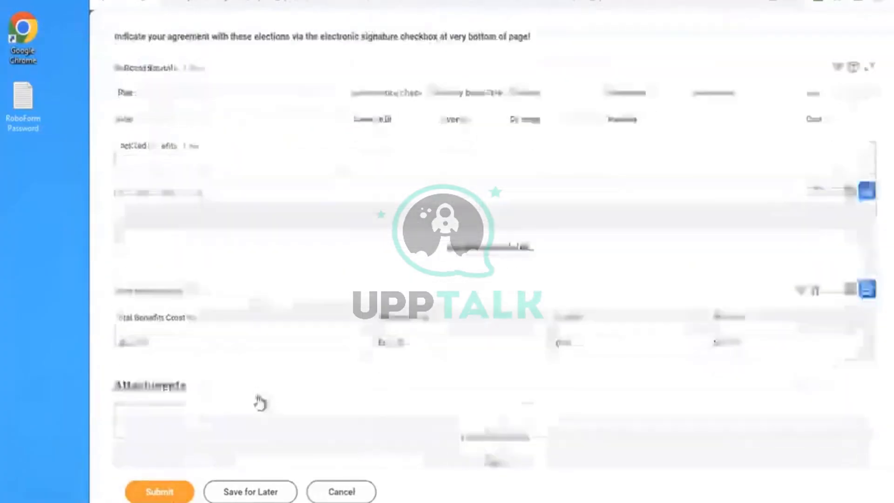
{"action": "left_click", "coordinate": [164, 376]}
{"action": "left_click", "coordinate": [137, 495]}
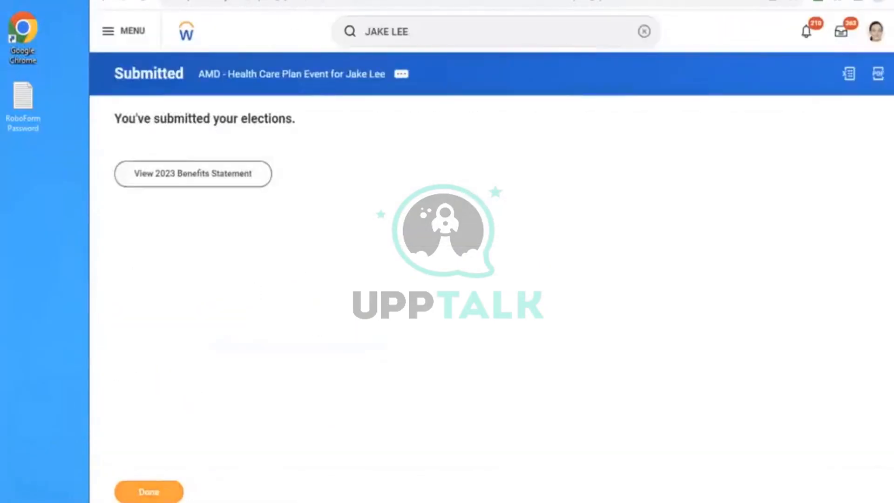
- View the submitted event's process history and open its remaining process
{"action": "left_click", "coordinate": [267, 79]}
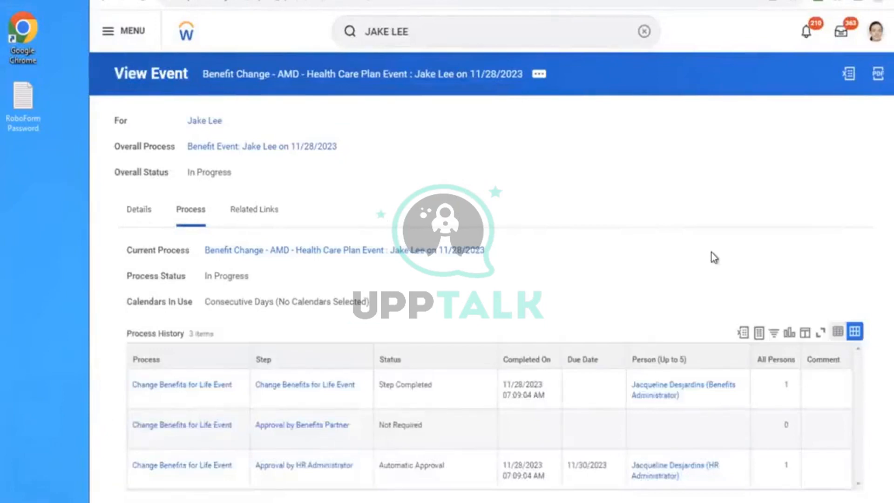
{"action": "scroll", "coordinate": [715, 258], "scroll_direction": "down", "scroll_amount": 3}
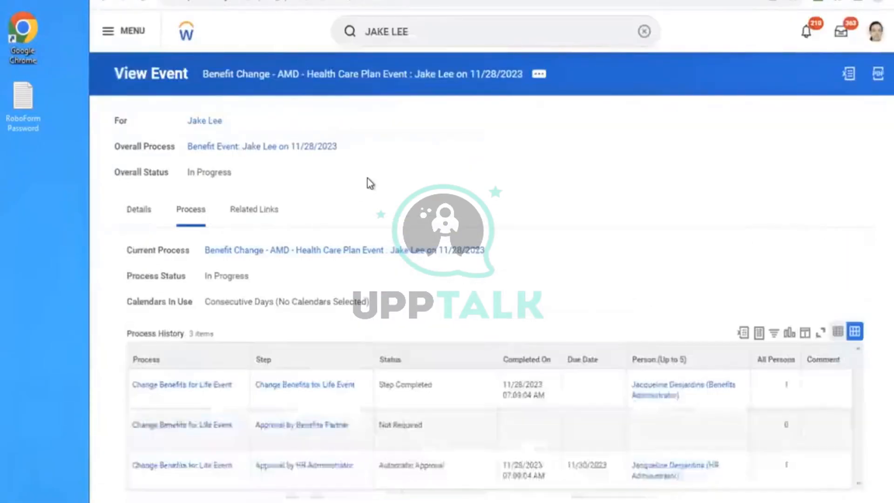
{"action": "scroll", "coordinate": [367, 183], "scroll_direction": "down", "scroll_amount": 3}
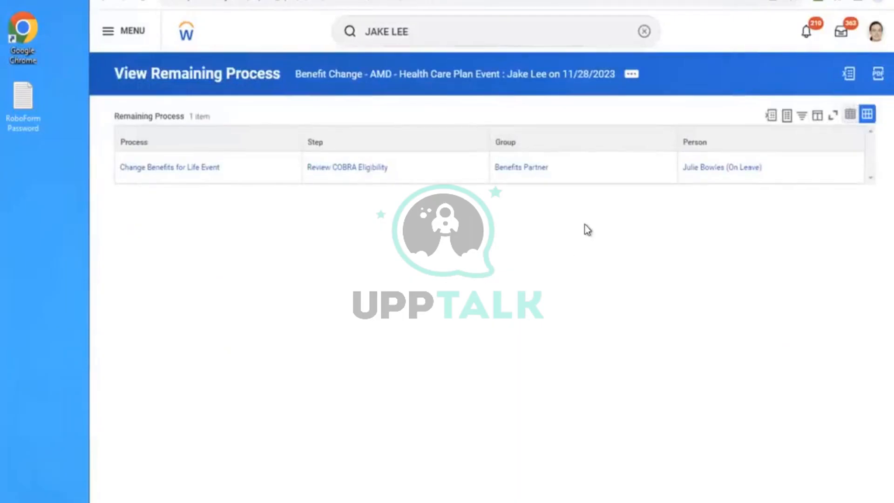
- Start a proxy session as the Benefits Partner assigned to the remaining Review COBRA Eligibility step
{"action": "mouse_move", "coordinate": [746, 165]}
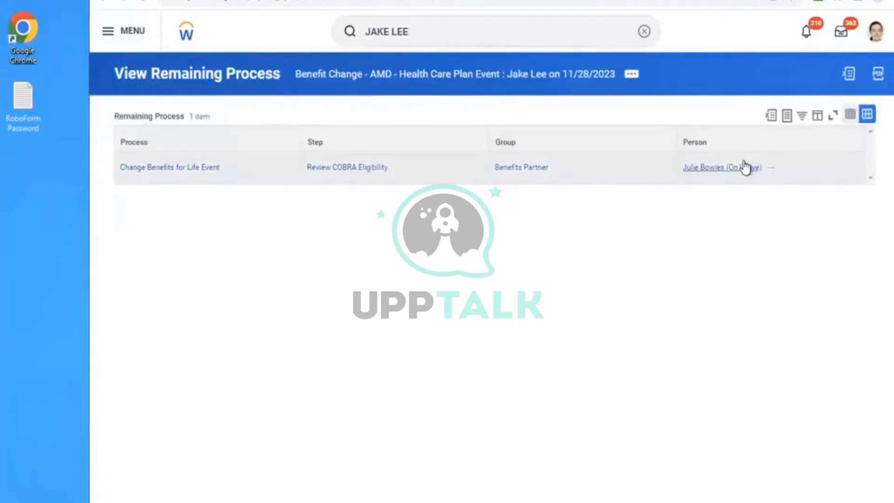
{"action": "left_click", "coordinate": [771, 170]}
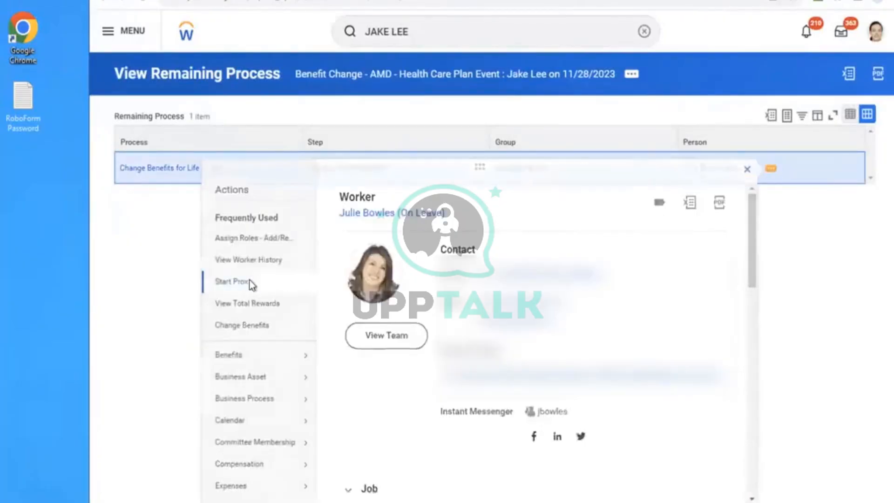
{"action": "left_click", "coordinate": [250, 280]}
{"action": "left_click", "coordinate": [138, 494]}
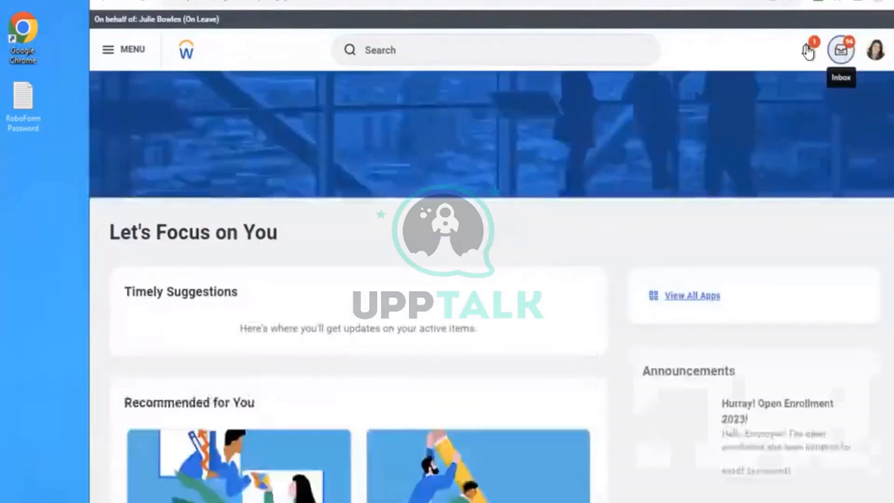
{"action": "left_click", "coordinate": [841, 51]}
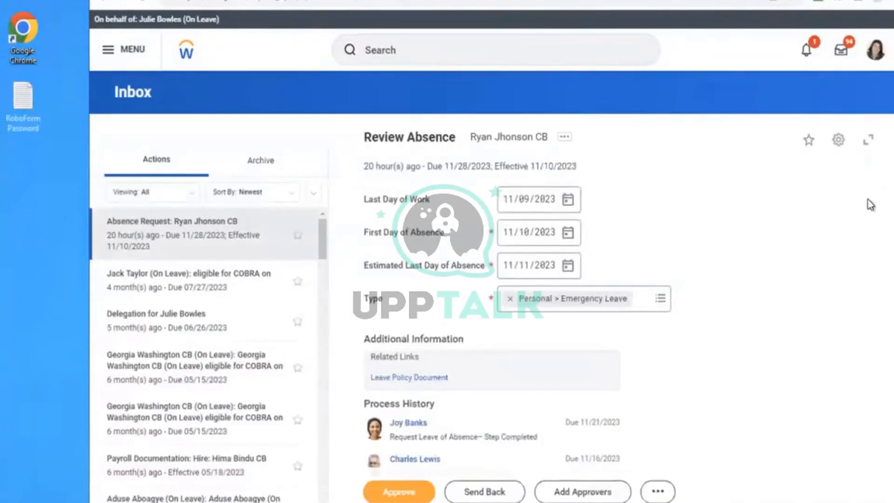
{"action": "key", "text": "ctrl+f"}
{"action": "type", "text": "JA"}
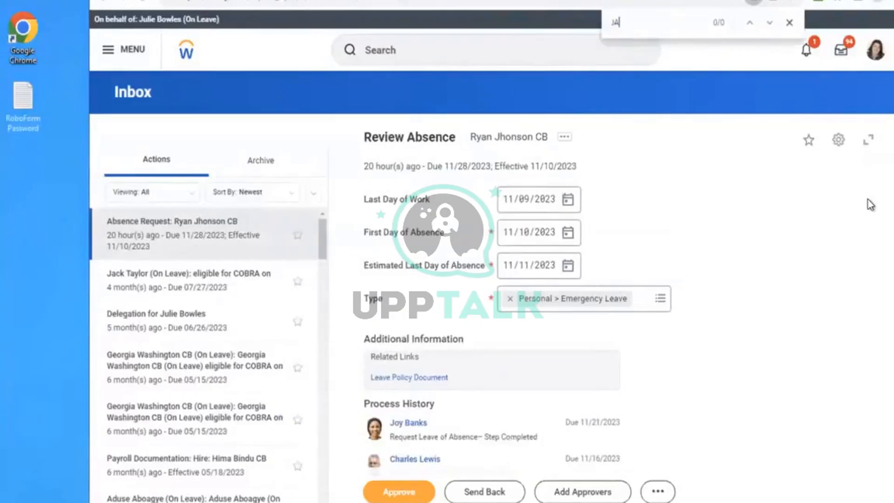
{"action": "type", "text": "KE"}
{"action": "key", "text": "Escape"}
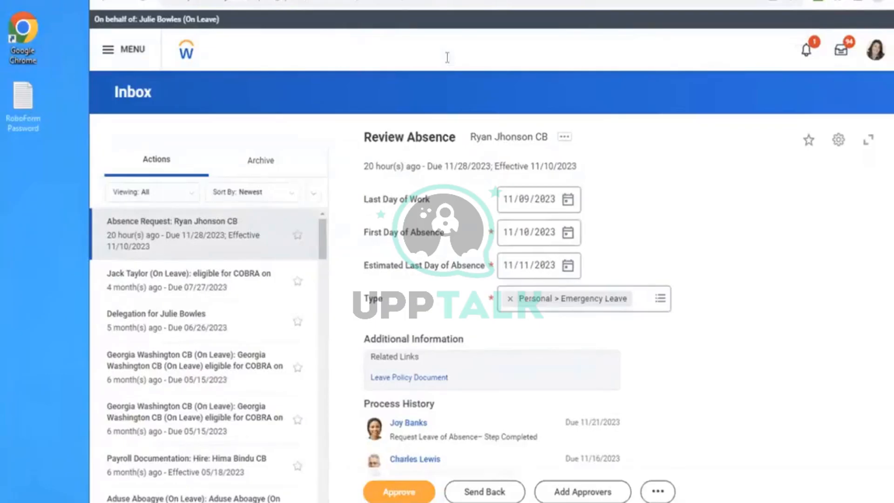
- Search for the STOP PROXY task and end the current proxy session
{"action": "left_click", "coordinate": [447, 57]}
{"action": "type", "text": "STOP PROXY"}
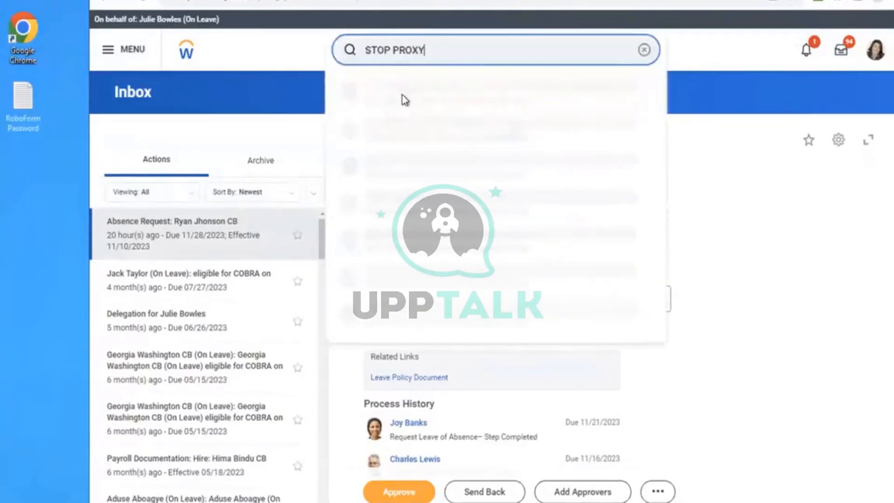
{"action": "left_click", "coordinate": [402, 95]}
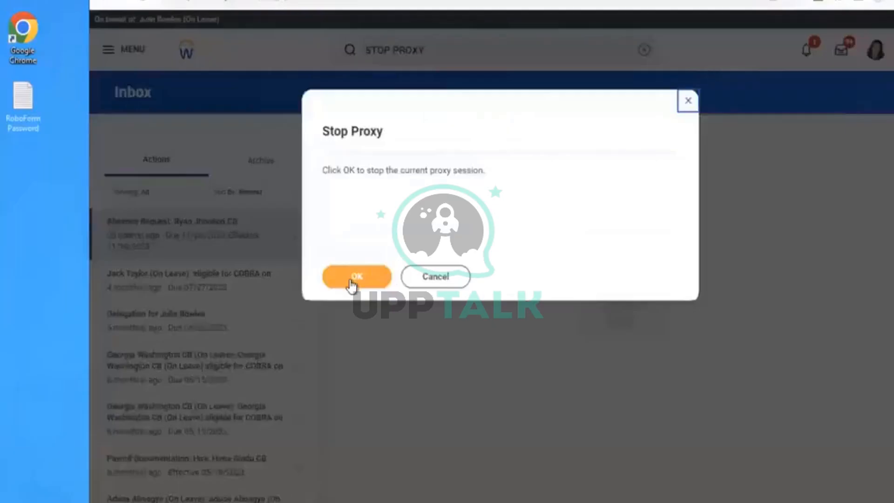
{"action": "left_click", "coordinate": [351, 281]}
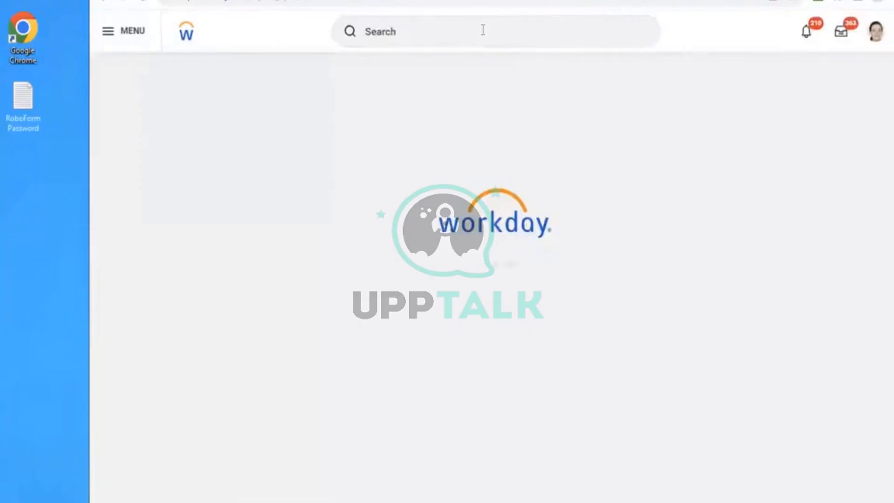
- Search for the employee again, open the employee profile's job information and display the Worker History
{"action": "left_click", "coordinate": [483, 30]}
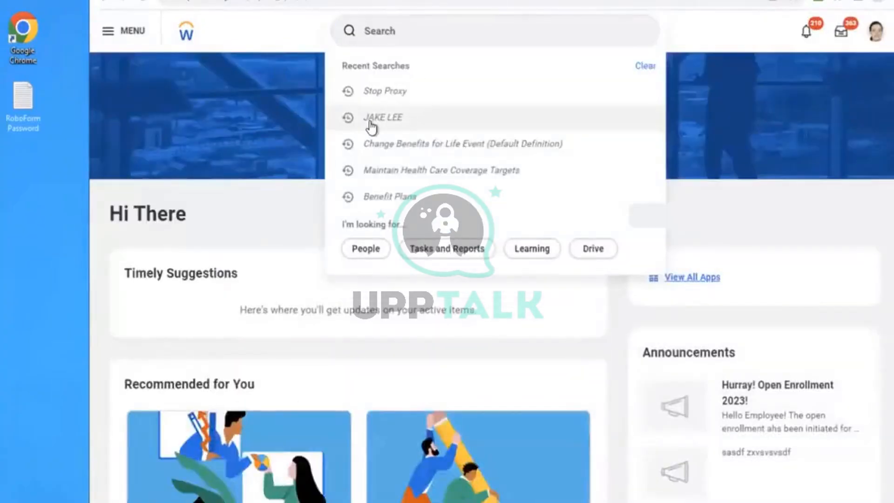
{"action": "left_click", "coordinate": [372, 125]}
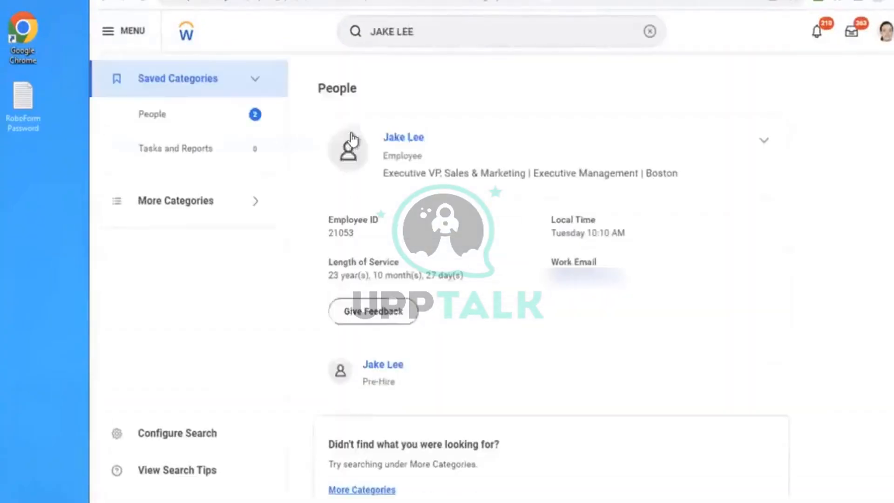
{"action": "left_click", "coordinate": [400, 139]}
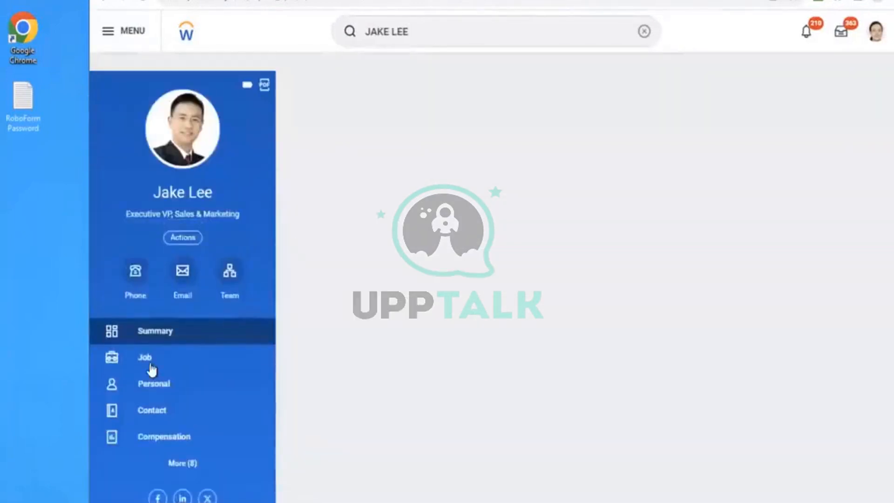
{"action": "left_click", "coordinate": [151, 369]}
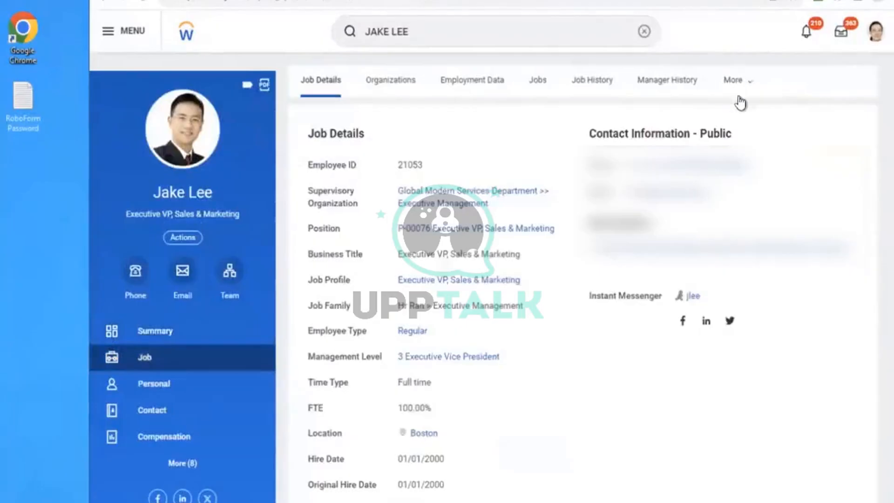
{"action": "left_click", "coordinate": [737, 84]}
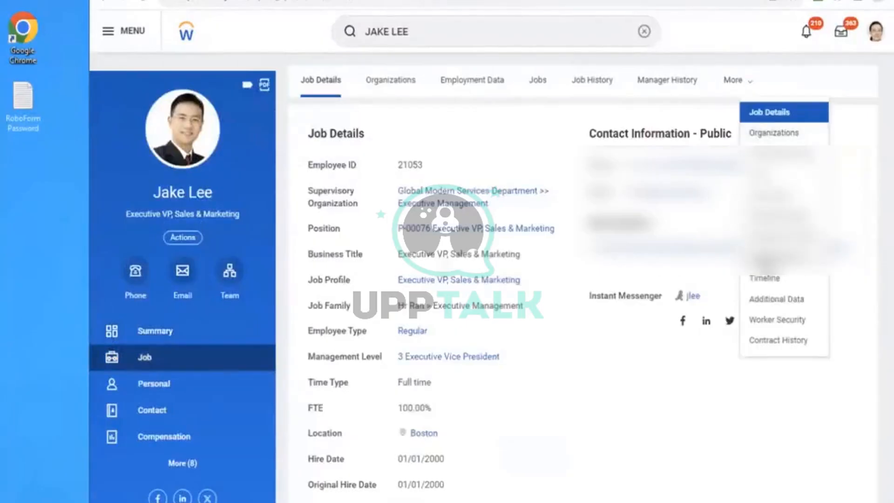
{"action": "left_click", "coordinate": [770, 257]}
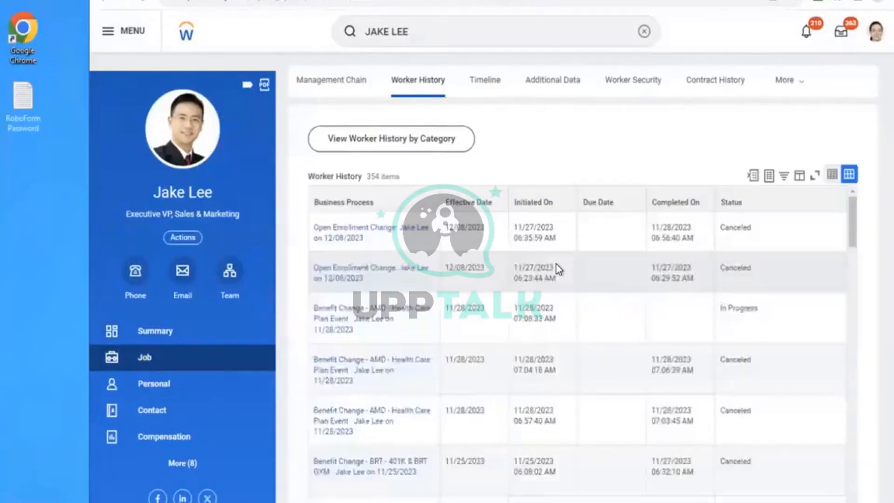
- Manually process the employee's in-progress AMD - Health Care Plan Event dated 11/28/2023, confirming the business process transaction
{"action": "left_click", "coordinate": [363, 332]}
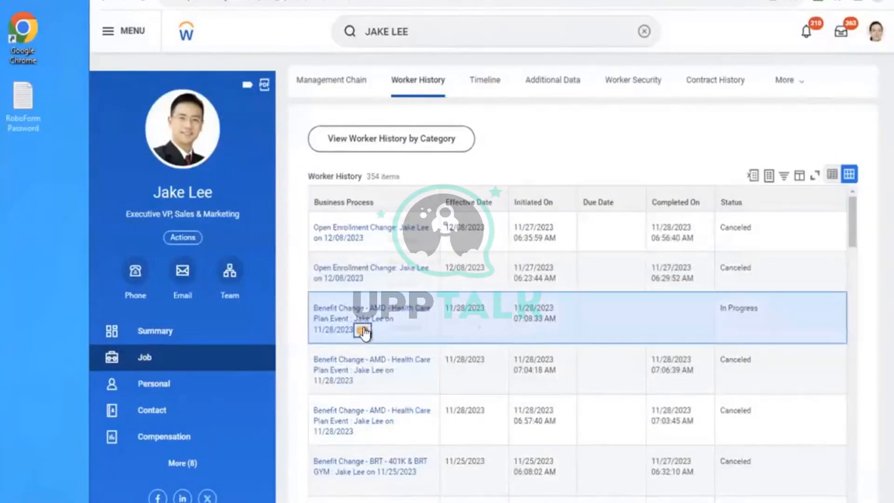
{"action": "mouse_move", "coordinate": [422, 237]}
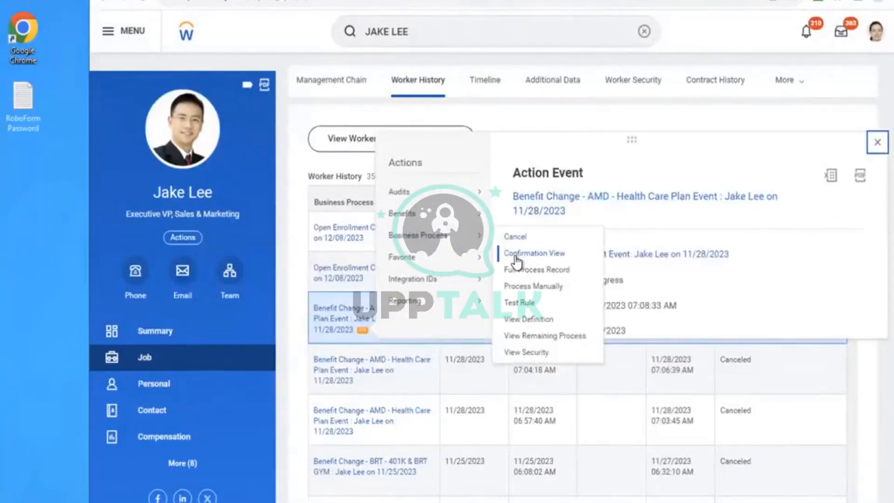
{"action": "left_click", "coordinate": [510, 289]}
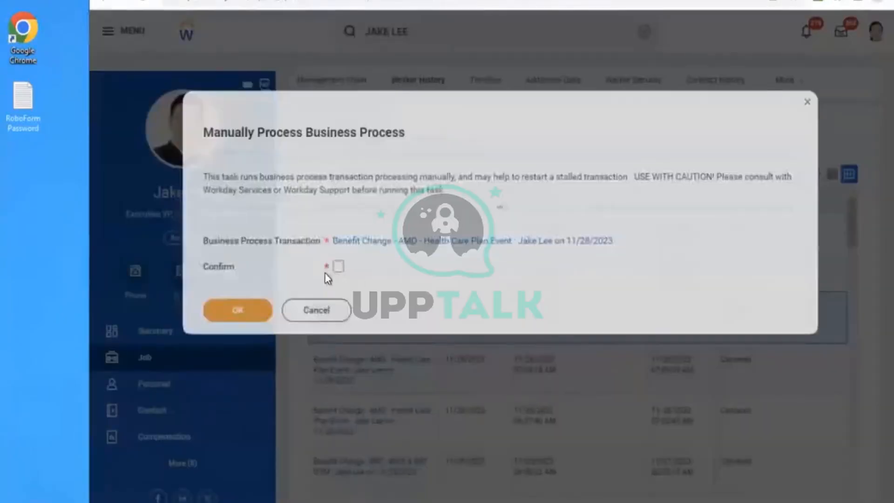
{"action": "left_click", "coordinate": [337, 267]}
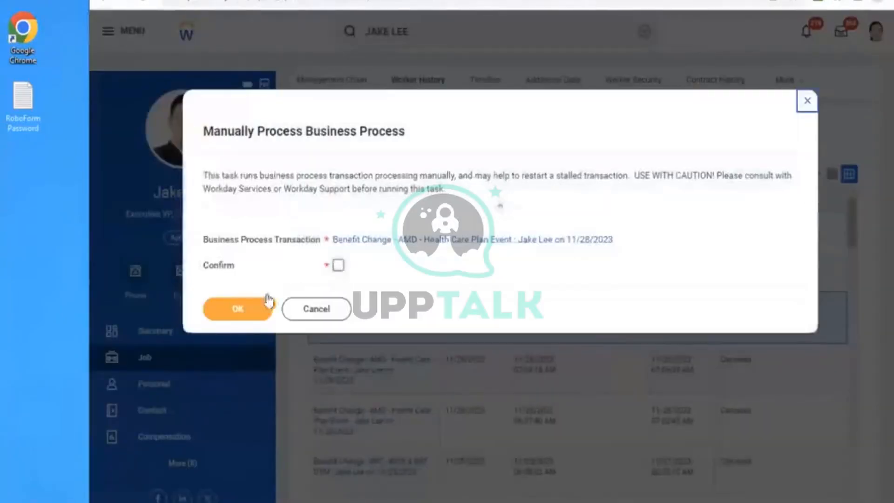
{"action": "left_click", "coordinate": [231, 320]}
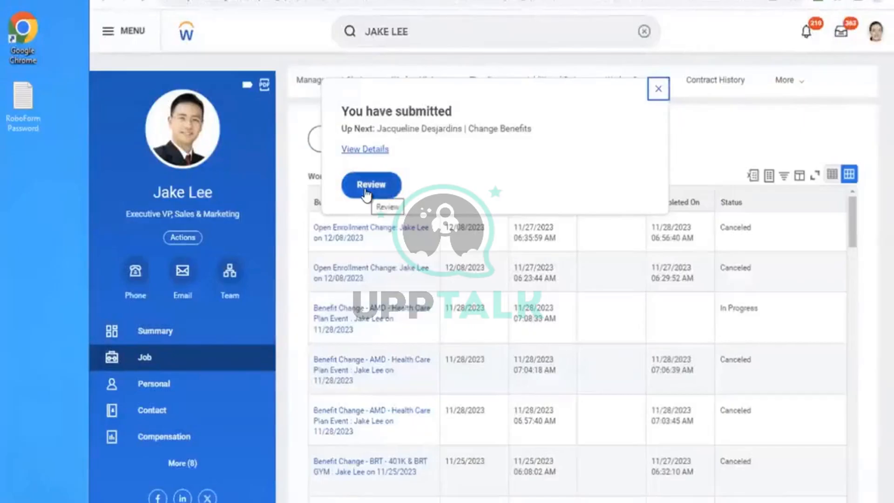
- Review and approve the employee's AMD - Health Care Plan Event, and check the approved event's details and process
{"action": "left_click", "coordinate": [368, 187]}
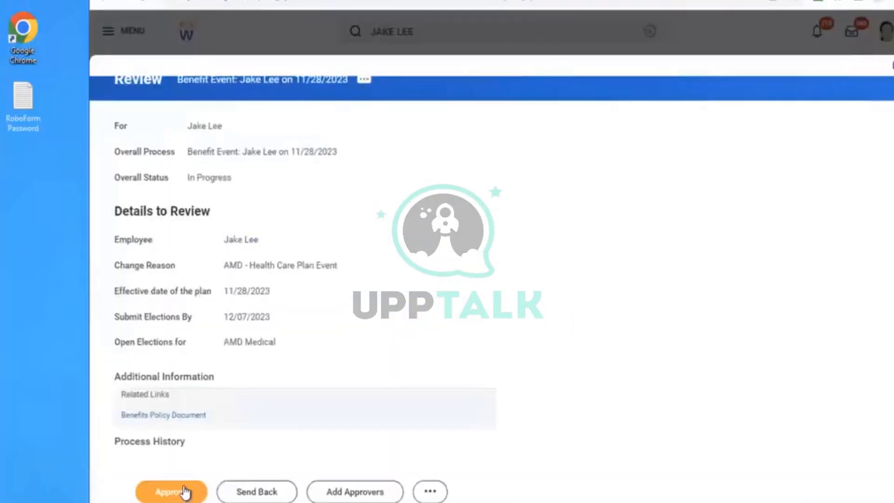
{"action": "left_click", "coordinate": [182, 491]}
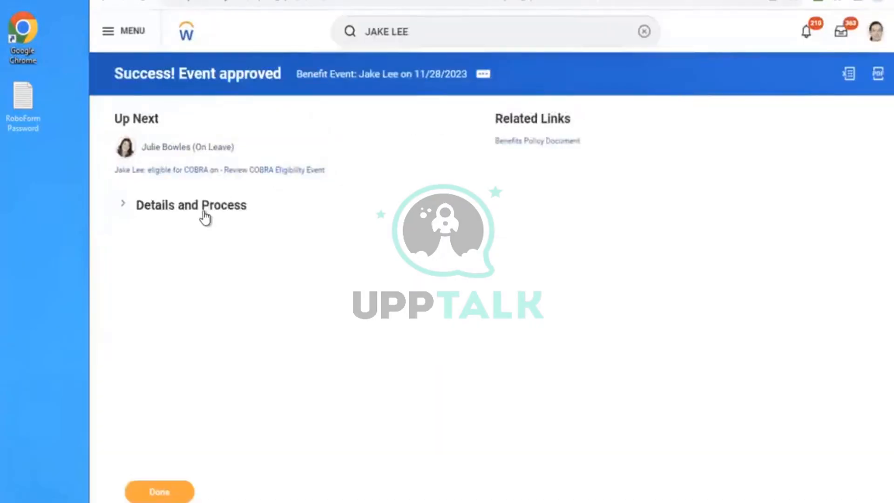
{"action": "left_click", "coordinate": [205, 216]}
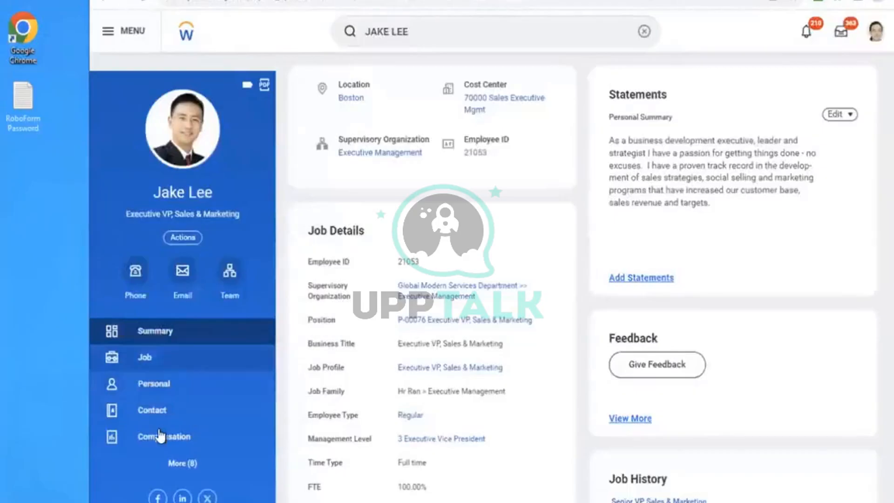
- Open the employee's benefits and examine the AMD Medical plan's coverage dates, dependents, employee cost and employer contribution
{"action": "left_click", "coordinate": [181, 463]}
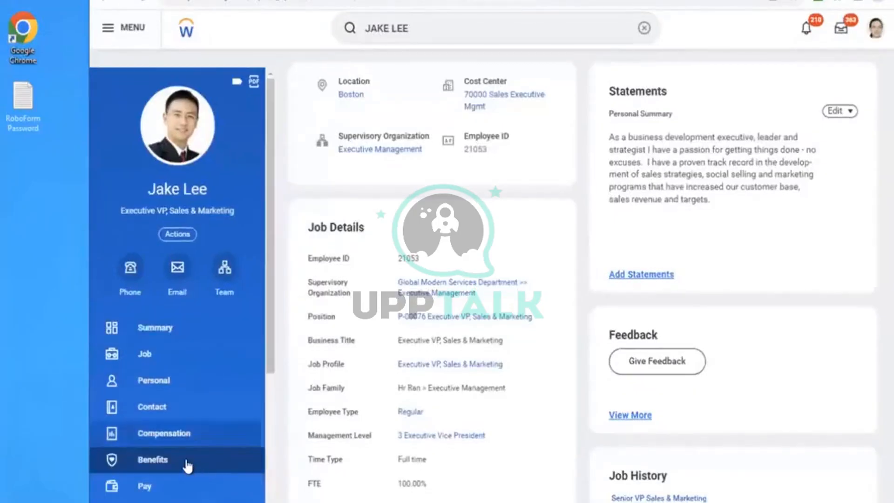
{"action": "left_click", "coordinate": [187, 466]}
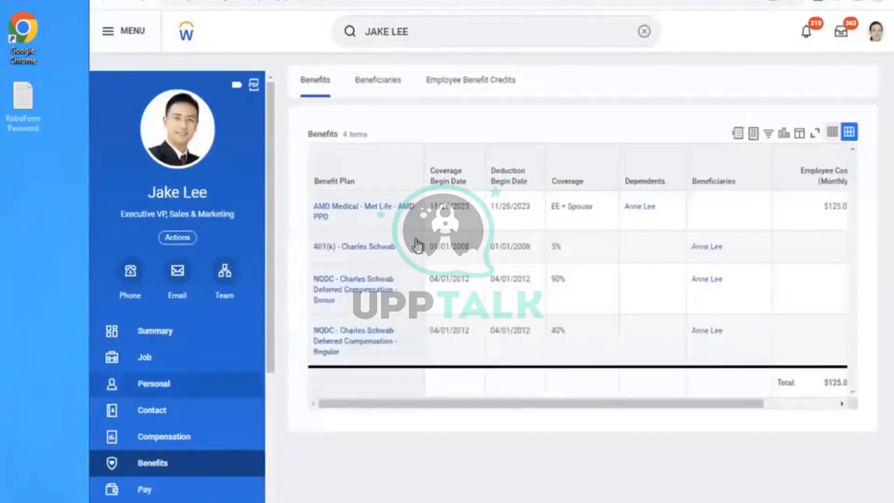
{"action": "left_click", "coordinate": [485, 221]}
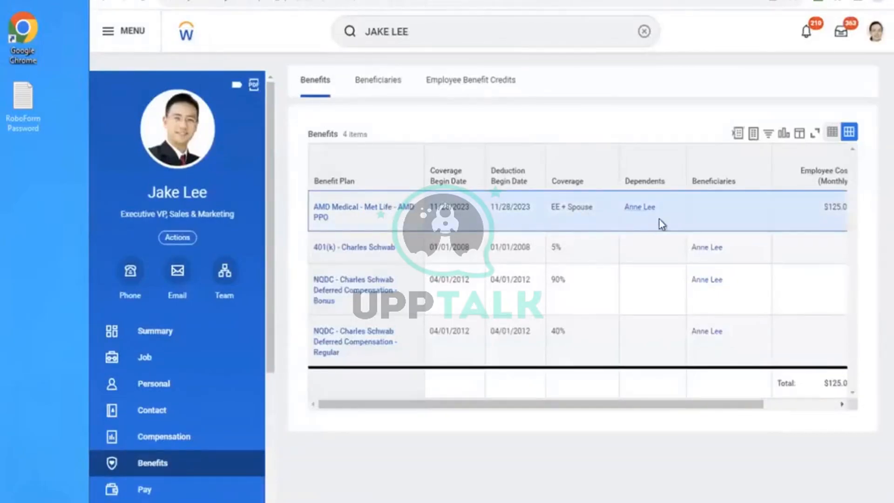
{"action": "scroll", "coordinate": [661, 221], "scroll_direction": "right", "scroll_amount": 3}
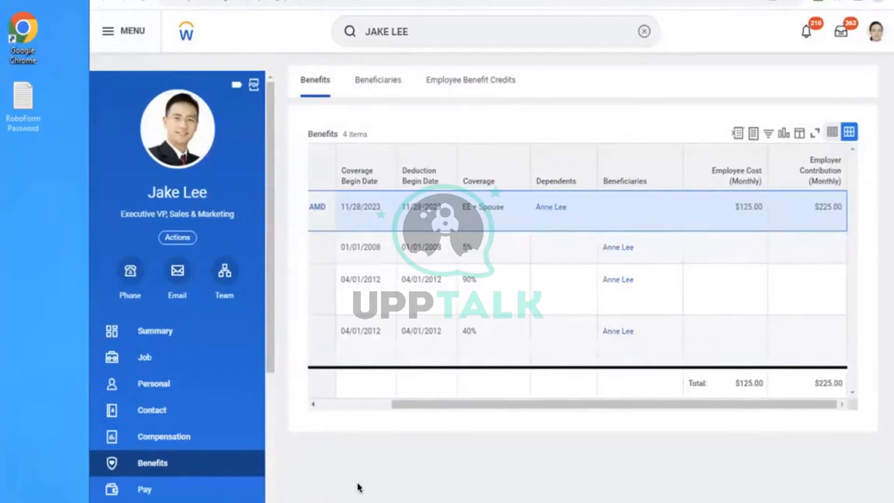
{"action": "mouse_move", "coordinate": [406, 196]}
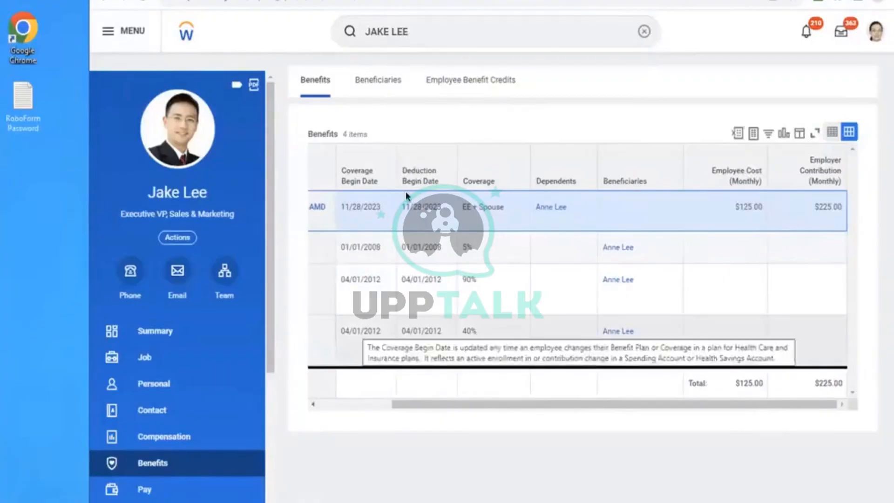